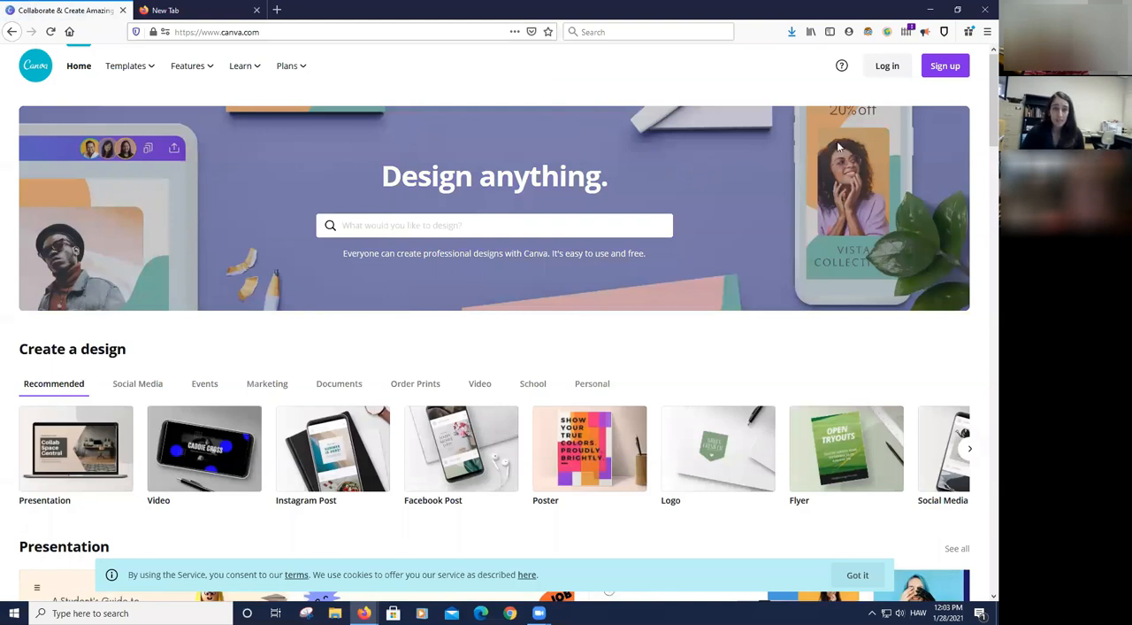
# - Look at the email sign-up form, go back, and sign in to Canva with a Google account instead
pyautogui.click(945, 67)
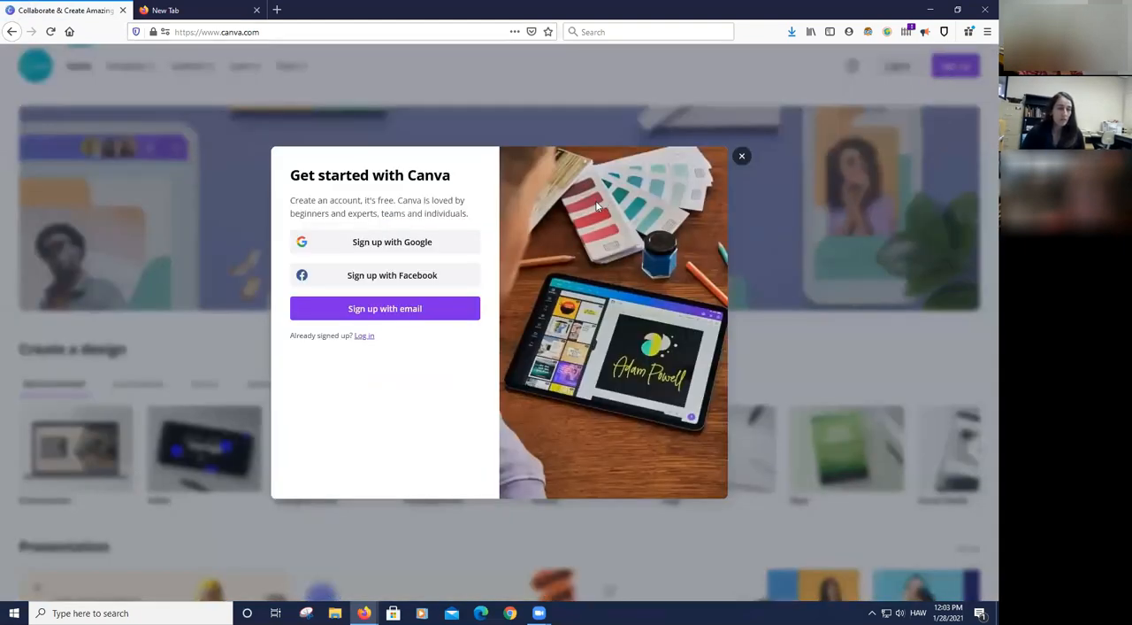
pyautogui.click(410, 310)
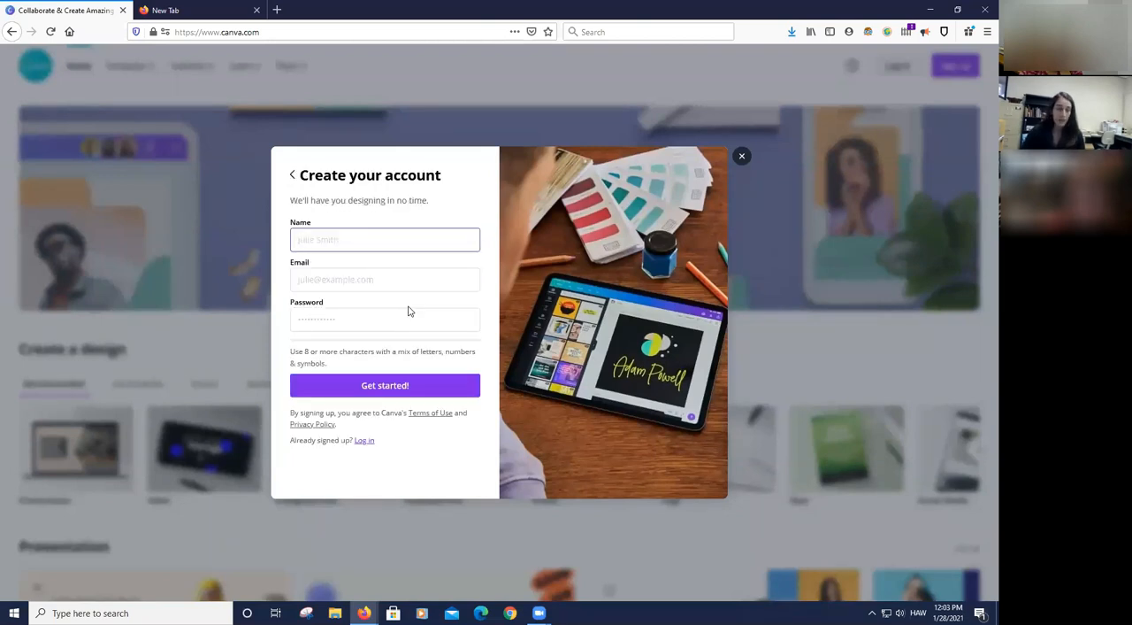
pyautogui.click(292, 175)
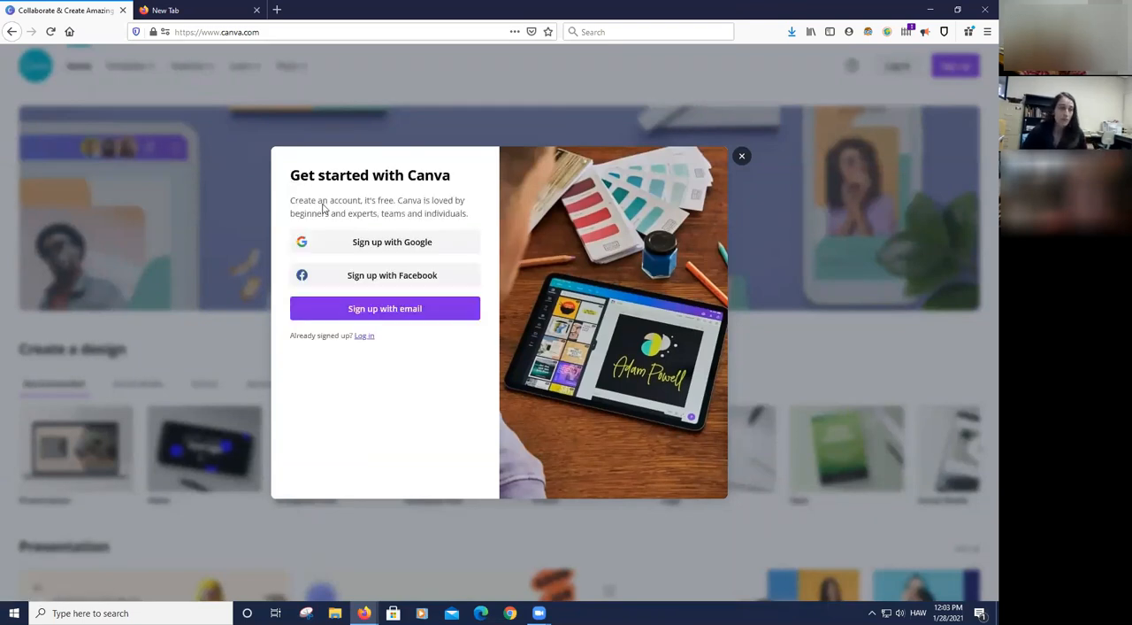
pyautogui.click(399, 248)
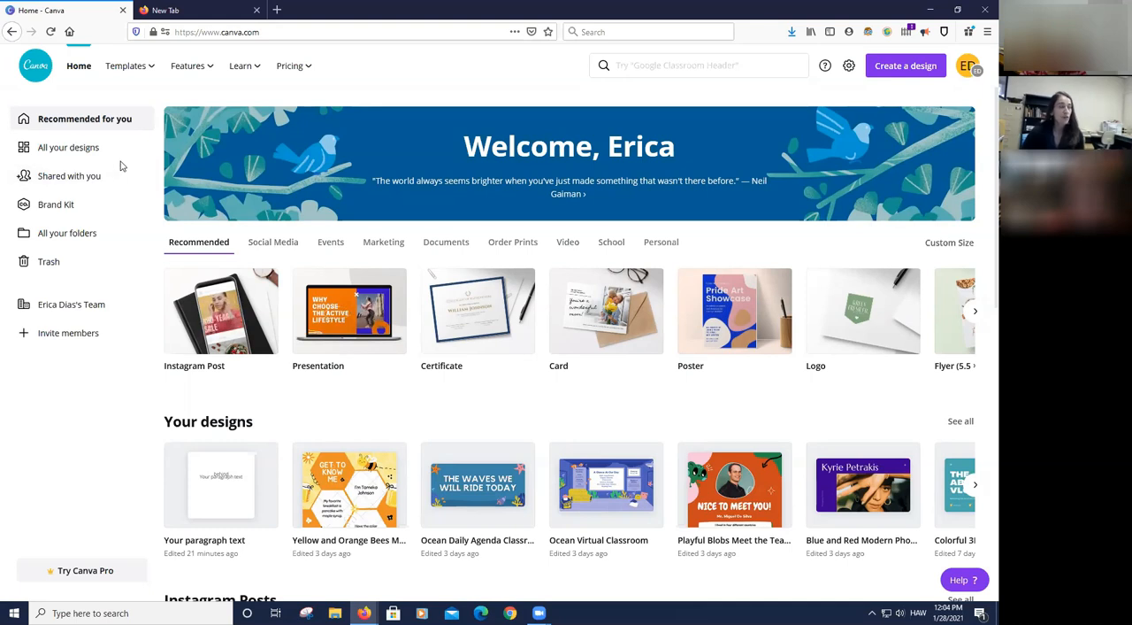
# - Create a blank Instagram Post design from the recommended design types and select its empty page
pyautogui.moveTo(132, 66)
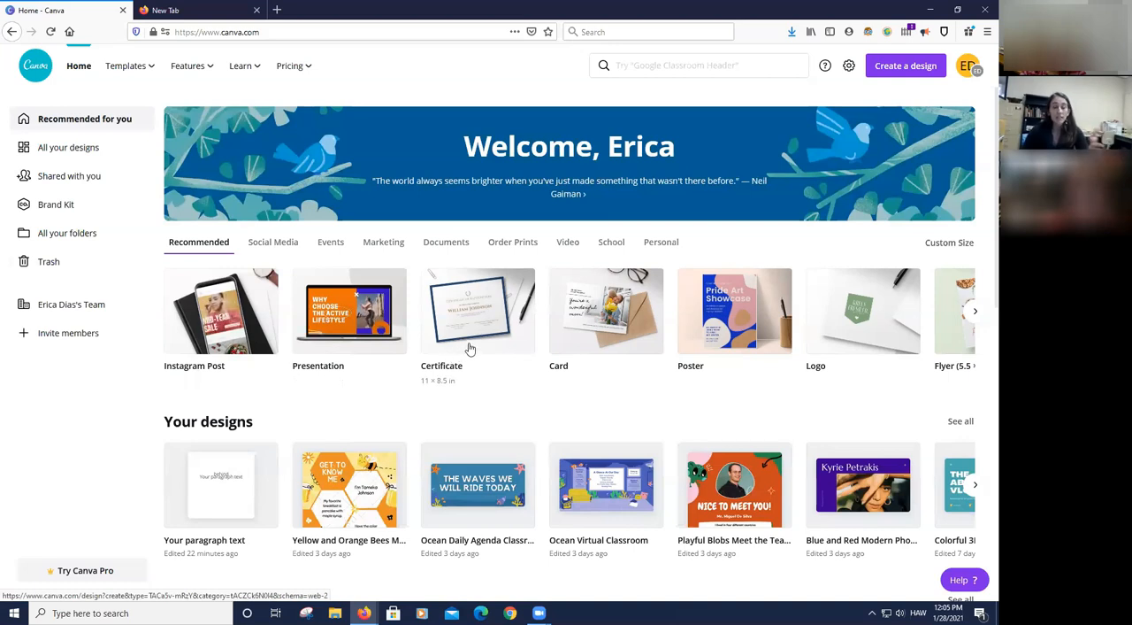
pyautogui.click(219, 313)
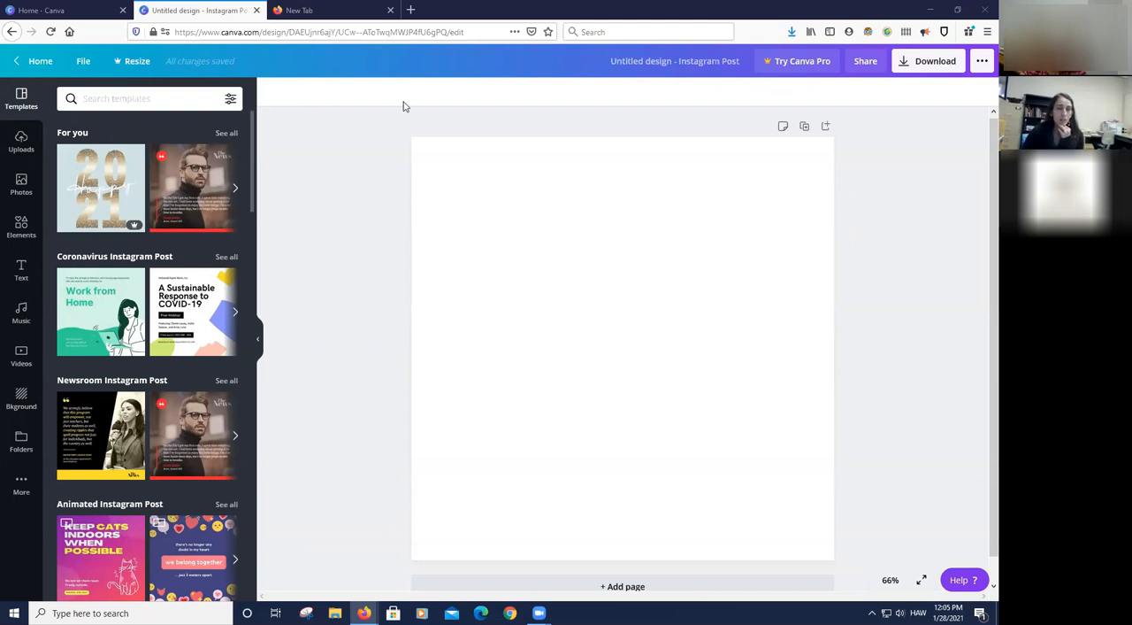
pyautogui.click(513, 318)
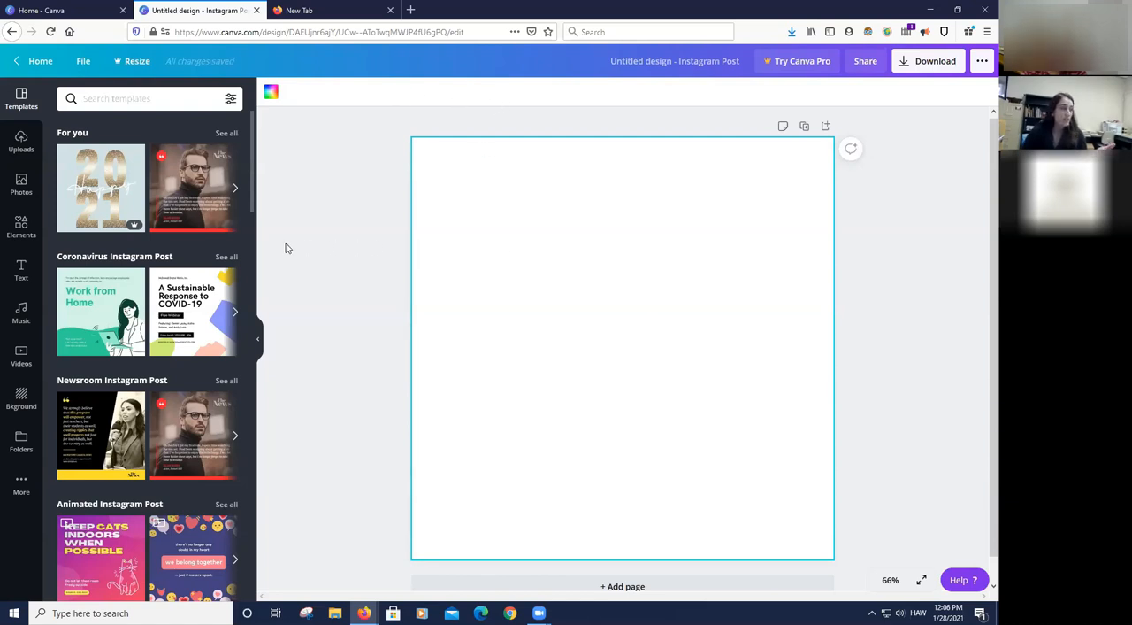
# - Examine the Uploads, Photos, Elements, Text and Music libraries, and return to the Instagram post templates
pyautogui.click(24, 149)
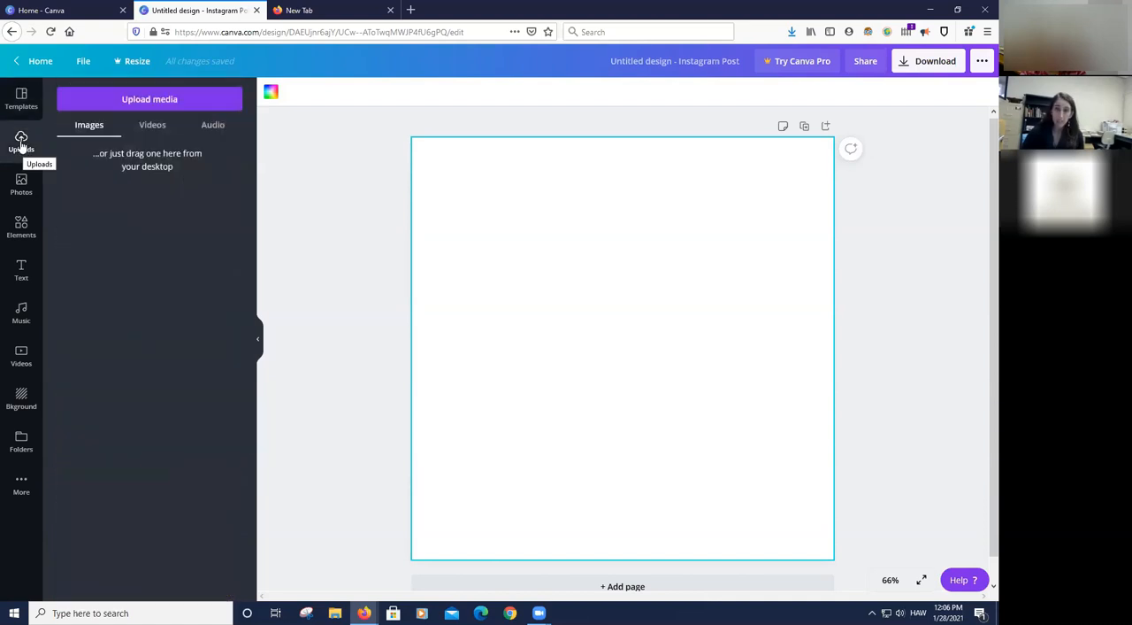
pyautogui.click(21, 184)
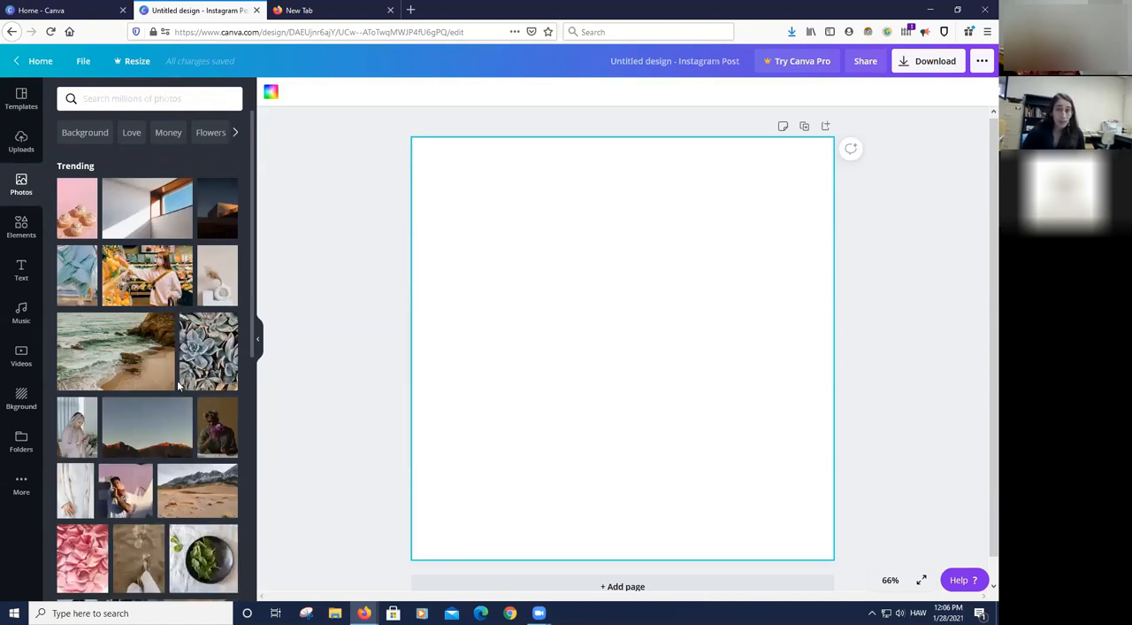
pyautogui.click(22, 226)
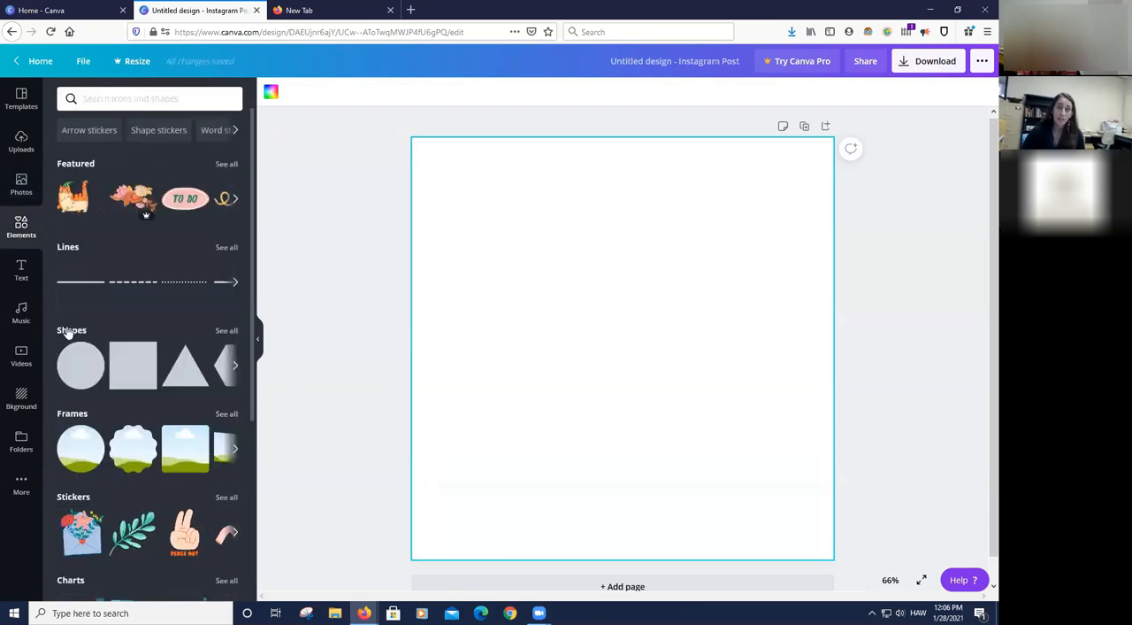
pyautogui.click(20, 272)
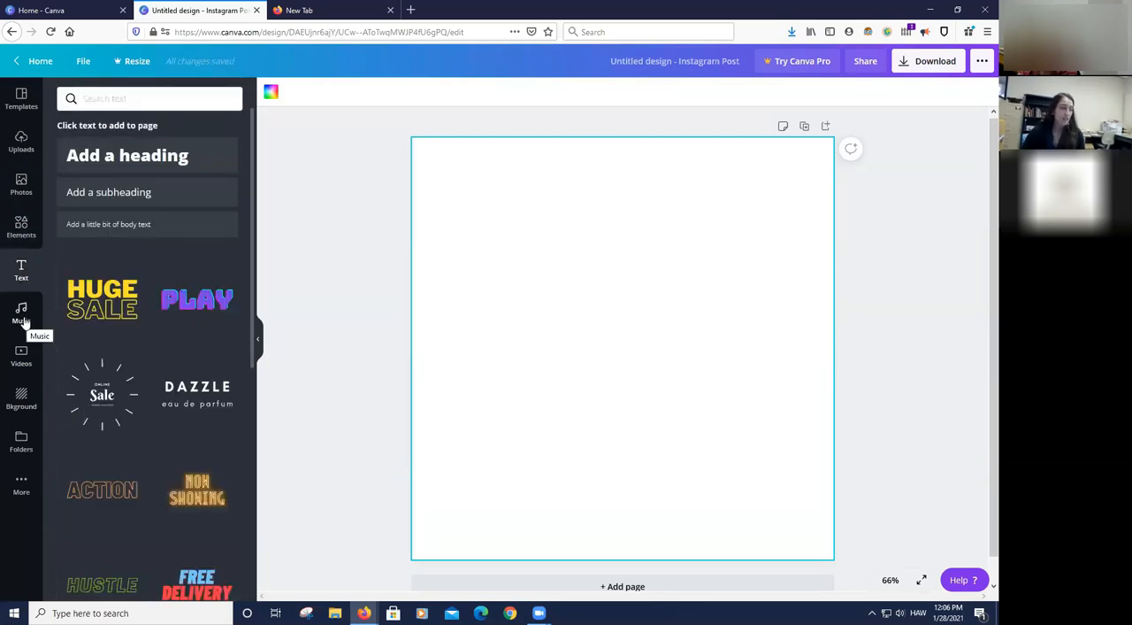
pyautogui.click(21, 314)
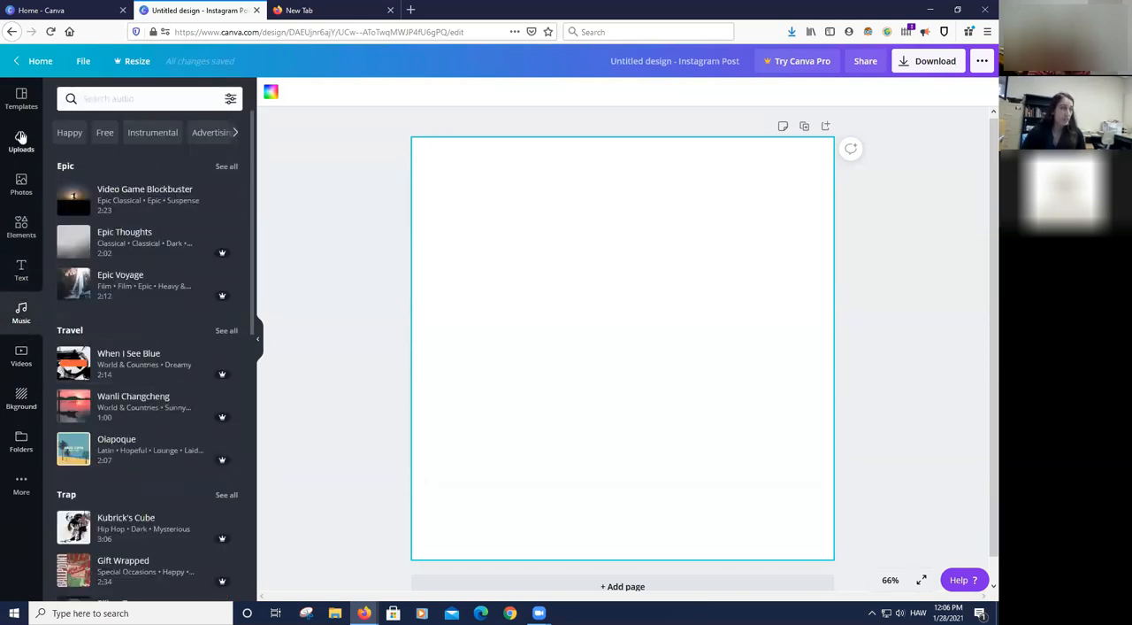
pyautogui.click(19, 99)
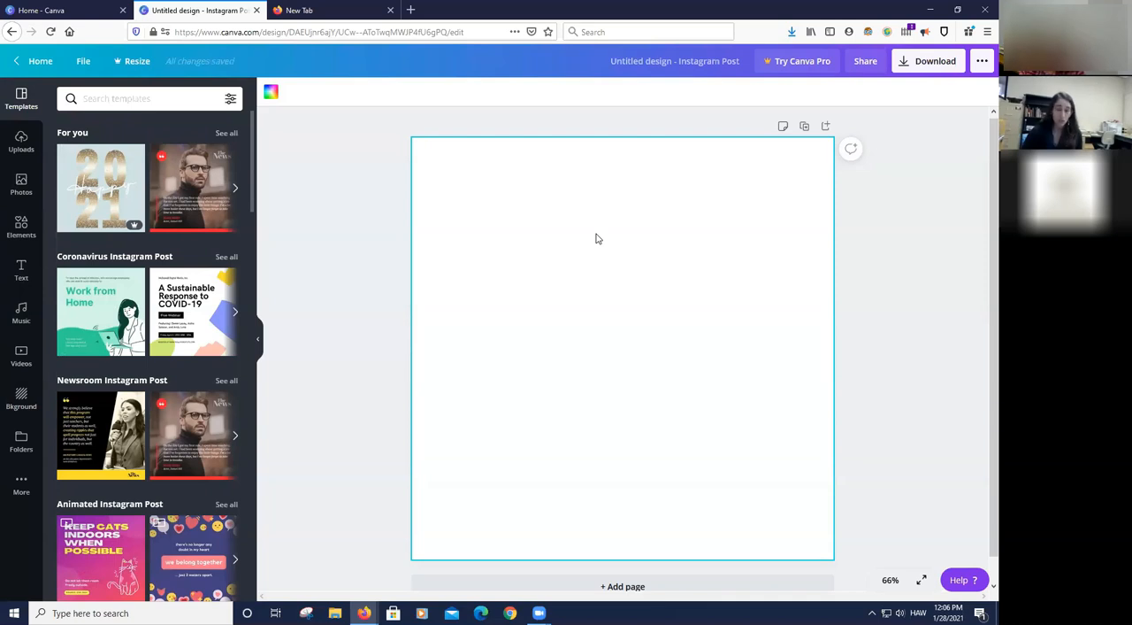
# - Add a text box with the default paragraph text to the blank page and select it
pyautogui.press('t')
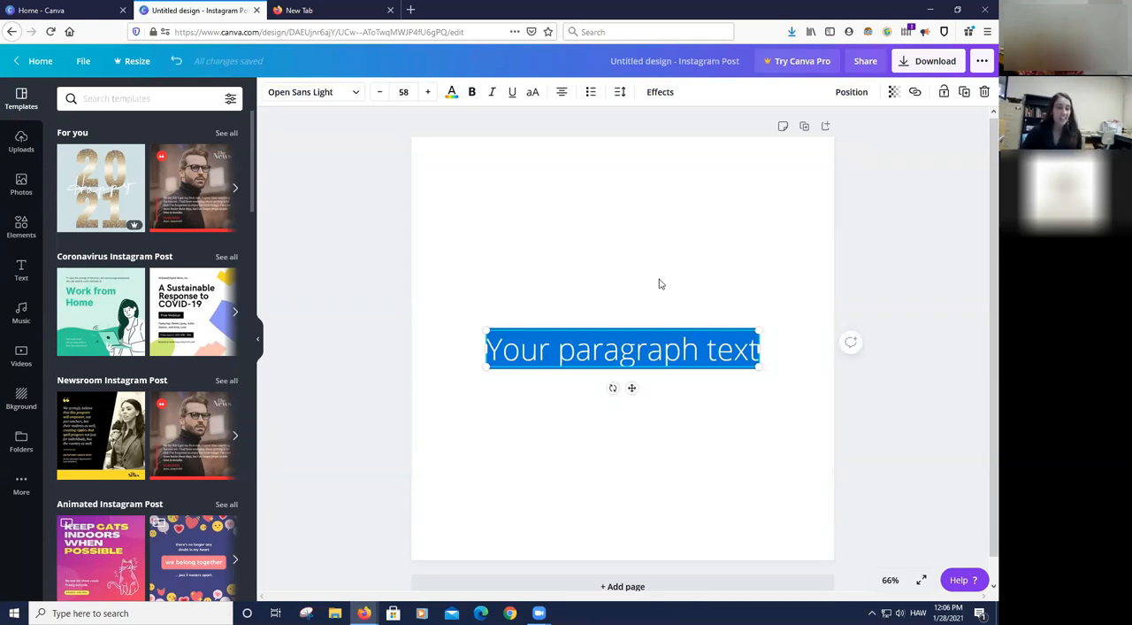
pyautogui.click(660, 301)
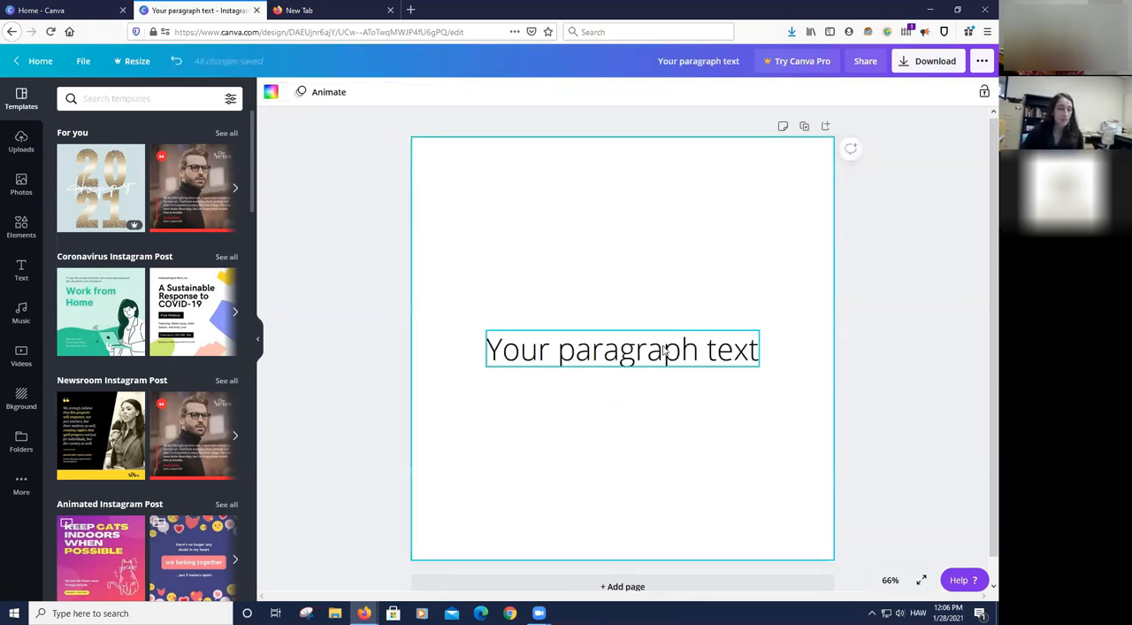
pyautogui.click(665, 350)
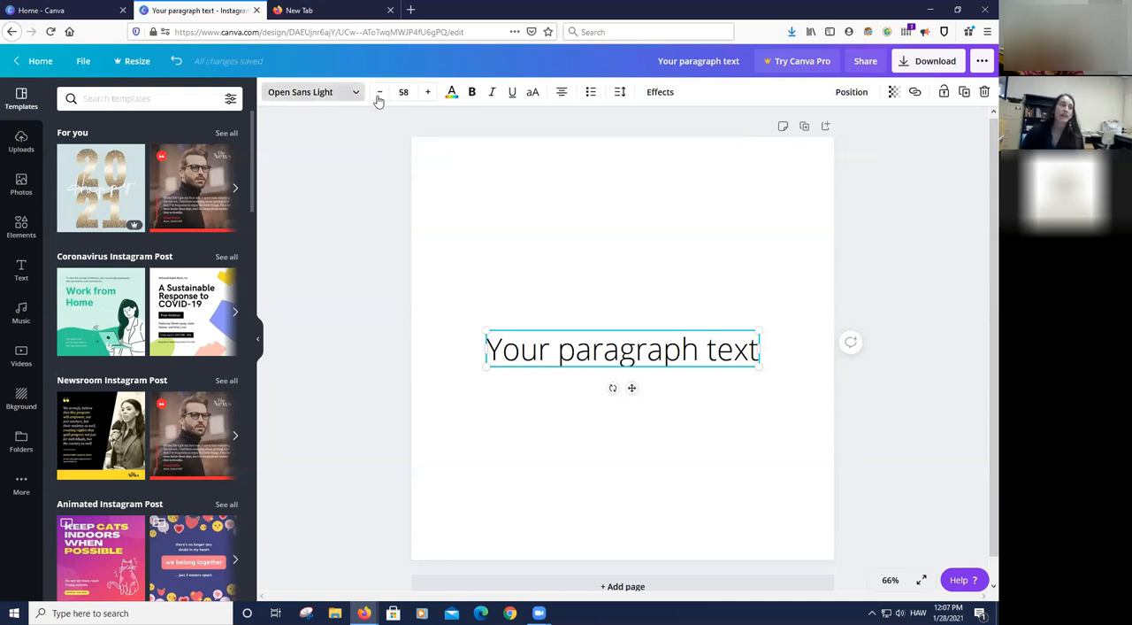
# - View the font and text colour choices for the paragraph text, and move the text box slightly up and to the left
pyautogui.click(330, 95)
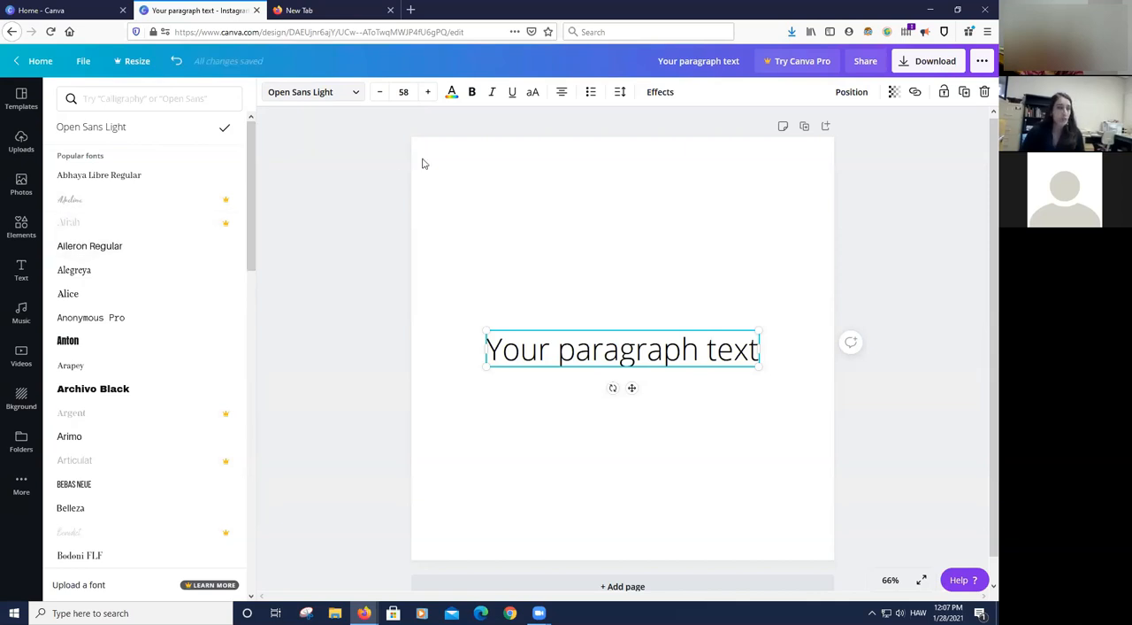
pyautogui.click(452, 92)
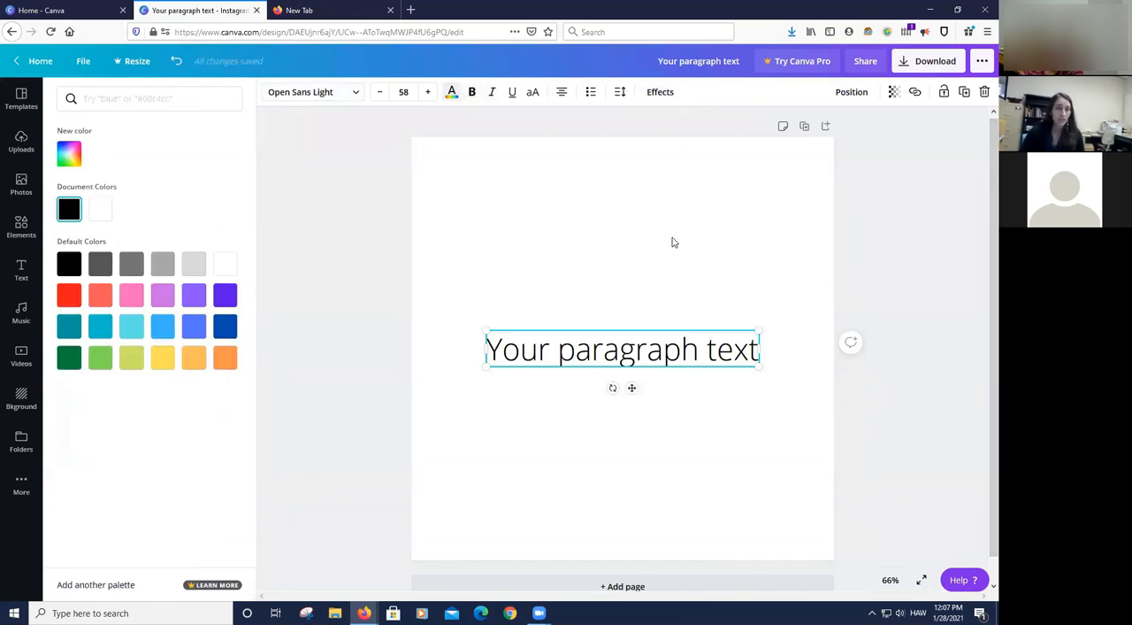
pyautogui.click(526, 102)
pyautogui.moveTo(621, 359); pyautogui.dragTo(614, 341)
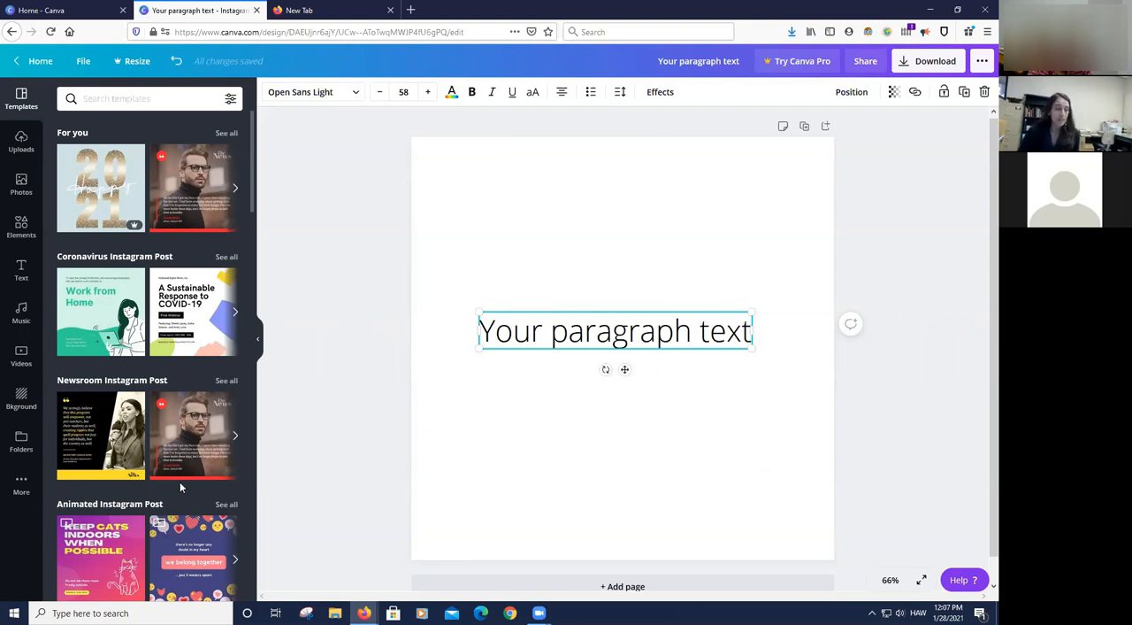
# - Apply the "A Sustainable Response to COVID-19" template to the page and check its grouped heading text
pyautogui.click(177, 309)
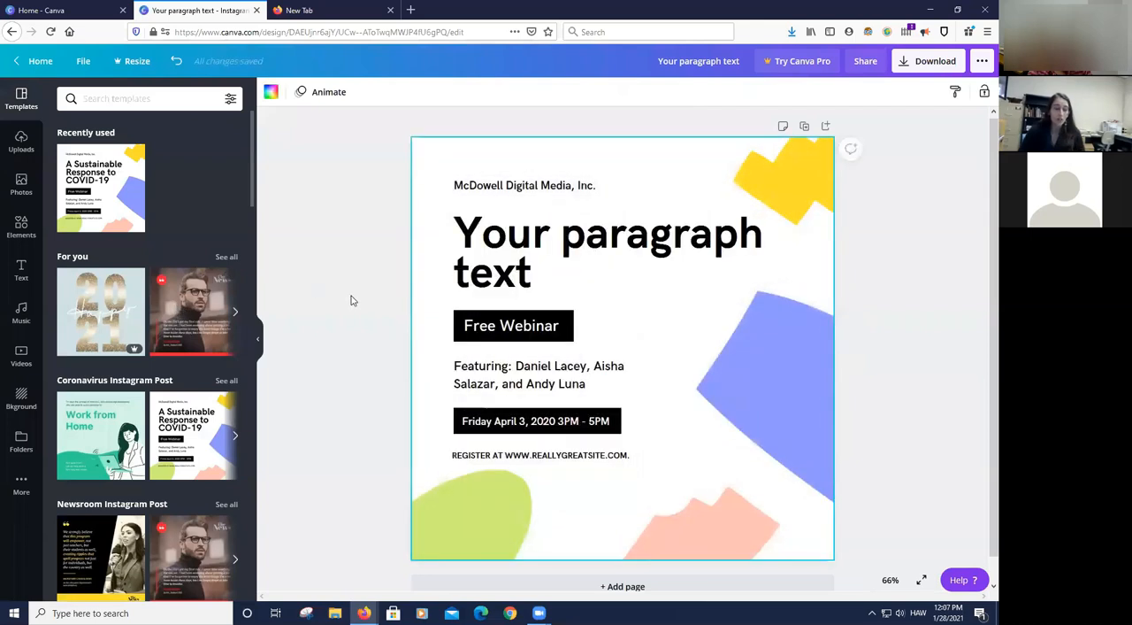
pyautogui.click(555, 245)
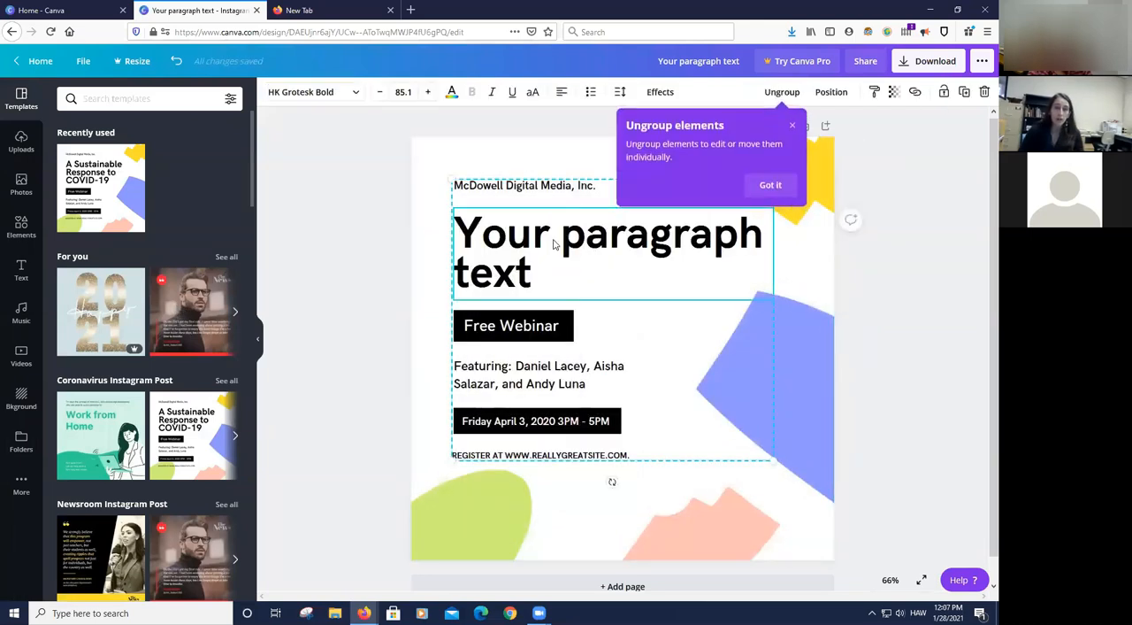
pyautogui.click(354, 235)
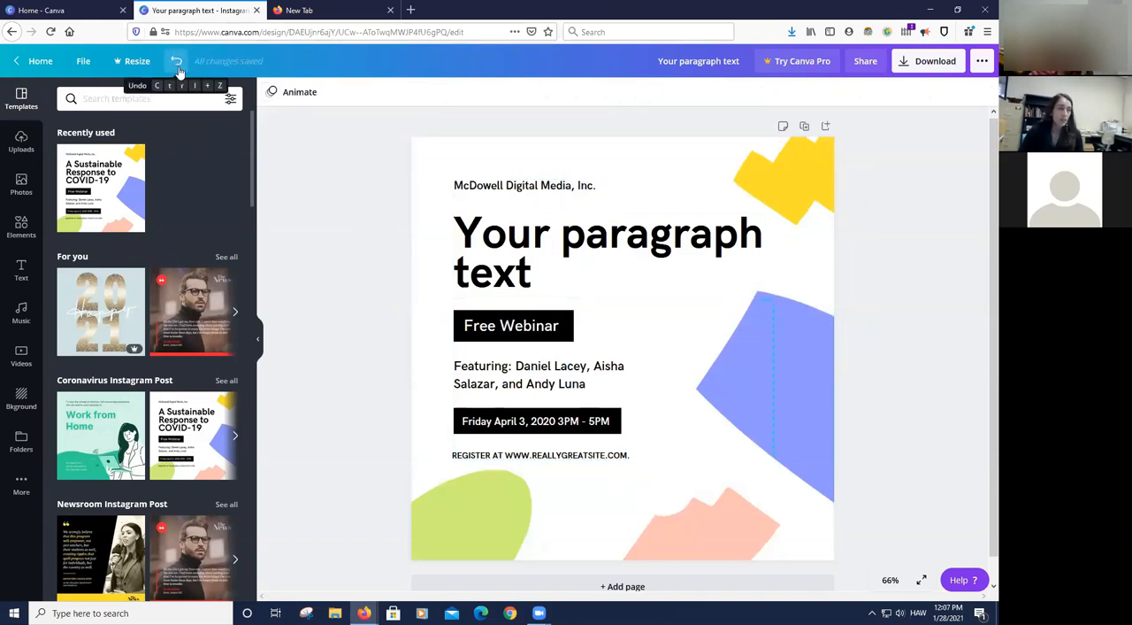
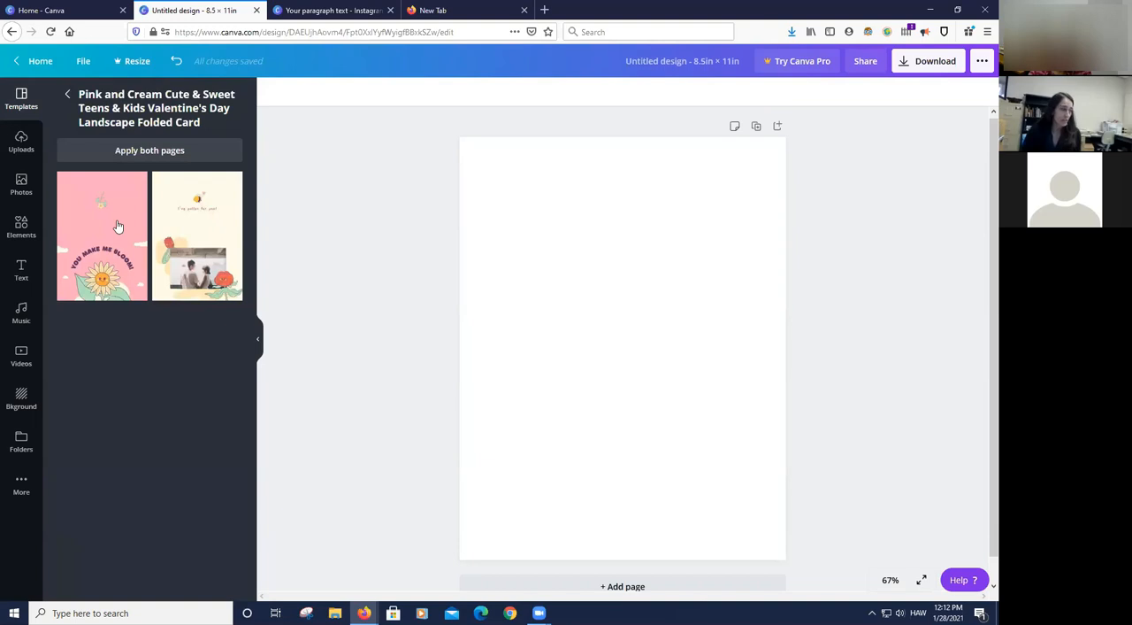
# - Apply the pink "You make me bloom!" page of the Valentine's Day folded card template and collapse the template library
pyautogui.click(651, 198)
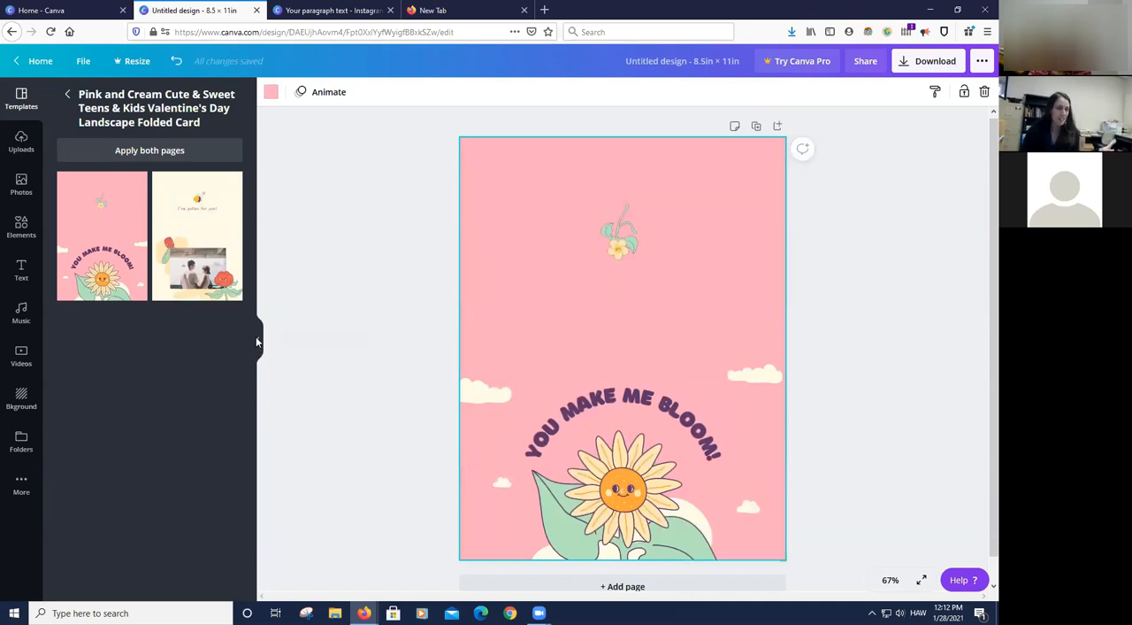
pyautogui.click(258, 340)
pyautogui.click(784, 247)
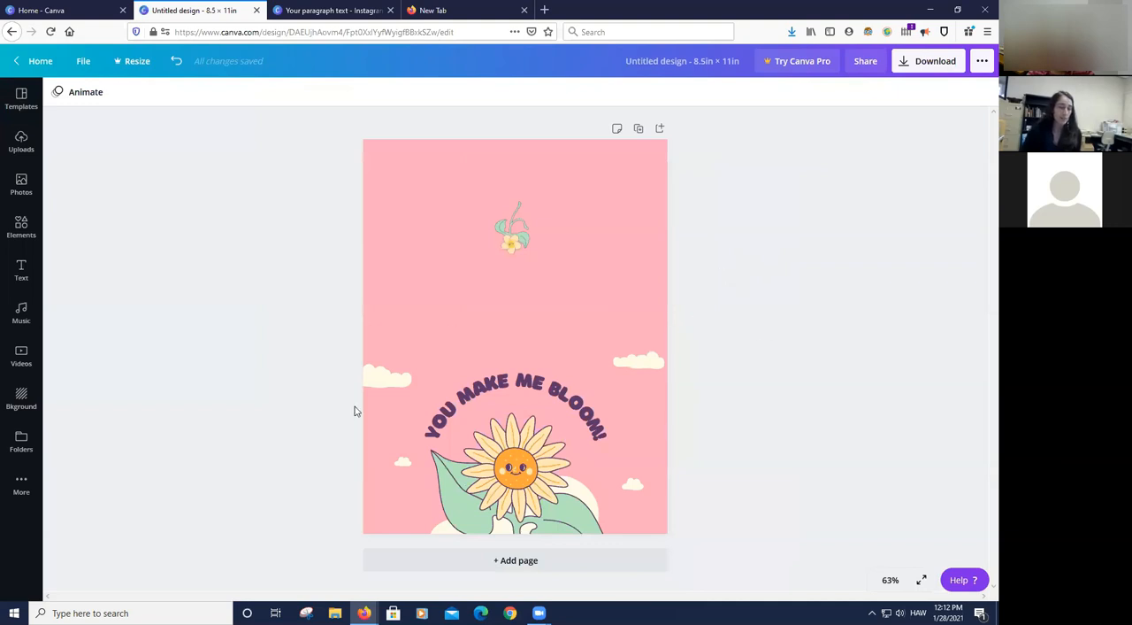
# - Replace the curved "YOU MAKE ME BLOOM!" heading with "HONEY, I ADORE YOU."
pyautogui.click(545, 400)
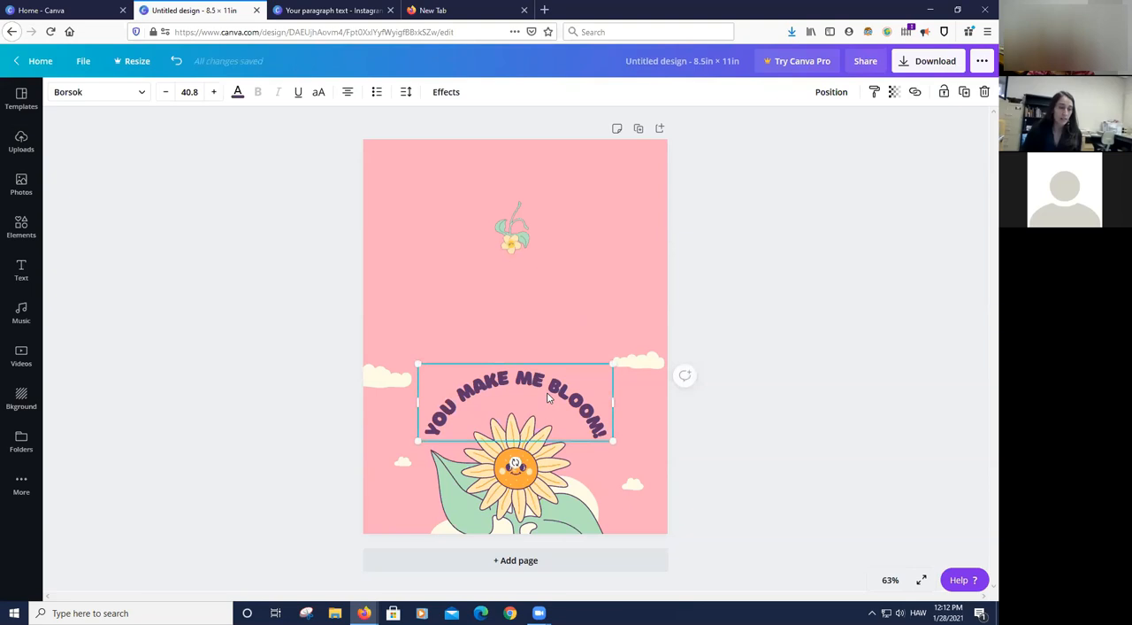
pyautogui.doubleClick(527, 392)
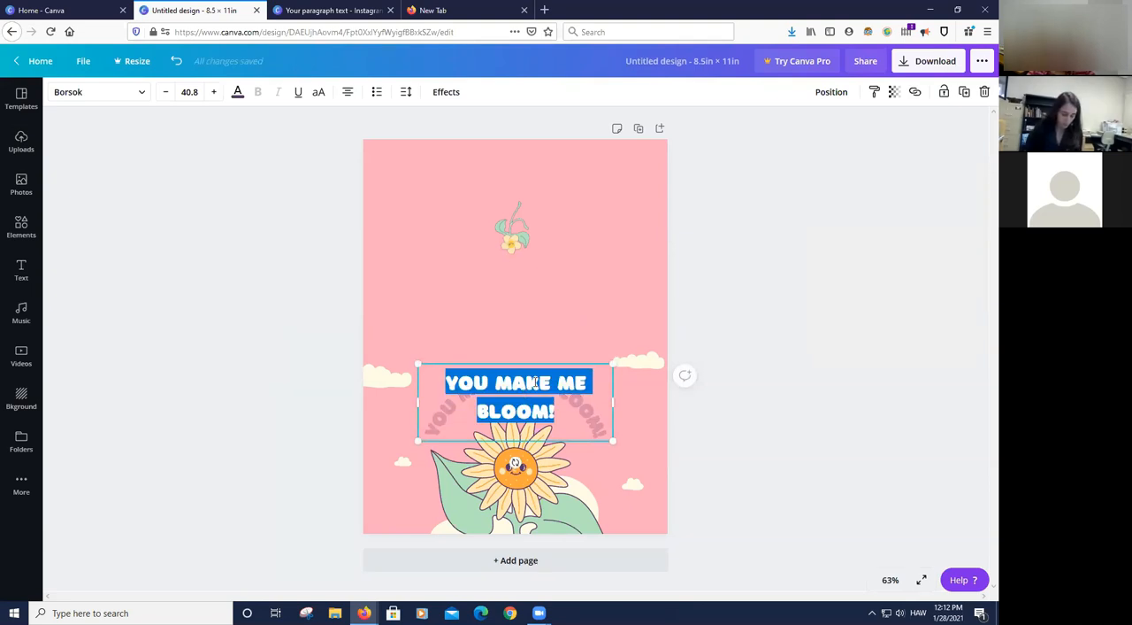
pyautogui.press('BackSpace')
pyautogui.write('HONEY,')
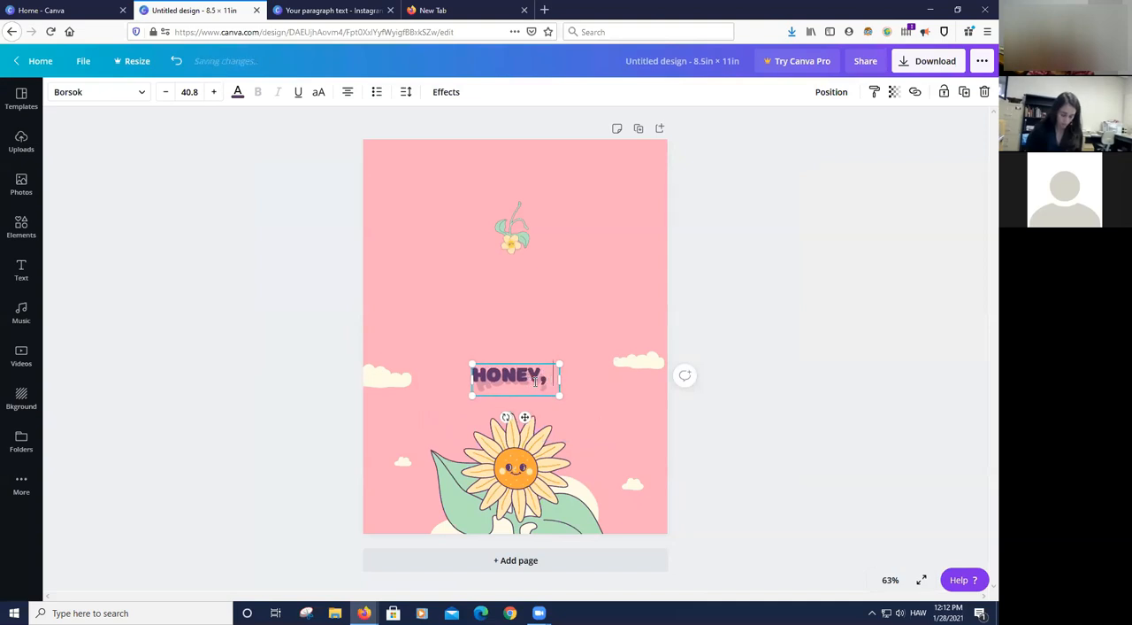
pyautogui.write(' I ADORE YOU.')
pyautogui.click(890, 375)
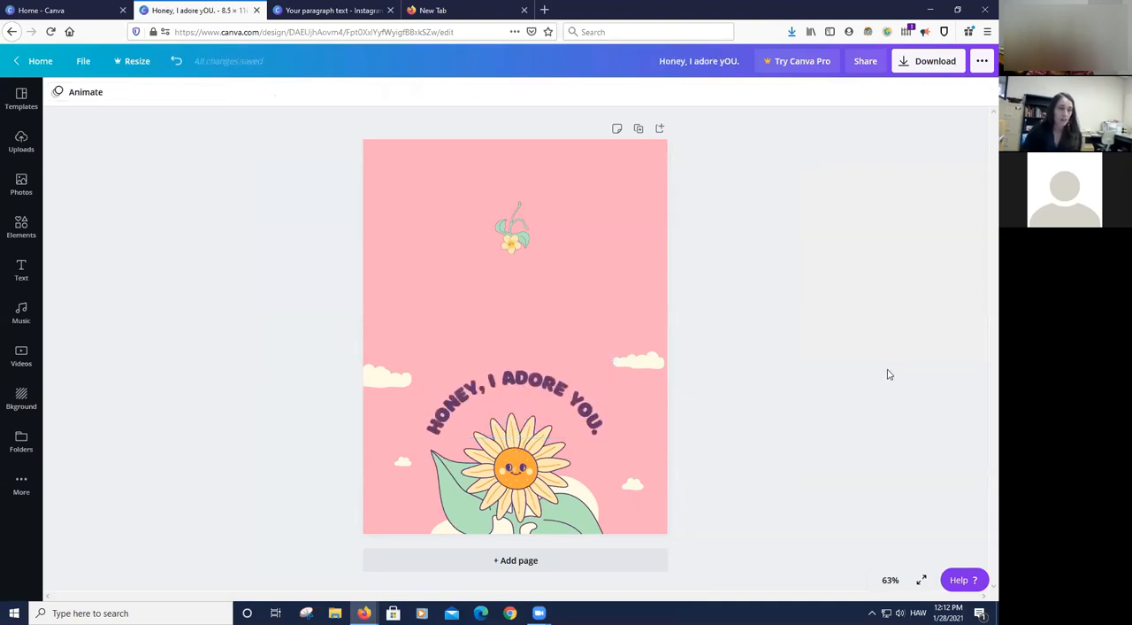
pyautogui.click(500, 383)
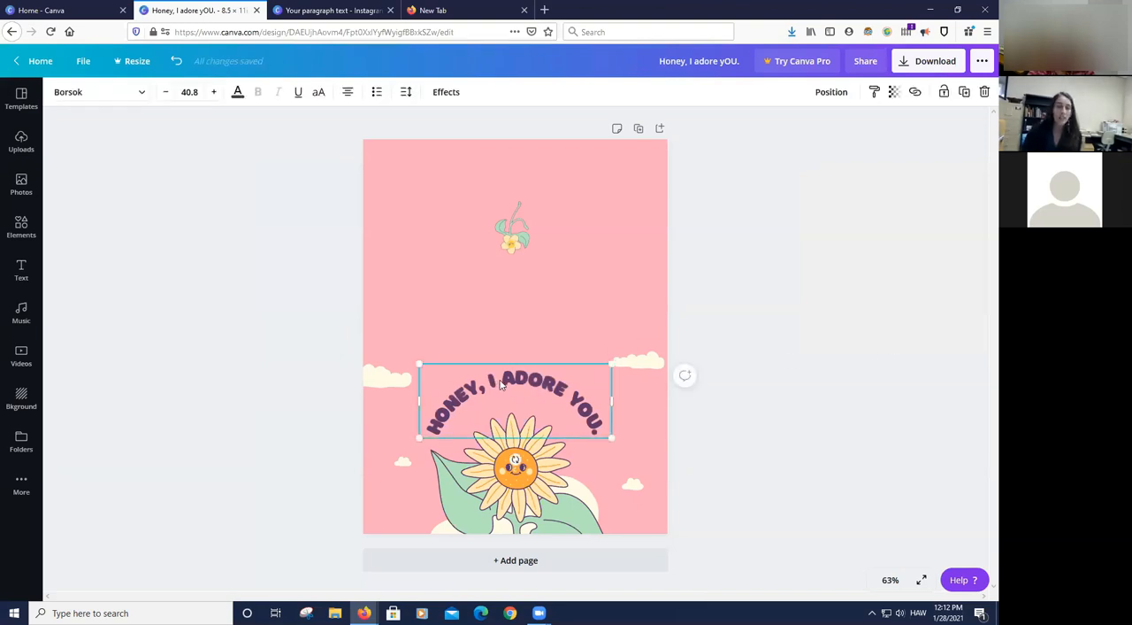
pyautogui.click(501, 383)
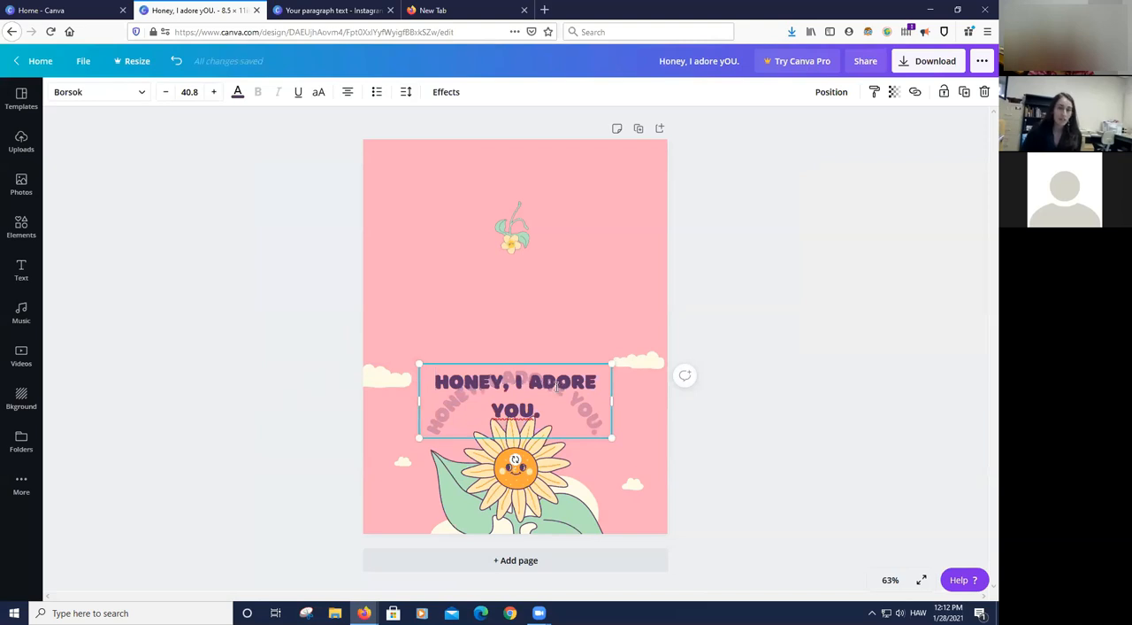
pyautogui.click(732, 362)
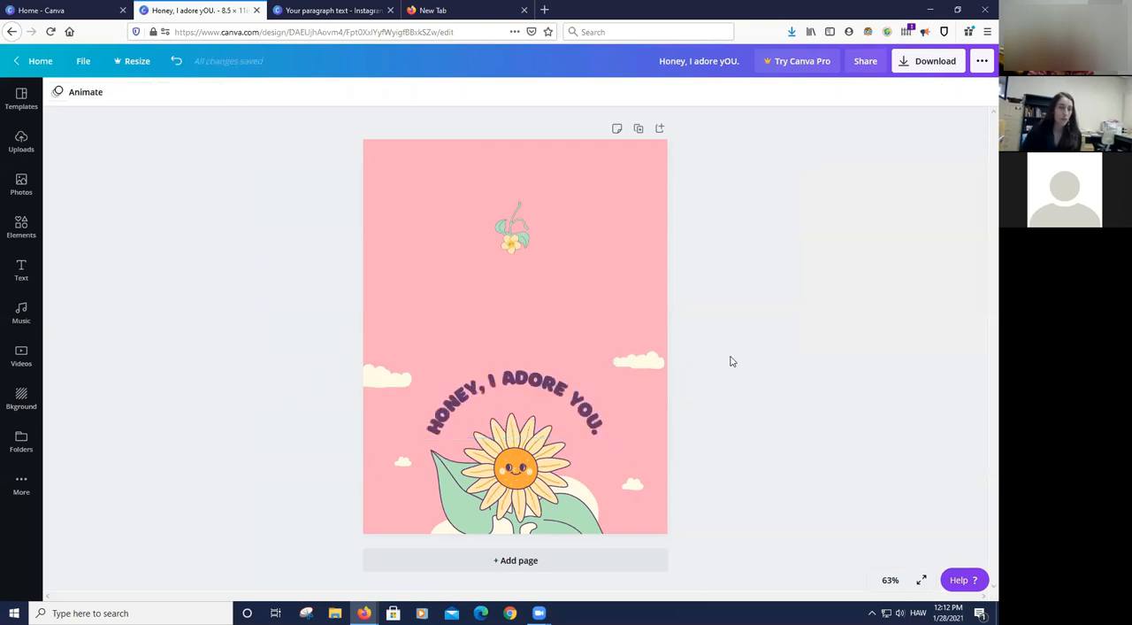
# - Select all the text of the curved "HONEY, I ADORE YOU." heading and open its text colour choices
pyautogui.click(521, 385)
pyautogui.click(522, 385)
pyautogui.click(575, 415)
pyautogui.moveTo(474, 406); pyautogui.dragTo(304, 358)
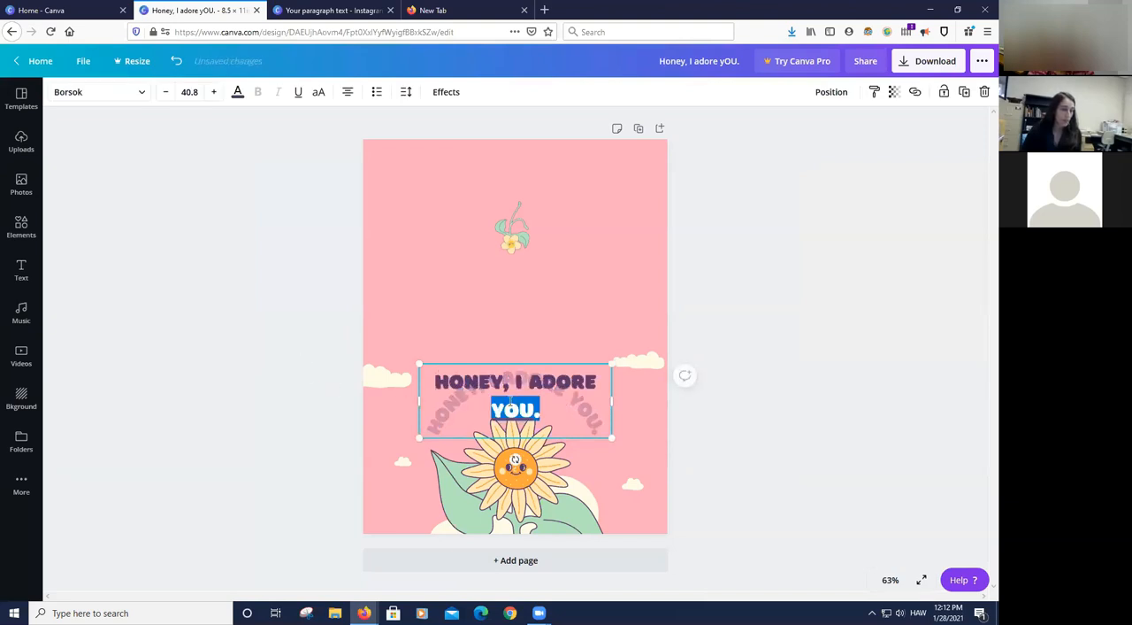
pyautogui.click(520, 407)
pyautogui.hotkey('ctrl', 'a')
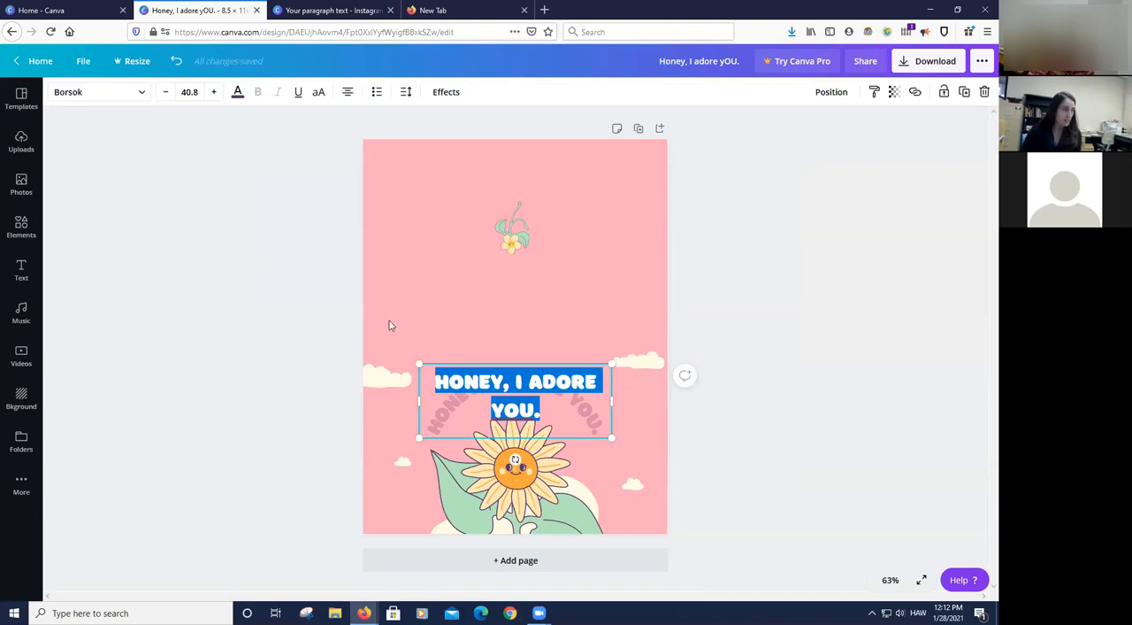
pyautogui.click(237, 93)
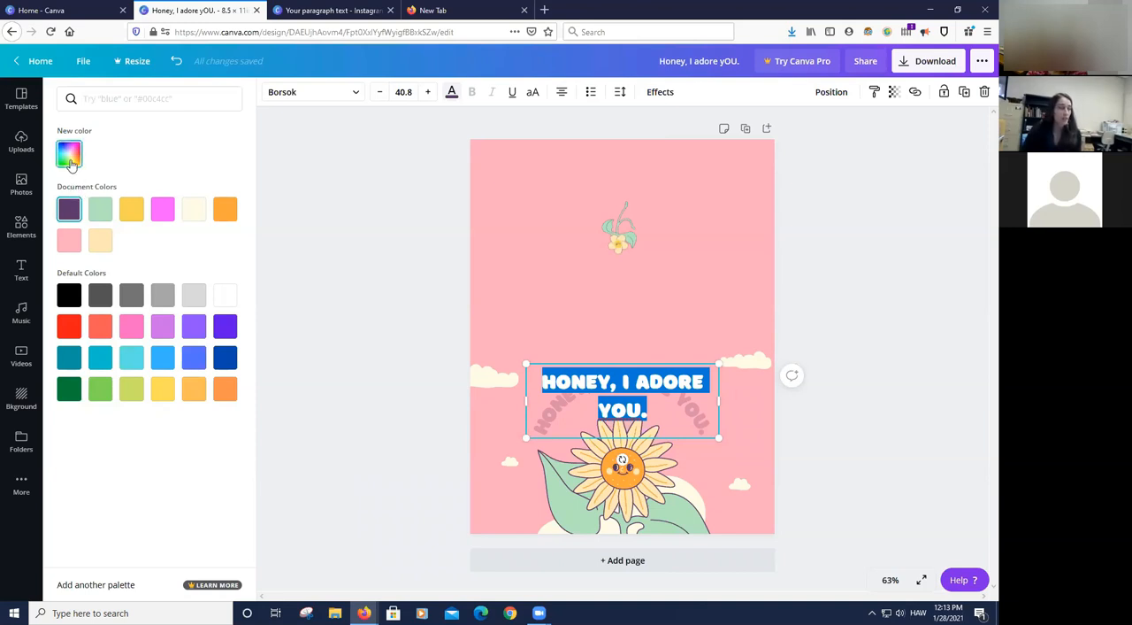
# - Mix the custom colour #596057 for the heading text and select its hex code
pyautogui.click(69, 154)
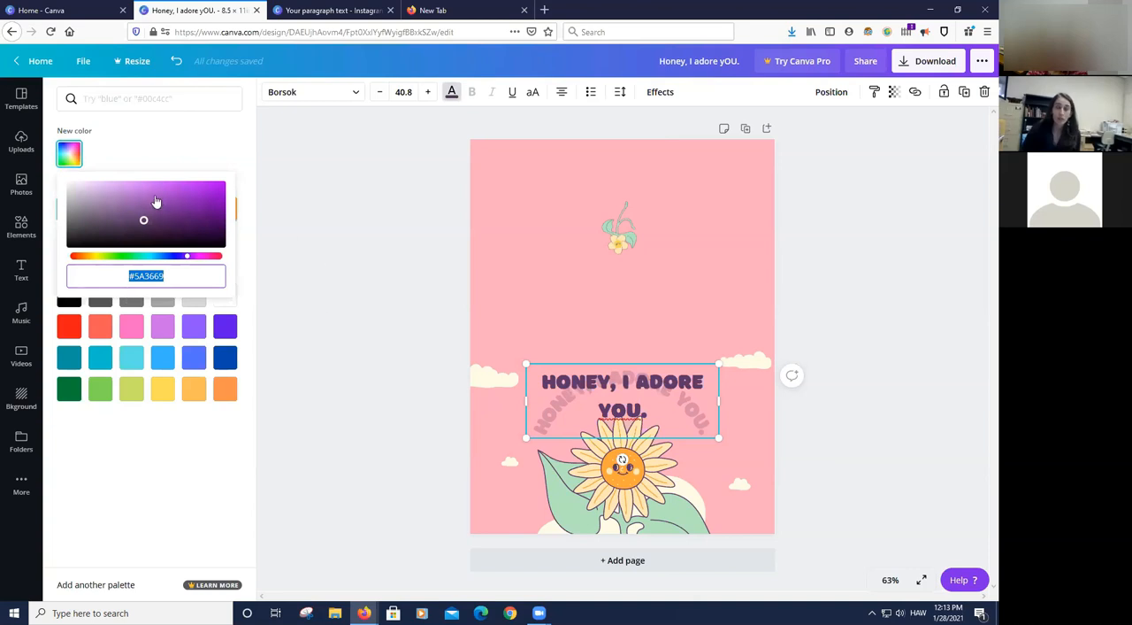
pyautogui.moveTo(143, 220); pyautogui.dragTo(80, 222)
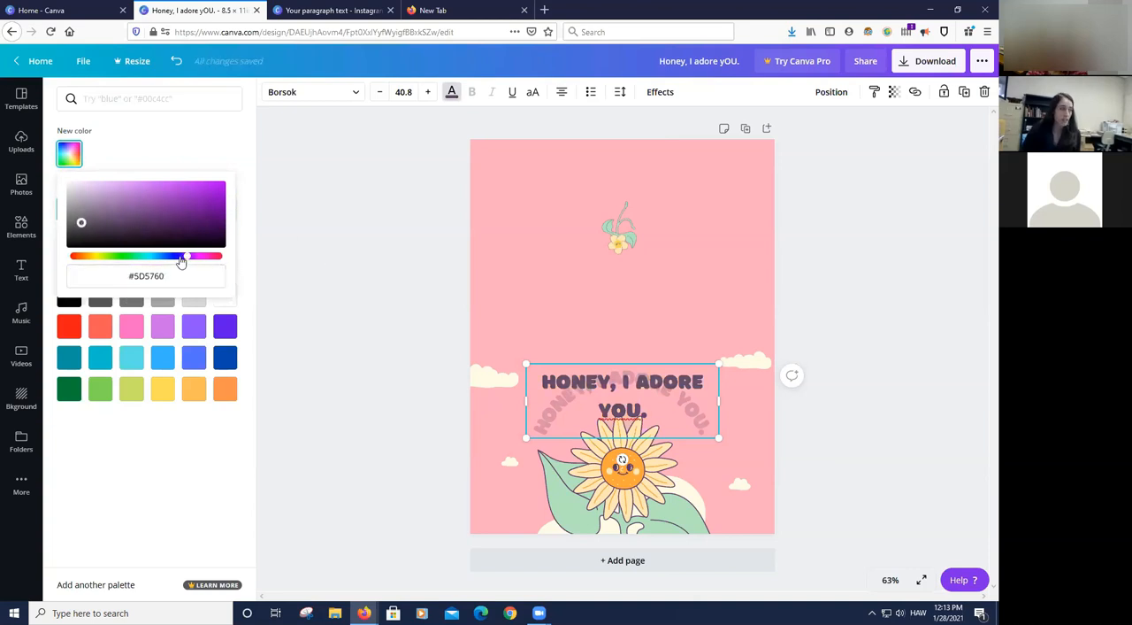
pyautogui.moveTo(181, 256); pyautogui.dragTo(115, 257)
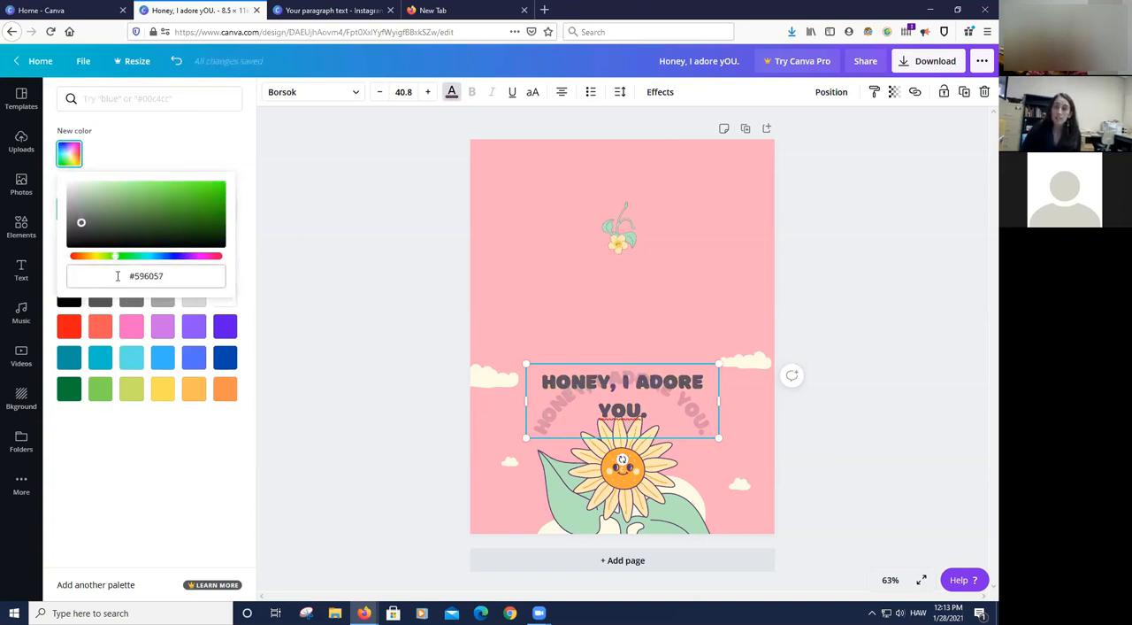
pyautogui.moveTo(159, 279); pyautogui.dragTo(182, 284)
pyautogui.click(139, 280)
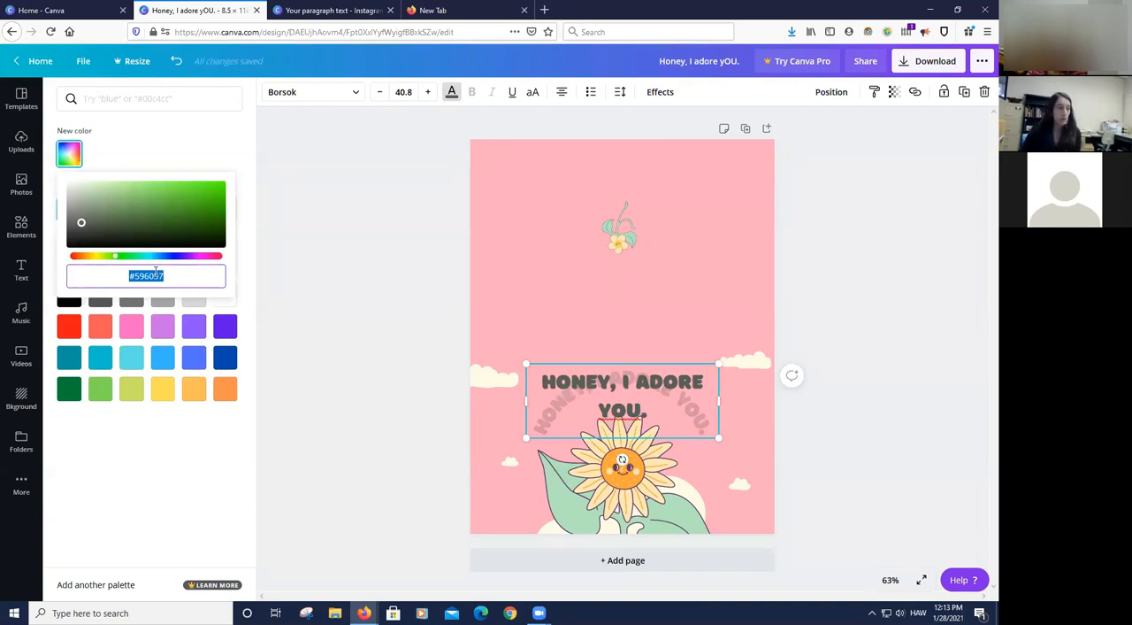
# - Search the colours for 00c4cc, apply the matching turquoise to the heading text, and deselect it
pyautogui.click(145, 99)
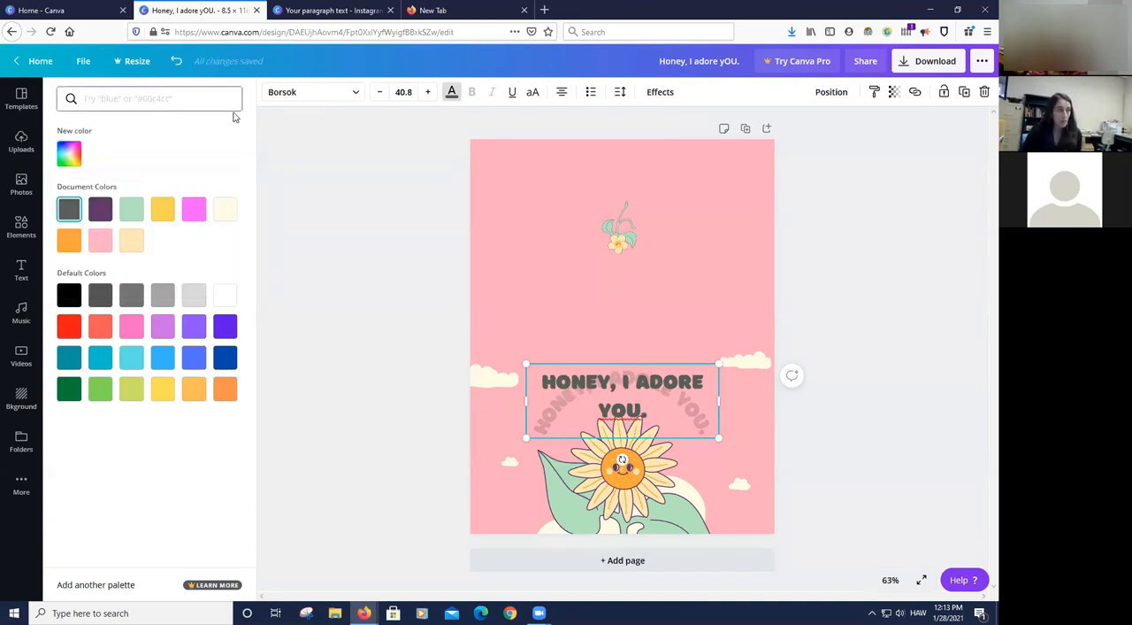
pyautogui.write('00c4cc')
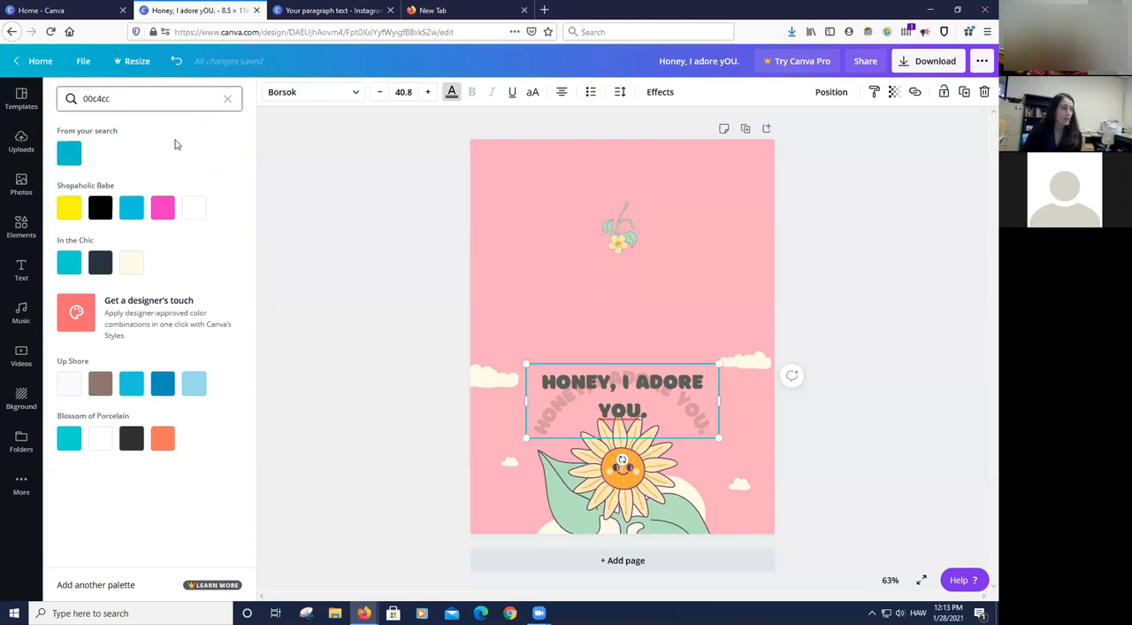
pyautogui.click(68, 162)
pyautogui.click(858, 396)
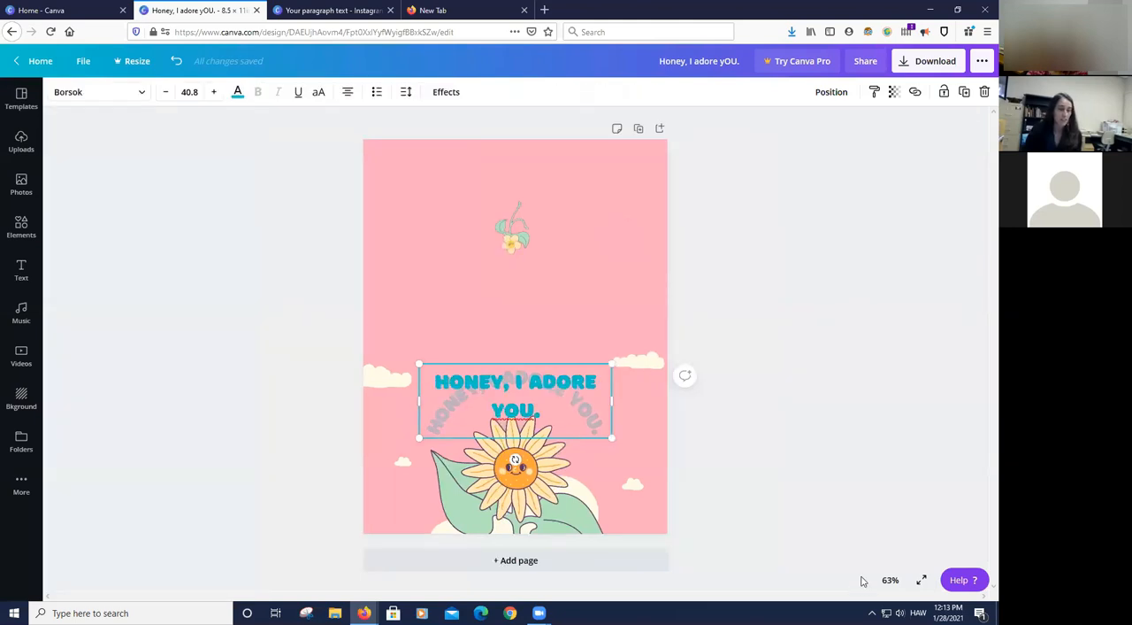
pyautogui.click(139, 366)
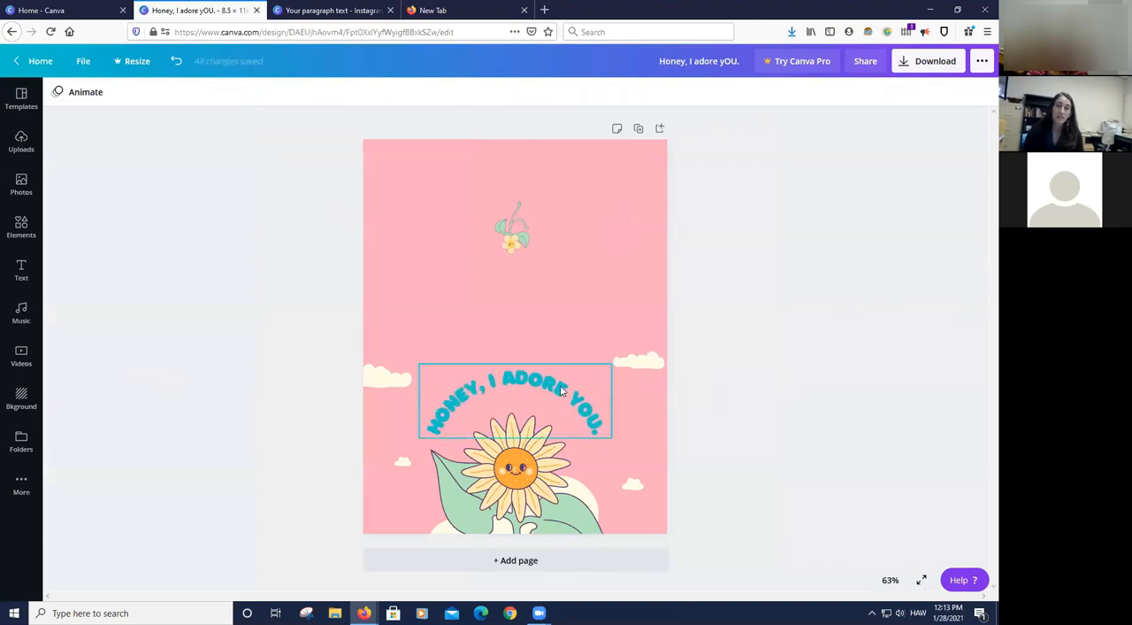
# - Move the curved heading up and to the left so it partly overhangs the page's left edge
pyautogui.click(560, 389)
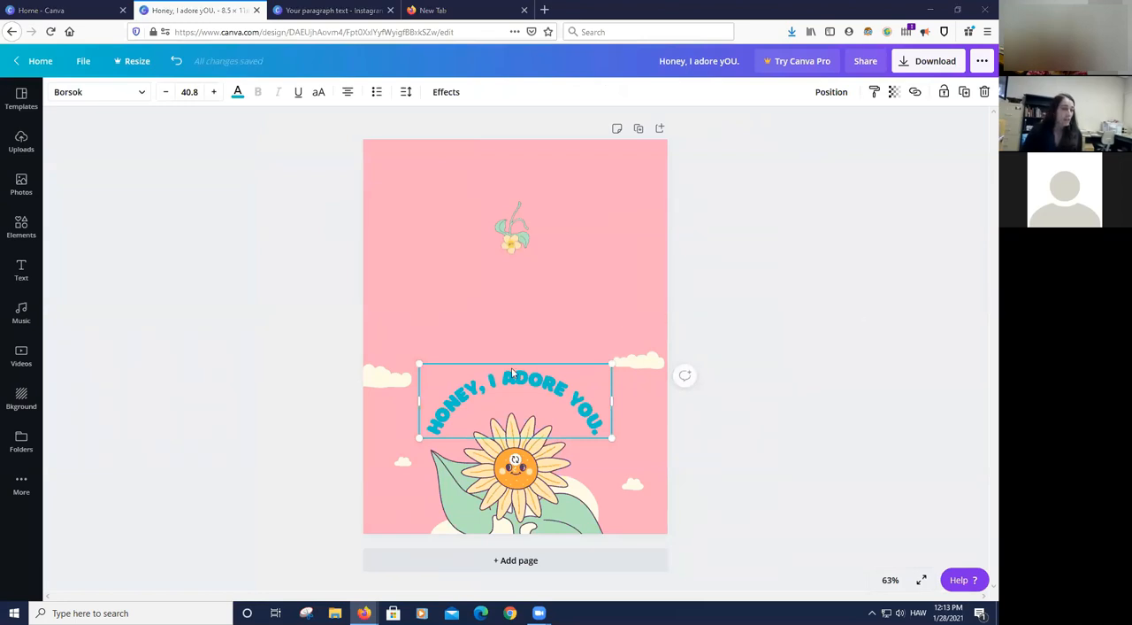
pyautogui.click(758, 311)
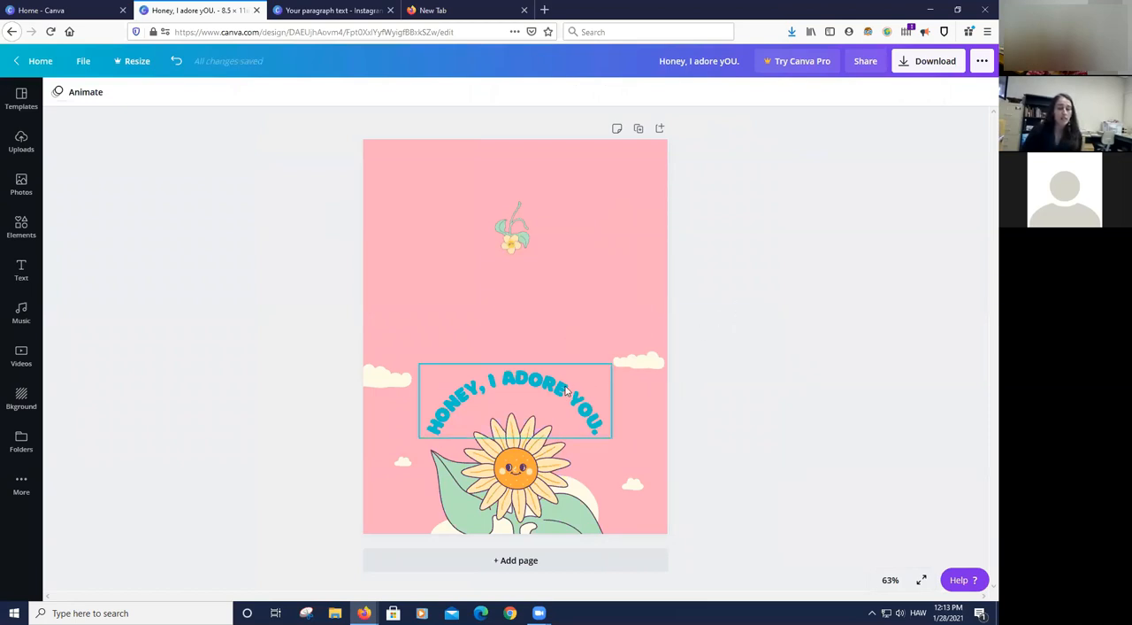
pyautogui.moveTo(566, 391); pyautogui.dragTo(473, 301)
pyautogui.click(699, 342)
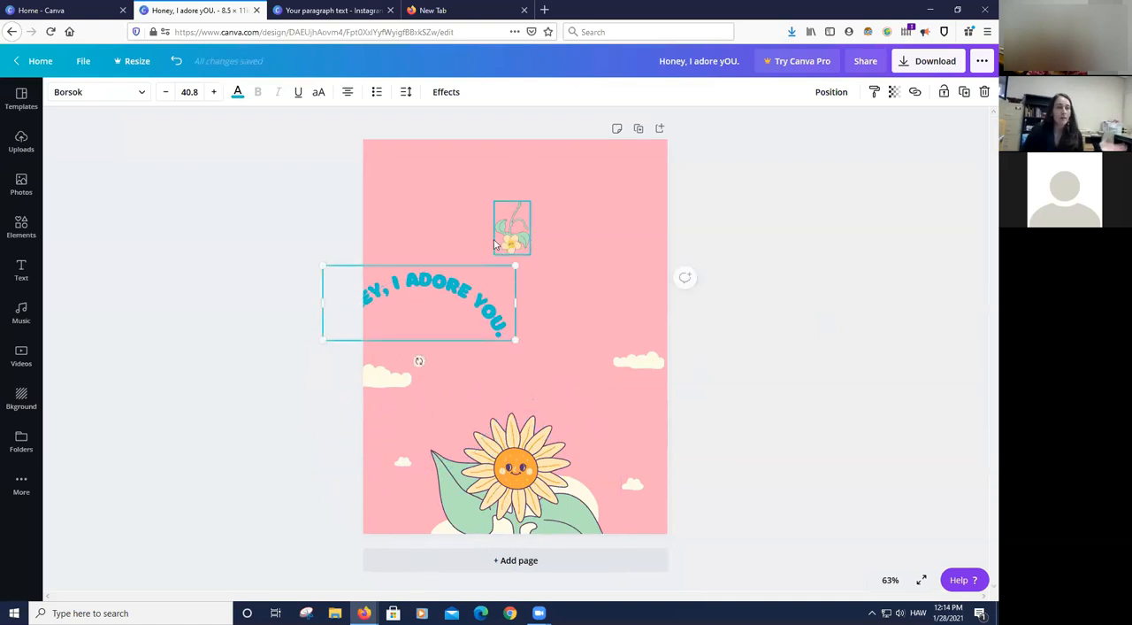
# - Add a text box with the default paragraph text to the page and deselect it
pyautogui.click(605, 268)
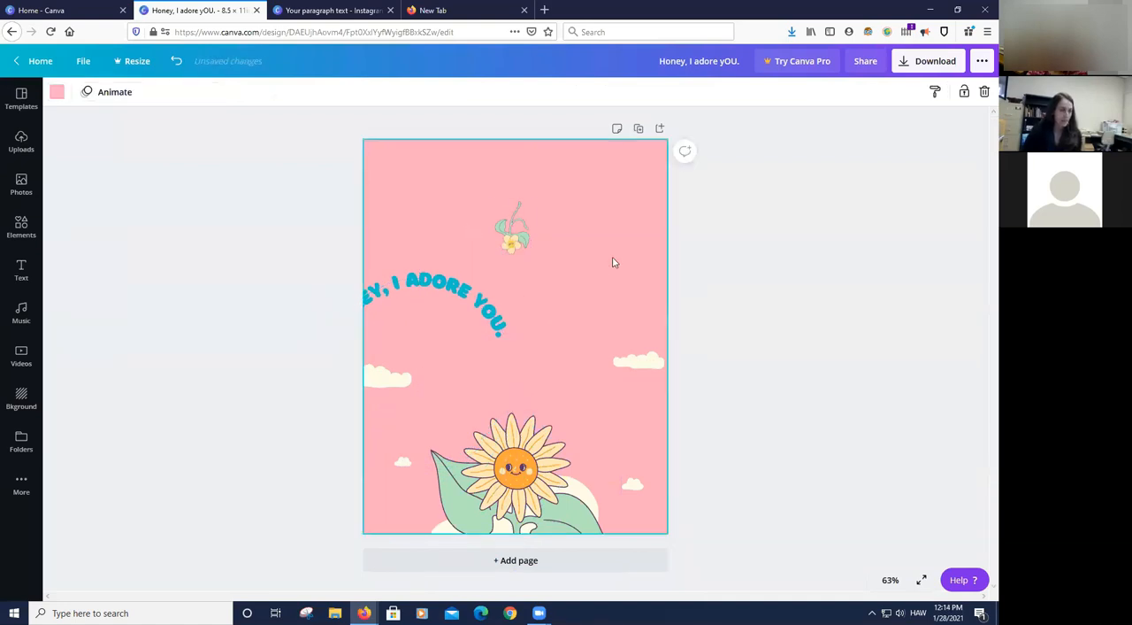
pyautogui.press('t')
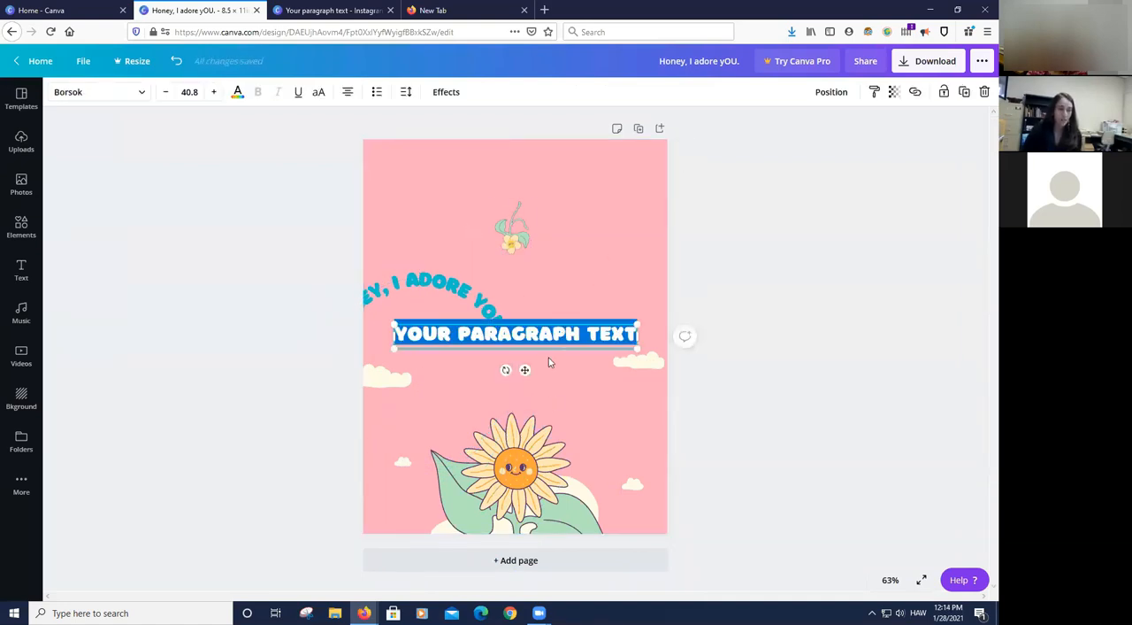
pyautogui.click(763, 263)
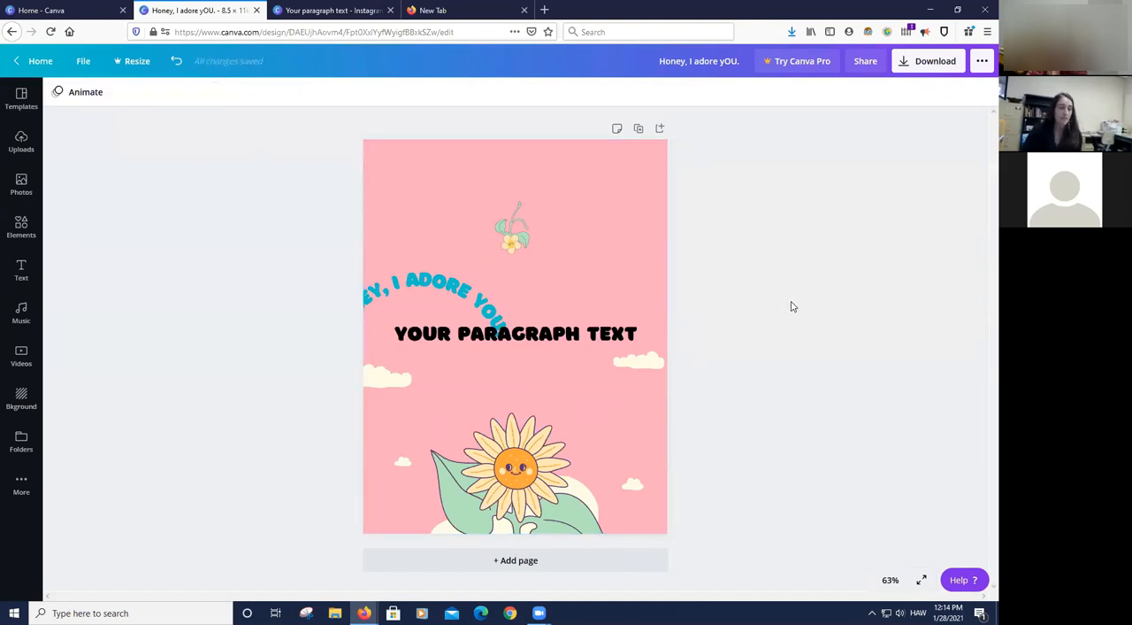
# - Examine the overlapping curved heading and paragraph text by selecting each one in turn
pyautogui.click(454, 292)
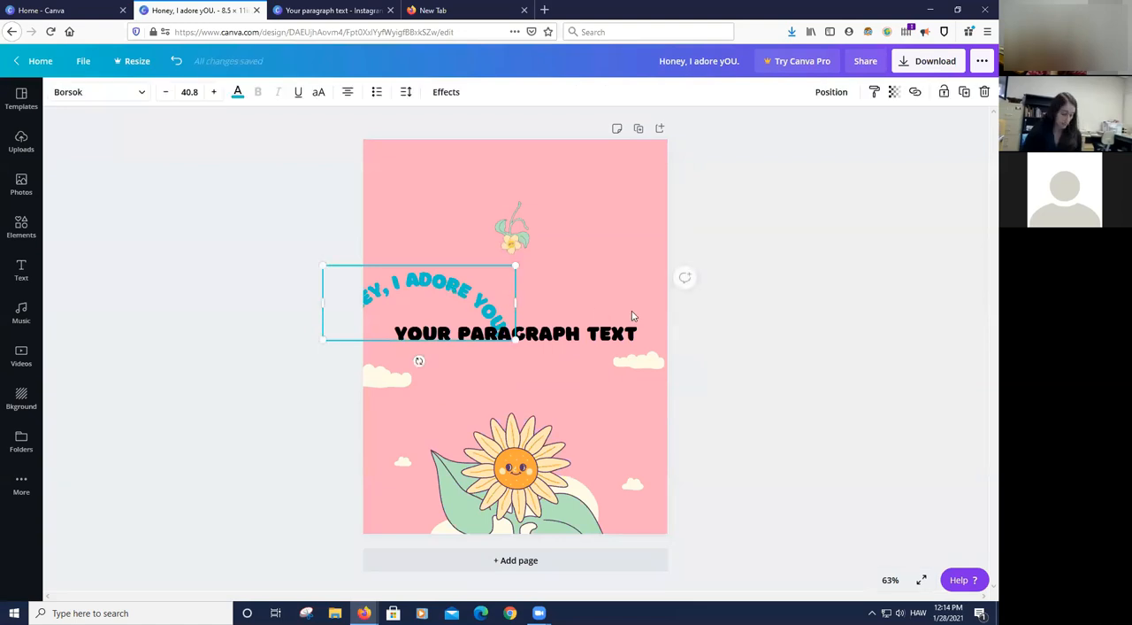
pyautogui.click(381, 295)
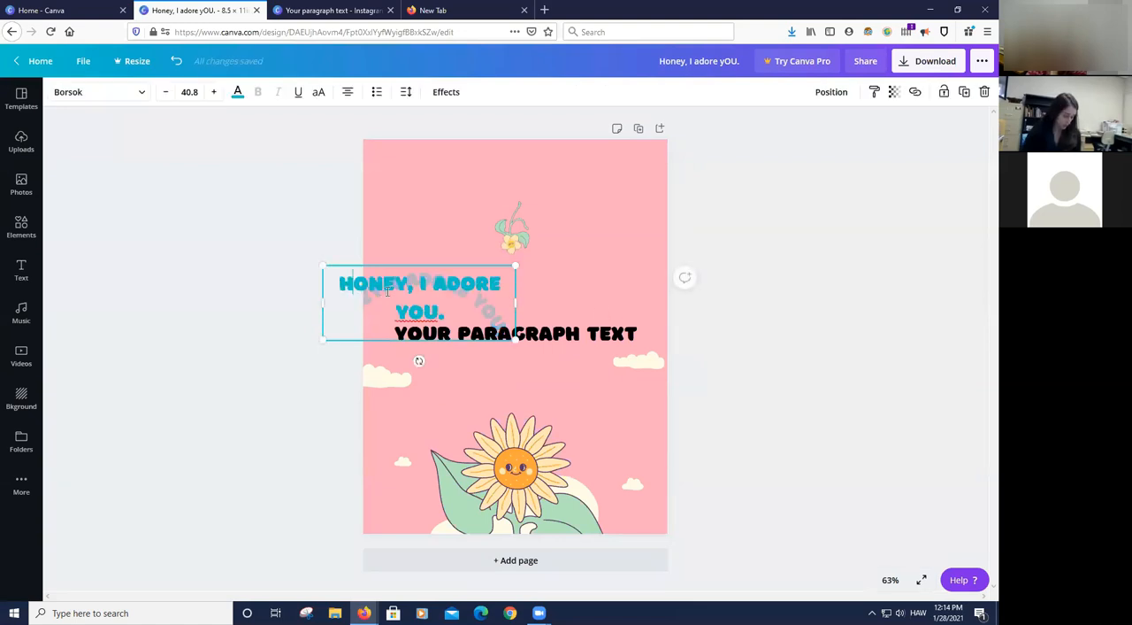
pyautogui.click(554, 334)
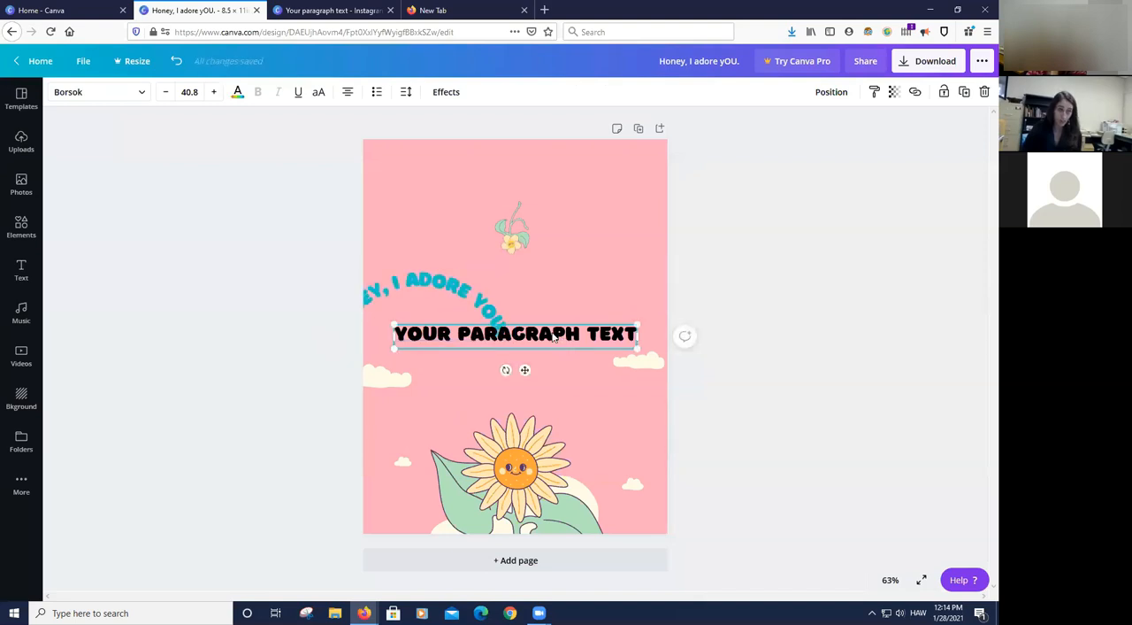
pyautogui.click(486, 323)
pyautogui.click(726, 304)
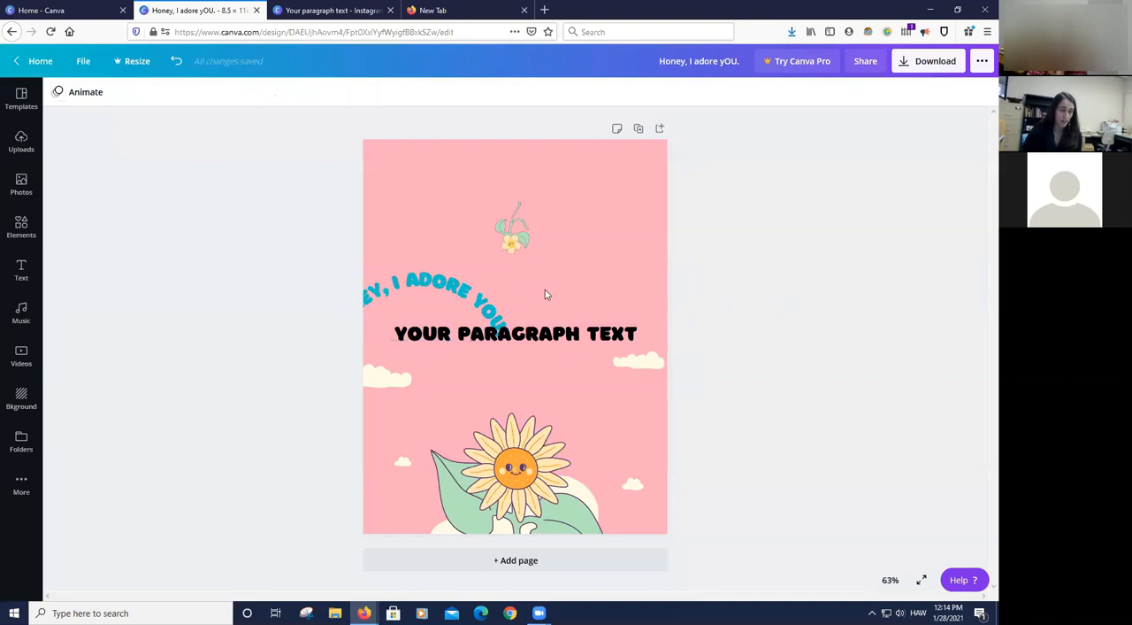
# - Shift the curved heading, paragraph text and right-hand cloud slightly left together, and undo the move
pyautogui.moveTo(314, 256); pyautogui.dragTo(697, 354)
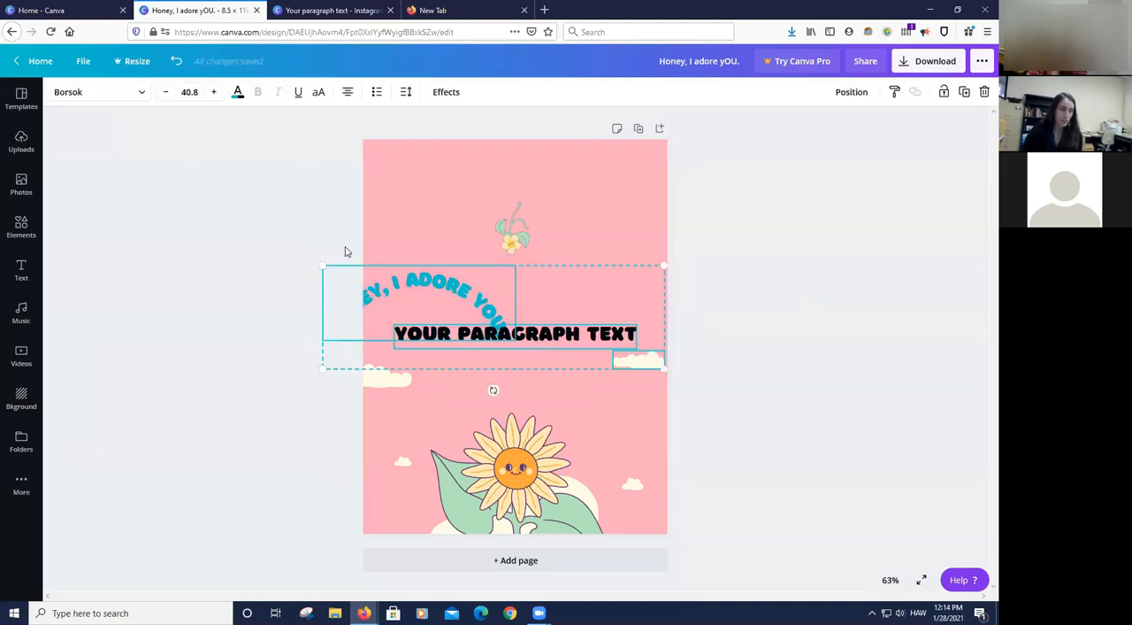
pyautogui.moveTo(472, 310)
pyautogui.mouseDown()
pyautogui.moveTo(519, 318)
pyautogui.moveTo(406, 315)
pyautogui.moveTo(499, 320)
pyautogui.moveTo(427, 324)
pyautogui.moveTo(481, 315)
pyautogui.moveTo(489, 302)
pyautogui.moveTo(416, 301)
pyautogui.moveTo(440, 307)
pyautogui.moveTo(415, 289)
pyautogui.moveTo(408, 298)
pyautogui.moveTo(453, 298)
pyautogui.moveTo(430, 292)
pyautogui.moveTo(421, 300)
pyautogui.moveTo(456, 309)
pyautogui.mouseUp()
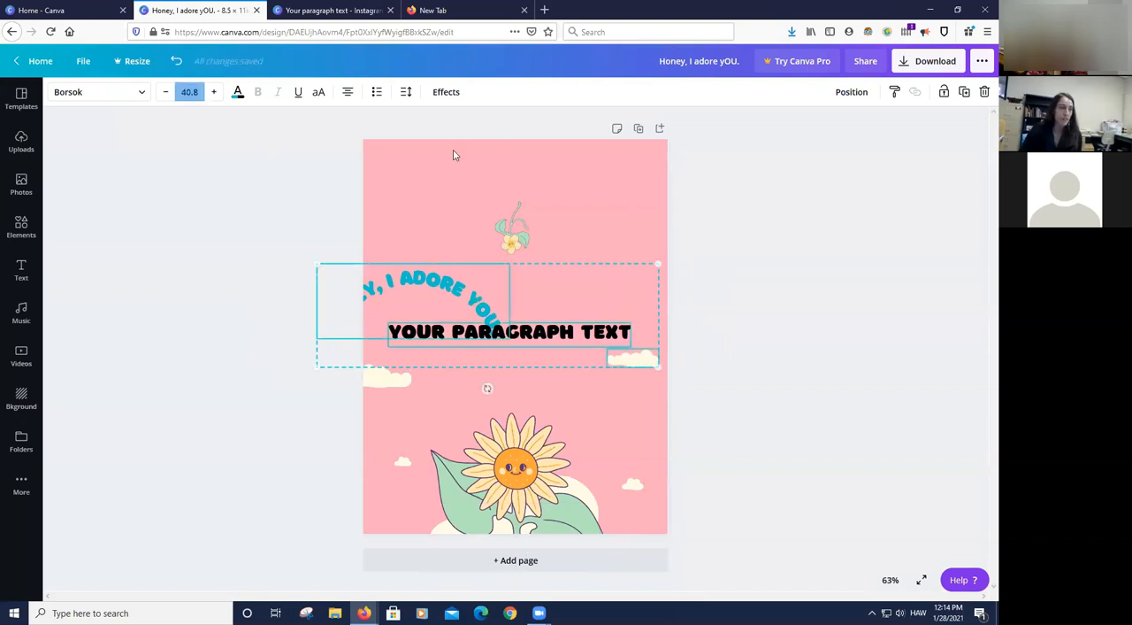
pyautogui.click(176, 61)
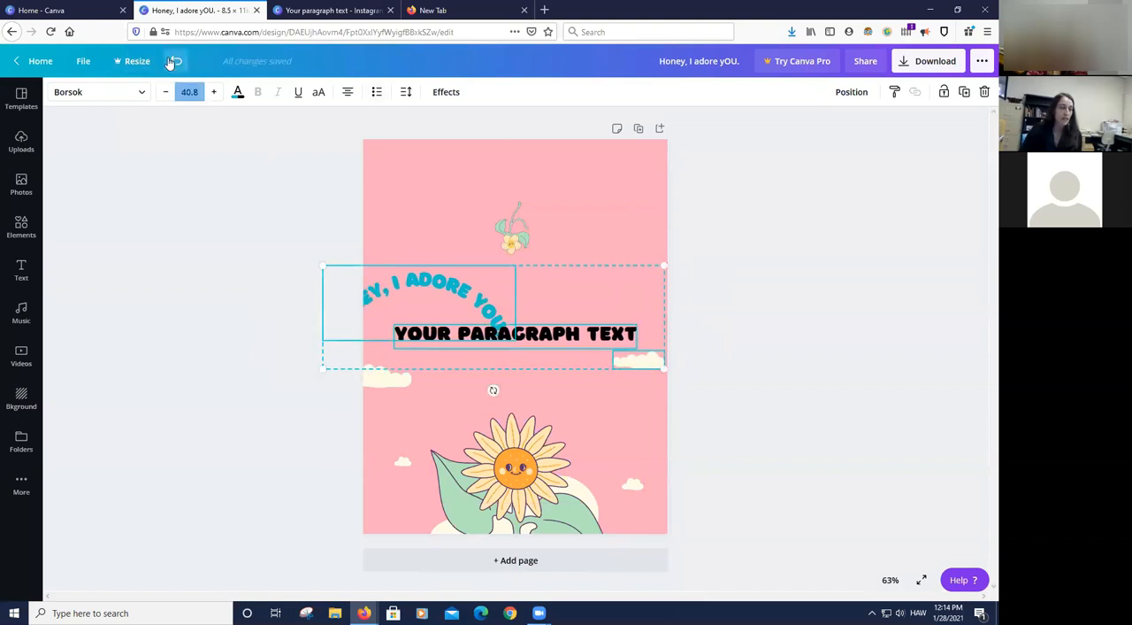
pyautogui.click(719, 273)
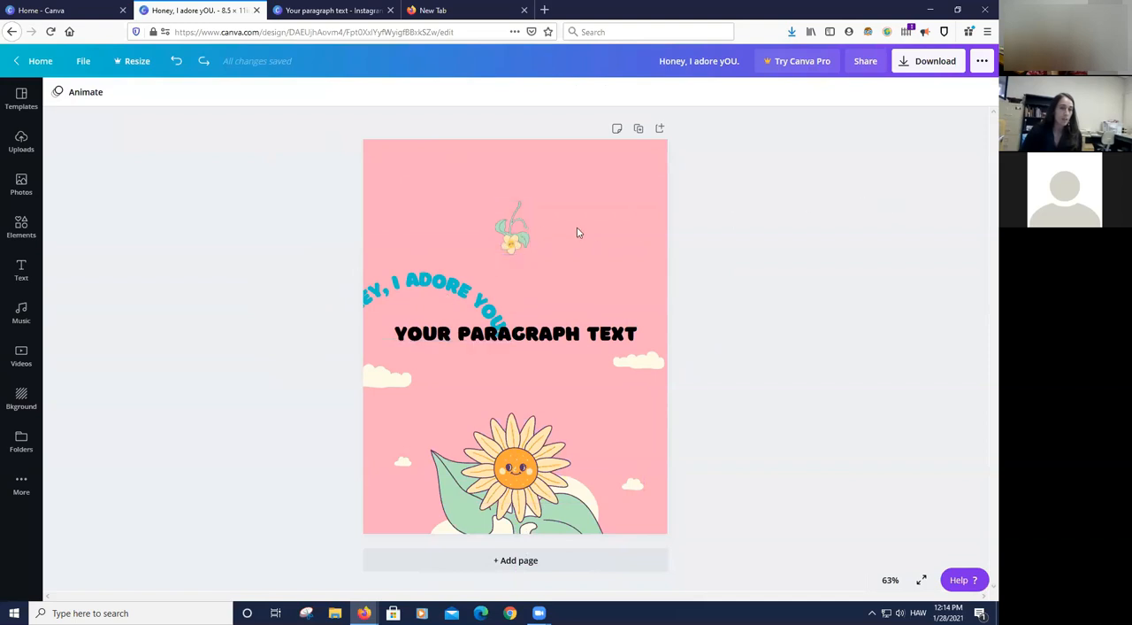
# - Group the curved heading and the paragraph text into one element and deselect it
pyautogui.moveTo(419, 268); pyautogui.dragTo(429, 344)
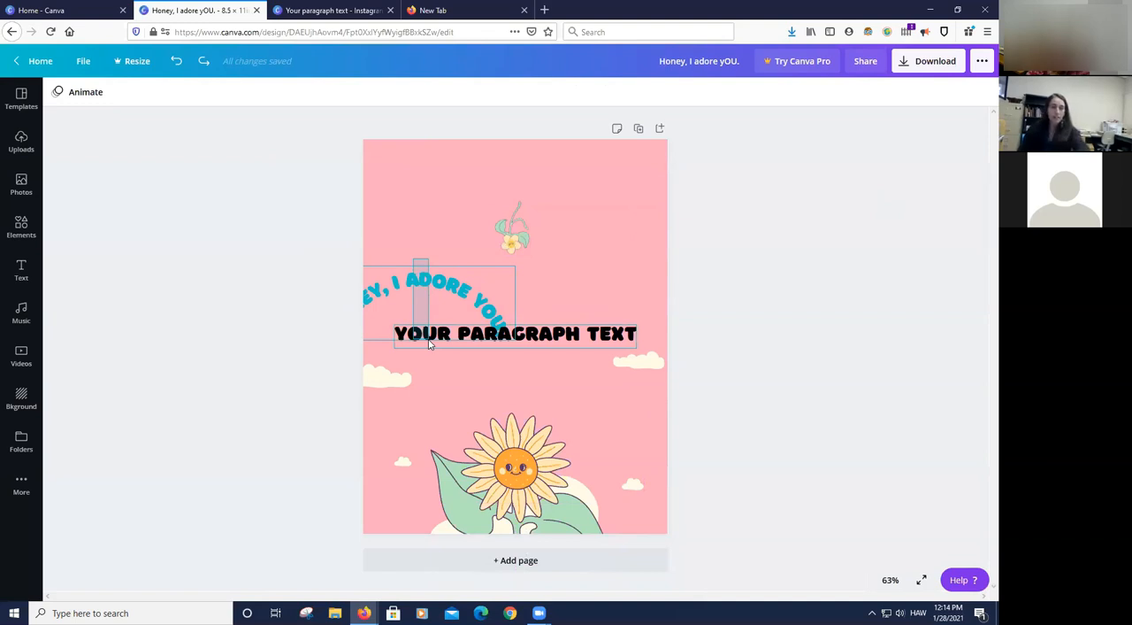
pyautogui.moveTo(429, 343); pyautogui.dragTo(434, 344)
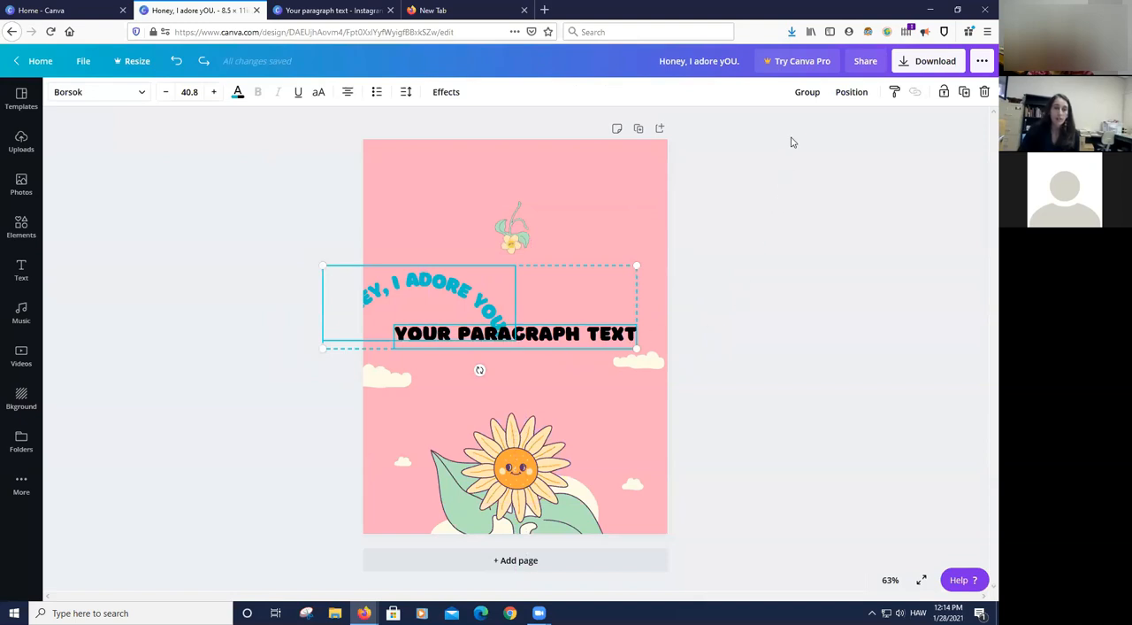
pyautogui.click(809, 94)
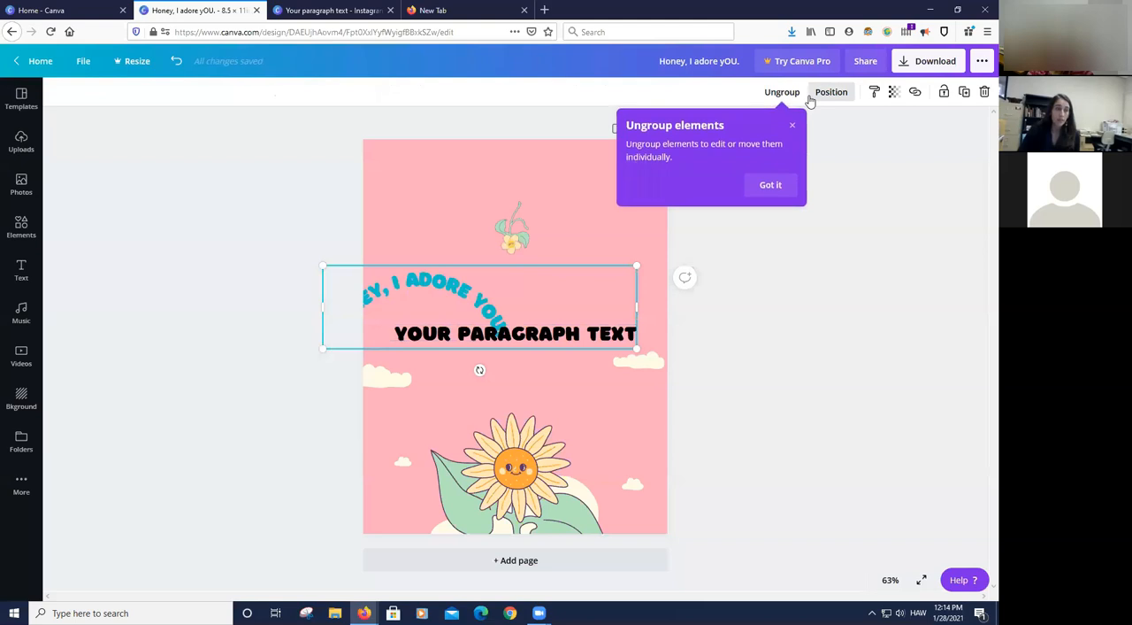
pyautogui.click(838, 326)
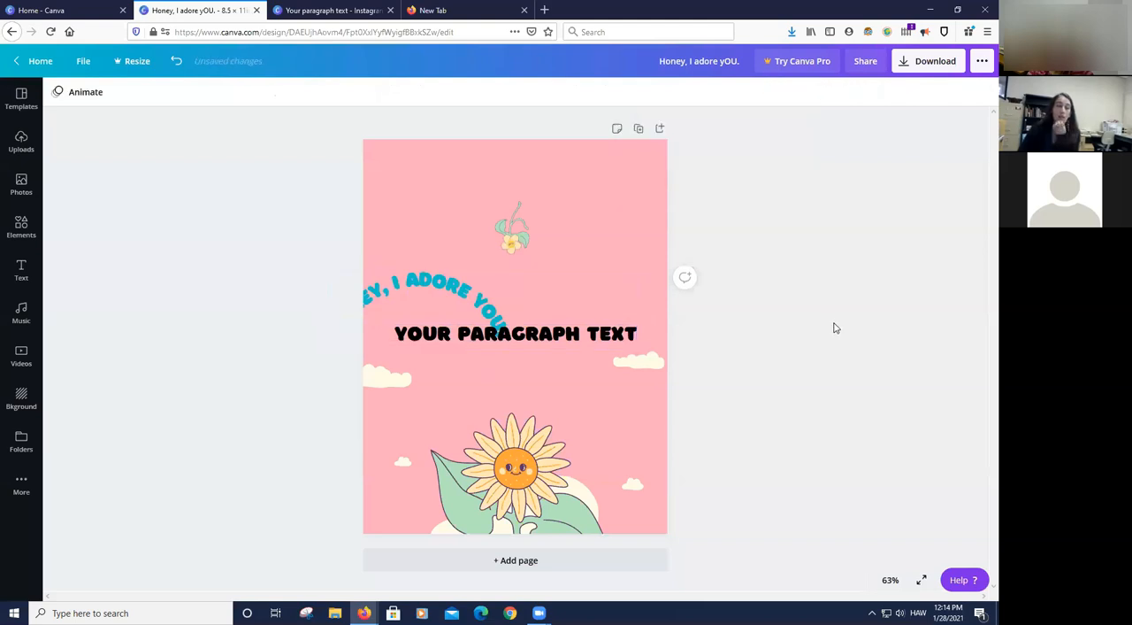
# - Move the grouped texts up, then right and slightly down so the whole curved heading sits within the page, and dismiss the ungroup tip
pyautogui.moveTo(501, 340); pyautogui.dragTo(487, 299)
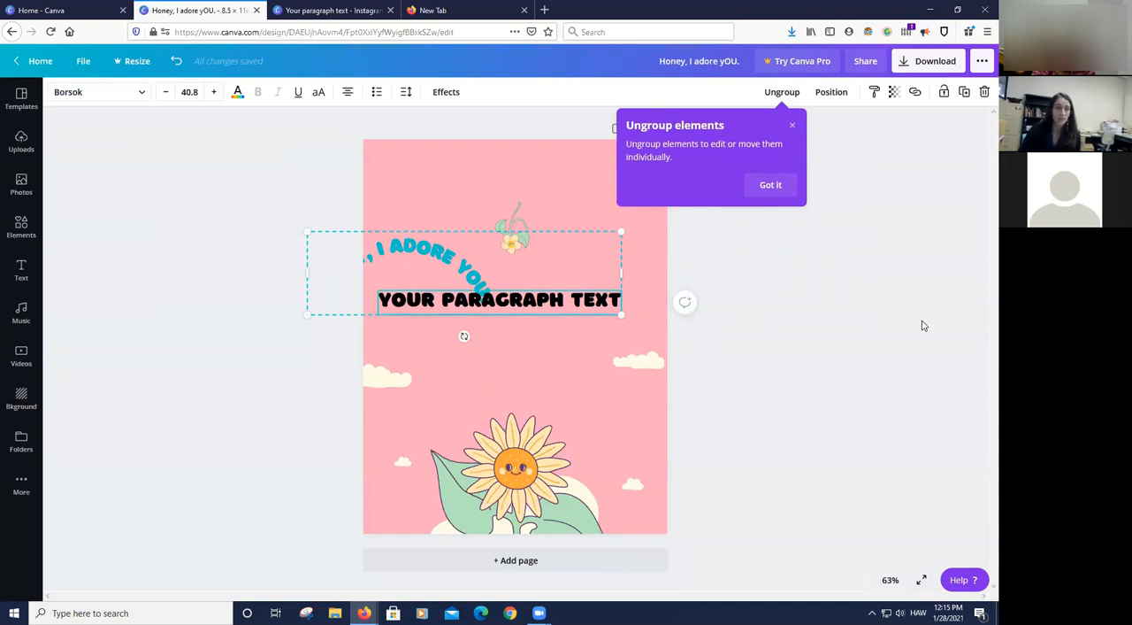
pyautogui.click(761, 293)
pyautogui.moveTo(493, 301); pyautogui.dragTo(562, 318)
pyautogui.click(792, 125)
pyautogui.click(775, 307)
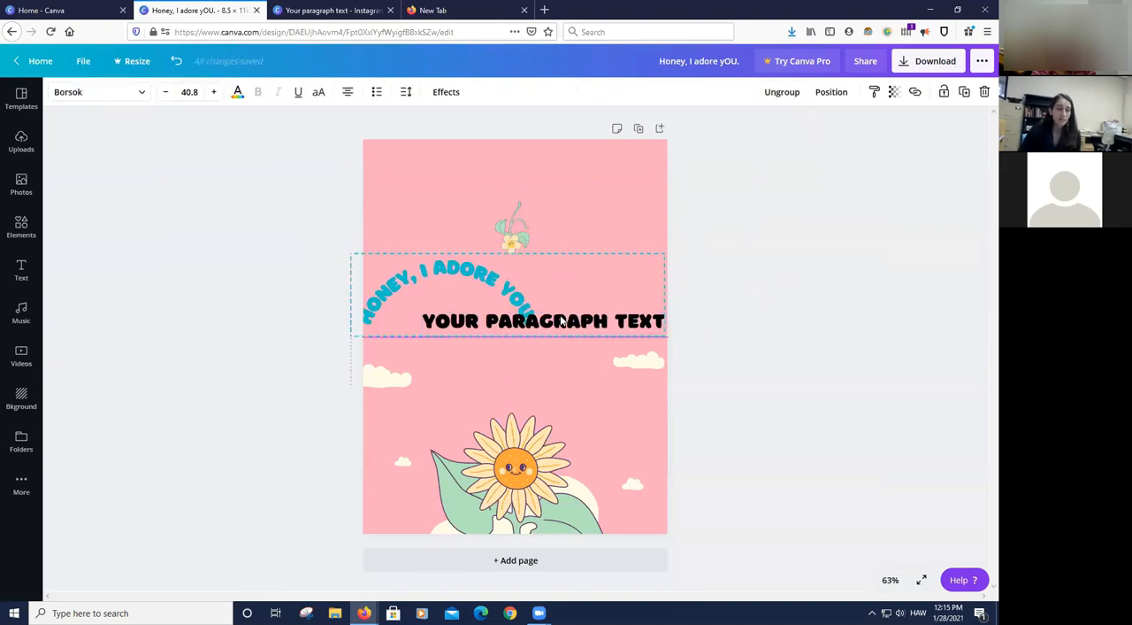
# - Ungroup the two texts and move only the curved heading up, clear of the paragraph text
pyautogui.click(790, 96)
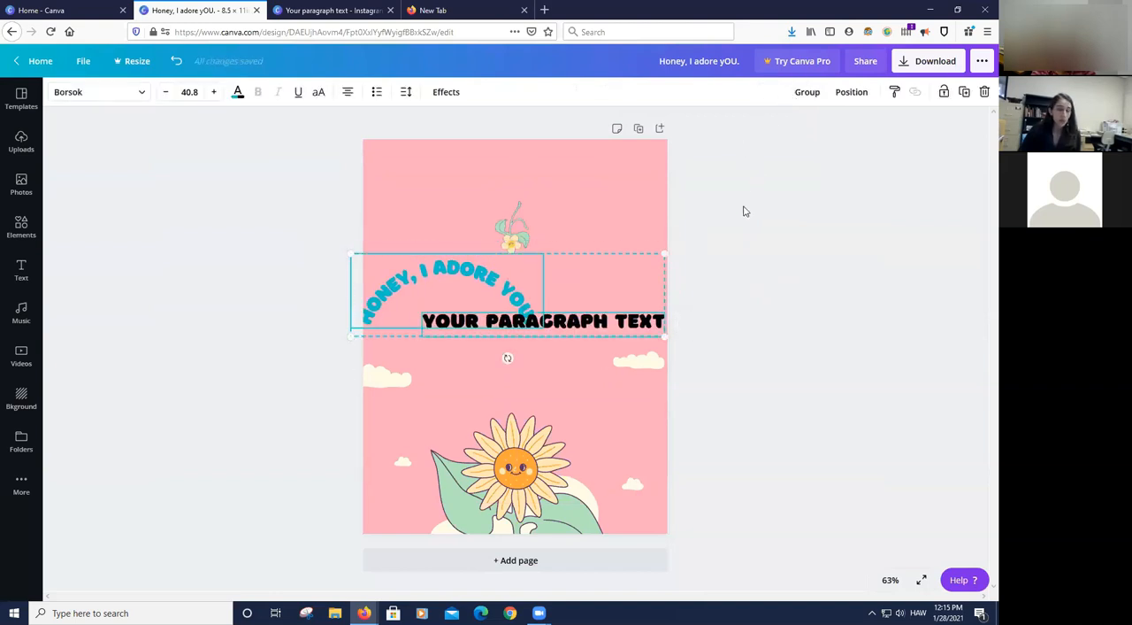
pyautogui.click(761, 240)
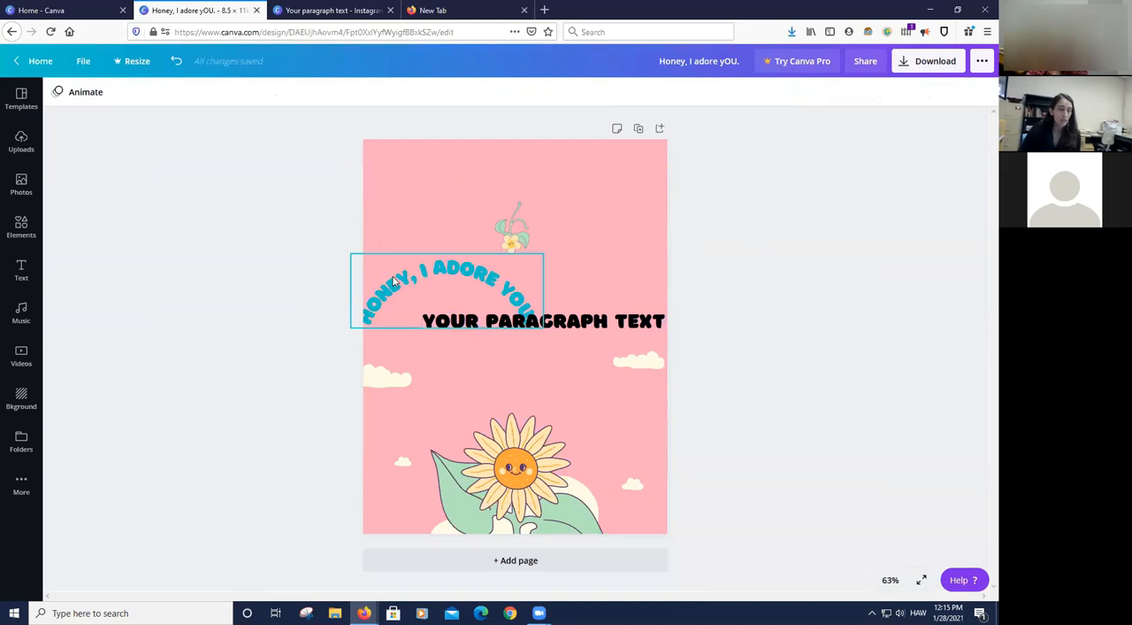
pyautogui.moveTo(430, 273); pyautogui.dragTo(429, 235)
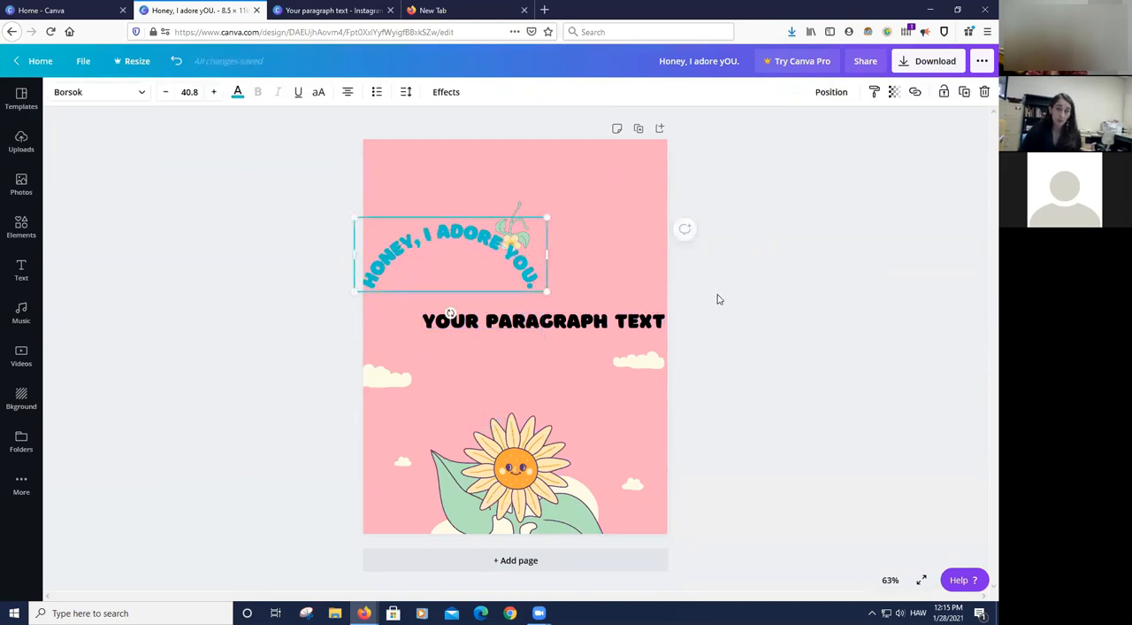
pyautogui.click(756, 317)
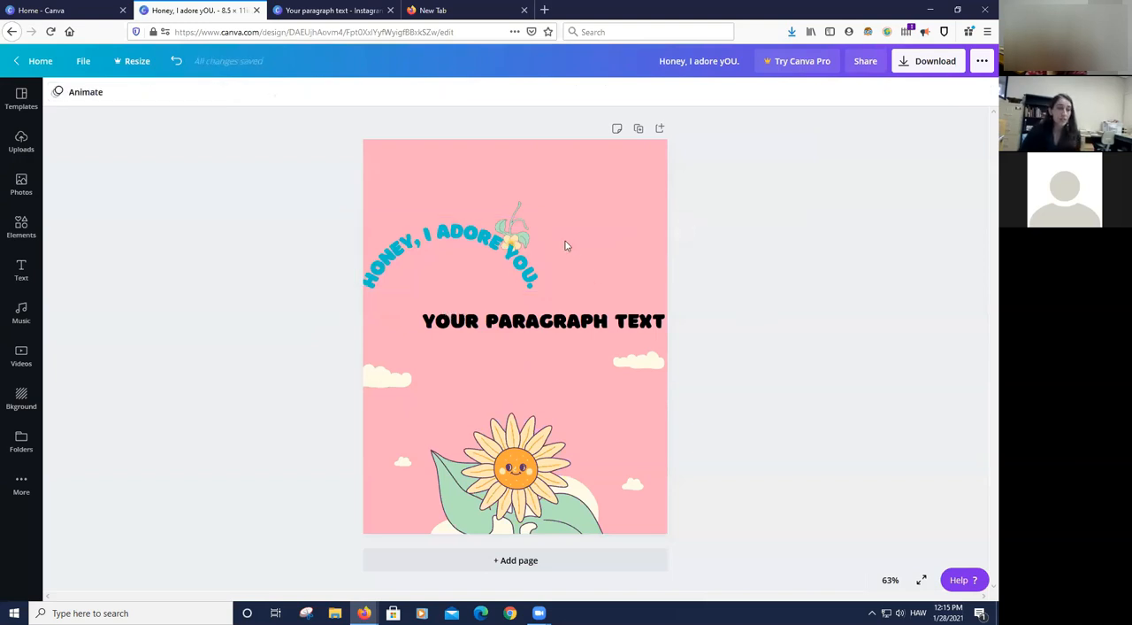
# - Align the curved heading to the page's middle and center
pyautogui.click(503, 259)
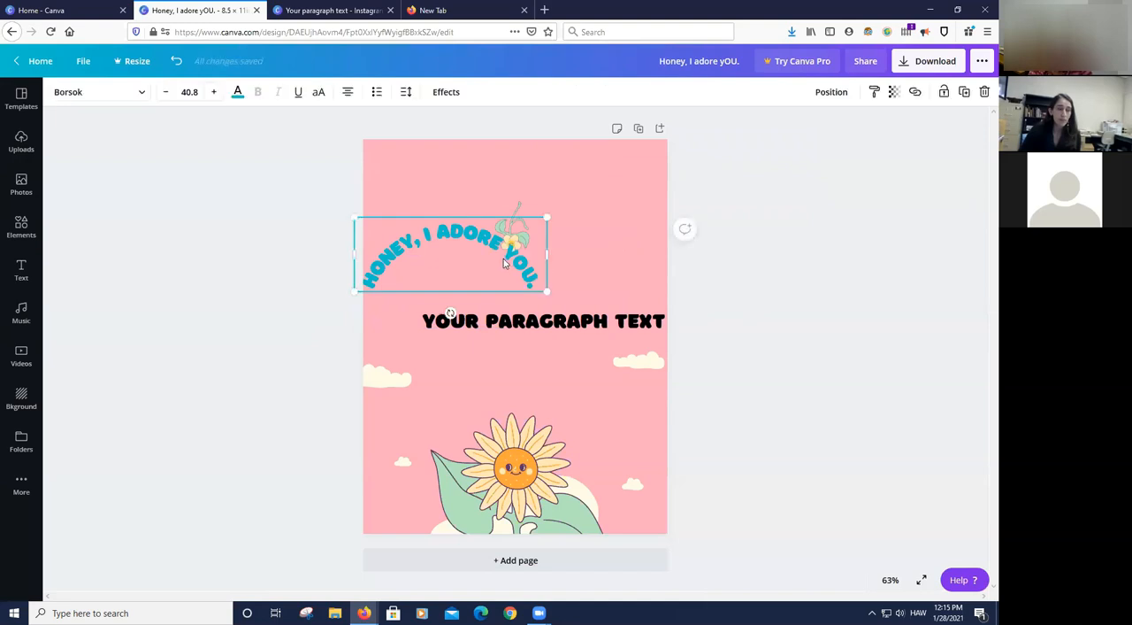
pyautogui.click(823, 97)
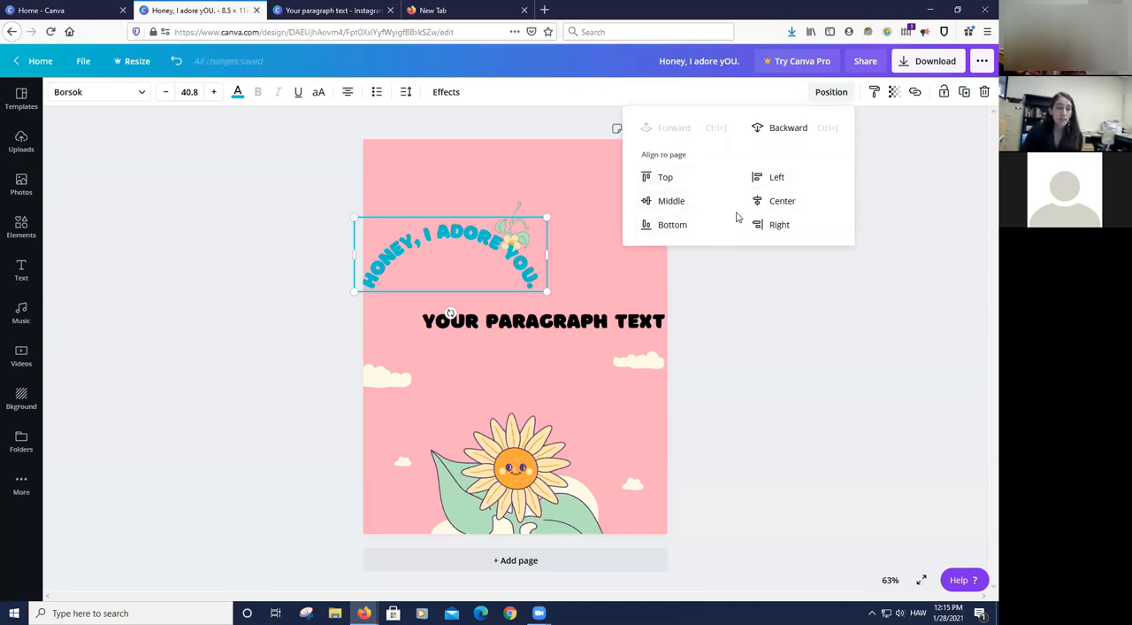
pyautogui.click(670, 202)
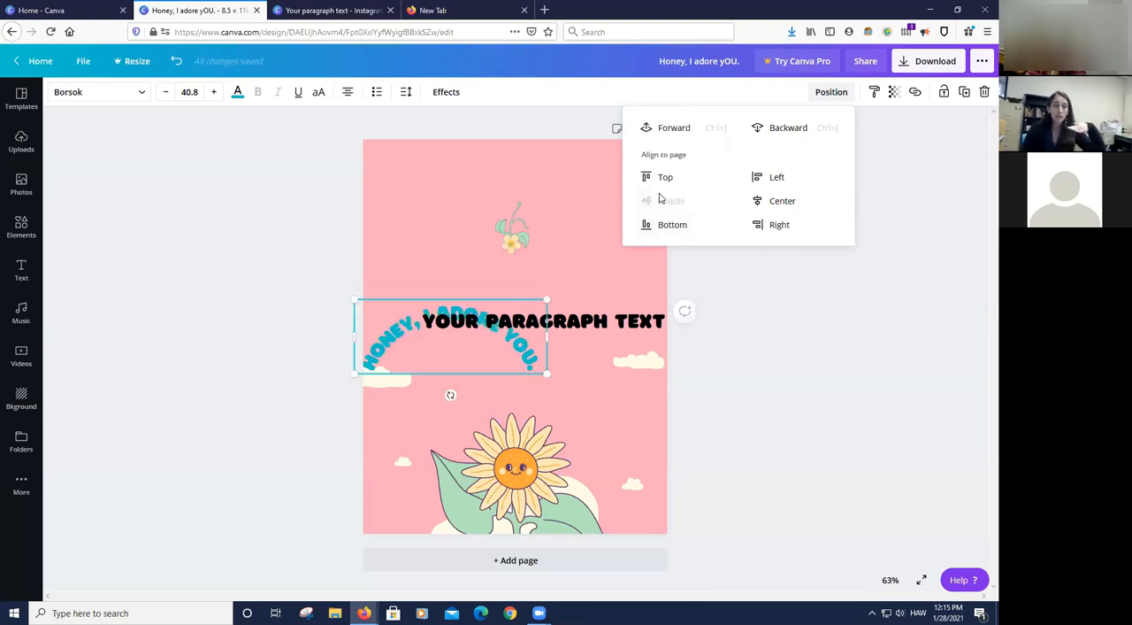
pyautogui.click(785, 203)
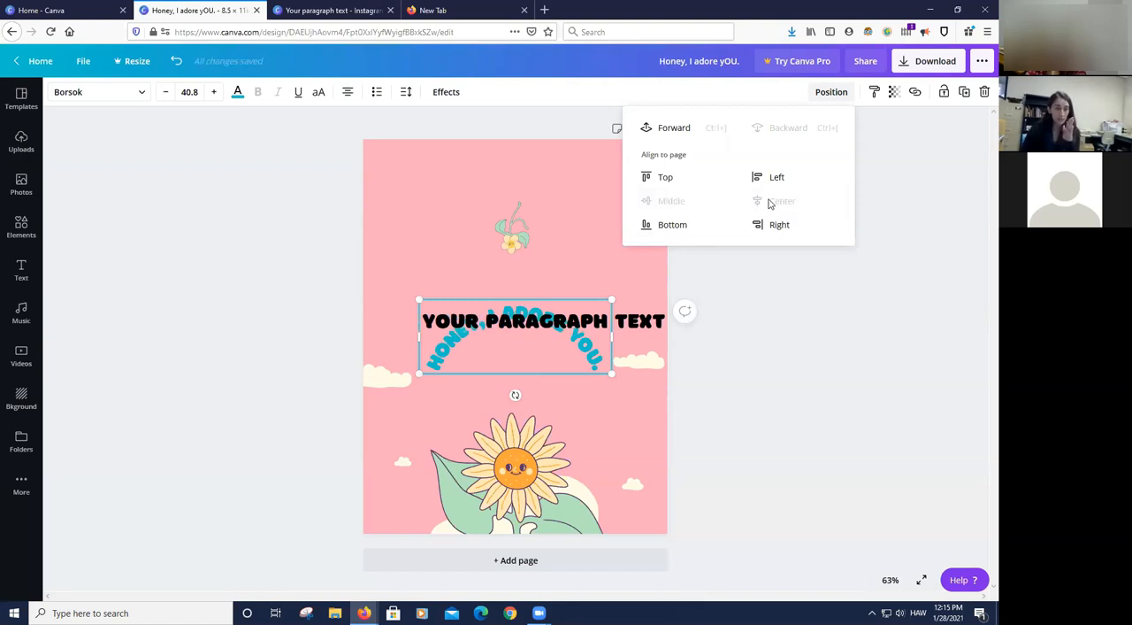
pyautogui.click(808, 321)
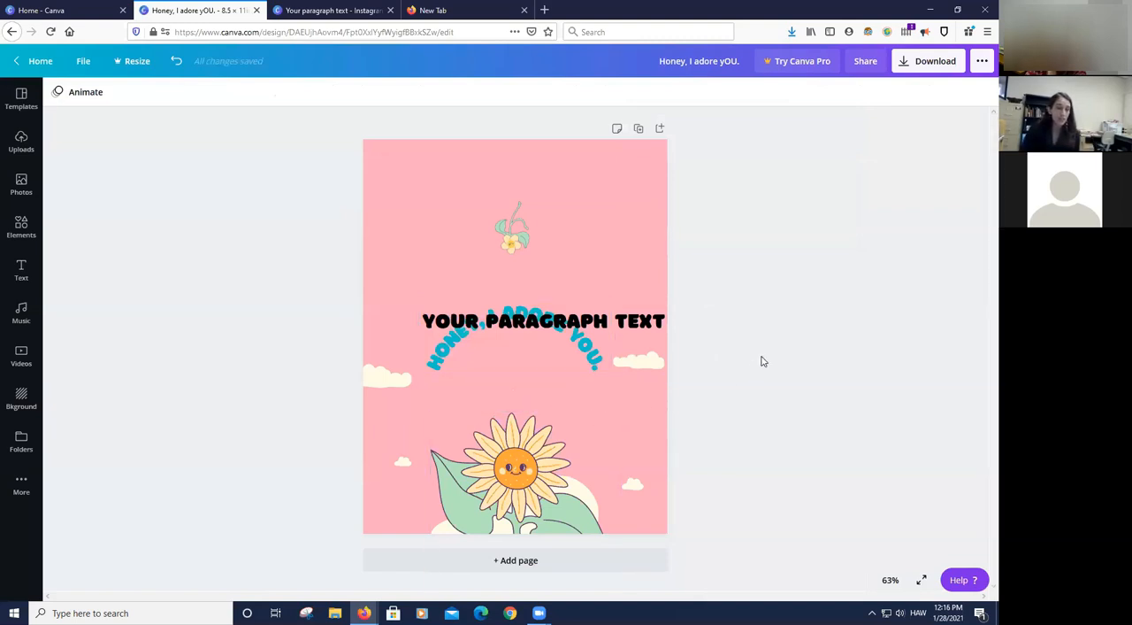
# - Move the paragraph text up over the small flower and the curved heading down to just above the sunflower
pyautogui.moveTo(458, 320); pyautogui.dragTo(430, 220)
pyautogui.moveTo(482, 316); pyautogui.dragTo(498, 379)
# - Replace the paragraph text with HELLO and move it up above the small flower
pyautogui.click(529, 221)
pyautogui.click(533, 219)
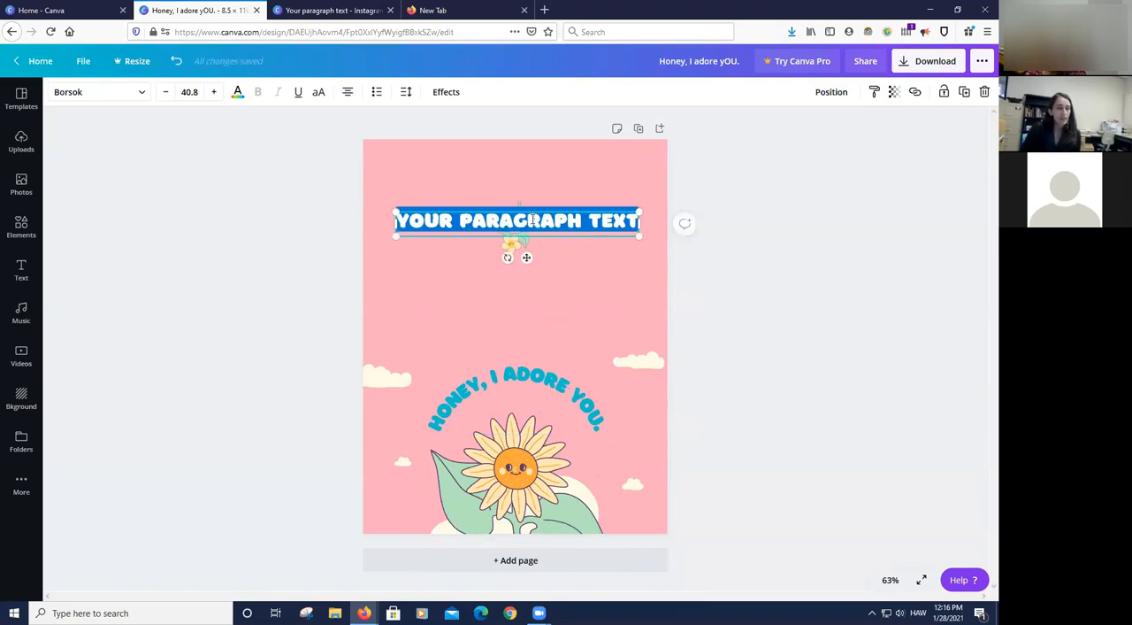
pyautogui.write('HELLO')
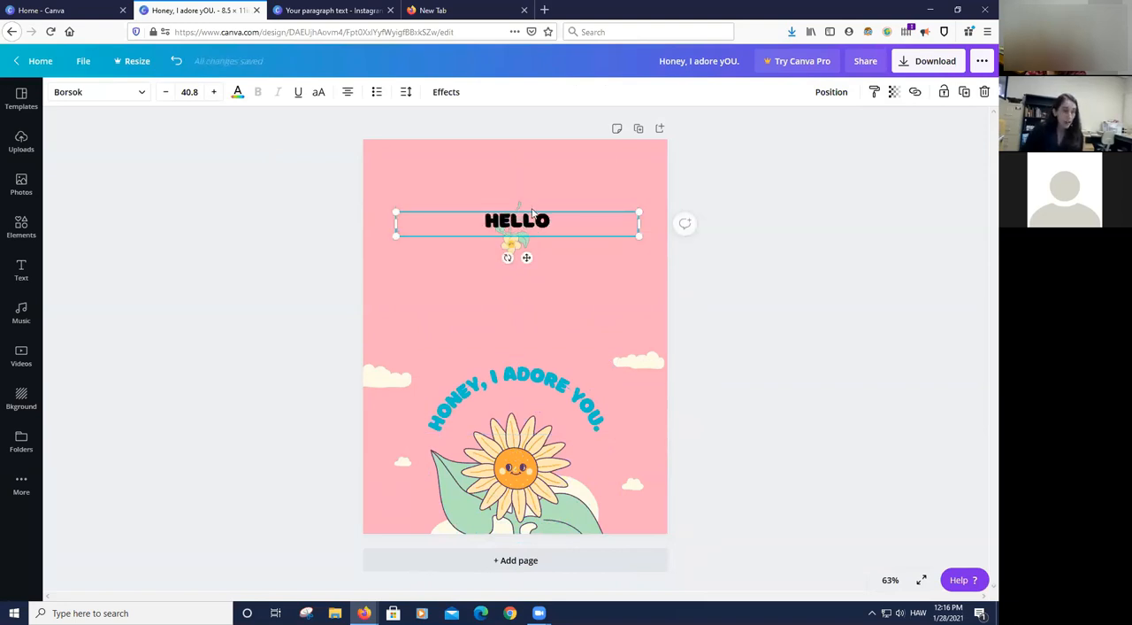
pyautogui.click(790, 203)
pyautogui.moveTo(521, 221); pyautogui.dragTo(501, 176)
pyautogui.click(749, 234)
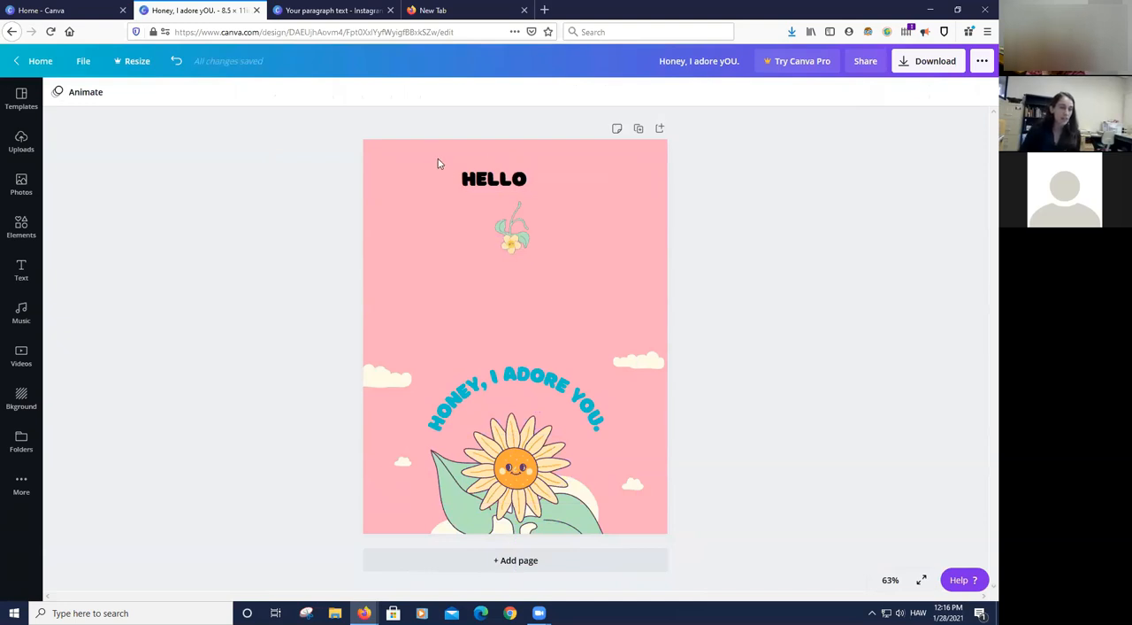
# - Align the HELLO text to the horizontal center of the page
pyautogui.click(502, 175)
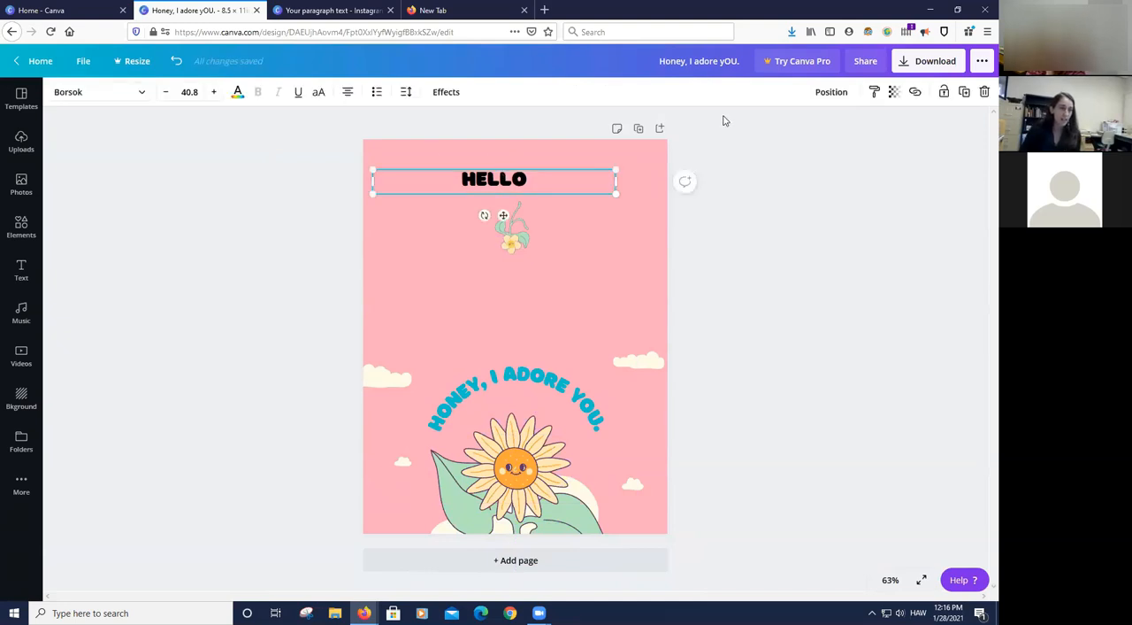
pyautogui.click(822, 92)
pyautogui.click(778, 202)
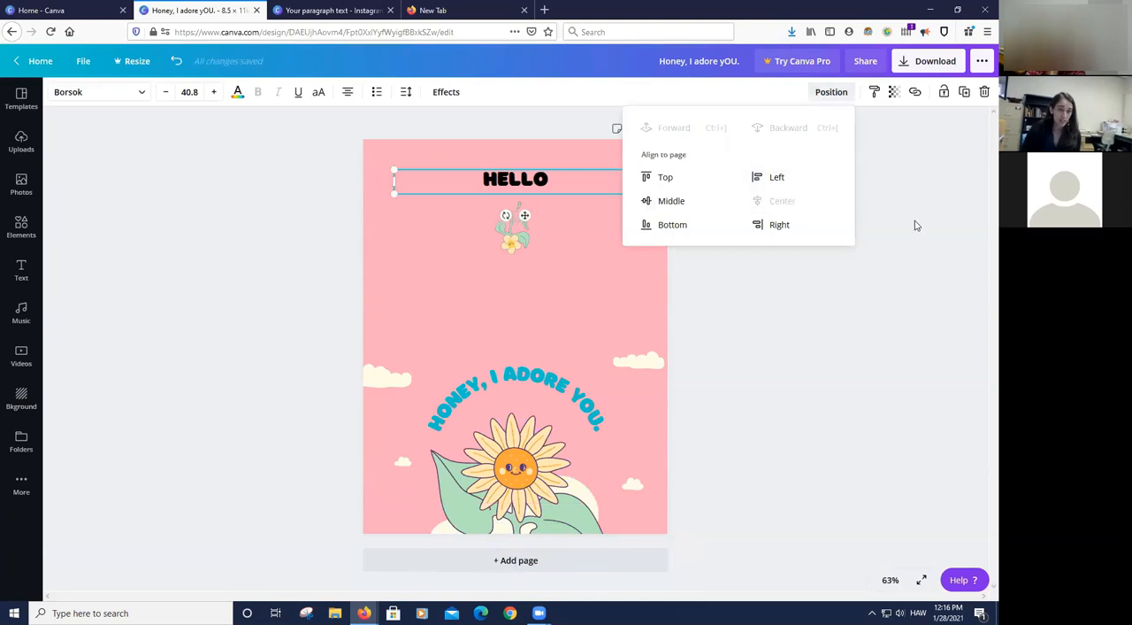
pyautogui.click(600, 206)
# - Tidy up the spacing of HELLO, the small flower and the curved heading together, and undo the change
pyautogui.moveTo(436, 152); pyautogui.dragTo(547, 397)
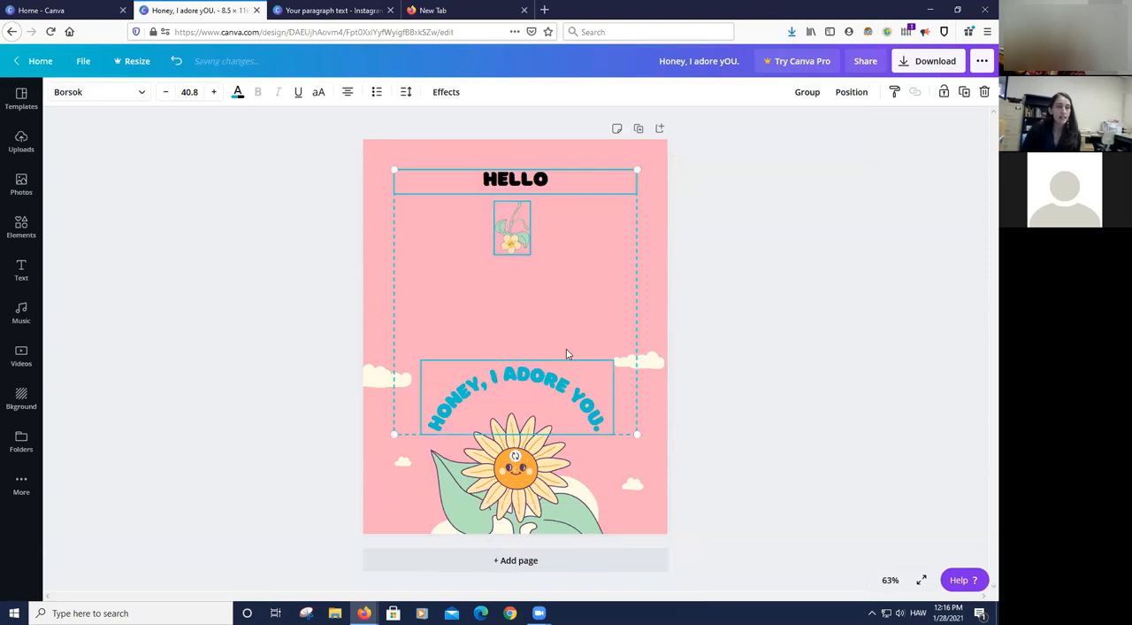
pyautogui.click(848, 95)
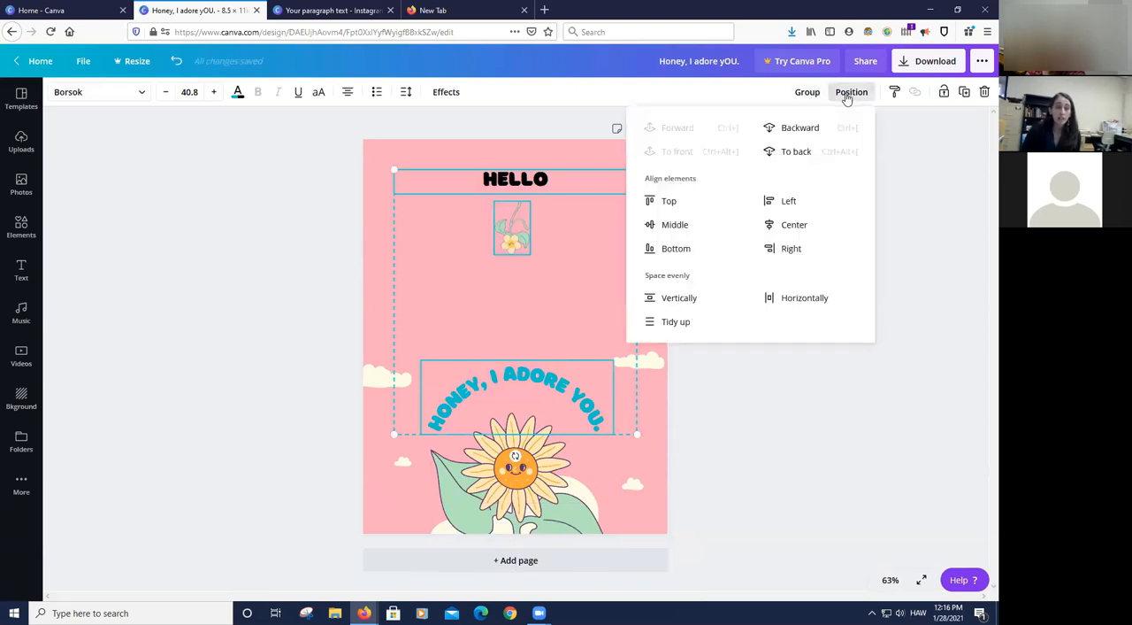
pyautogui.click(674, 322)
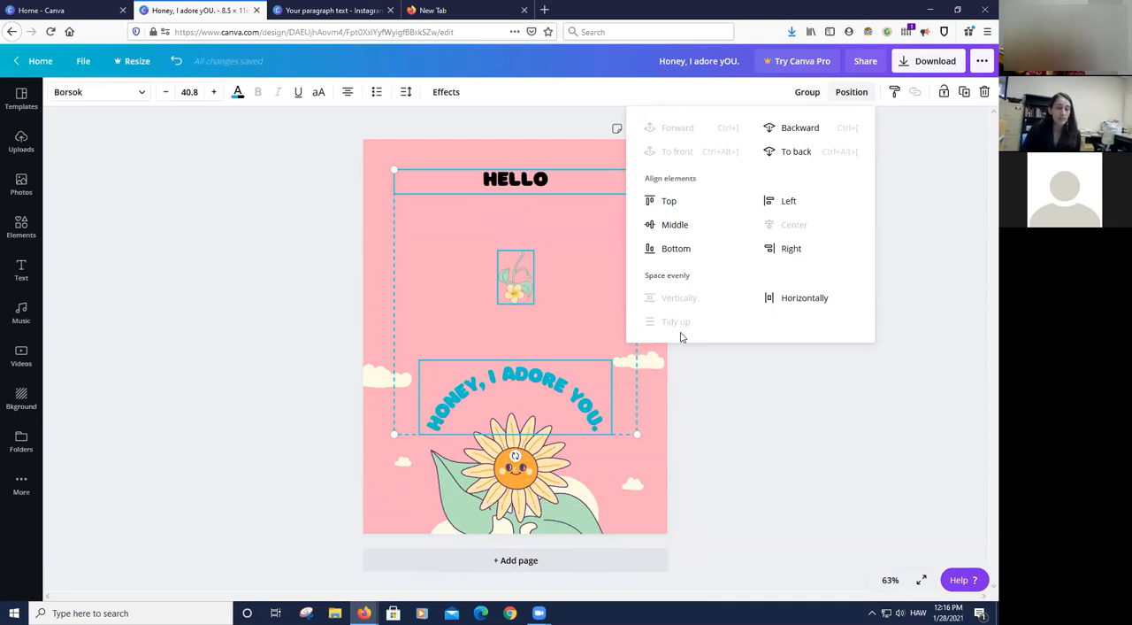
pyautogui.click(754, 376)
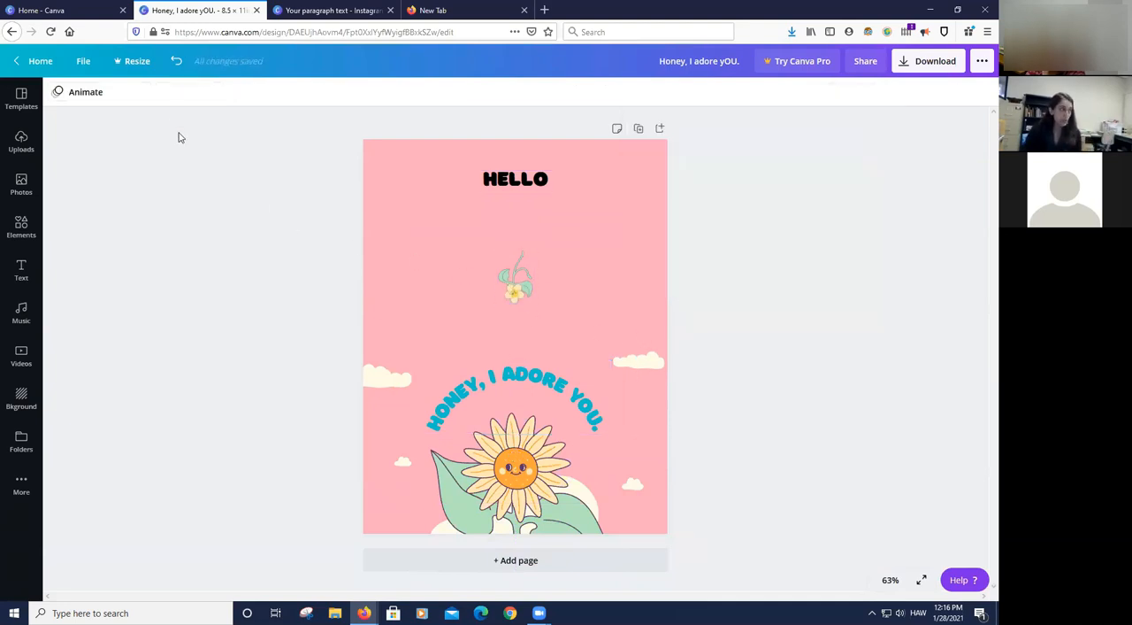
pyautogui.click(176, 60)
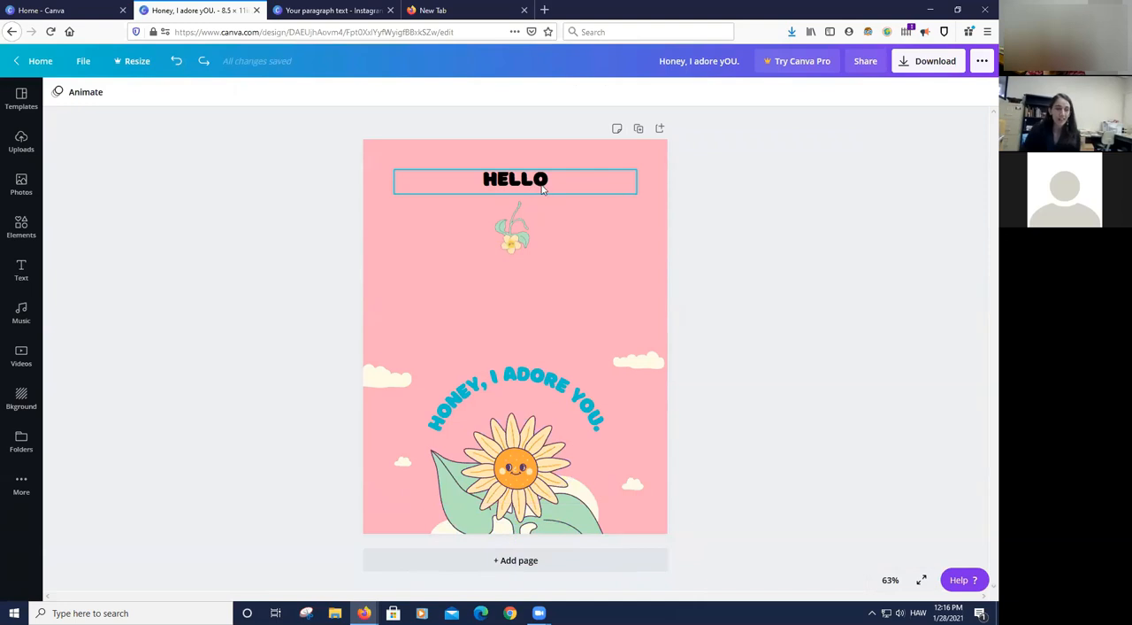
# - Lock the small flower below the HELLO text in place
pyautogui.click(523, 236)
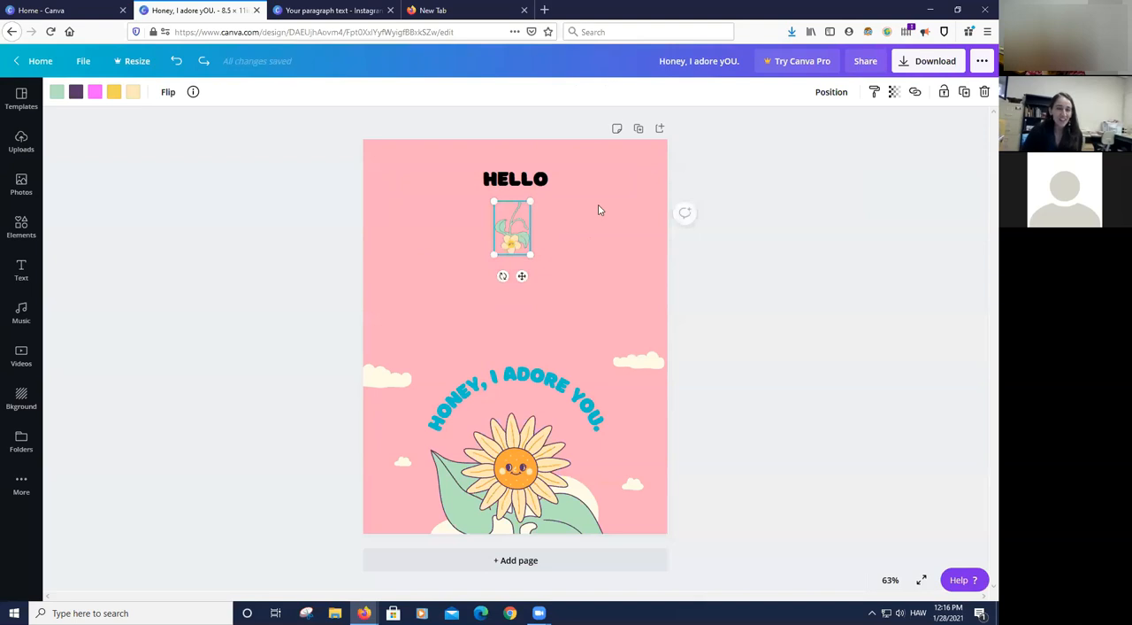
pyautogui.click(944, 94)
pyautogui.click(759, 279)
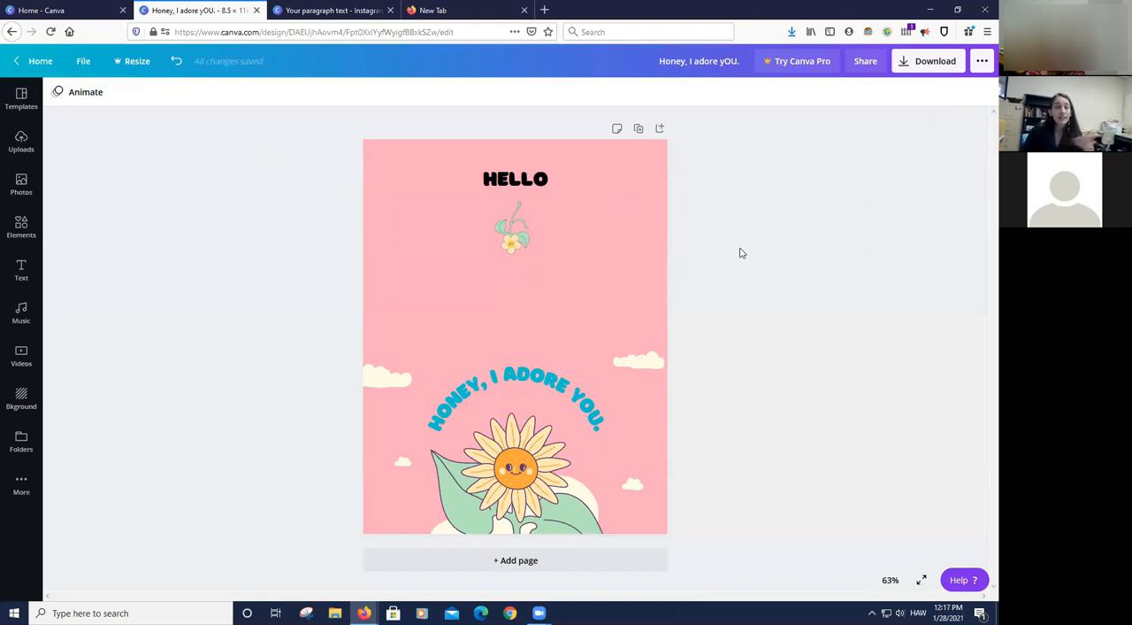
# - Move HELLO, the curved heading and the left-hand cloud slightly right together, leaving the locked flower in place
pyautogui.click(485, 175)
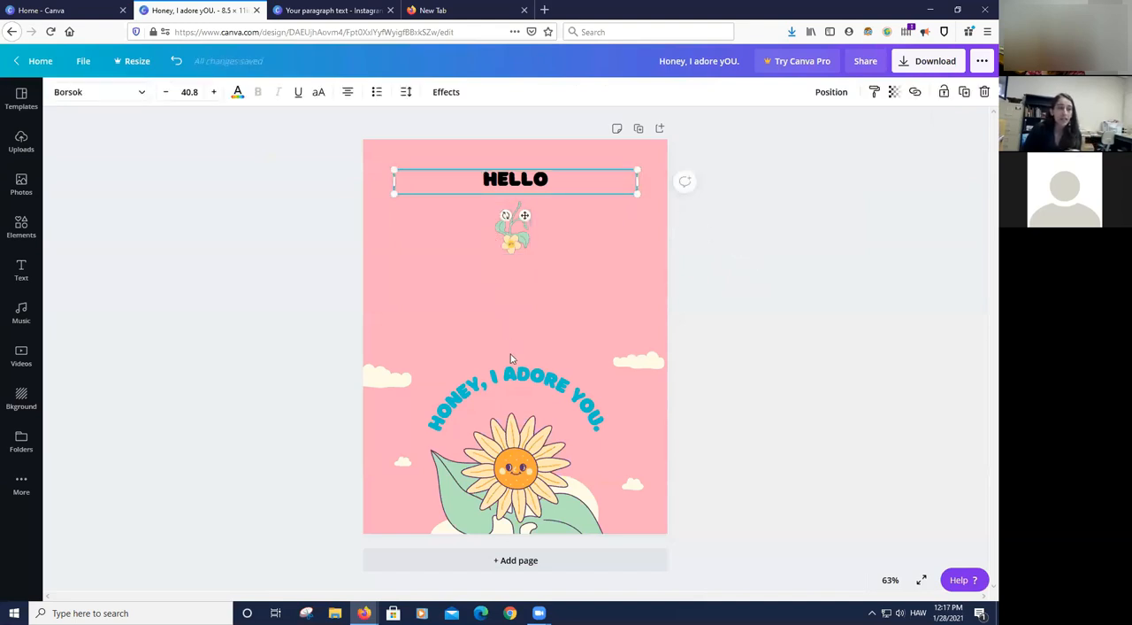
pyautogui.click(297, 164)
pyautogui.moveTo(382, 153); pyautogui.dragTo(627, 337)
pyautogui.moveTo(553, 177)
pyautogui.mouseDown()
pyautogui.moveTo(611, 176)
pyautogui.moveTo(496, 177)
pyautogui.moveTo(588, 172)
pyautogui.moveTo(555, 169)
pyautogui.moveTo(563, 164)
pyautogui.moveTo(553, 179)
pyautogui.mouseUp()
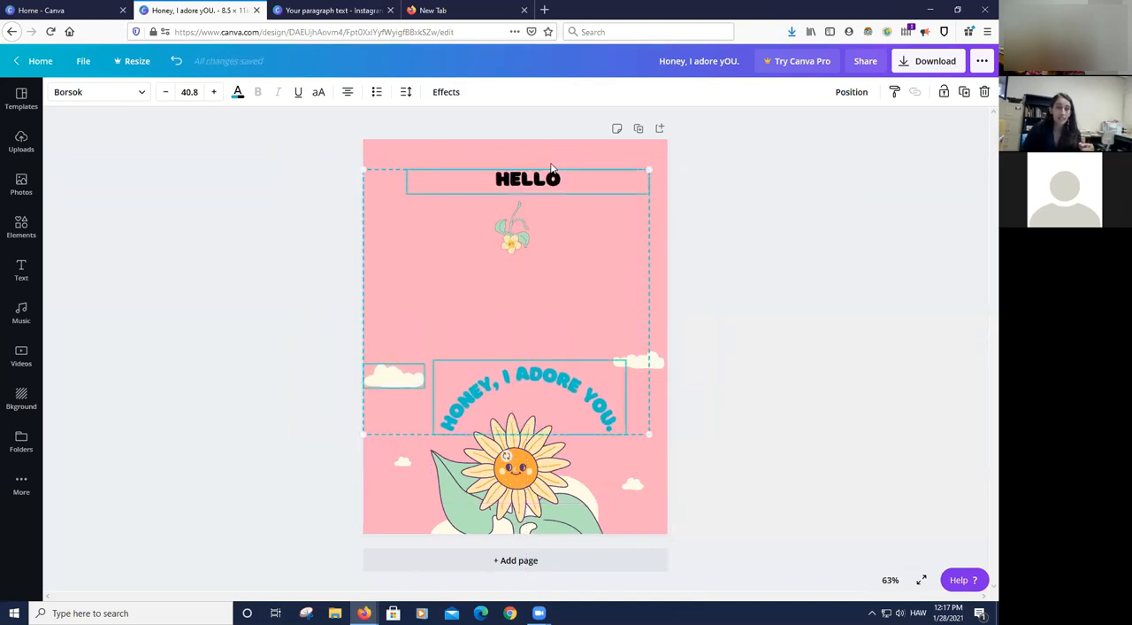
pyautogui.click(294, 222)
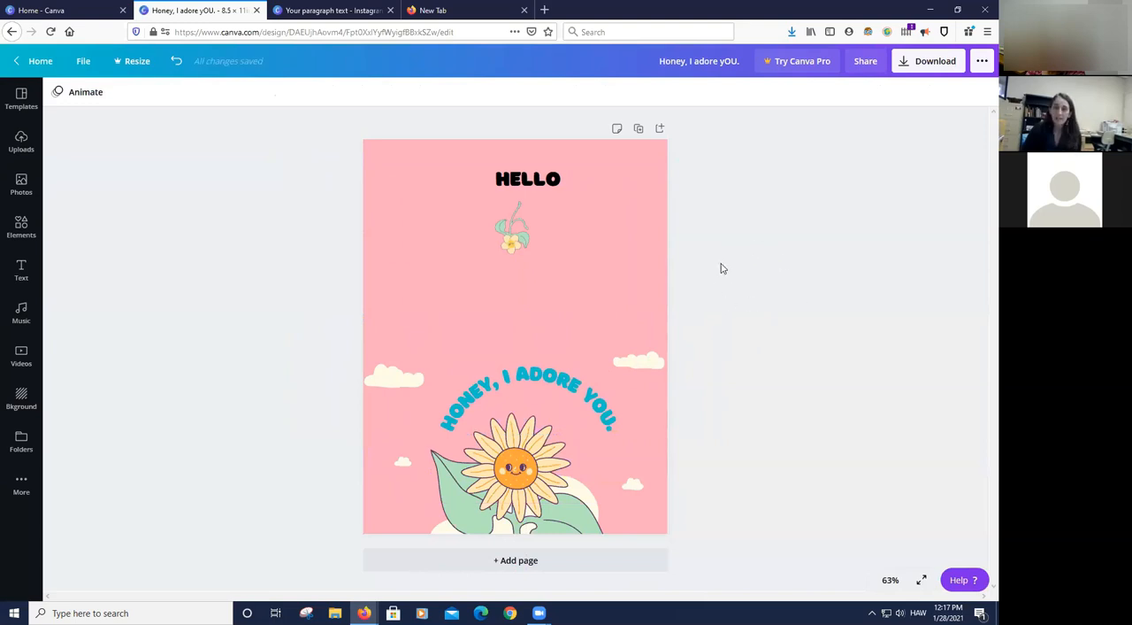
# - Align the HELLO text to the page's middle and center
pyautogui.click(556, 183)
pyautogui.click(826, 98)
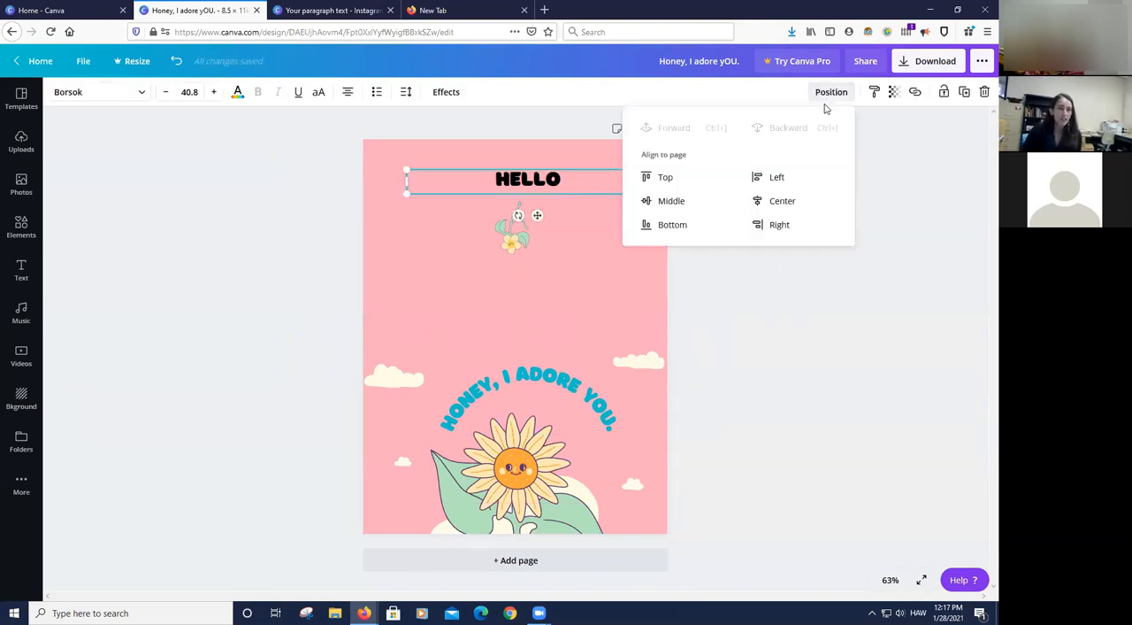
pyautogui.click(672, 203)
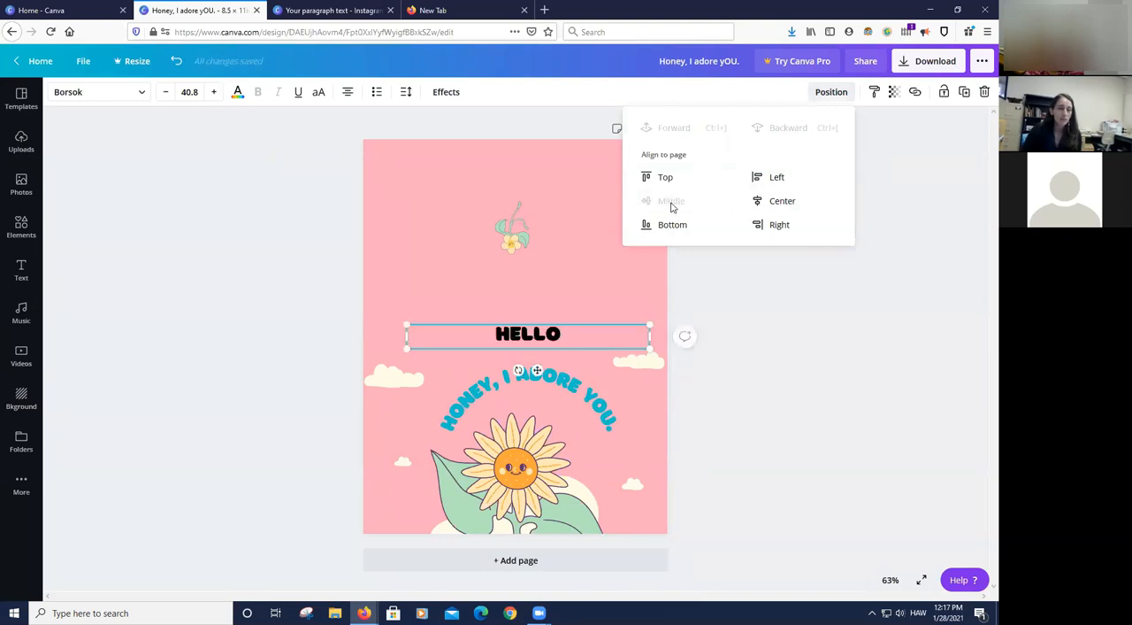
pyautogui.click(781, 205)
pyautogui.click(844, 292)
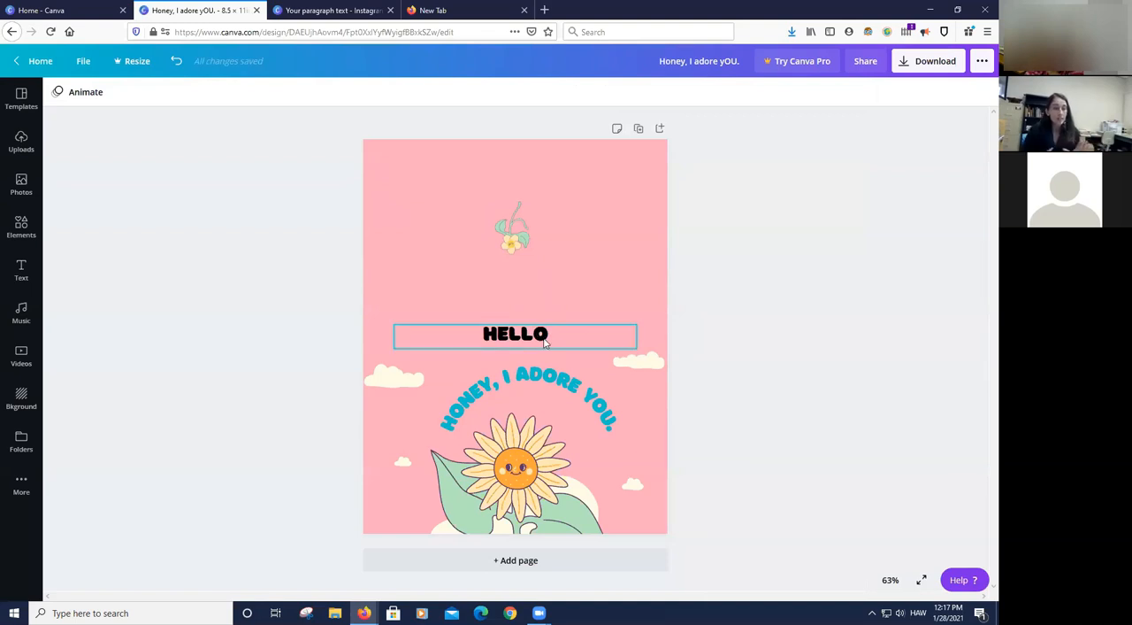
# - Select the small flower to check its lock status, and deselect it
pyautogui.click(516, 240)
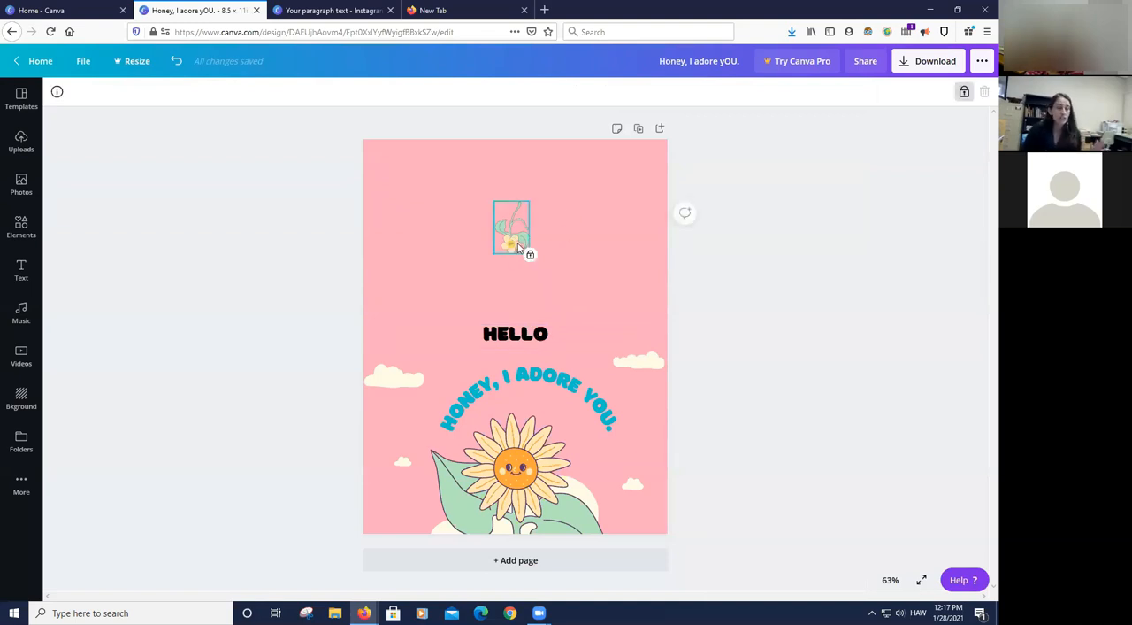
pyautogui.click(864, 302)
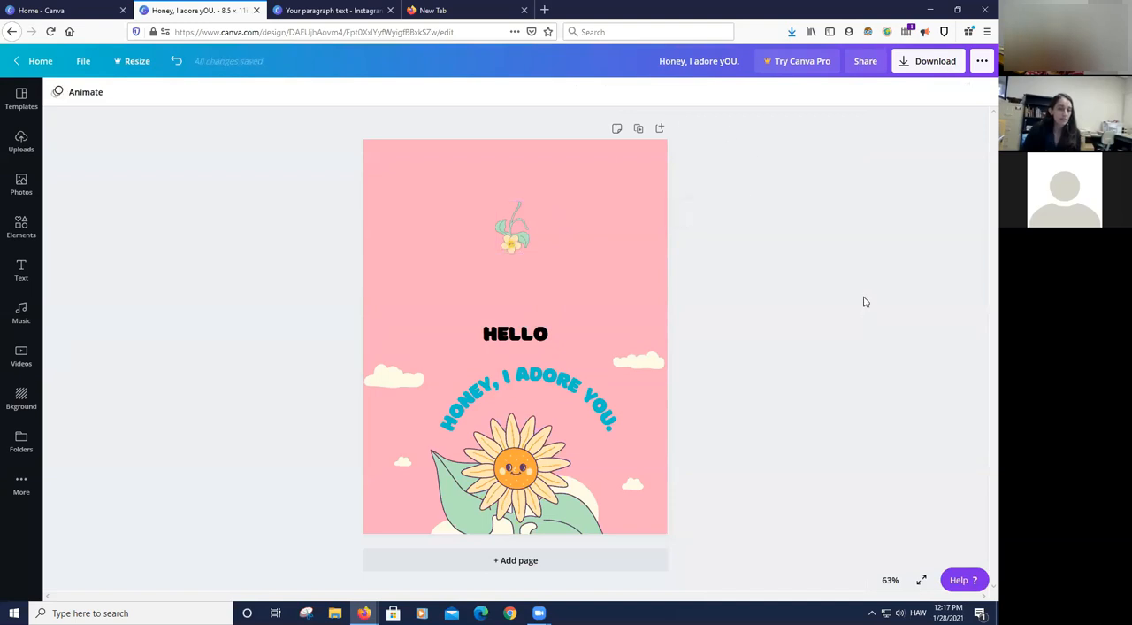
# - Set the page's background colour to yellow, and delete the background
pyautogui.click(421, 163)
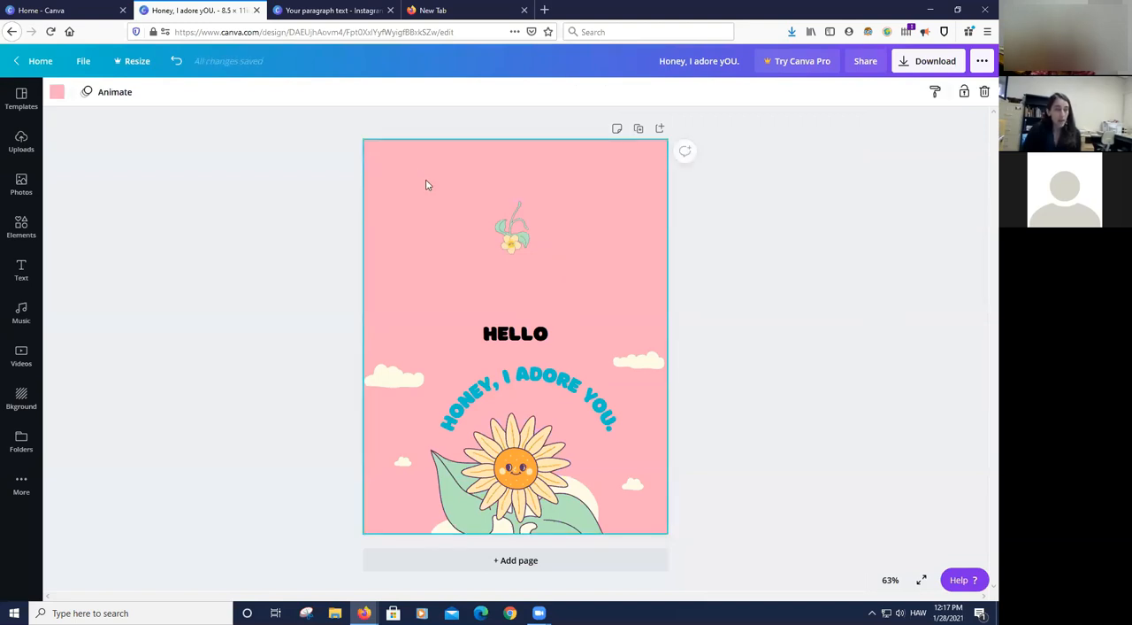
pyautogui.click(58, 92)
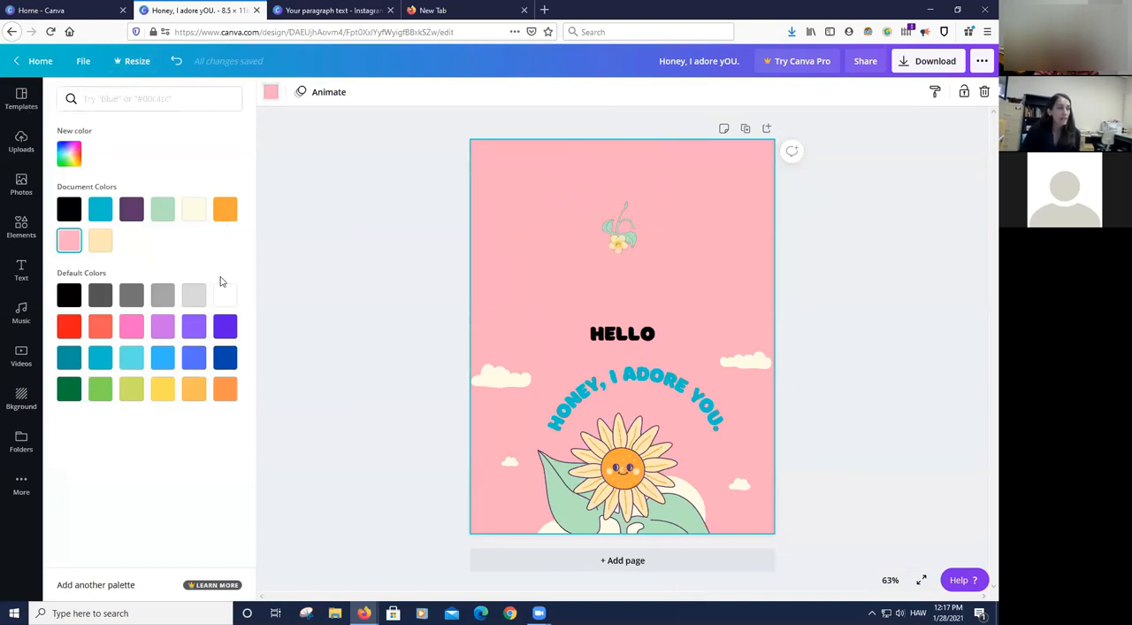
pyautogui.click(195, 302)
pyautogui.click(163, 389)
pyautogui.click(902, 324)
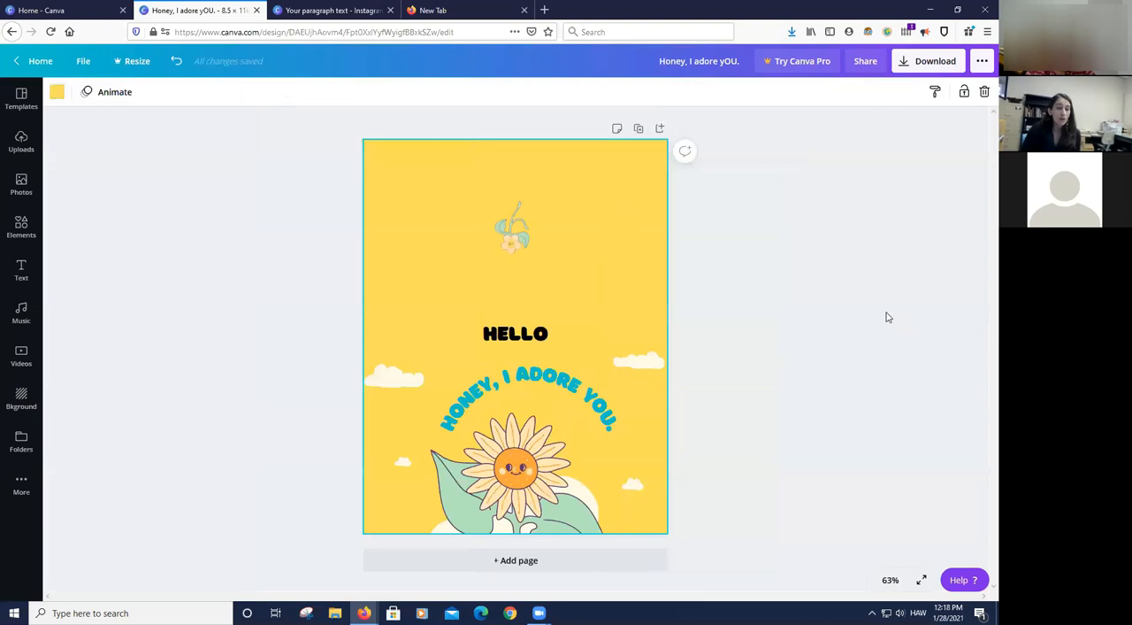
pyautogui.press('Delete')
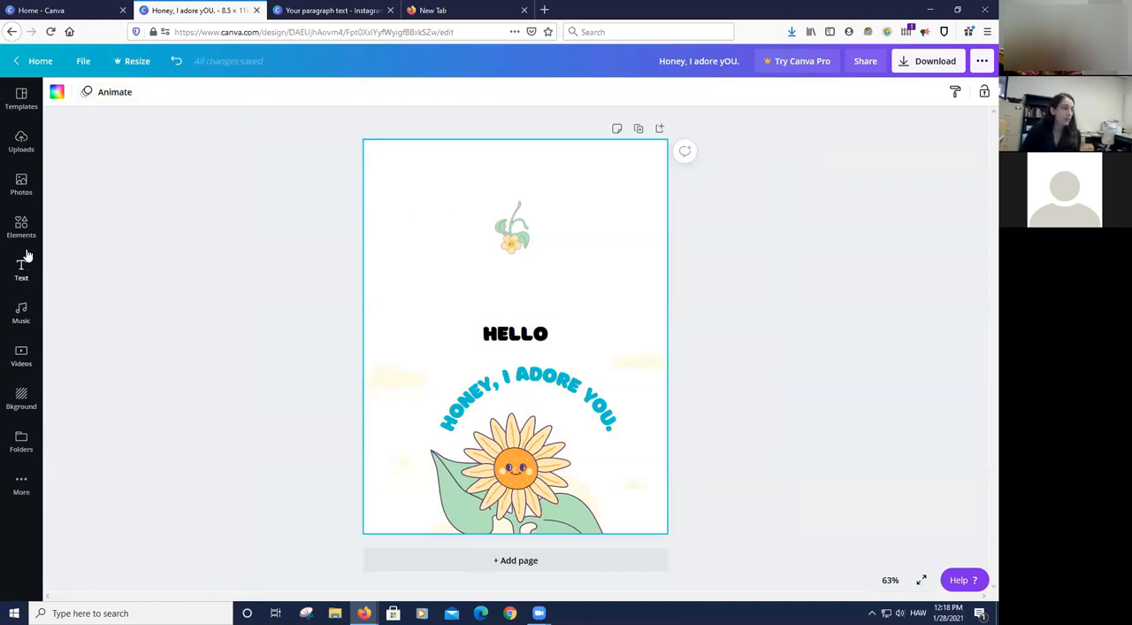
# - Search the photo library for "garden"
pyautogui.click(22, 186)
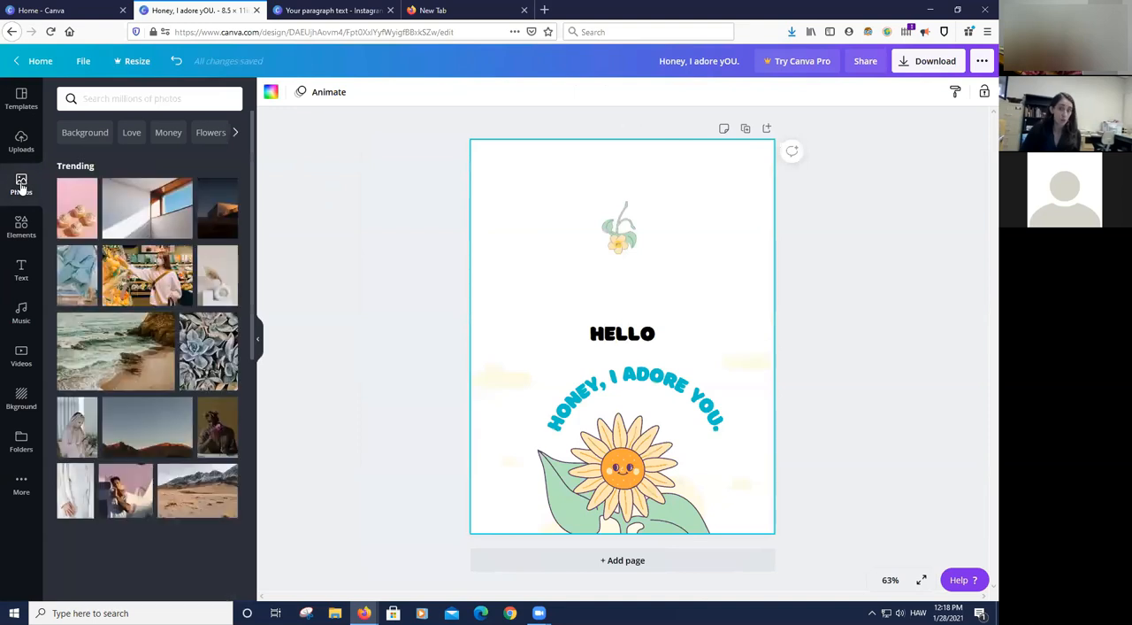
pyautogui.click(139, 98)
pyautogui.click(290, 173)
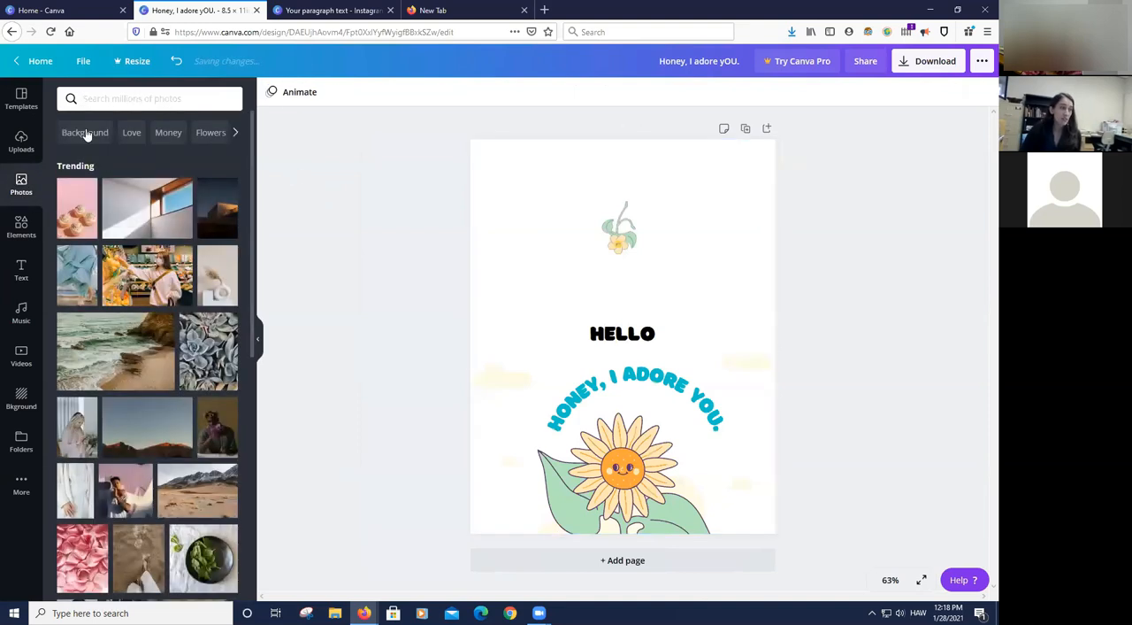
pyautogui.click(131, 97)
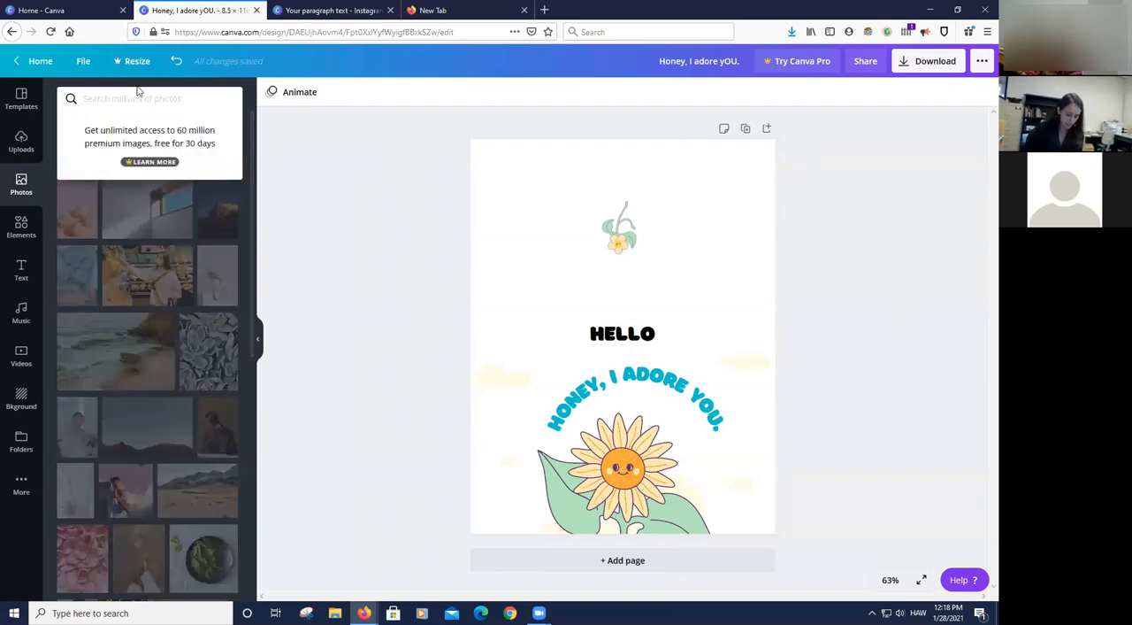
pyautogui.write('garden')
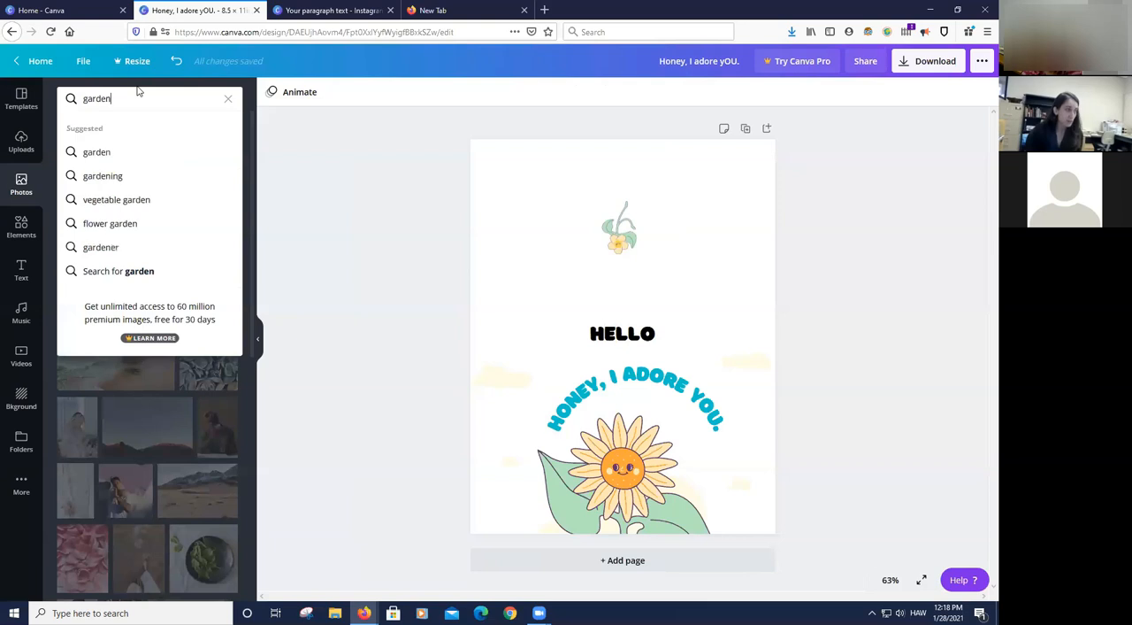
pyautogui.press('Return')
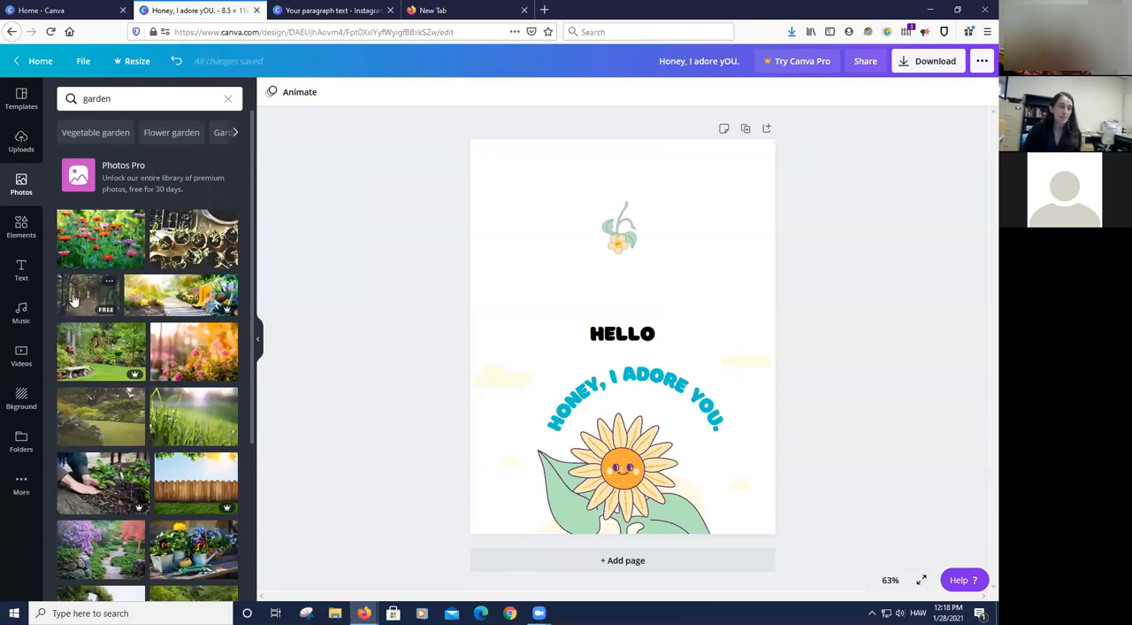
# - Set the free photo of the vine-covered garden tunnel as the page background, and undo it
pyautogui.moveTo(75, 300); pyautogui.dragTo(457, 271)
pyautogui.moveTo(498, 277)
pyautogui.mouseDown()
pyautogui.moveTo(327, 270)
pyautogui.moveTo(477, 277)
pyautogui.mouseUp()
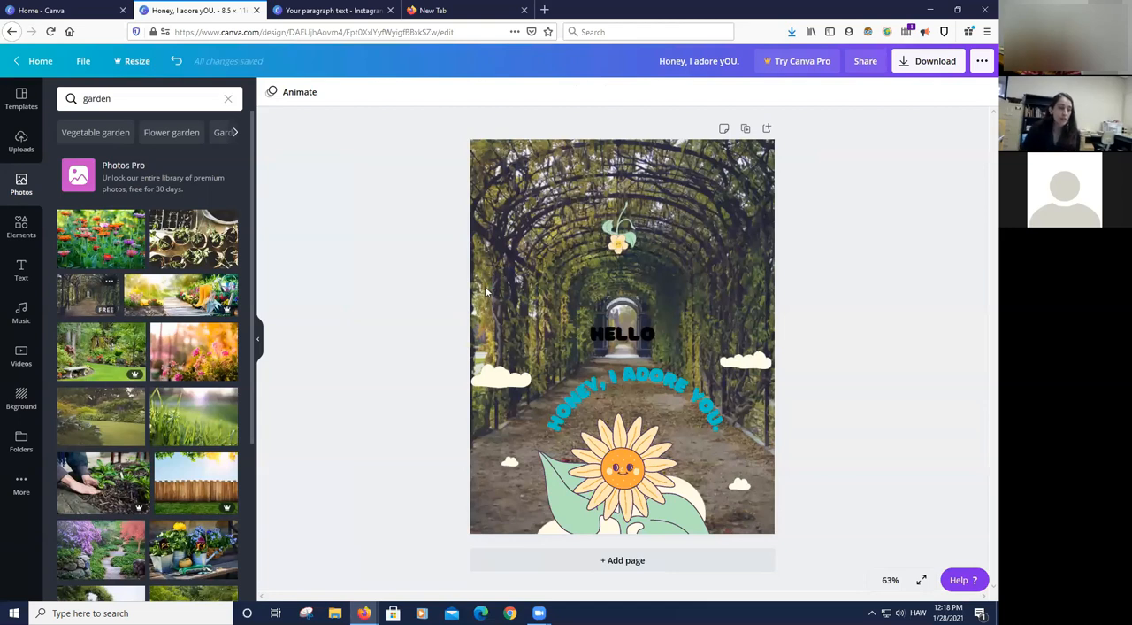
pyautogui.click(176, 60)
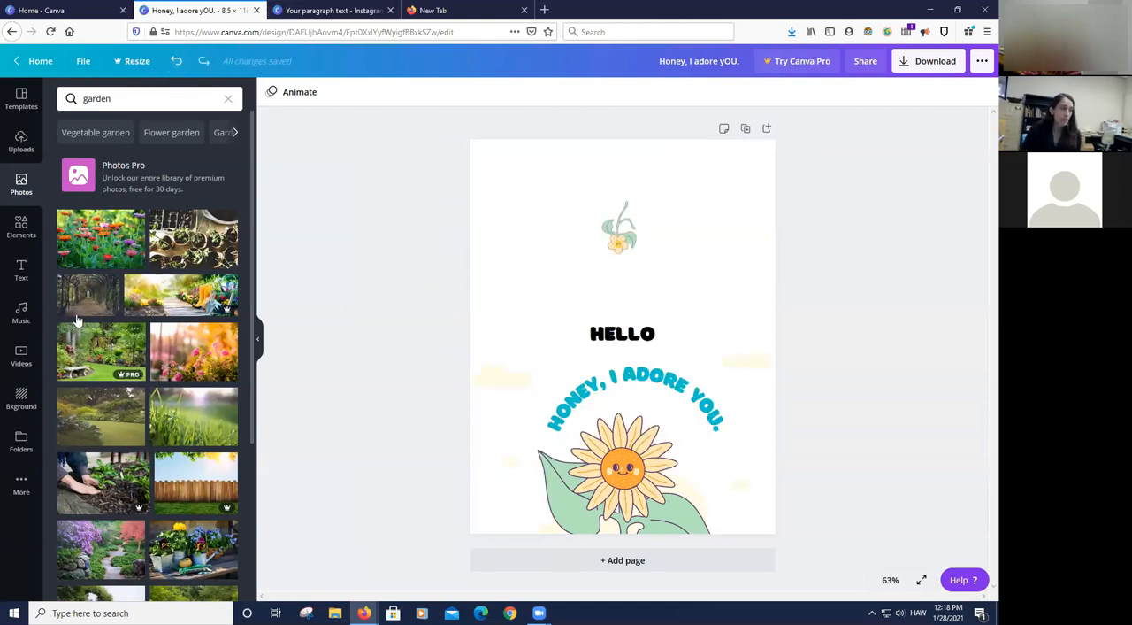
# - Place the garden tunnel photo on the page as a separate image, shrink it, and delete it
pyautogui.moveTo(85, 301); pyautogui.dragTo(528, 191)
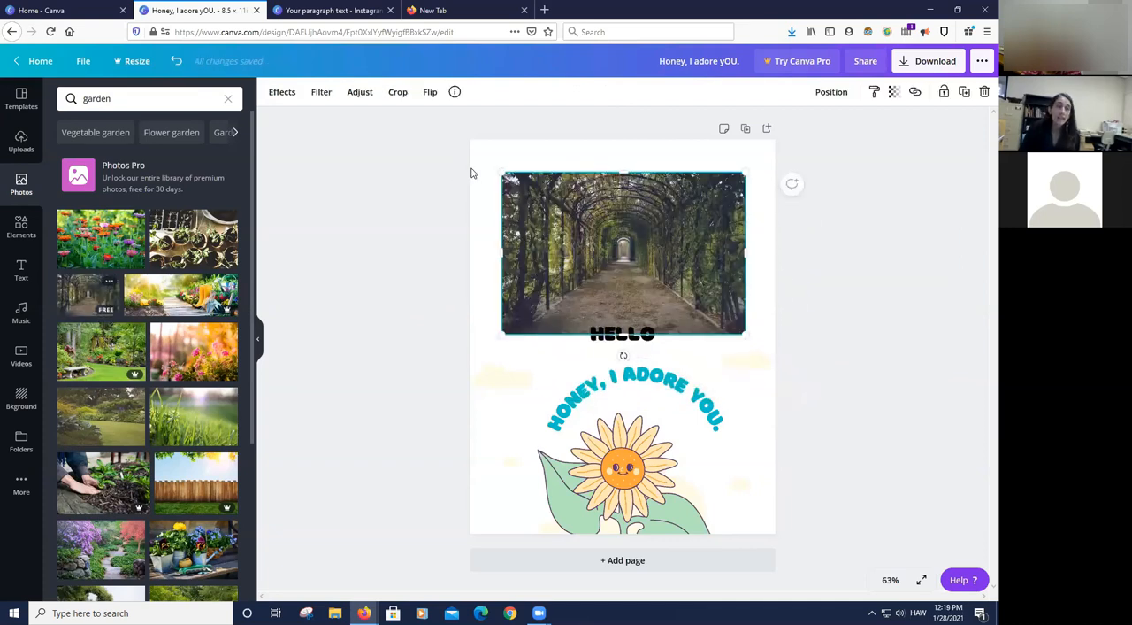
pyautogui.moveTo(514, 189); pyautogui.dragTo(653, 282)
pyautogui.moveTo(727, 308); pyautogui.dragTo(583, 201)
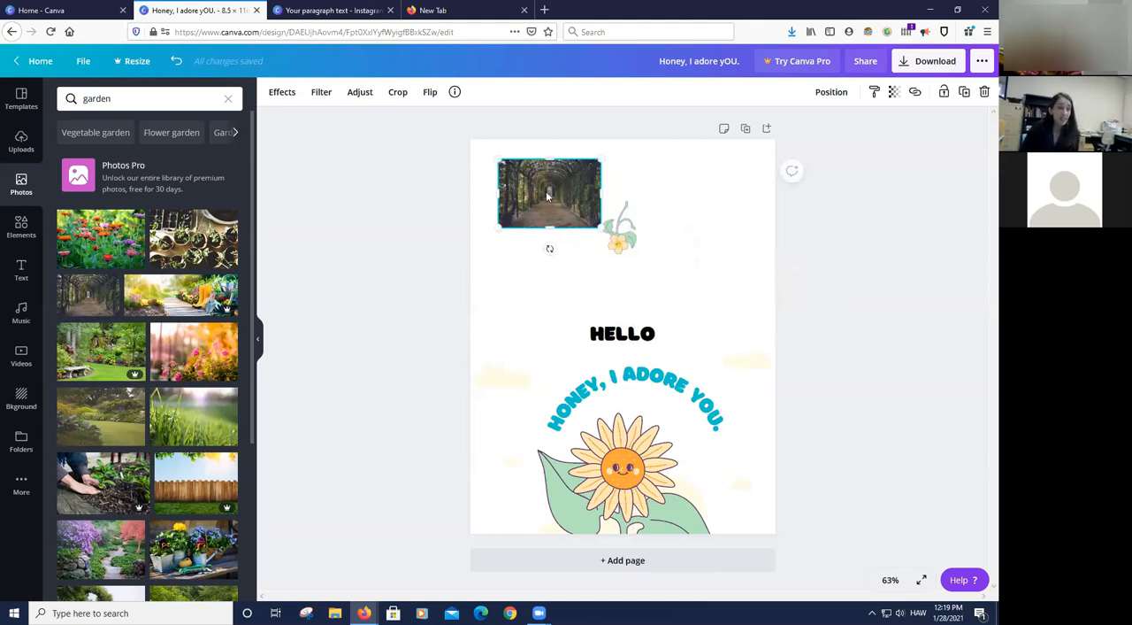
pyautogui.press('Delete')
# - Fill the card's whole background with the garden tunnel photo
pyautogui.moveTo(87, 293); pyautogui.dragTo(482, 297)
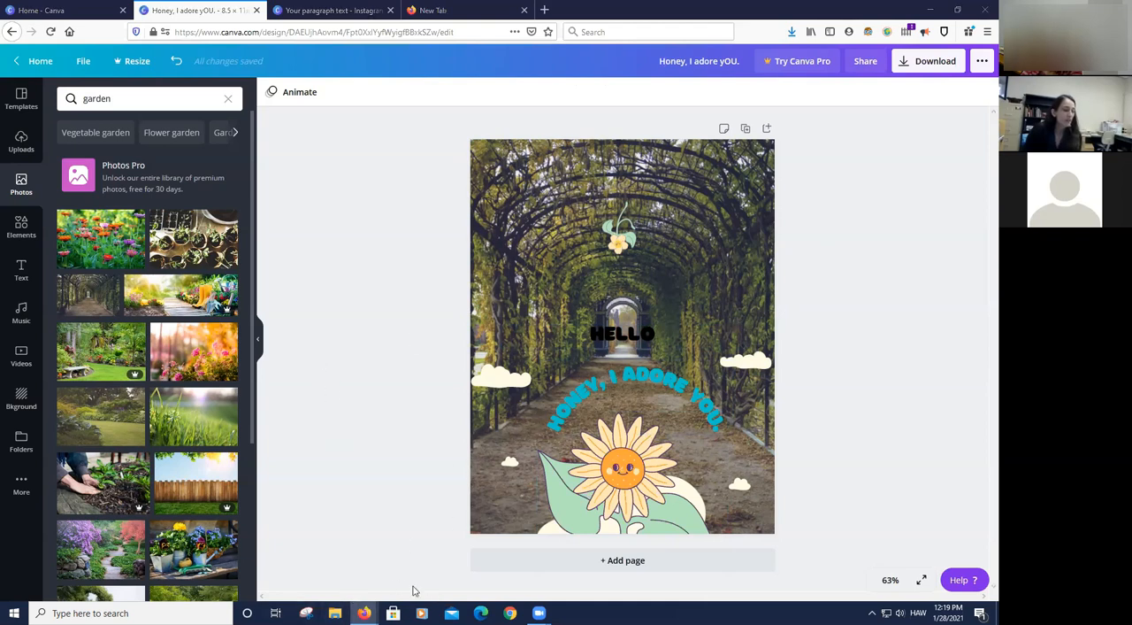
# - Open File Explorer beside the design, and add a blank page after the card
pyautogui.click(334, 612)
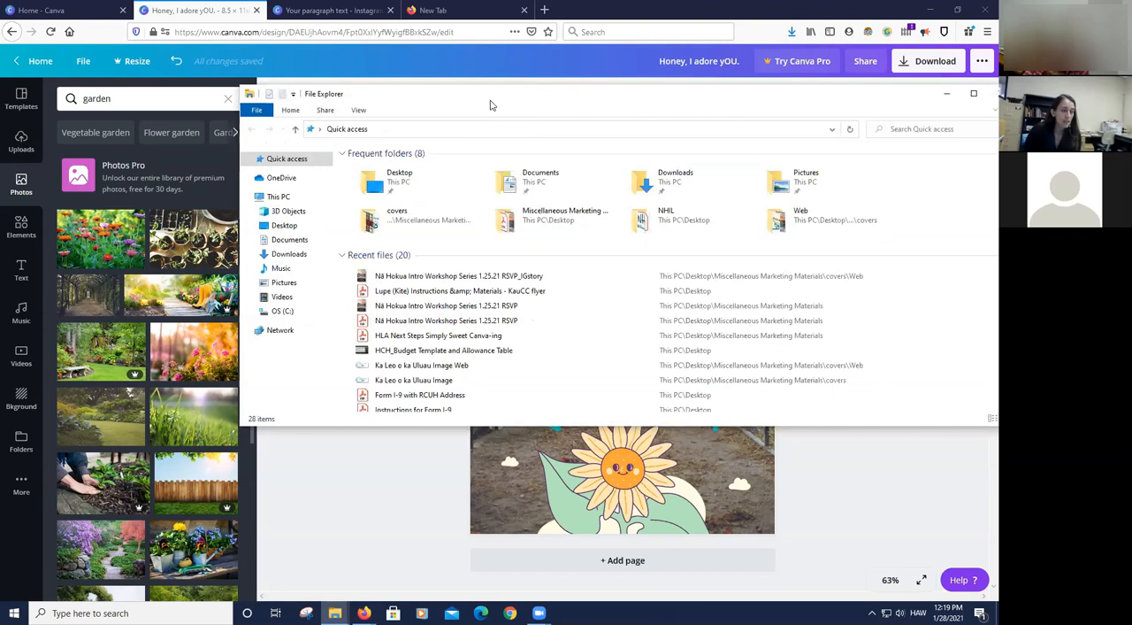
pyautogui.moveTo(492, 105); pyautogui.dragTo(599, 111)
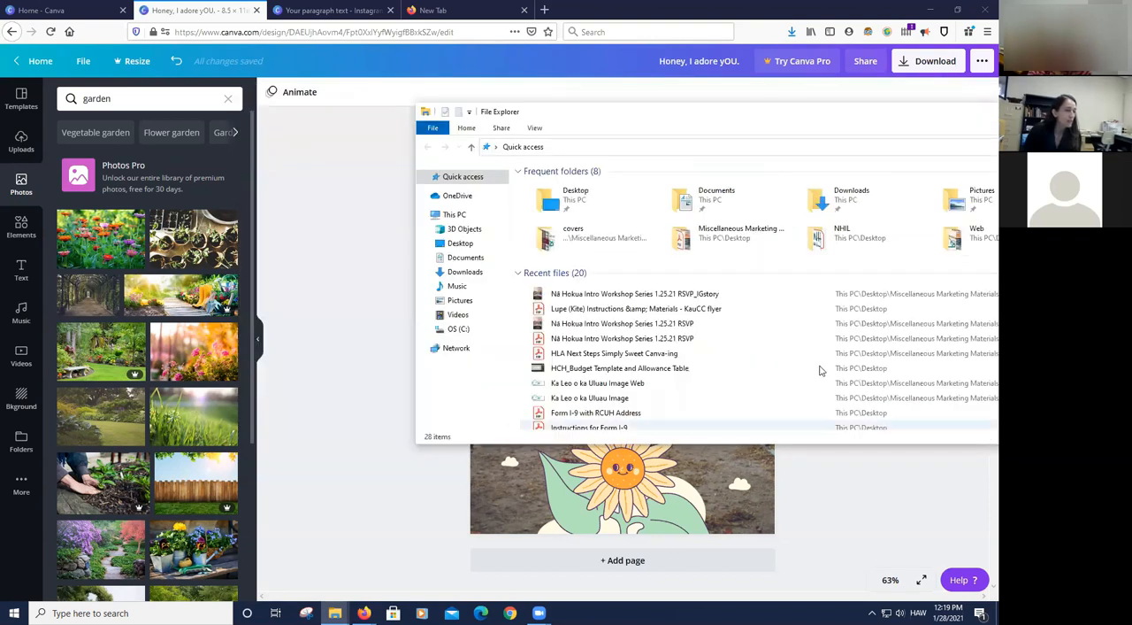
pyautogui.moveTo(697, 293); pyautogui.dragTo(640, 372)
pyautogui.click(767, 132)
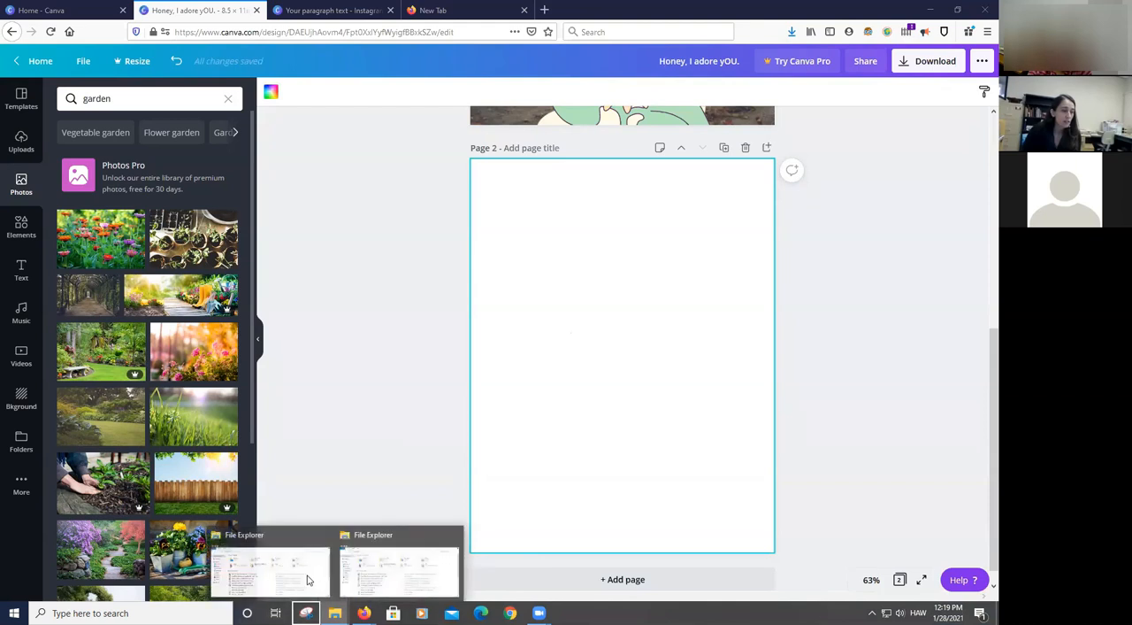
# - Insert the recent file "Nā Hokua Intro Workshop Series 1.25.21 RSVP_IGstory" from File Explorer onto page 2, and deselect it
pyautogui.rightClick(334, 613)
pyautogui.click(423, 536)
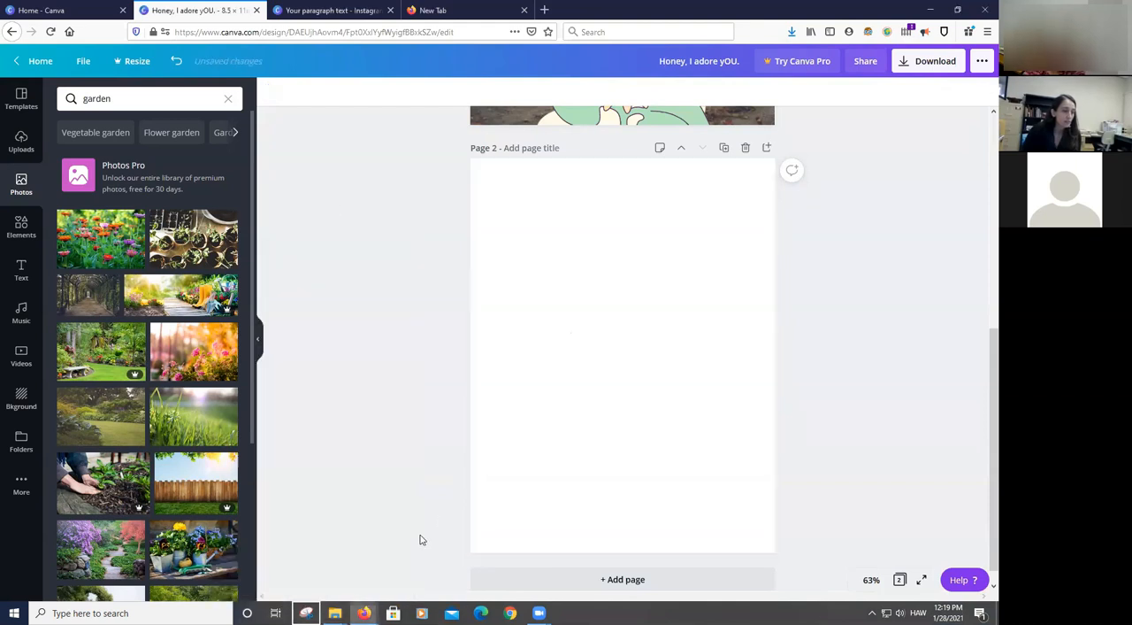
pyautogui.moveTo(335, 611)
pyautogui.click(323, 577)
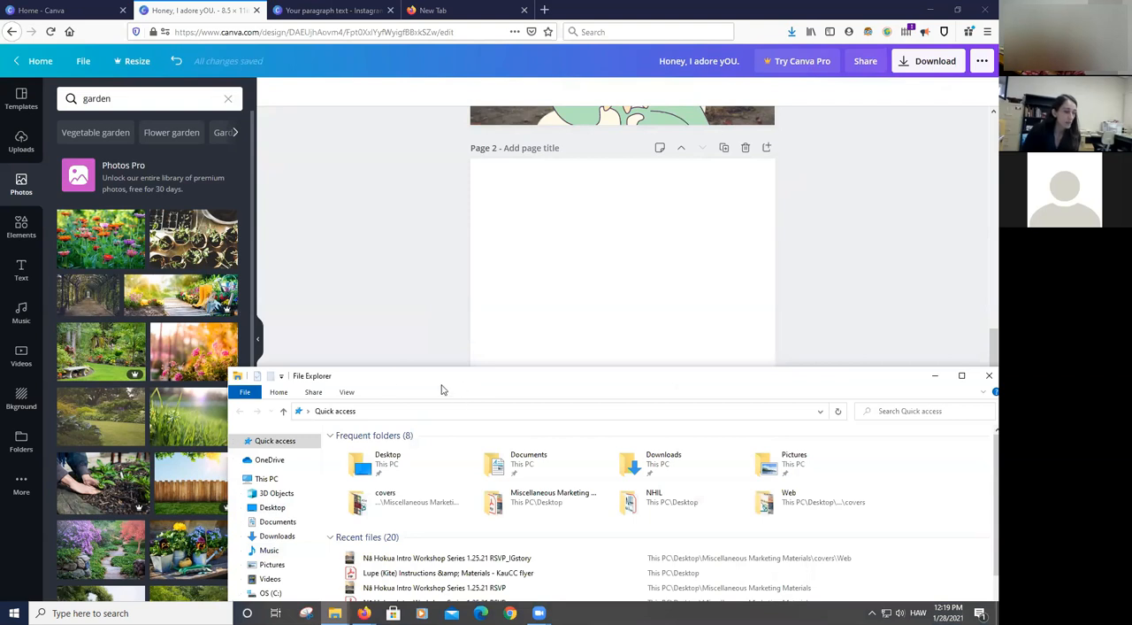
pyautogui.moveTo(442, 386); pyautogui.dragTo(154, 425)
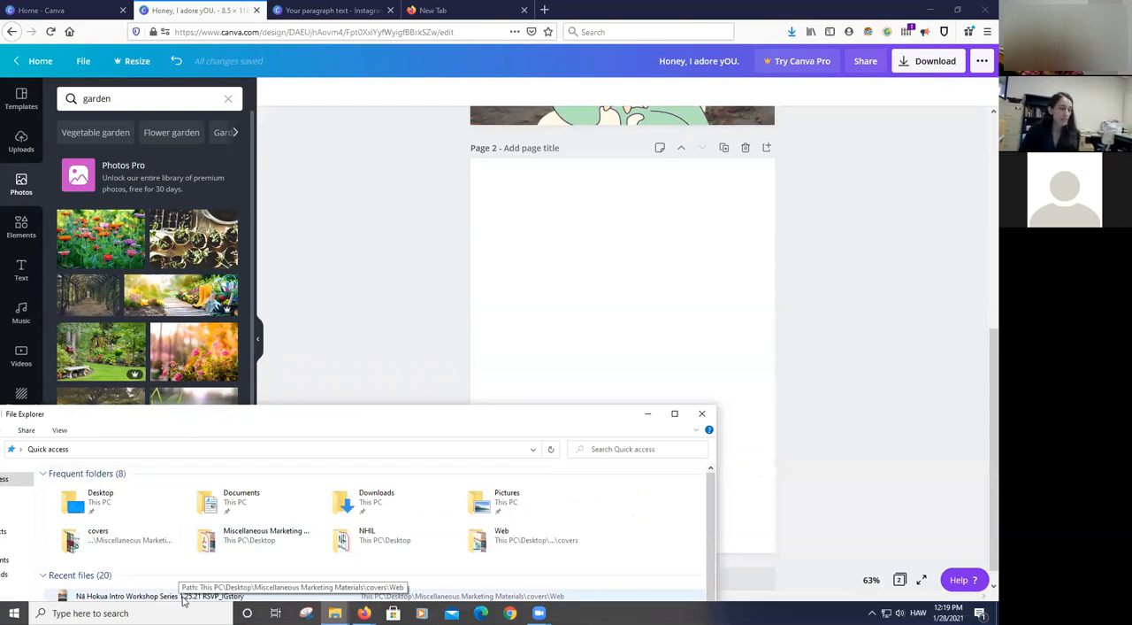
pyautogui.moveTo(186, 600); pyautogui.dragTo(651, 327)
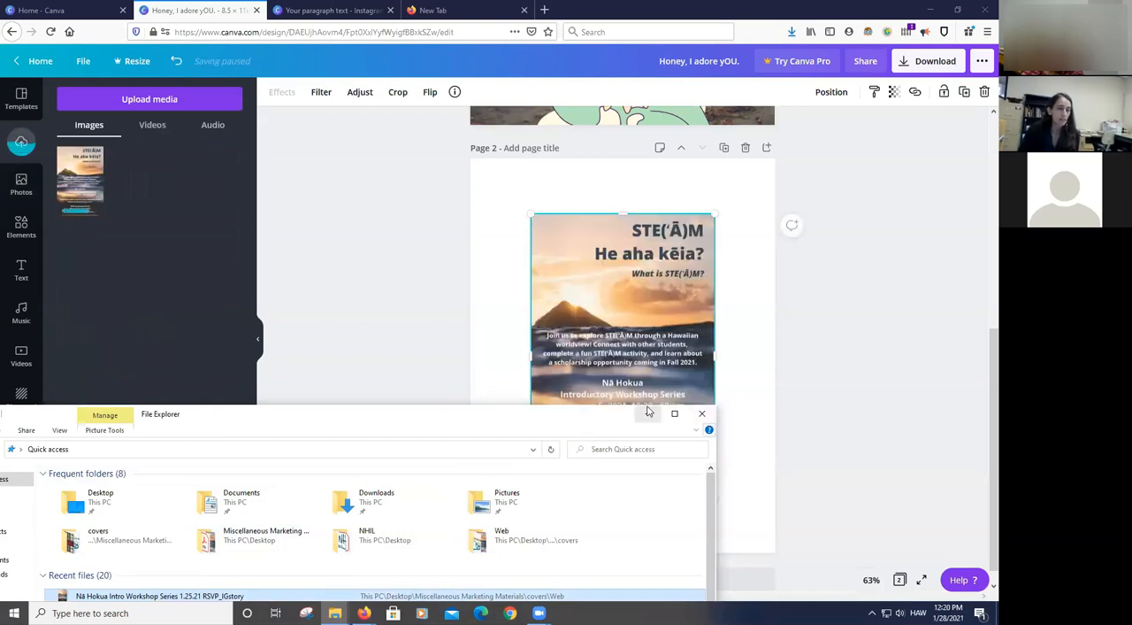
pyautogui.click(856, 395)
pyautogui.click(856, 394)
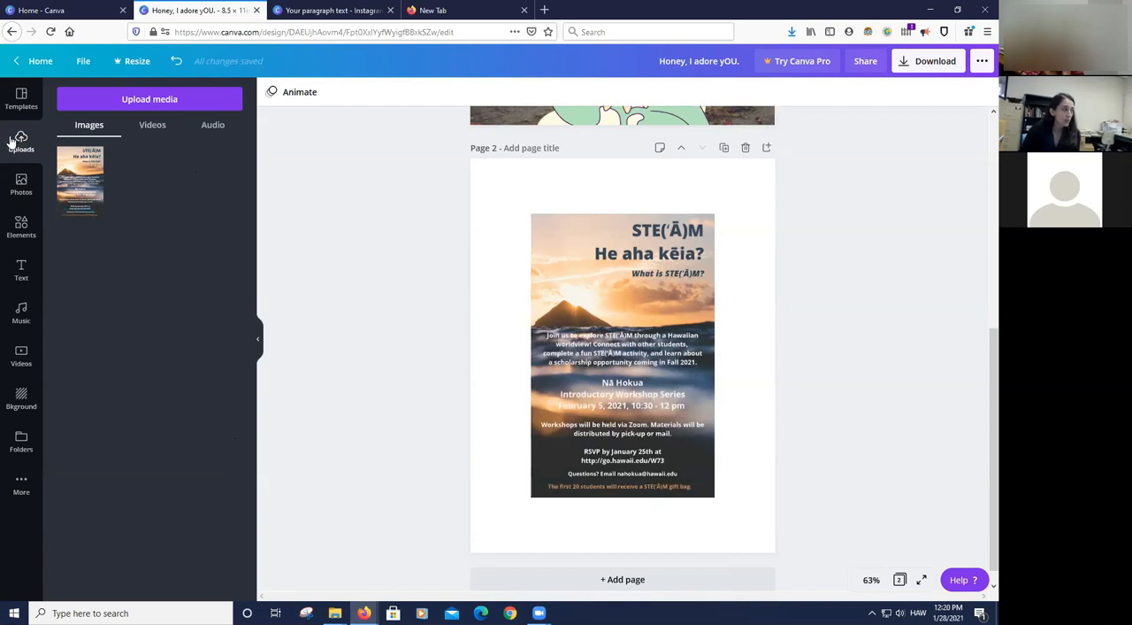
# - Check the uploaded videos and images, and review the design's pages with the side panel collapsed
pyautogui.click(157, 126)
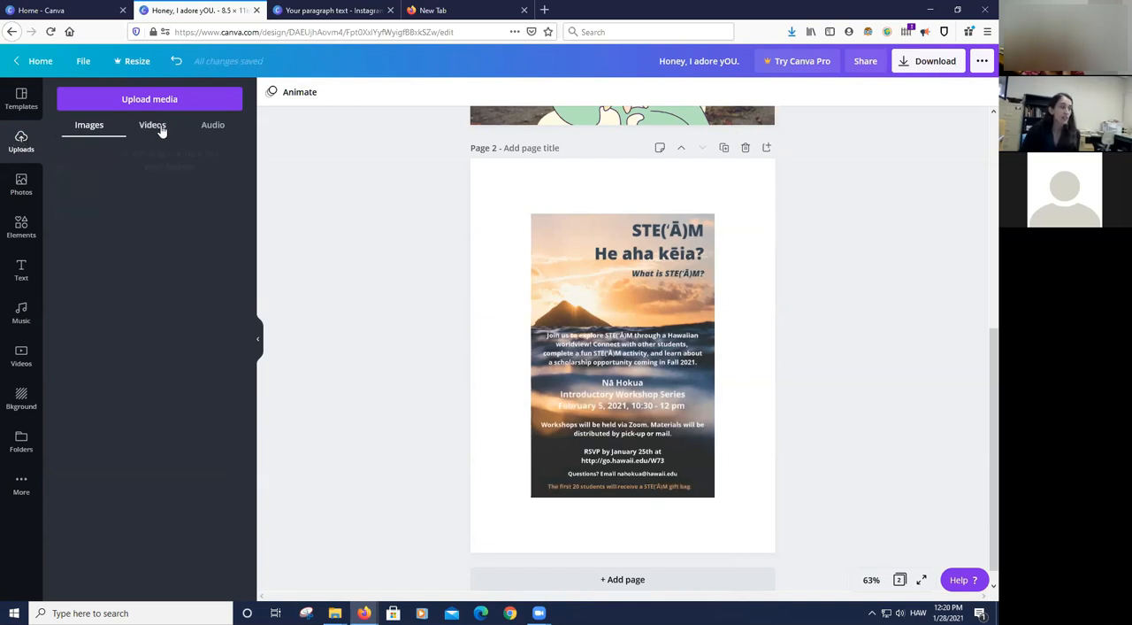
pyautogui.click(93, 126)
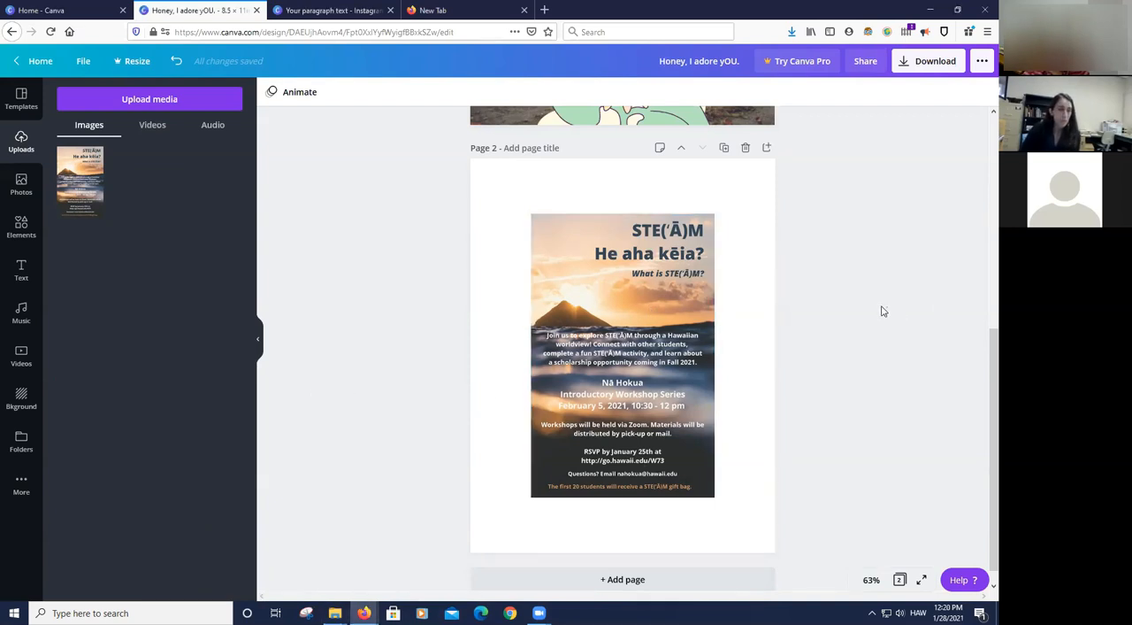
pyautogui.scroll(3, 829, 333)
pyautogui.scroll(5, 827, 338)
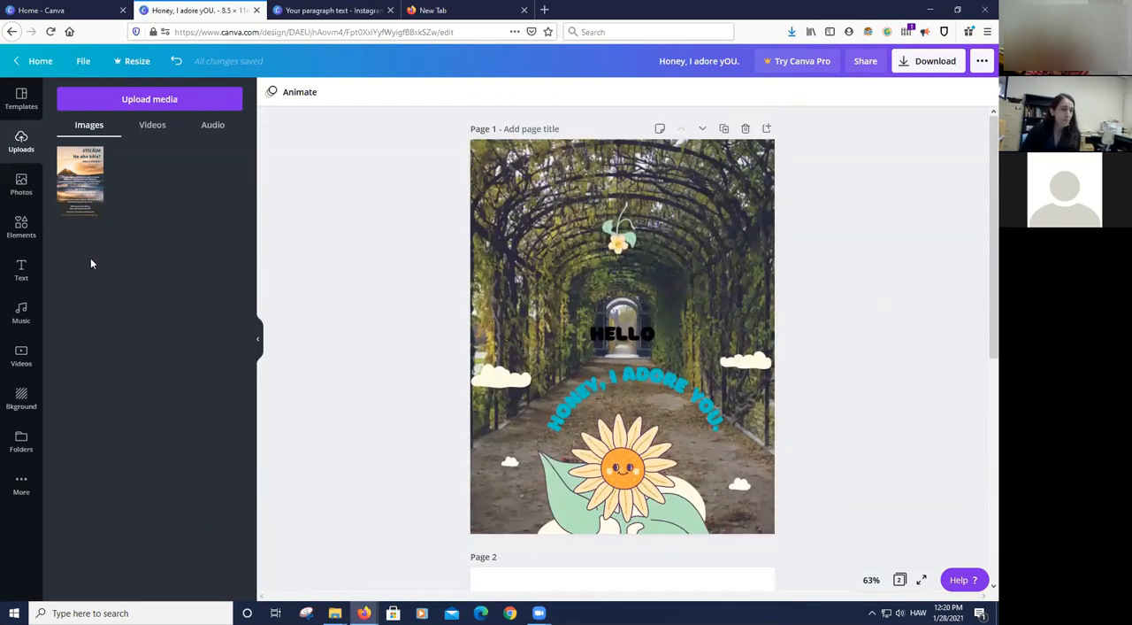
pyautogui.click(258, 341)
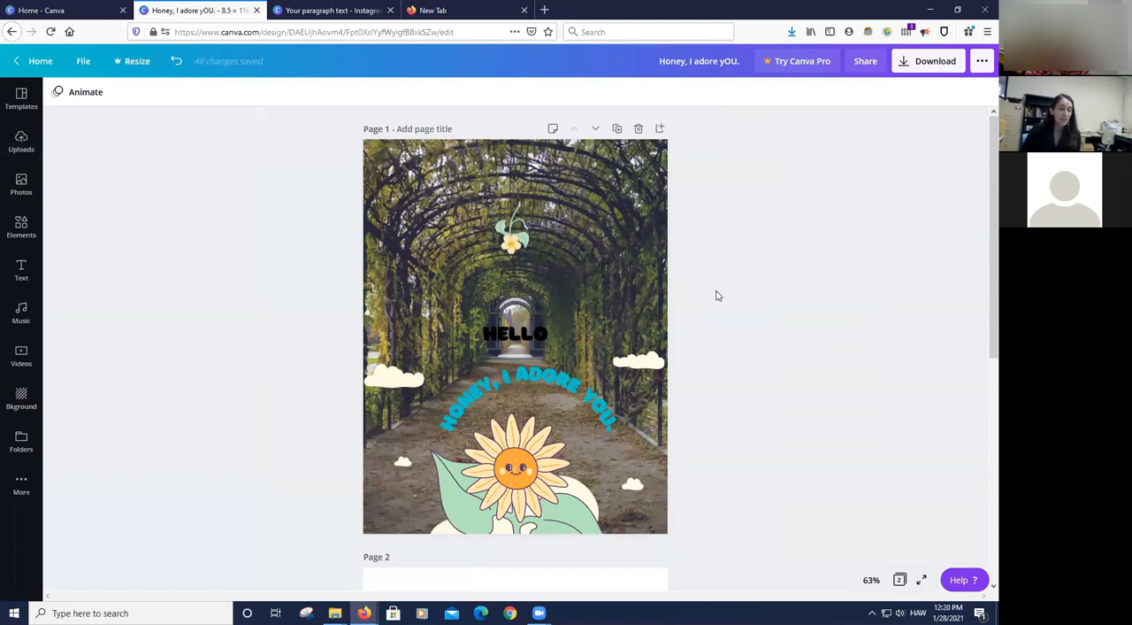
pyautogui.scroll(-3, 718, 296)
pyautogui.scroll(2, 716, 292)
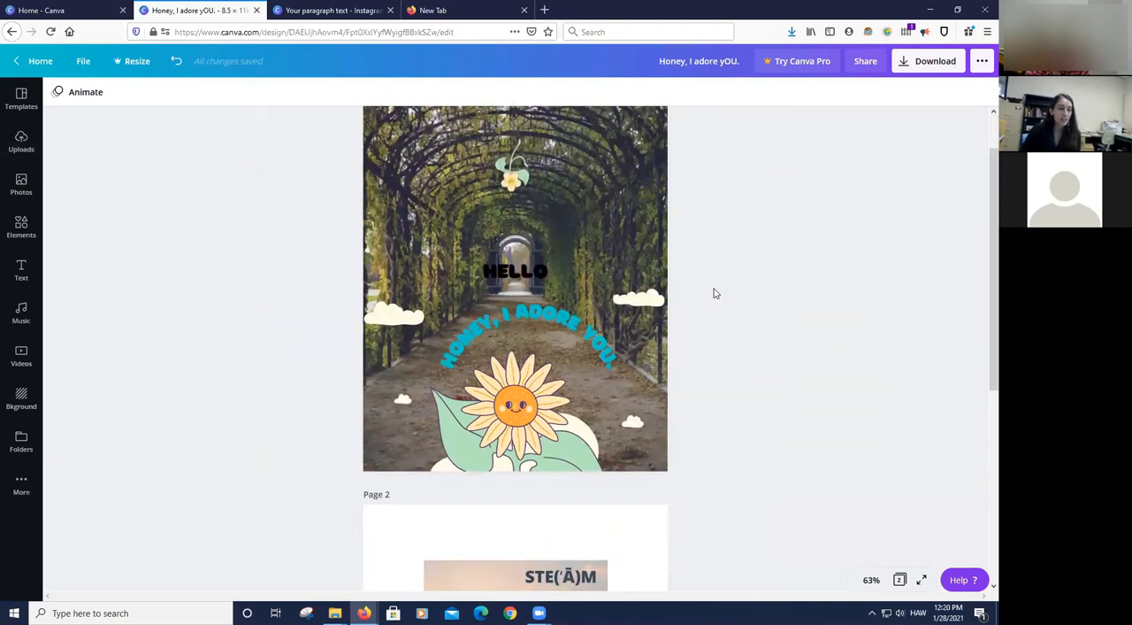
pyautogui.scroll(1, 716, 293)
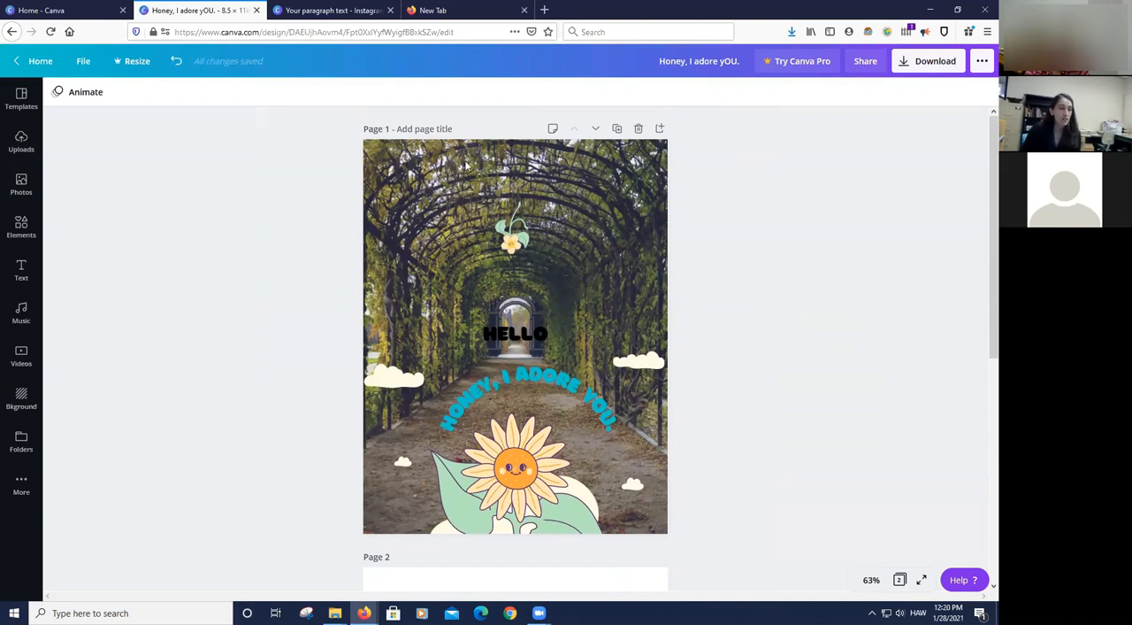
# - Crop page 1's background photo by shifting it right so that its left part fills the page
pyautogui.click(413, 189)
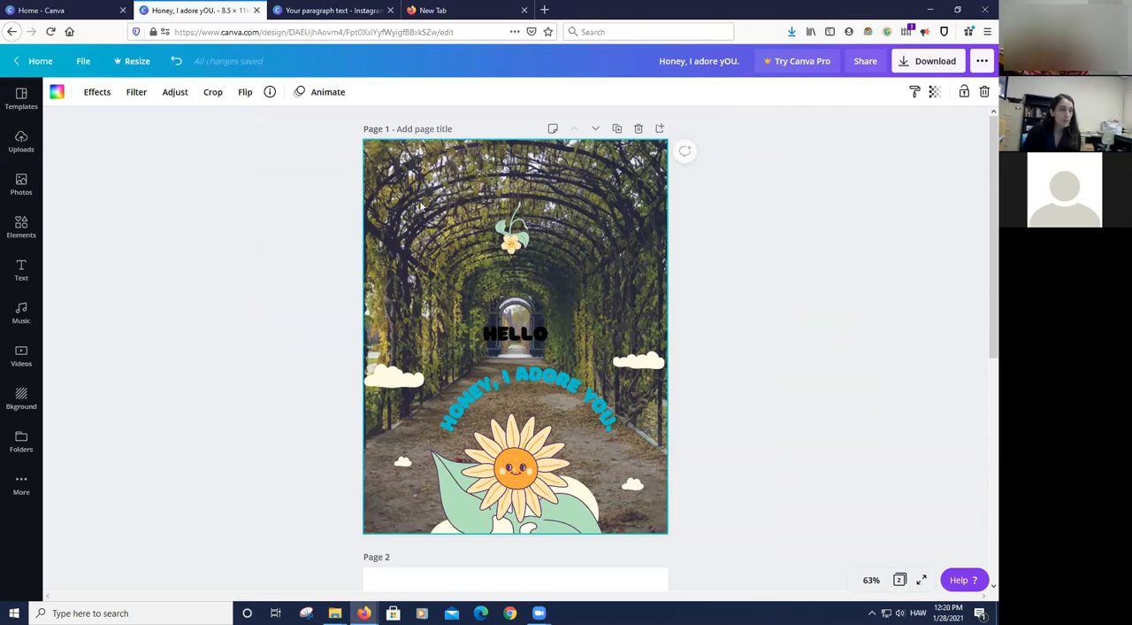
pyautogui.click(213, 93)
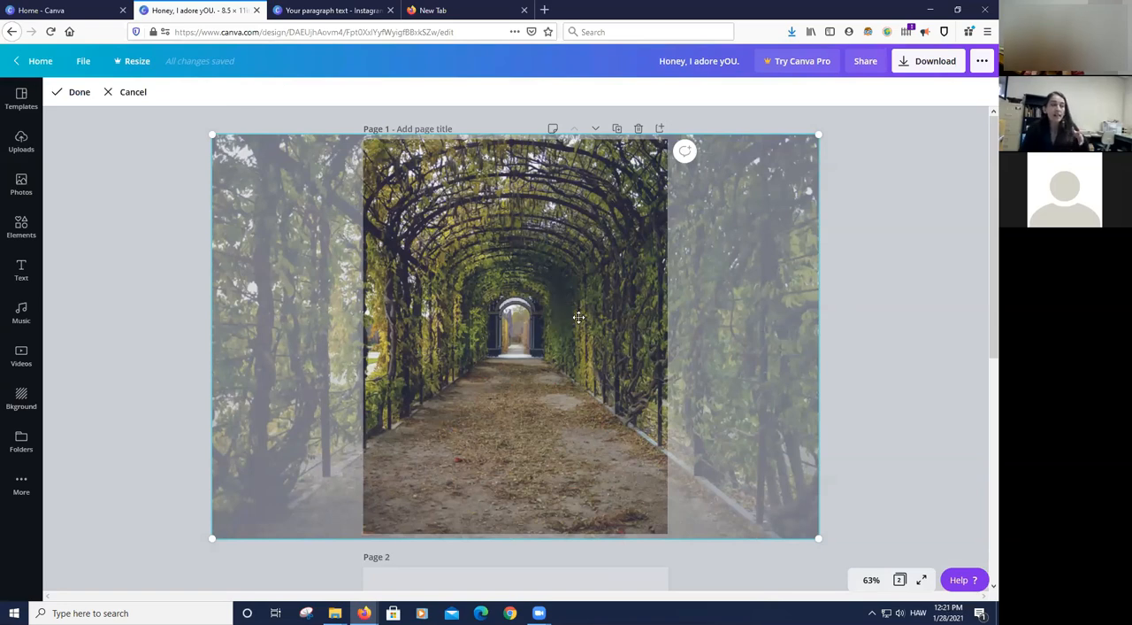
pyautogui.moveTo(497, 343); pyautogui.dragTo(606, 344)
pyautogui.click(139, 379)
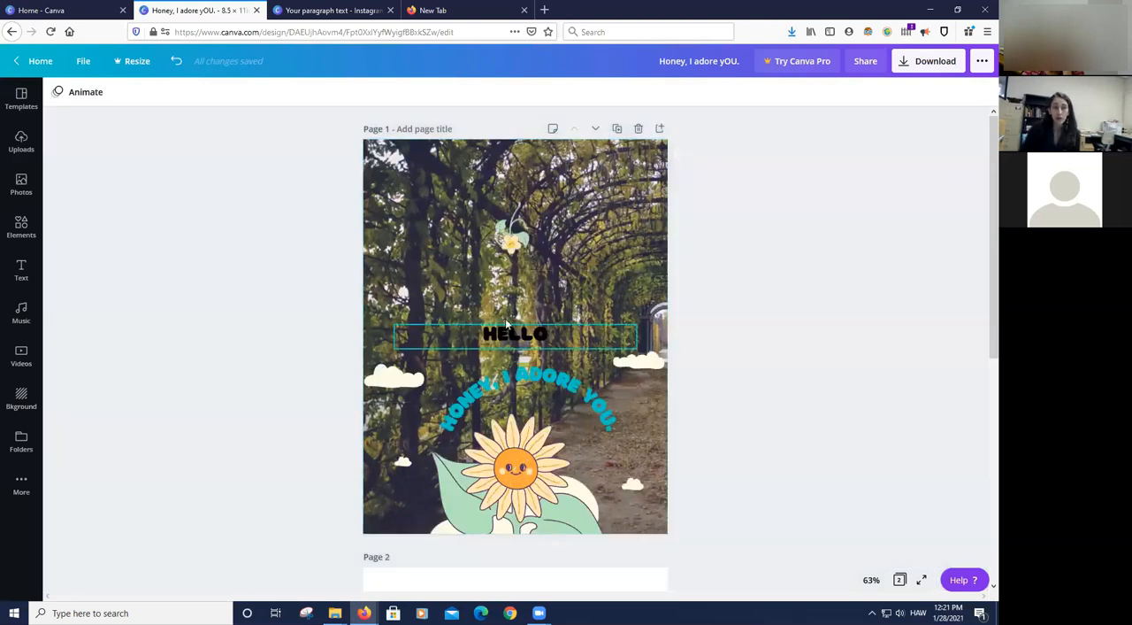
# - Re-crop page 1's background photo, scaling it down slightly and shifting it left so that its right part fills the page
pyautogui.click(606, 246)
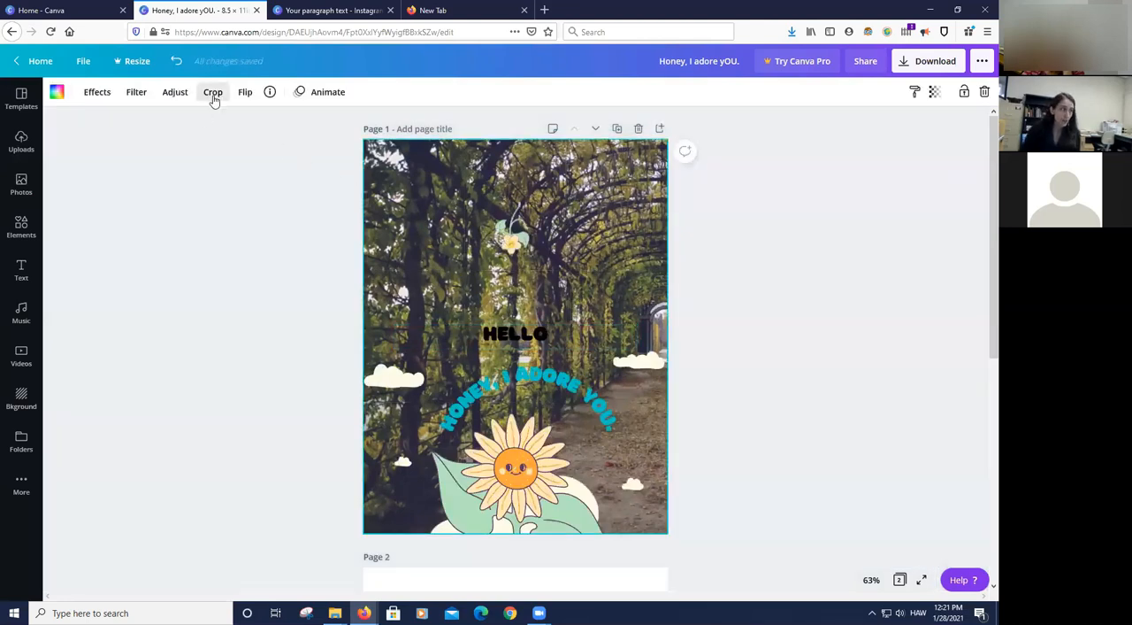
pyautogui.click(213, 94)
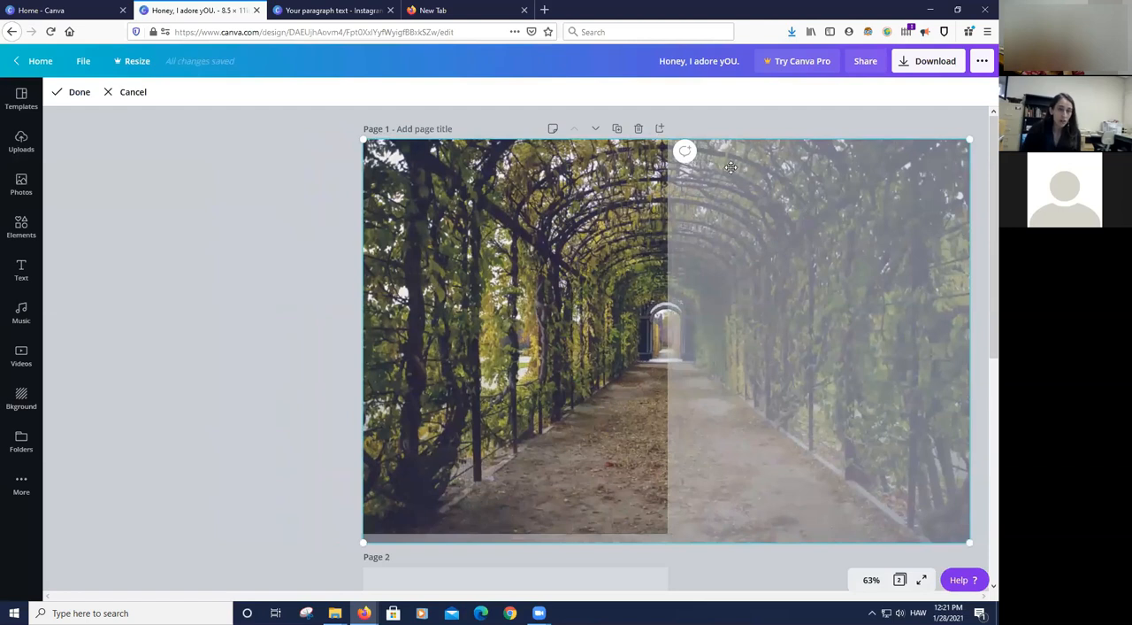
pyautogui.moveTo(909, 150); pyautogui.dragTo(910, 149)
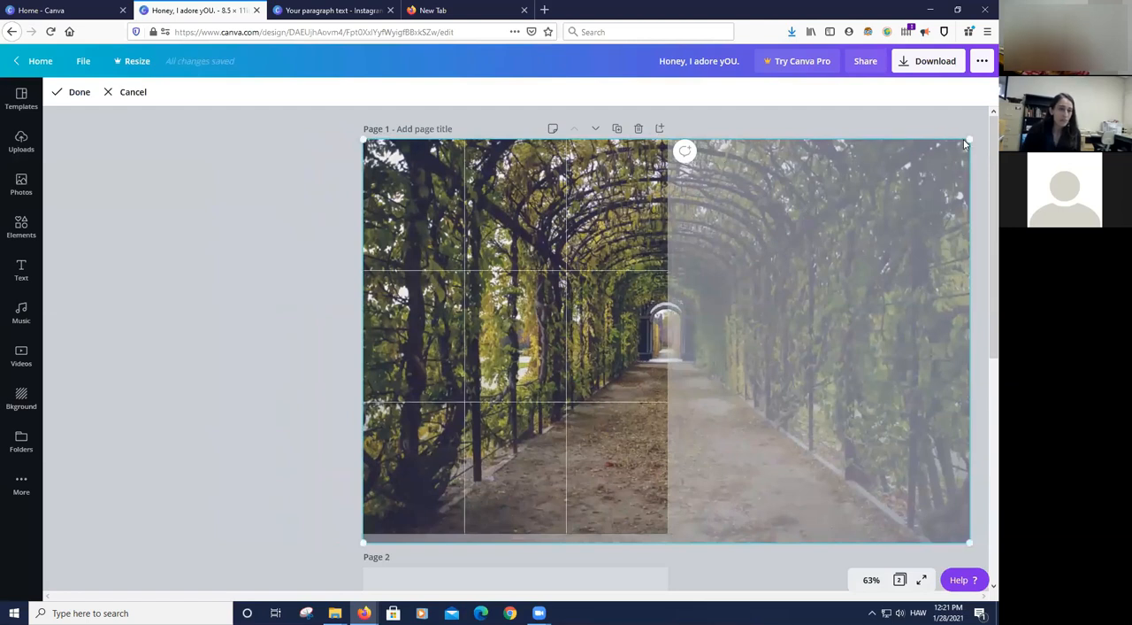
pyautogui.moveTo(362, 207); pyautogui.dragTo(259, 140)
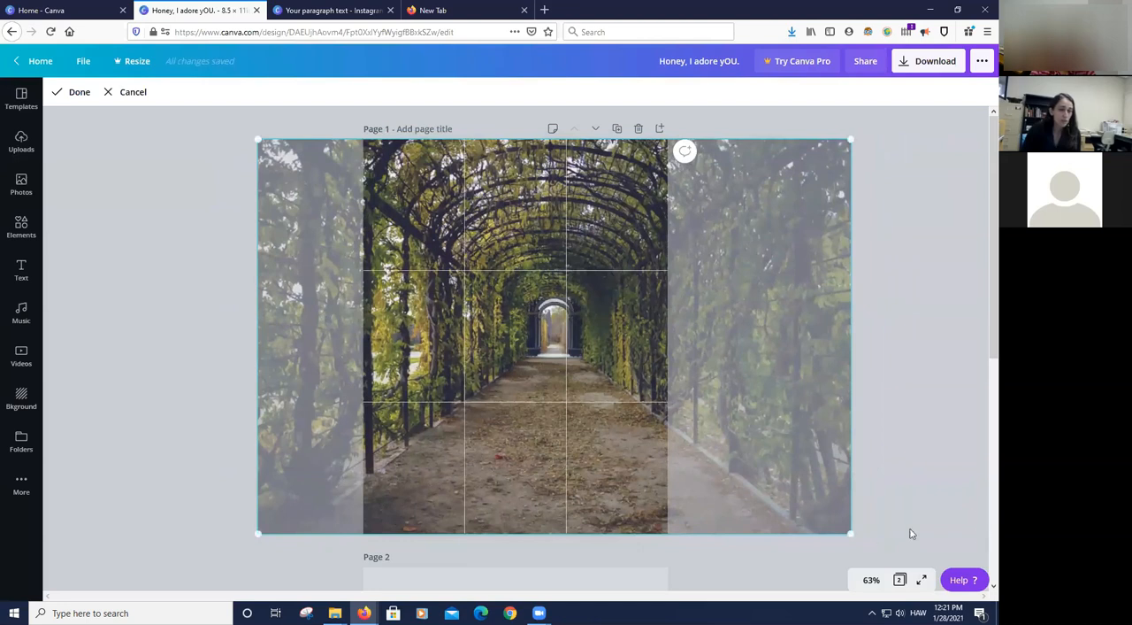
pyautogui.moveTo(803, 501); pyautogui.dragTo(626, 456)
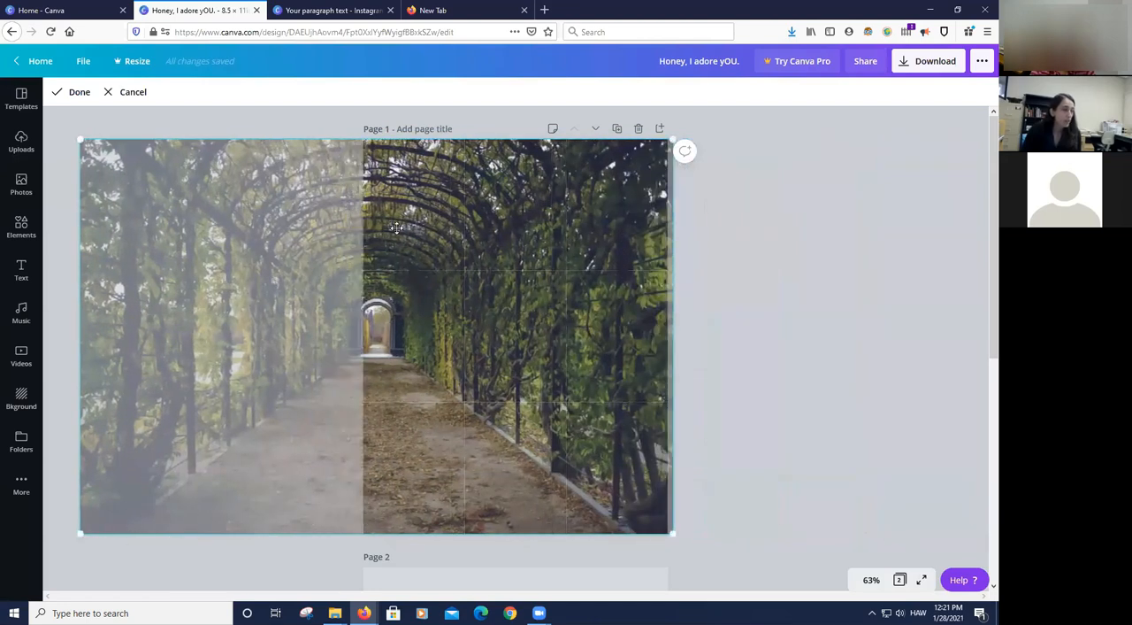
# - Delete the background photo from page 1 and deselect the page
pyautogui.press('Delete')
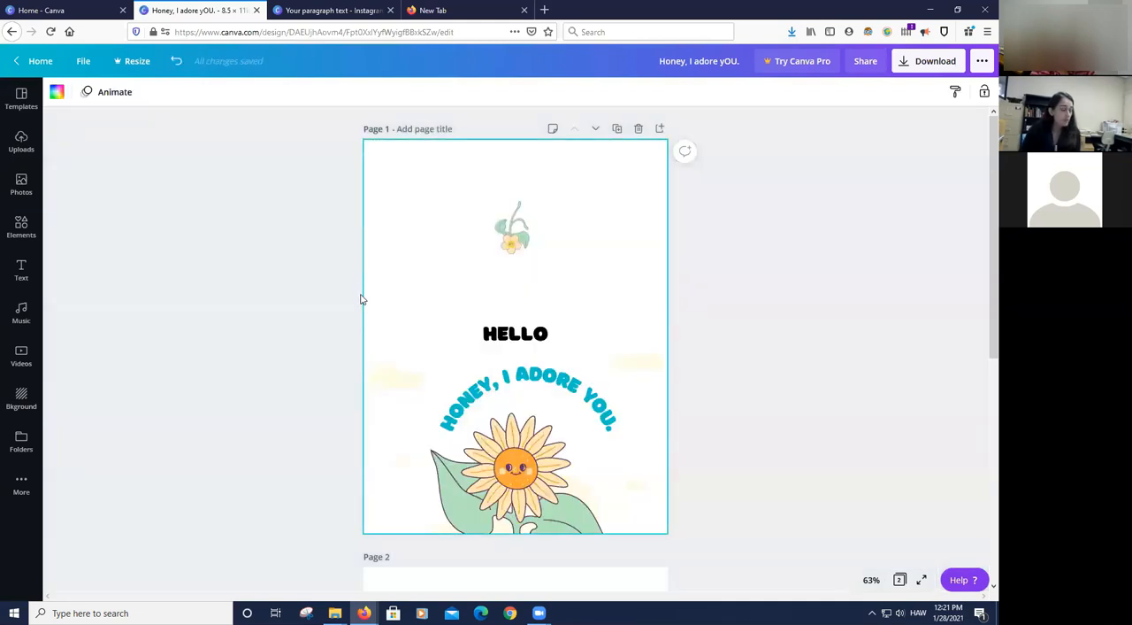
pyautogui.click(123, 264)
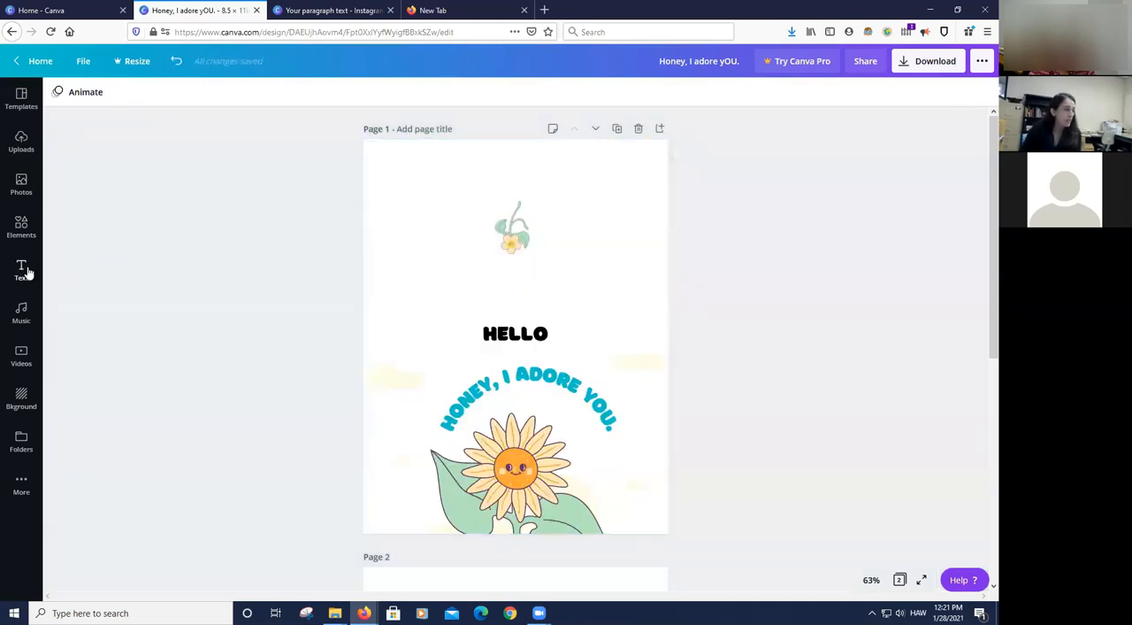
# - Insert the leafy tunnel photo as a freestanding image in the middle of page 1, and collapse the side panel
pyautogui.click(21, 184)
pyautogui.moveTo(88, 294); pyautogui.dragTo(594, 268)
pyautogui.moveTo(685, 296); pyautogui.dragTo(653, 266)
pyautogui.click(257, 339)
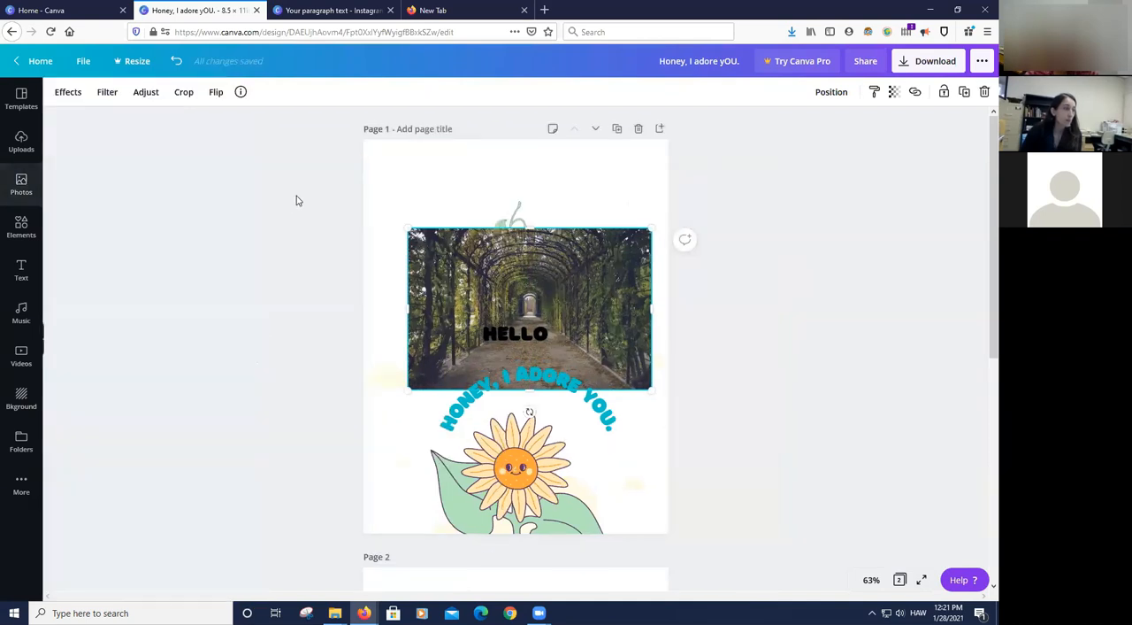
# - Crop off the left part of the freestanding tunnel photo on page 1
pyautogui.click(183, 94)
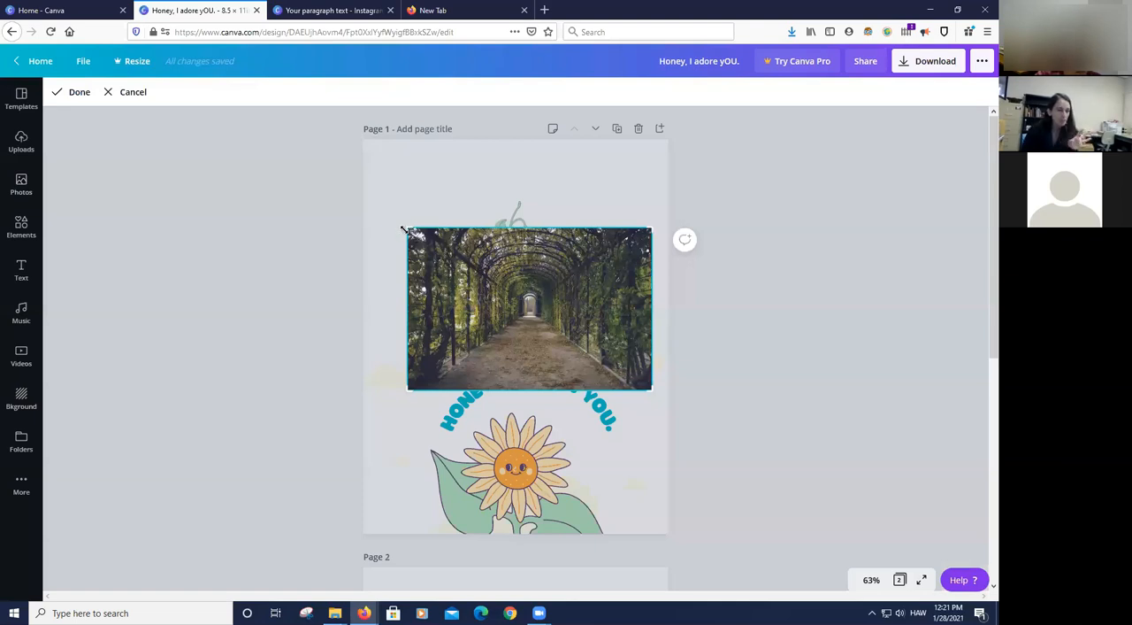
pyautogui.moveTo(411, 230); pyautogui.dragTo(472, 230)
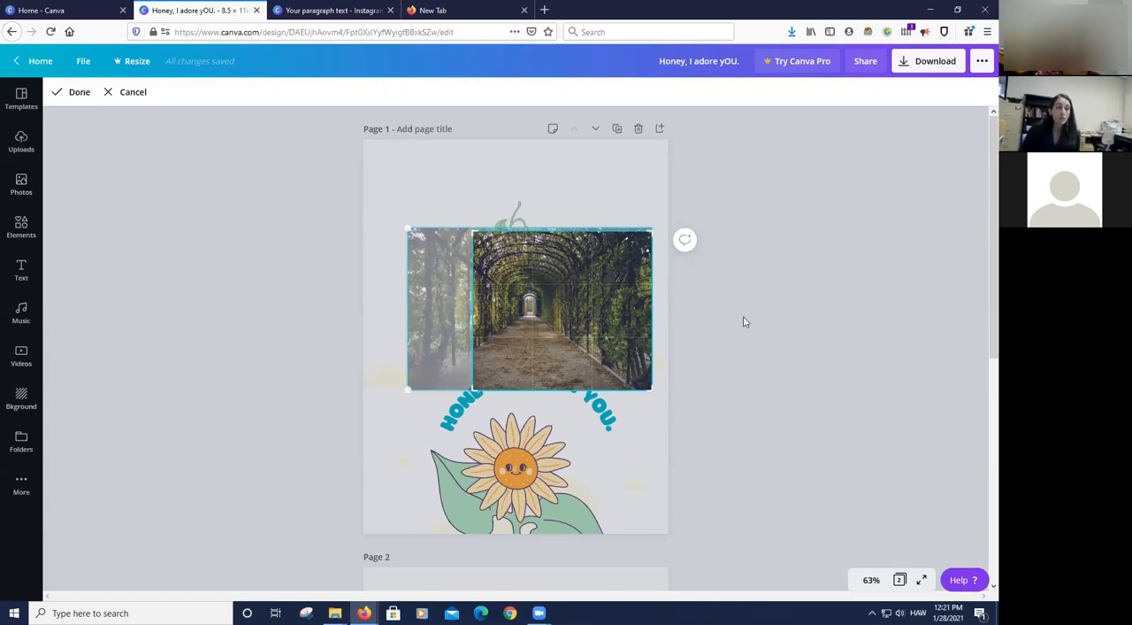
pyautogui.click(874, 323)
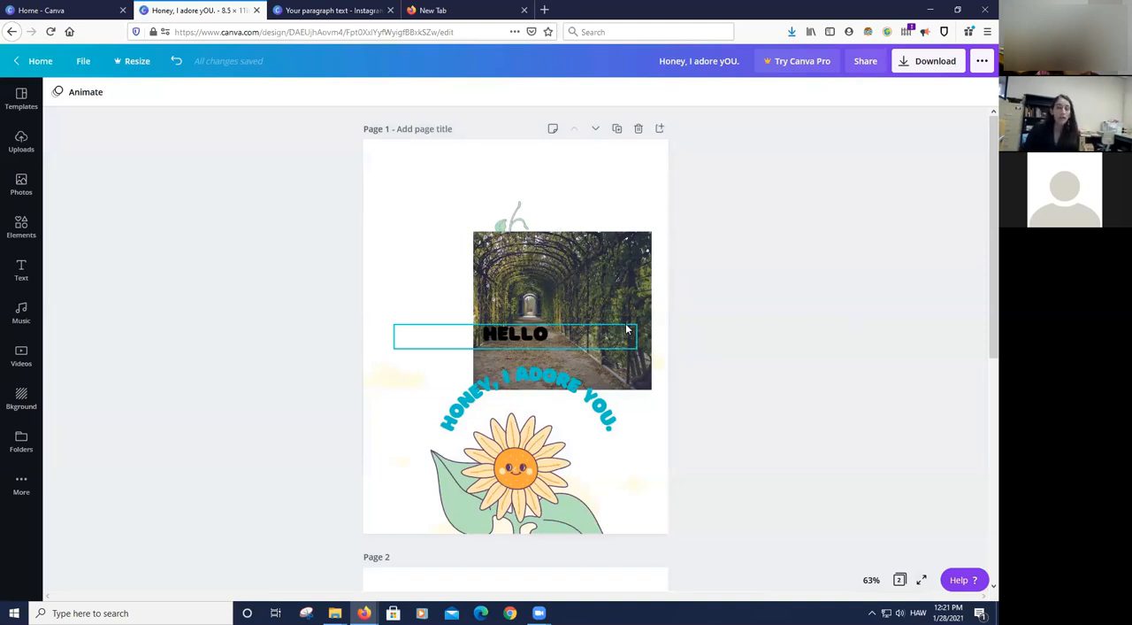
# - Re-crop the tunnel photo with a wider frame and an enlarged image inside it, and move it to page 1's upper-left area
pyautogui.click(556, 271)
pyautogui.doubleClick(556, 272)
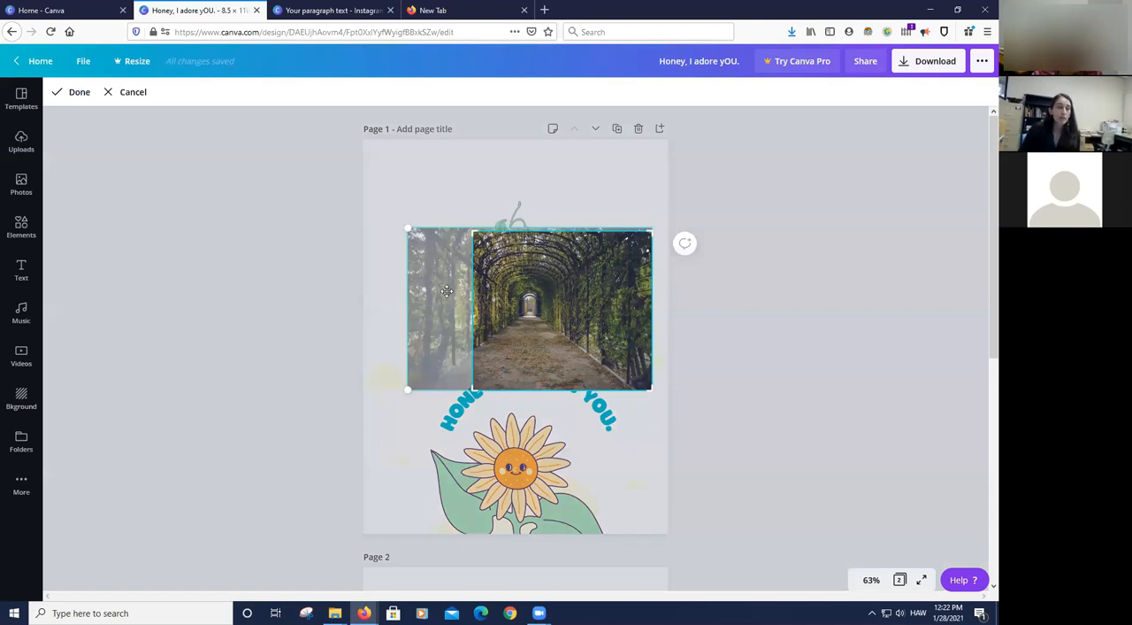
pyautogui.moveTo(447, 291); pyautogui.dragTo(517, 290)
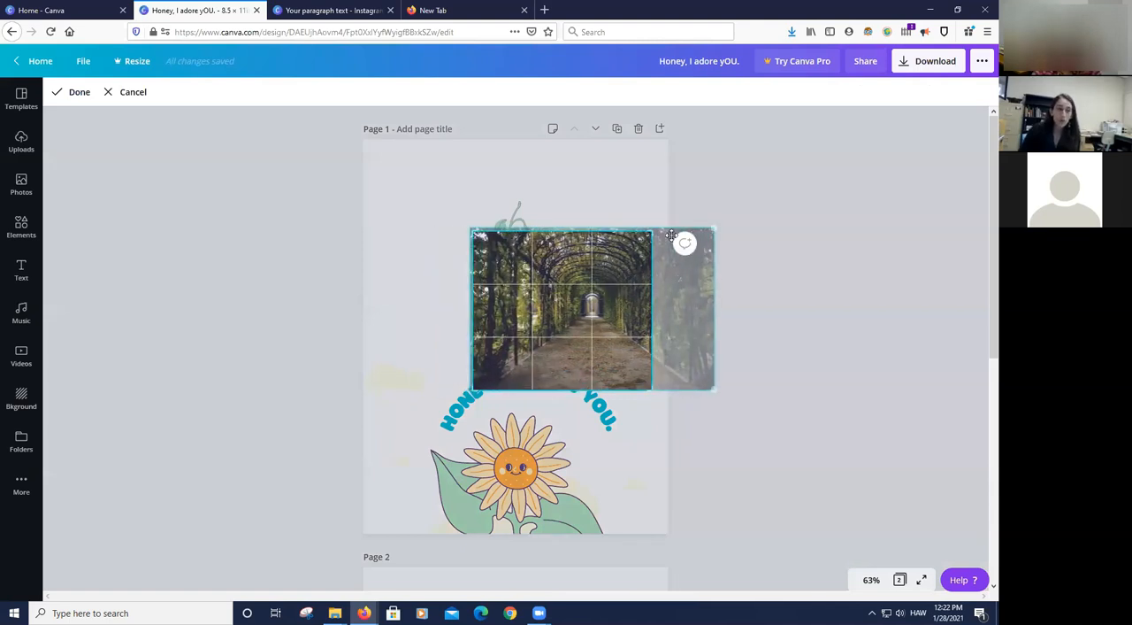
pyautogui.moveTo(652, 232); pyautogui.dragTo(675, 217)
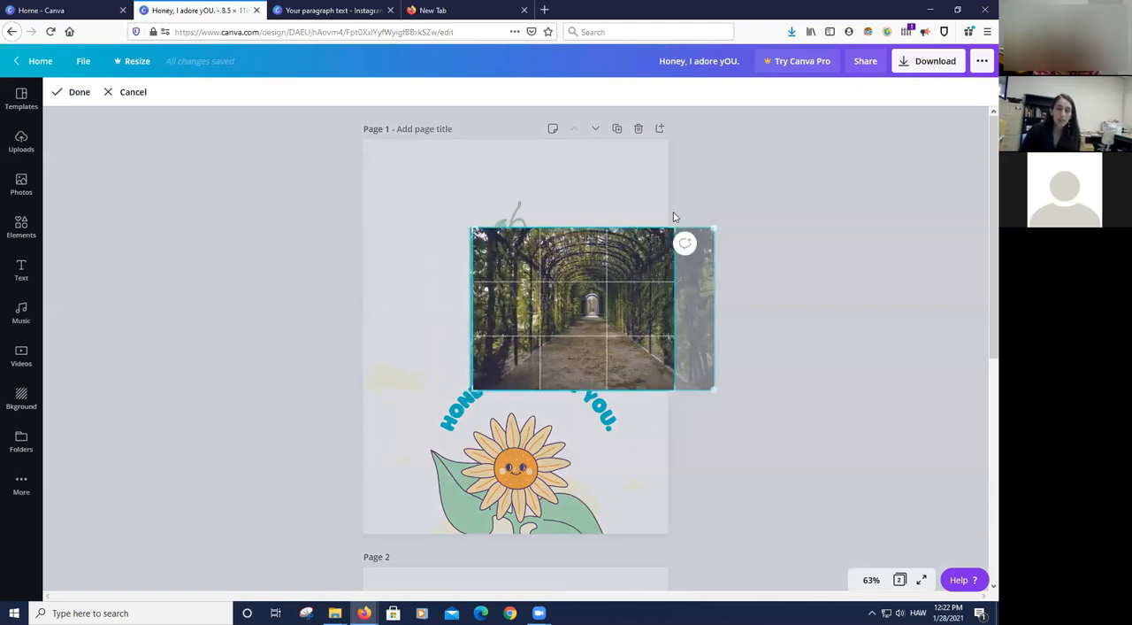
pyautogui.moveTo(471, 228); pyautogui.dragTo(362, 192)
pyautogui.click(792, 306)
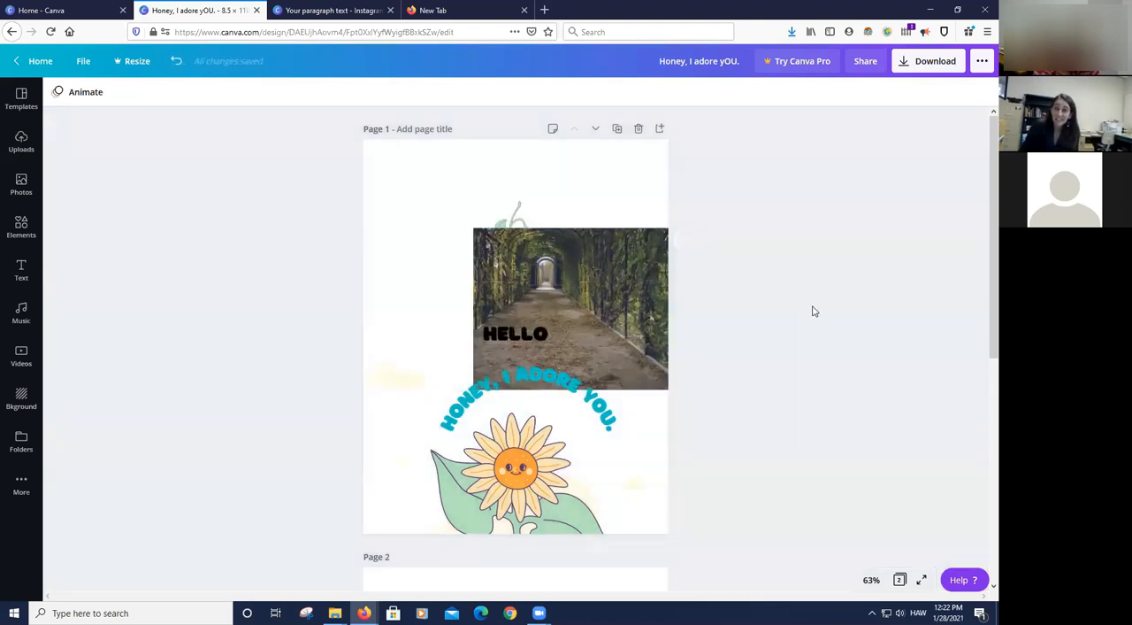
pyautogui.moveTo(582, 275); pyautogui.dragTo(460, 198)
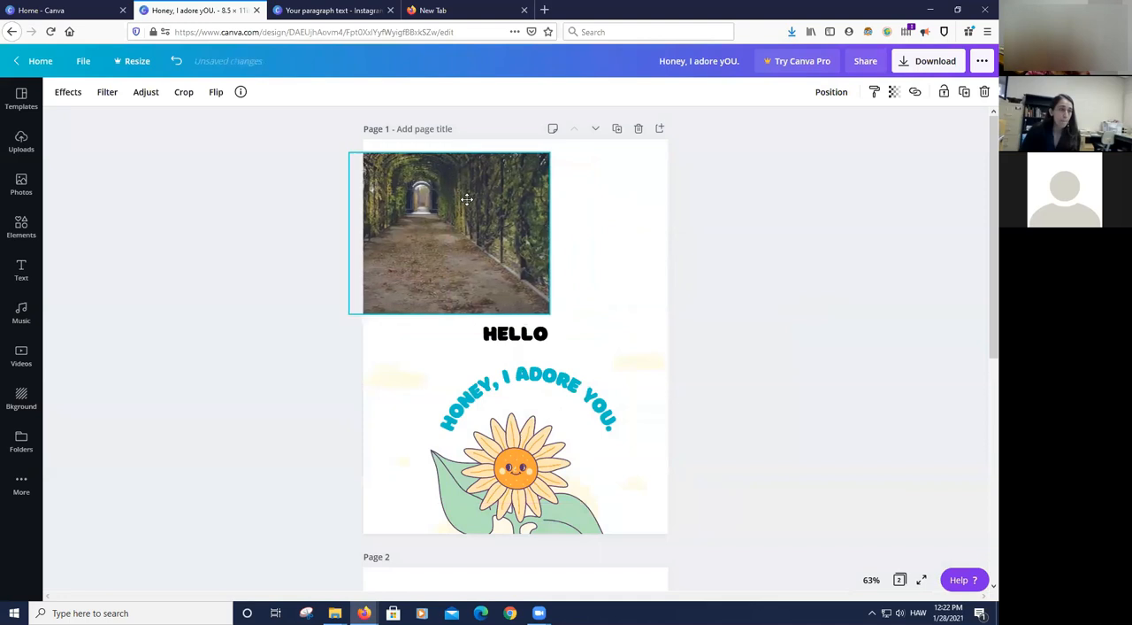
pyautogui.click(797, 269)
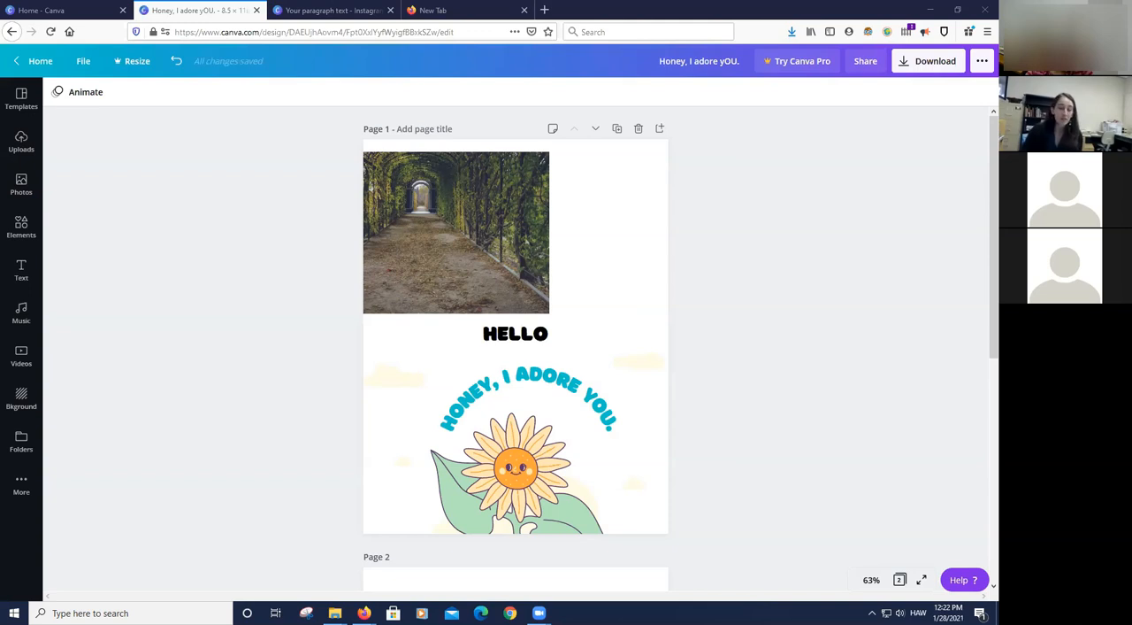
# - Look at the workshop flyer image on page 2 and its source file in File Explorer, and close that window
pyautogui.scroll(-5, 489, 342)
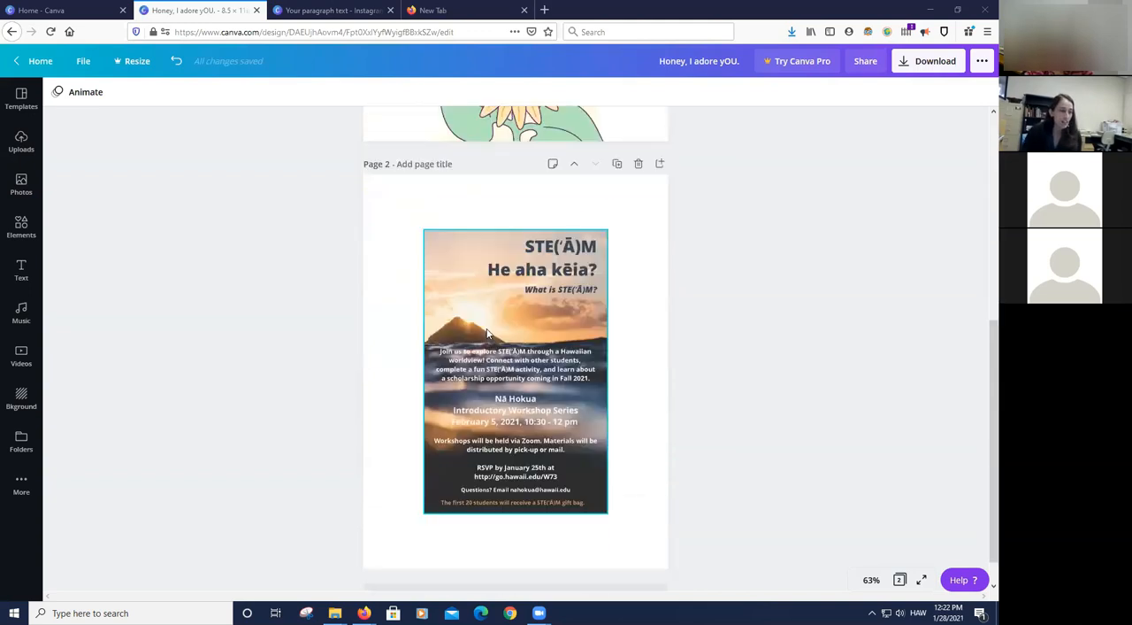
pyautogui.click(522, 418)
pyautogui.moveTo(335, 612)
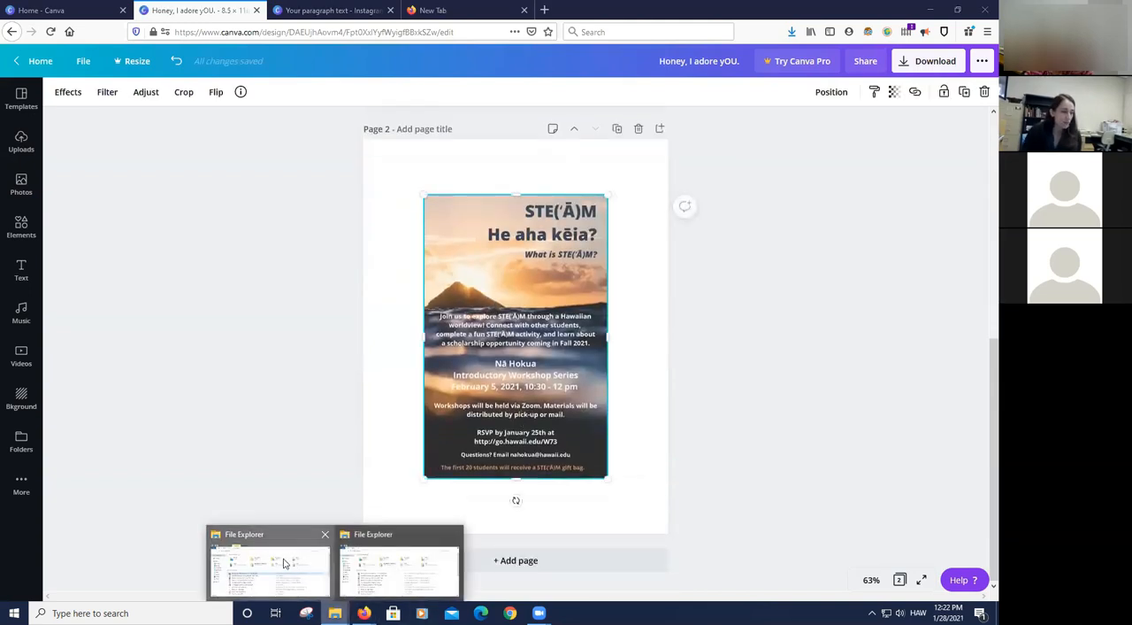
pyautogui.click(271, 563)
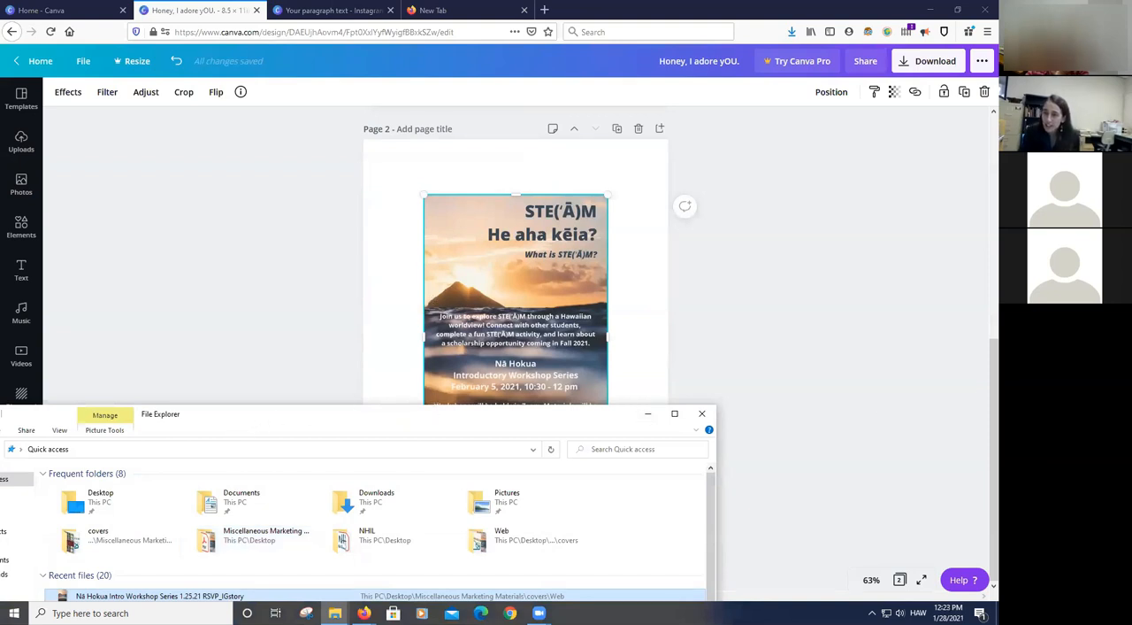
pyautogui.click(703, 413)
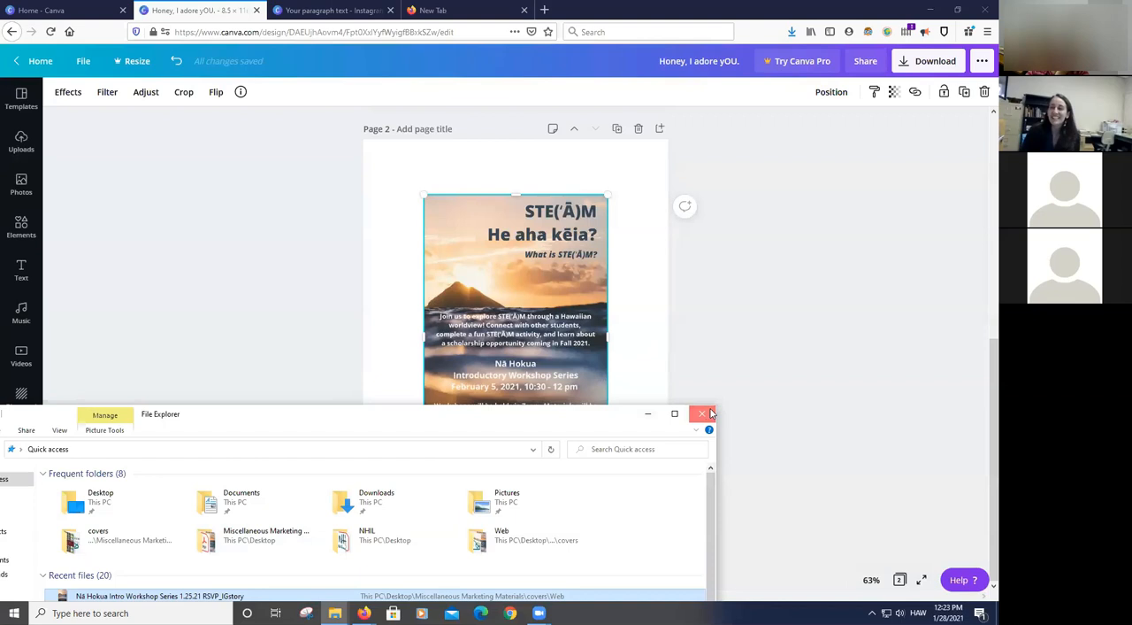
# - Delete the cropped tunnel photo from page 1
pyautogui.scroll(5, 539, 308)
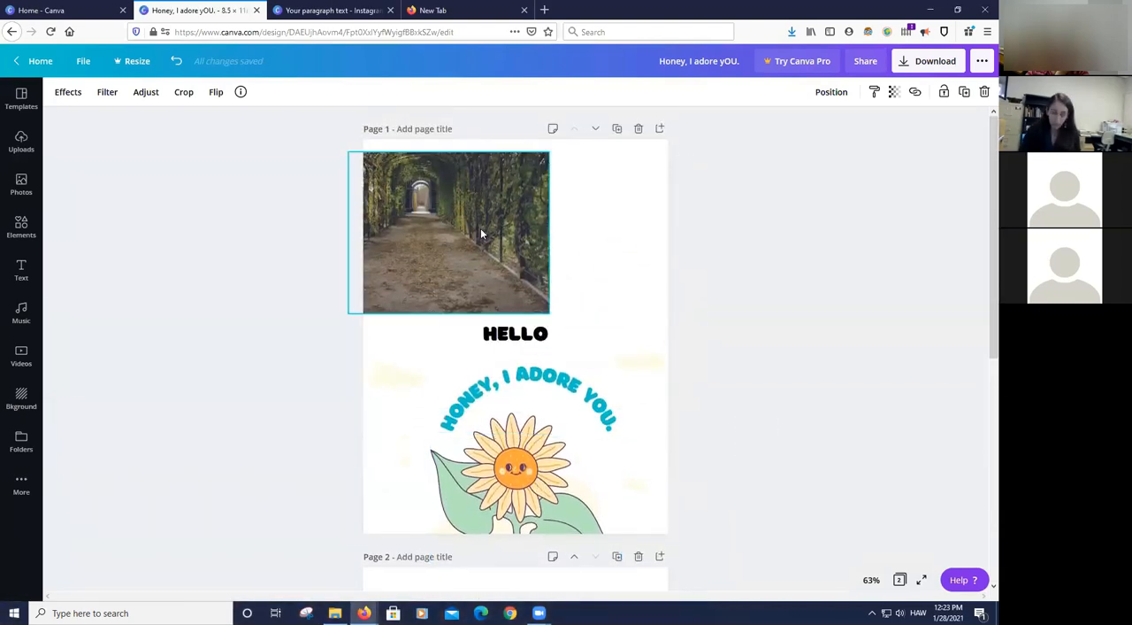
pyautogui.press('Delete')
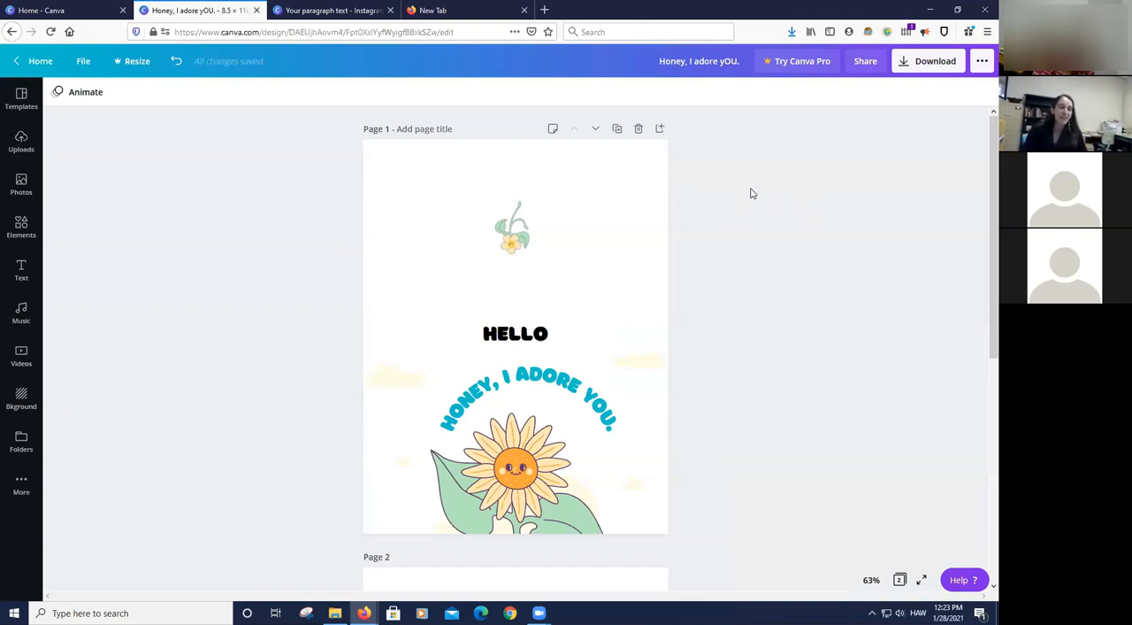
# - Set page 1's background to the mint green document color and collapse the color palette
pyautogui.click(615, 212)
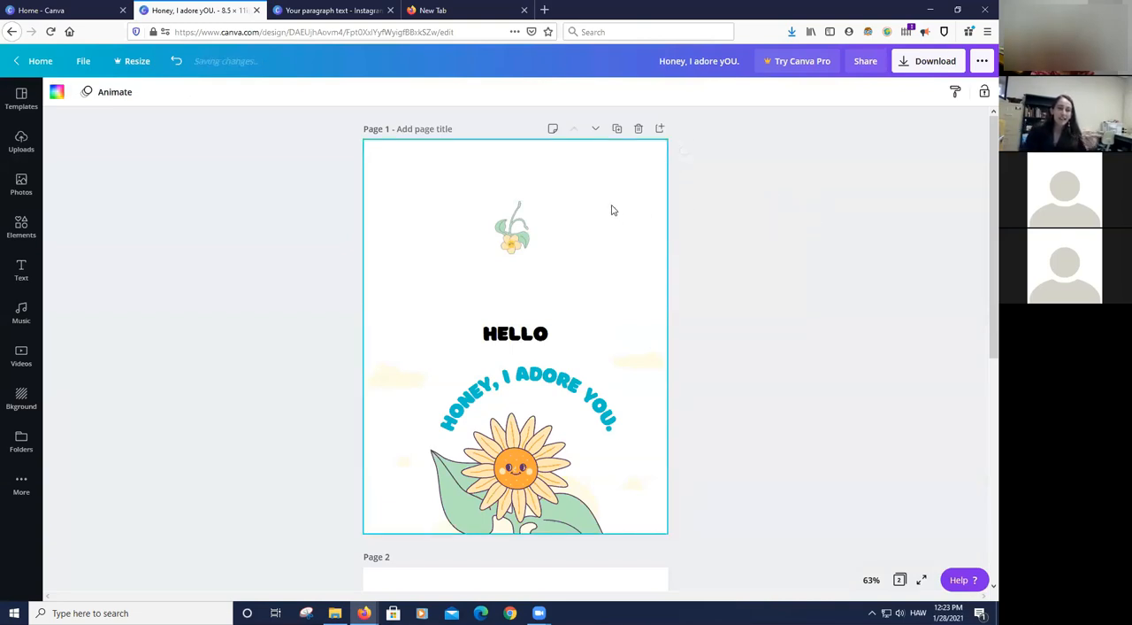
pyautogui.click(58, 93)
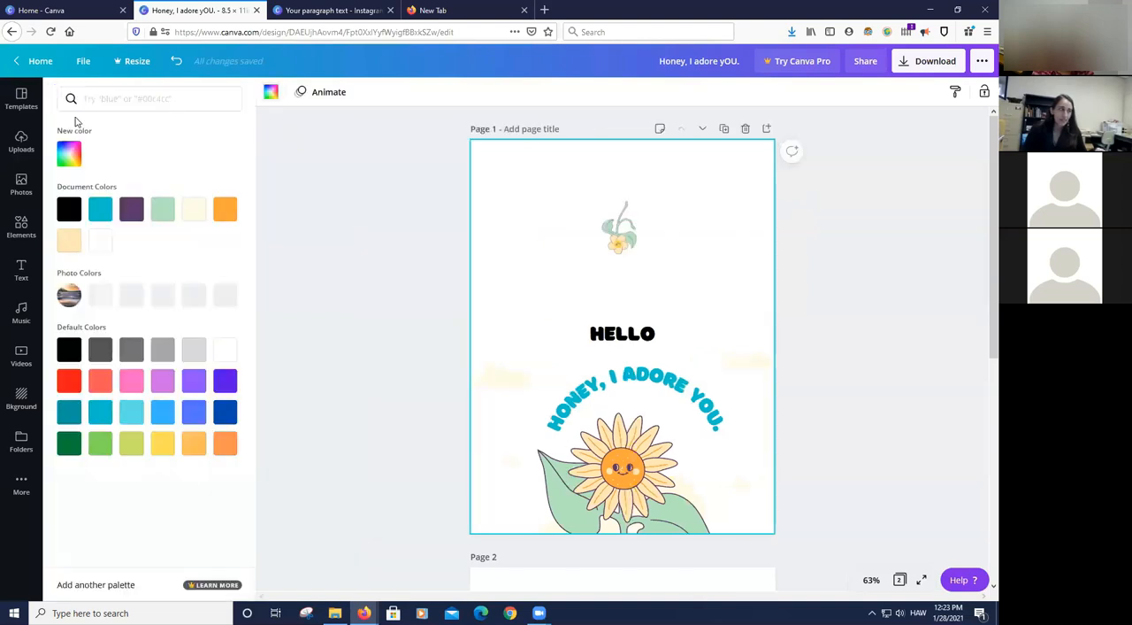
pyautogui.click(163, 209)
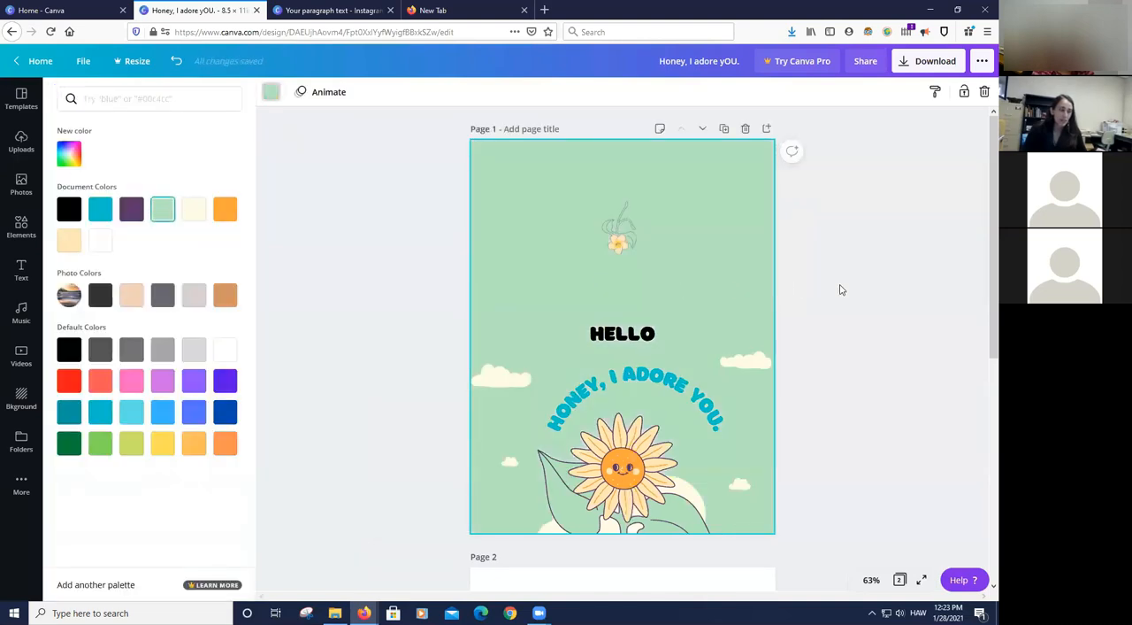
pyautogui.click(919, 278)
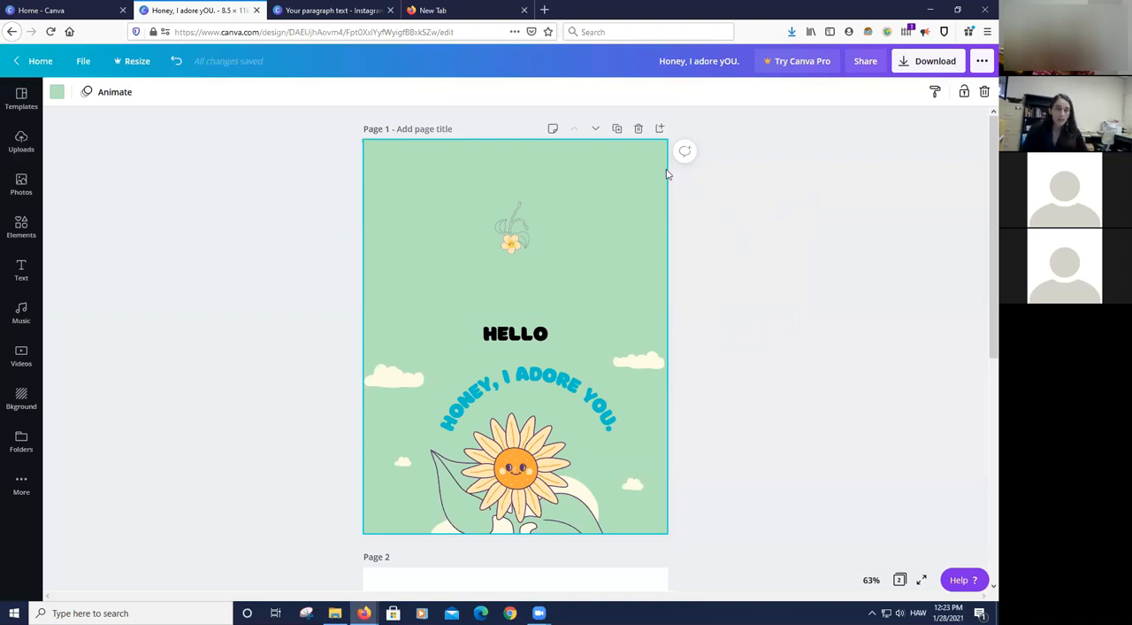
# - Duplicate page 1, and change the original page's background to the peach photo color
pyautogui.click(618, 129)
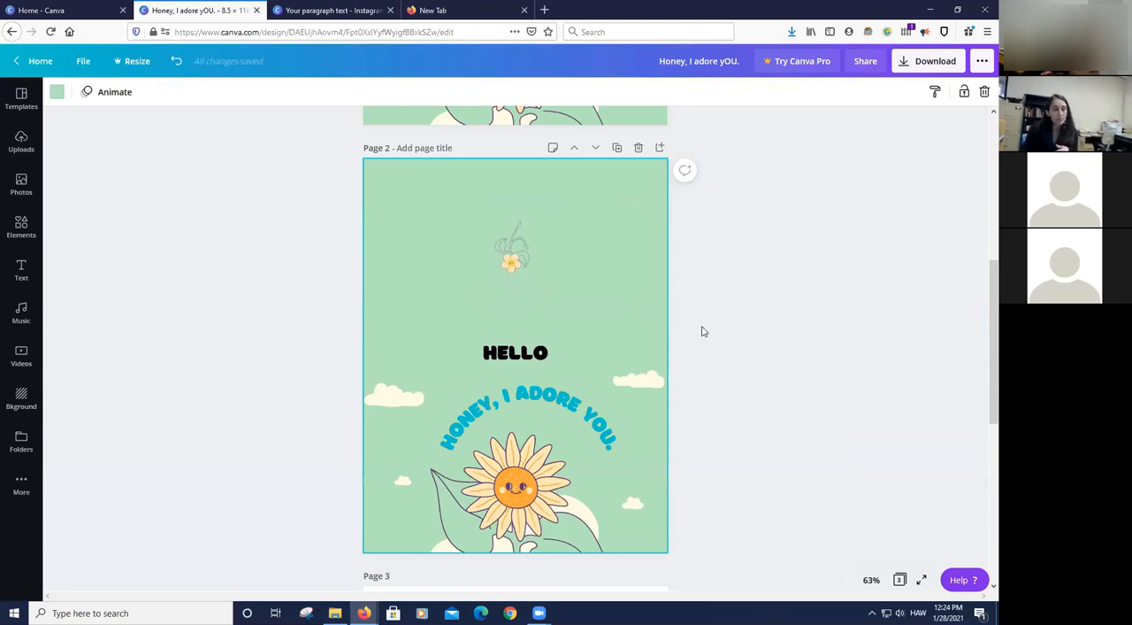
pyautogui.scroll(5, 706, 335)
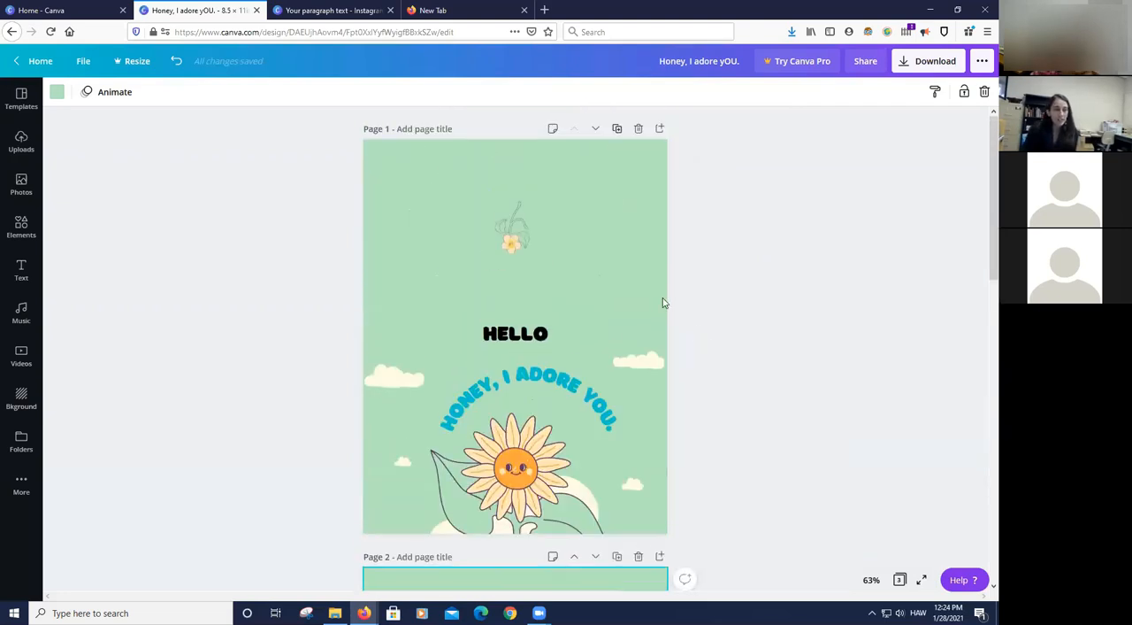
pyautogui.click(611, 202)
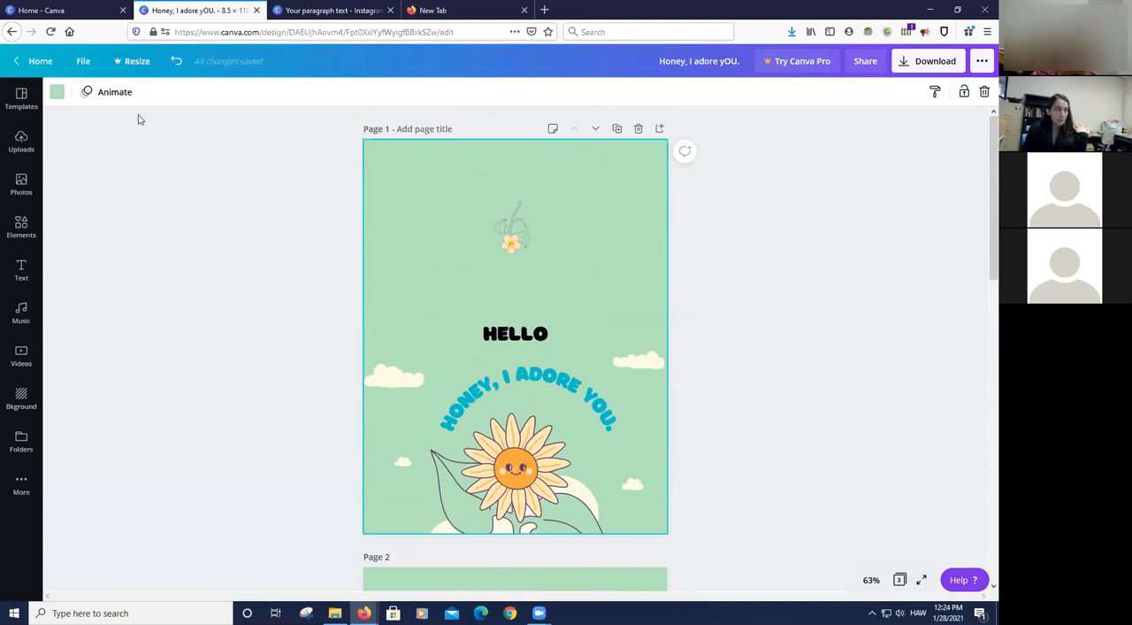
pyautogui.click(55, 94)
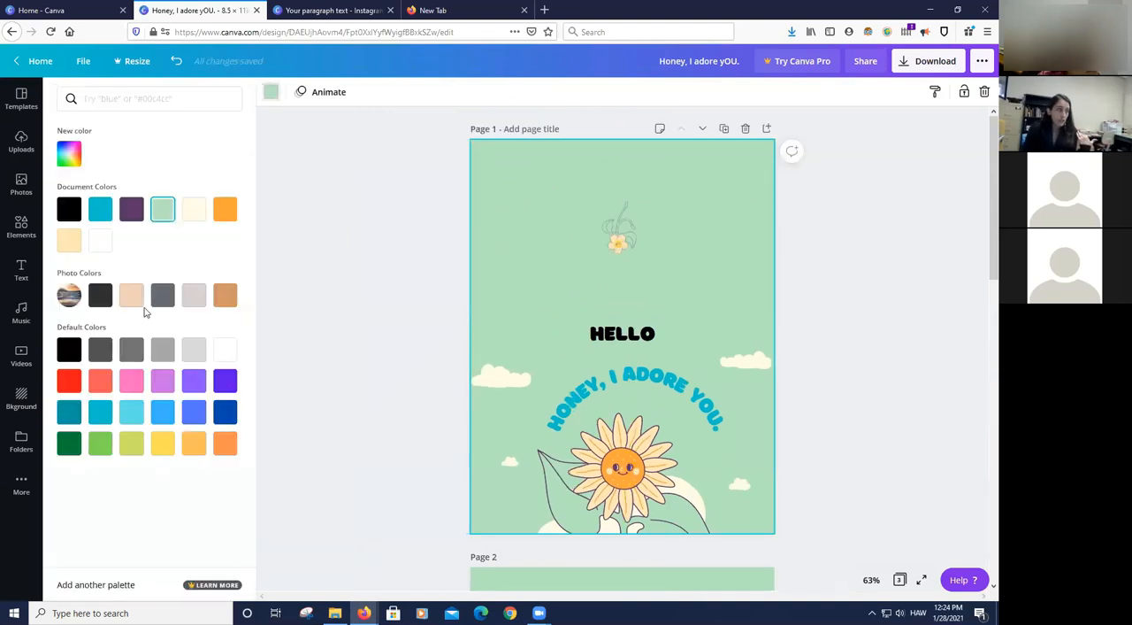
pyautogui.click(131, 295)
pyautogui.click(958, 296)
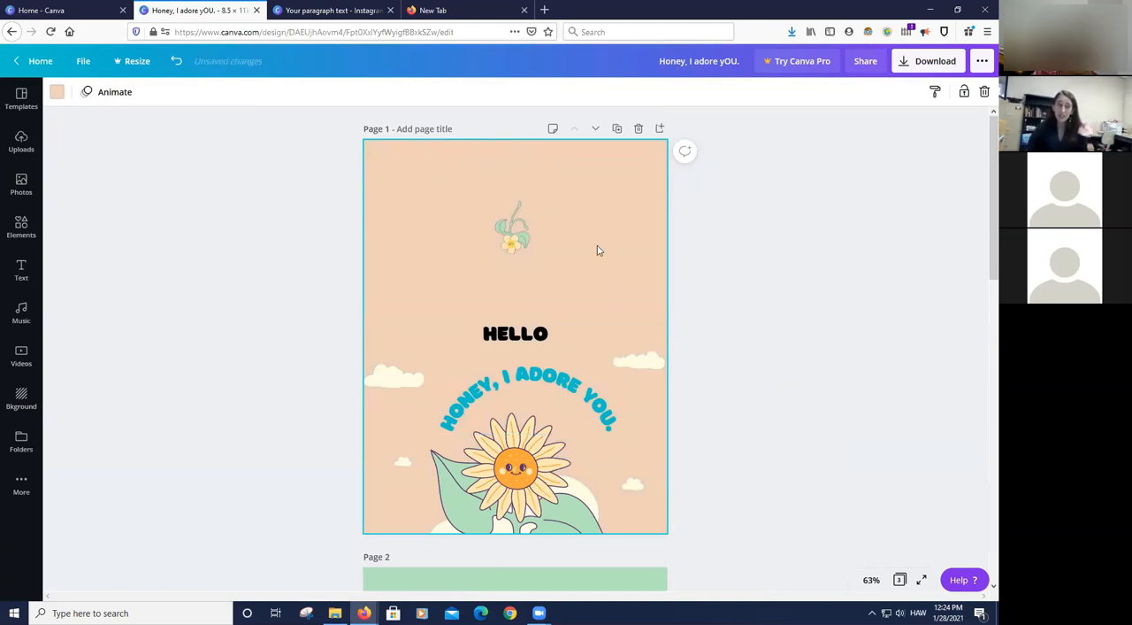
# - Replace the "HELLO" text on page 1 with "JOY"
pyautogui.click(531, 344)
pyautogui.doubleClick(521, 335)
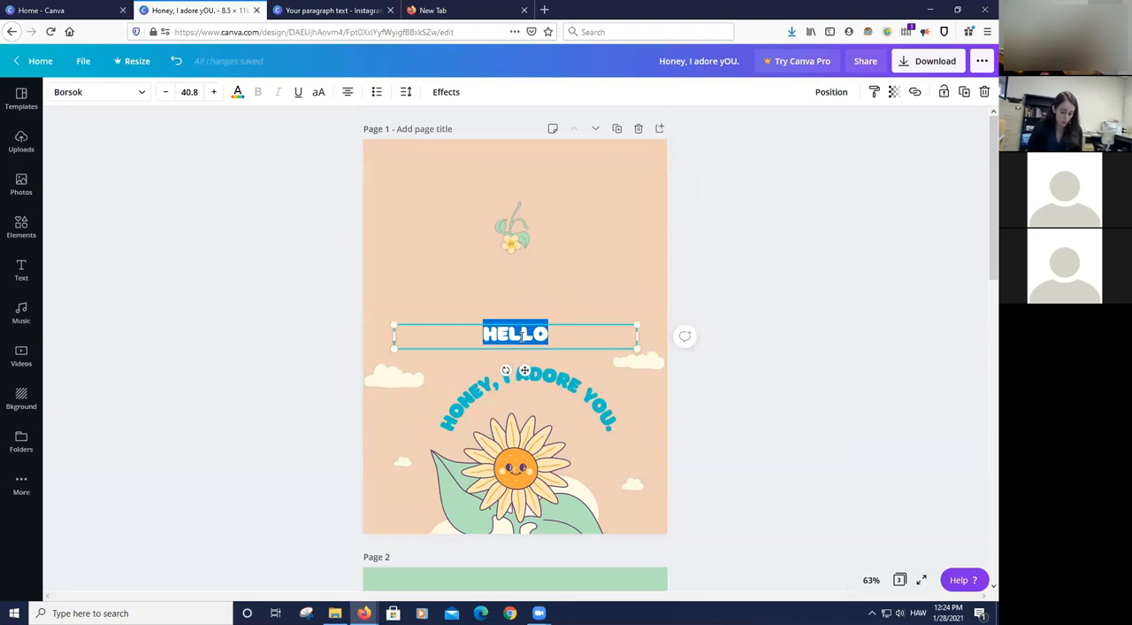
pyautogui.write('JOY')
# - Replace the curved "HONEY, I ADORE YOU." text on page 1 with "HI!"
pyautogui.click(485, 405)
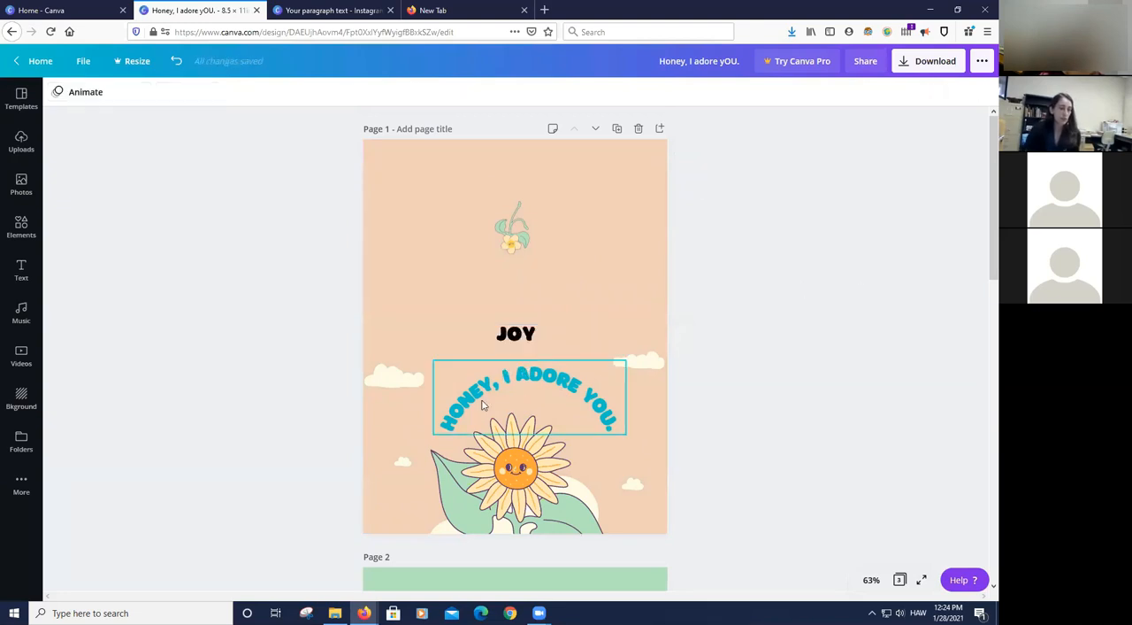
pyautogui.doubleClick(481, 399)
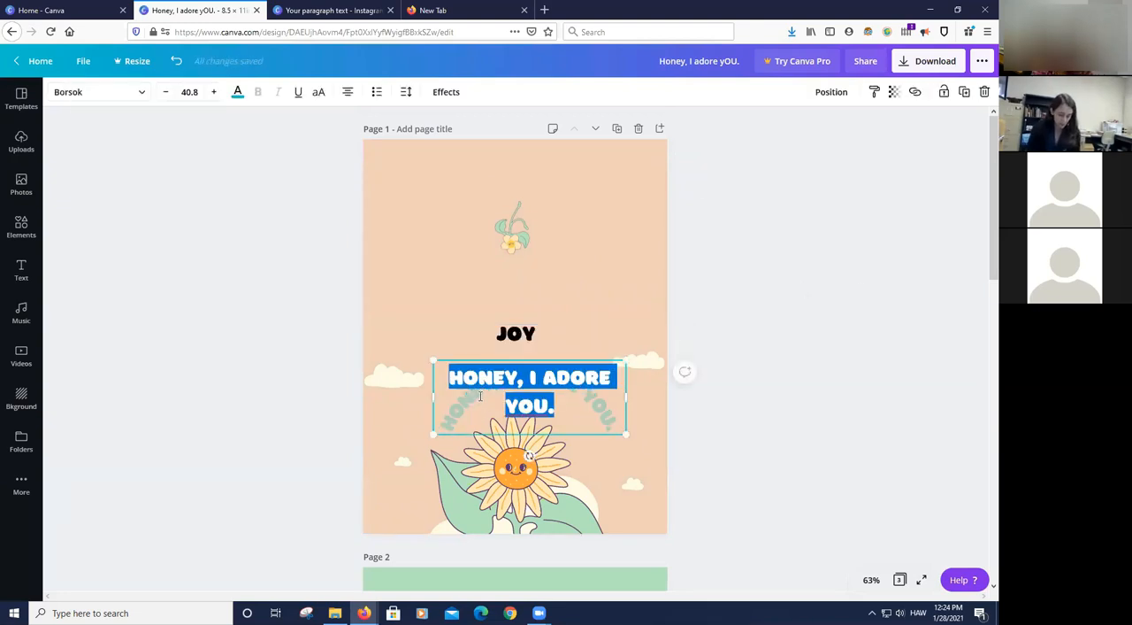
pyautogui.press('BackSpace')
pyautogui.write('HI!')
pyautogui.click(904, 348)
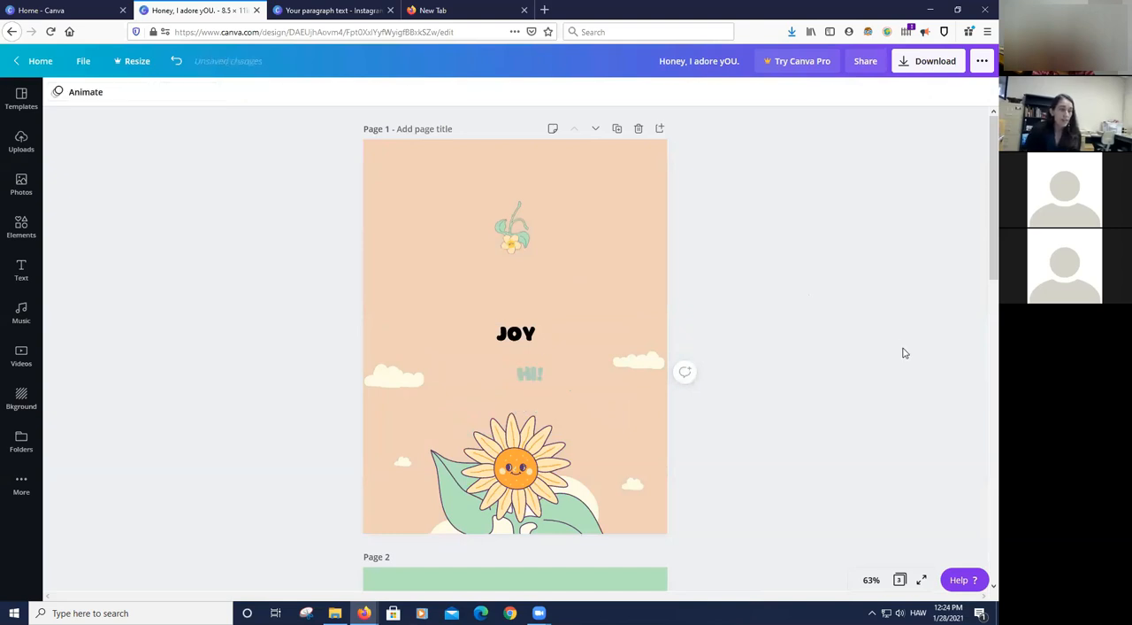
# - Change the font of the "HELLO" text on page 2 to Alice
pyautogui.scroll(-5, 799, 260)
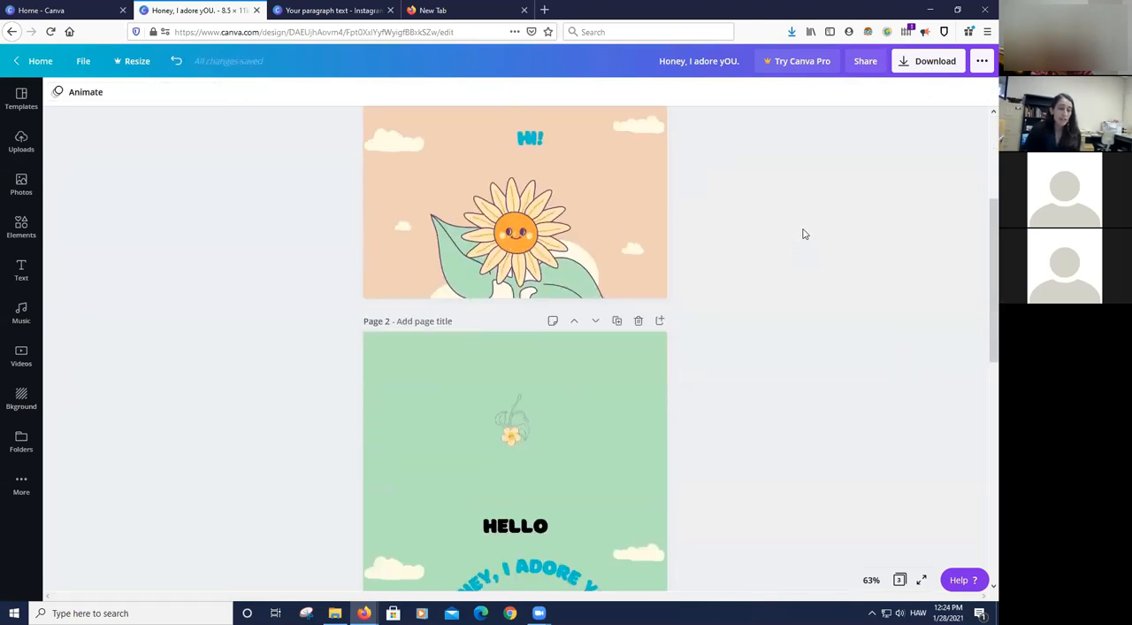
pyautogui.scroll(-1, 797, 226)
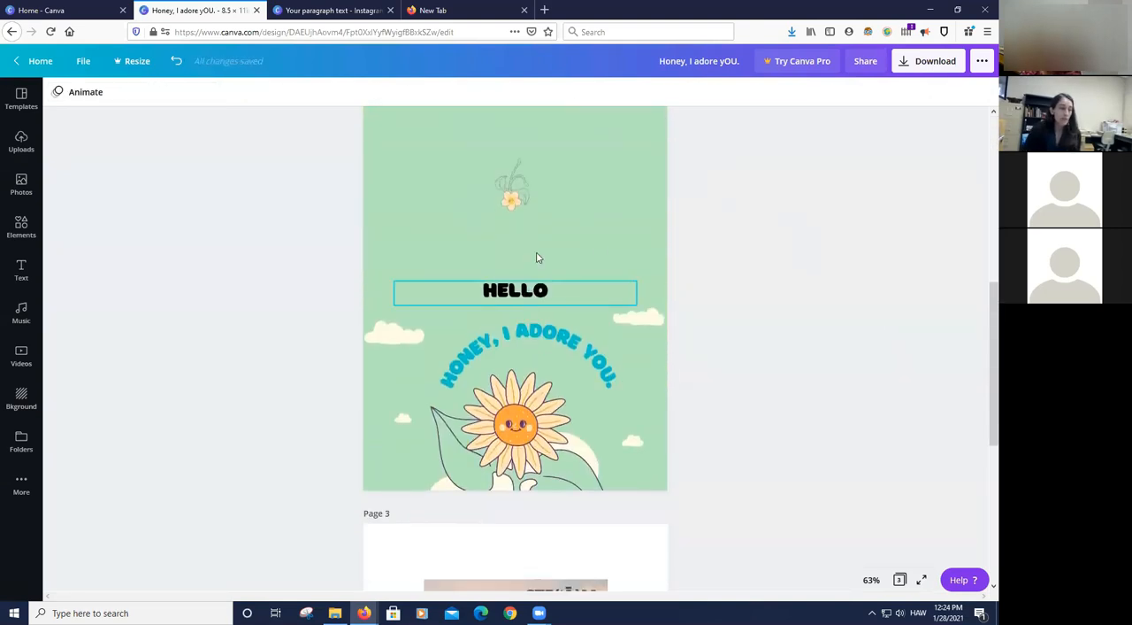
pyautogui.click(529, 294)
pyautogui.click(558, 342)
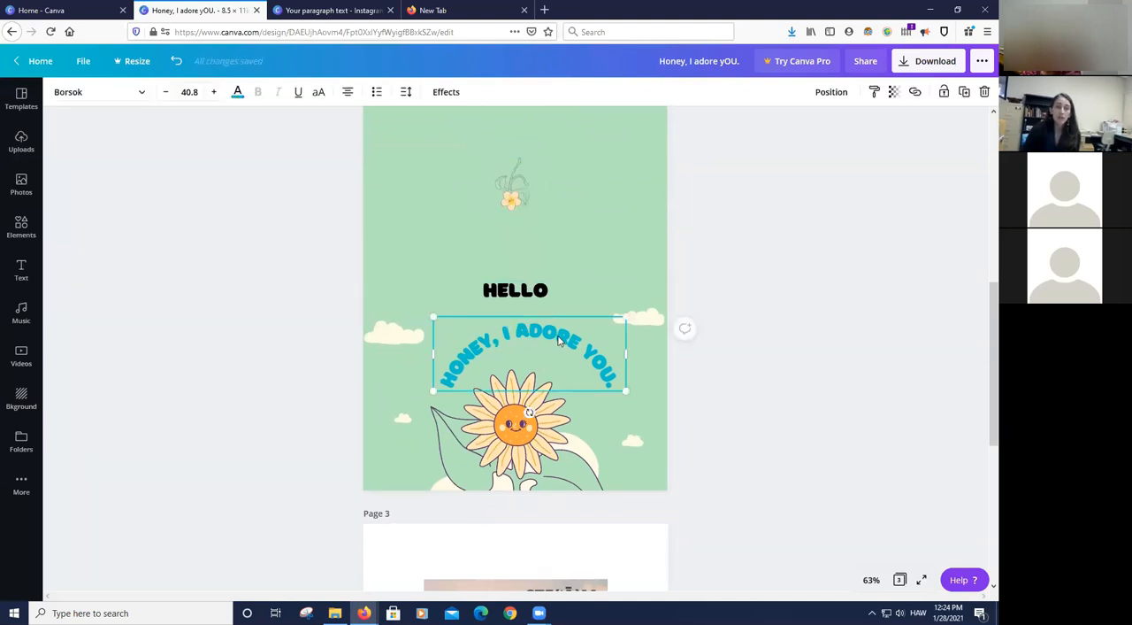
pyautogui.click(537, 292)
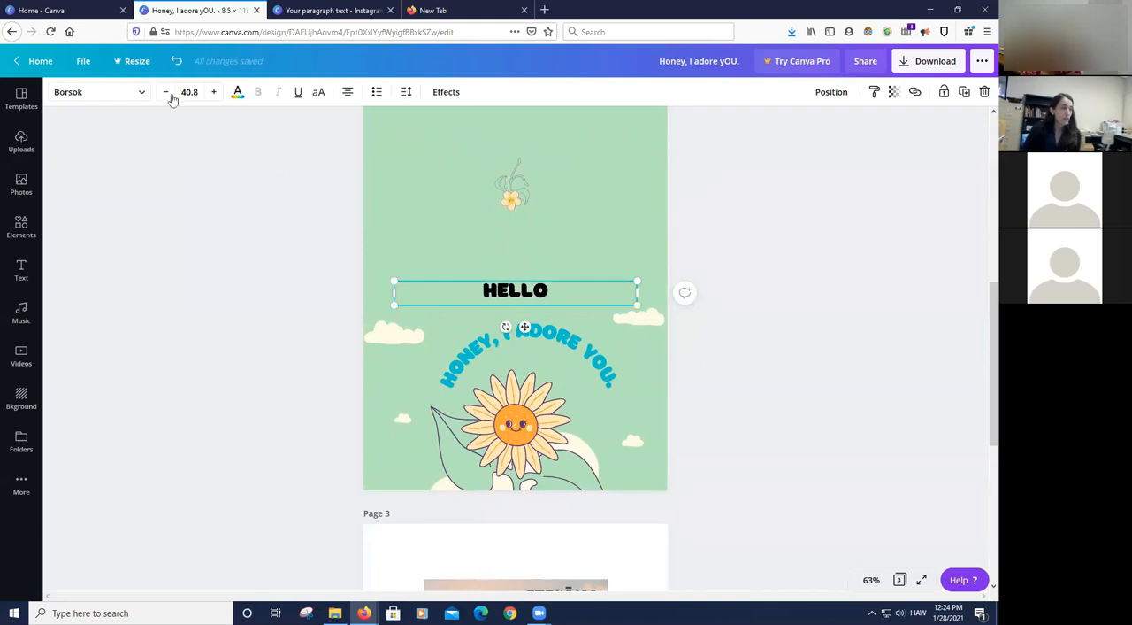
pyautogui.click(97, 92)
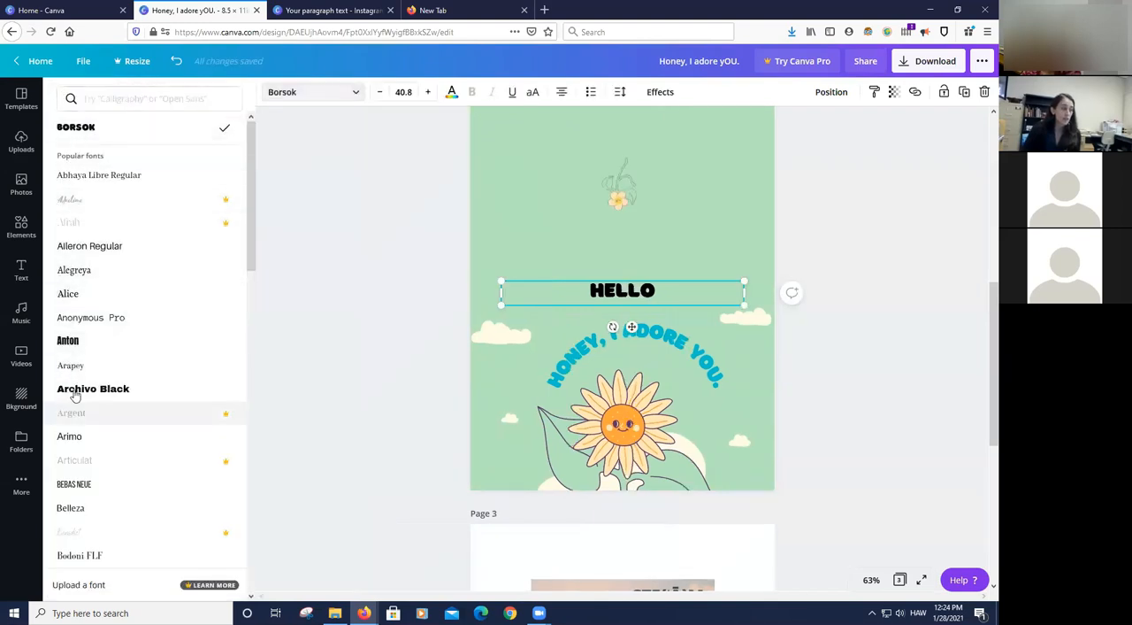
pyautogui.click(74, 297)
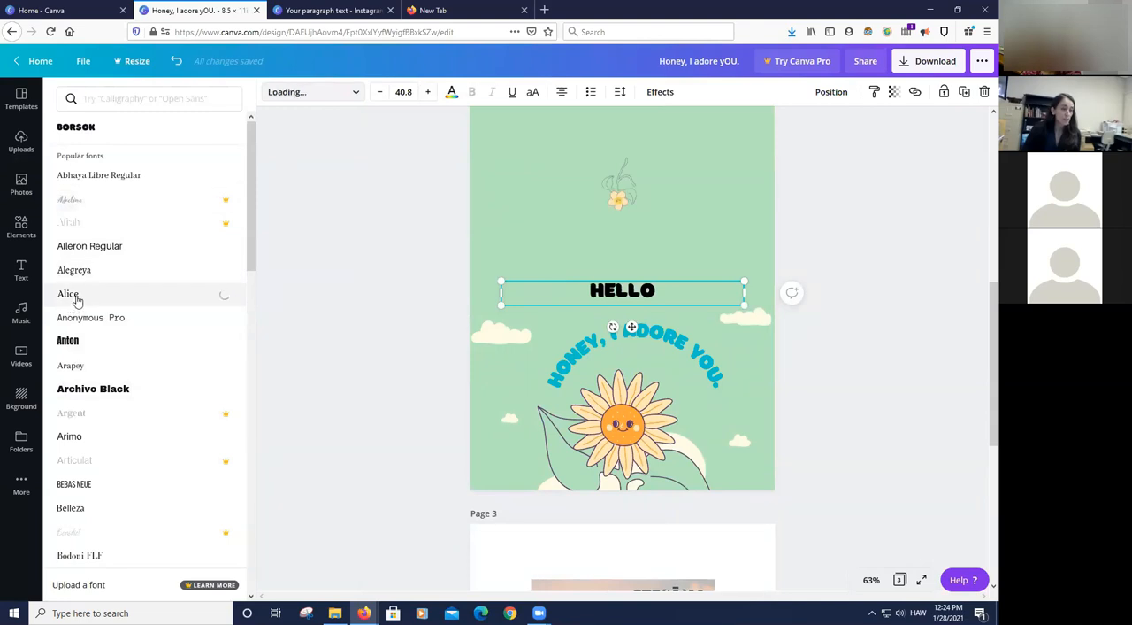
pyautogui.click(882, 245)
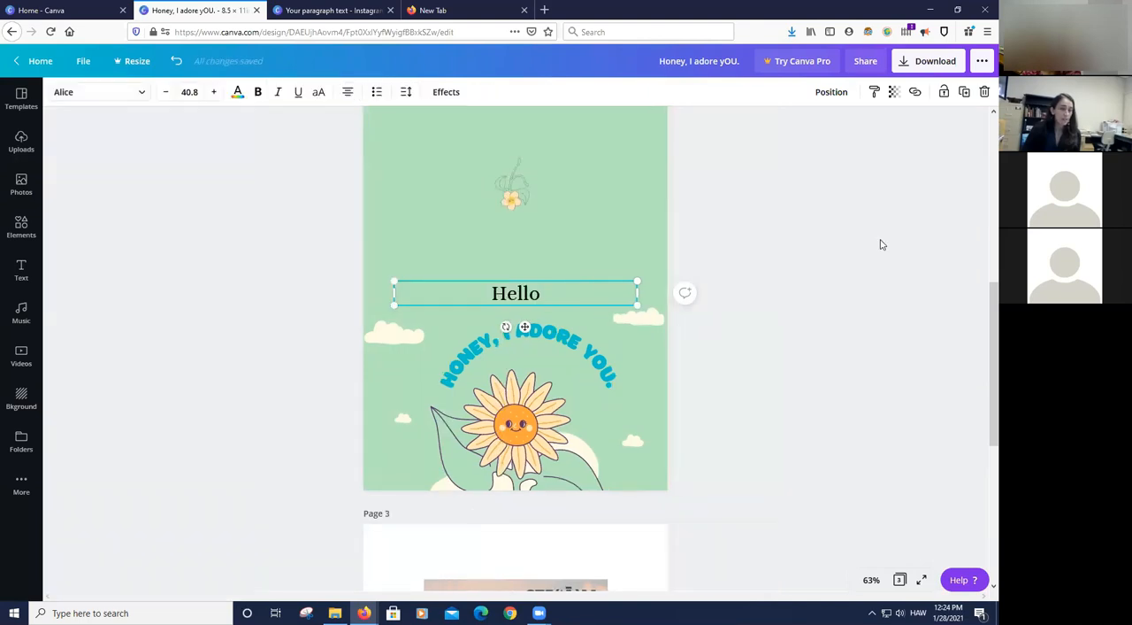
# - Duplicate the sunflower on page 2 and place the copy to the left of the original
pyautogui.scroll(5, 890, 275)
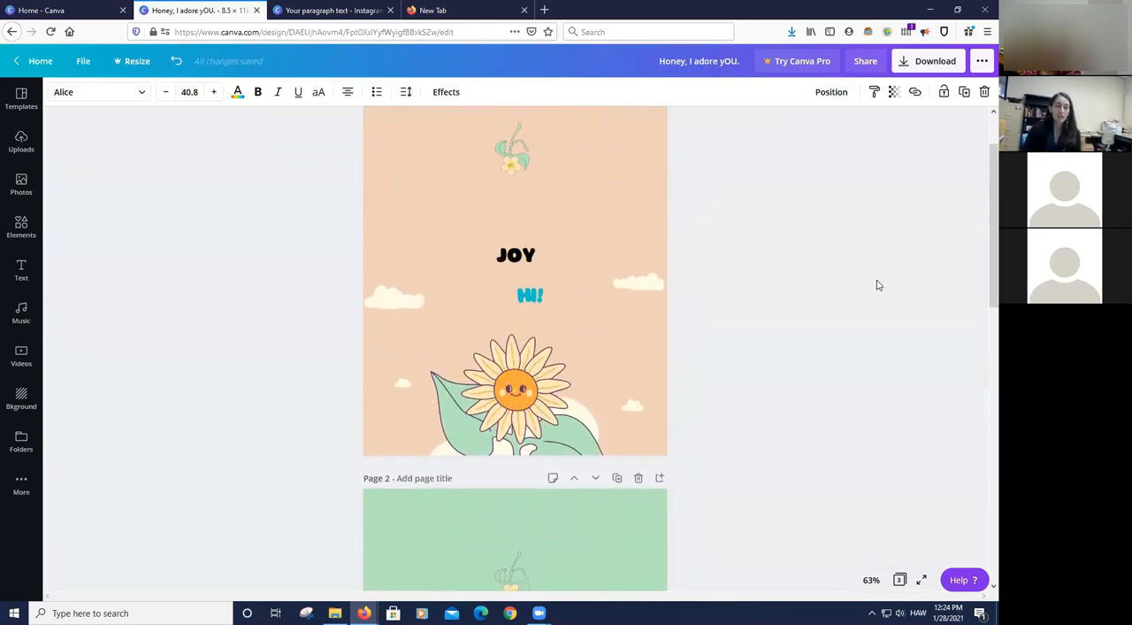
pyautogui.click(878, 285)
pyautogui.scroll(-1, 803, 327)
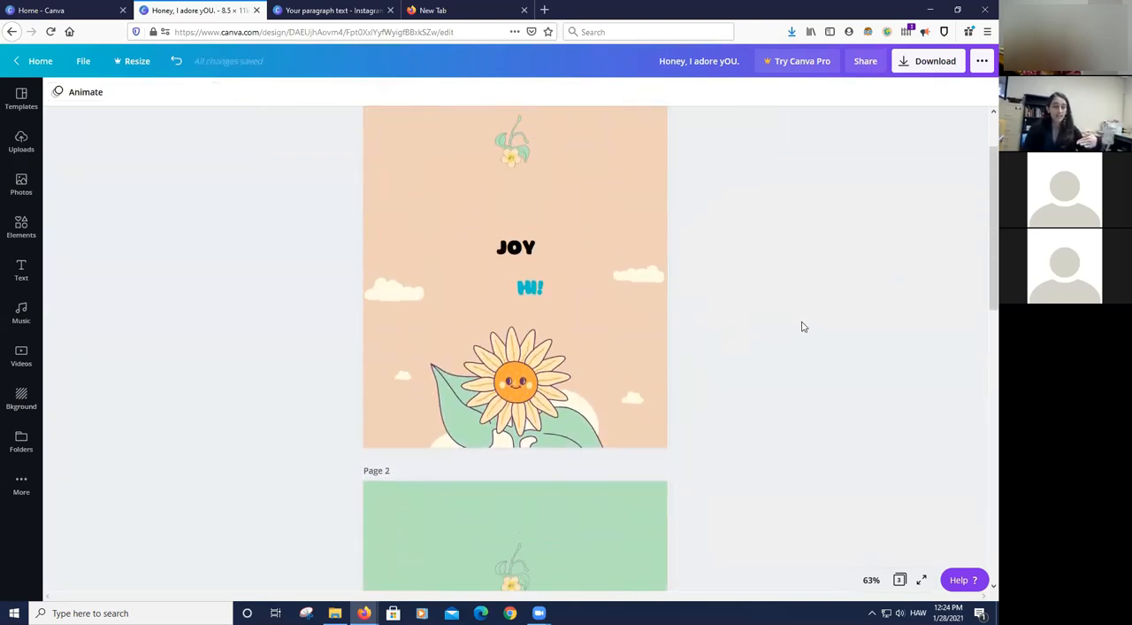
pyautogui.scroll(-5, 803, 327)
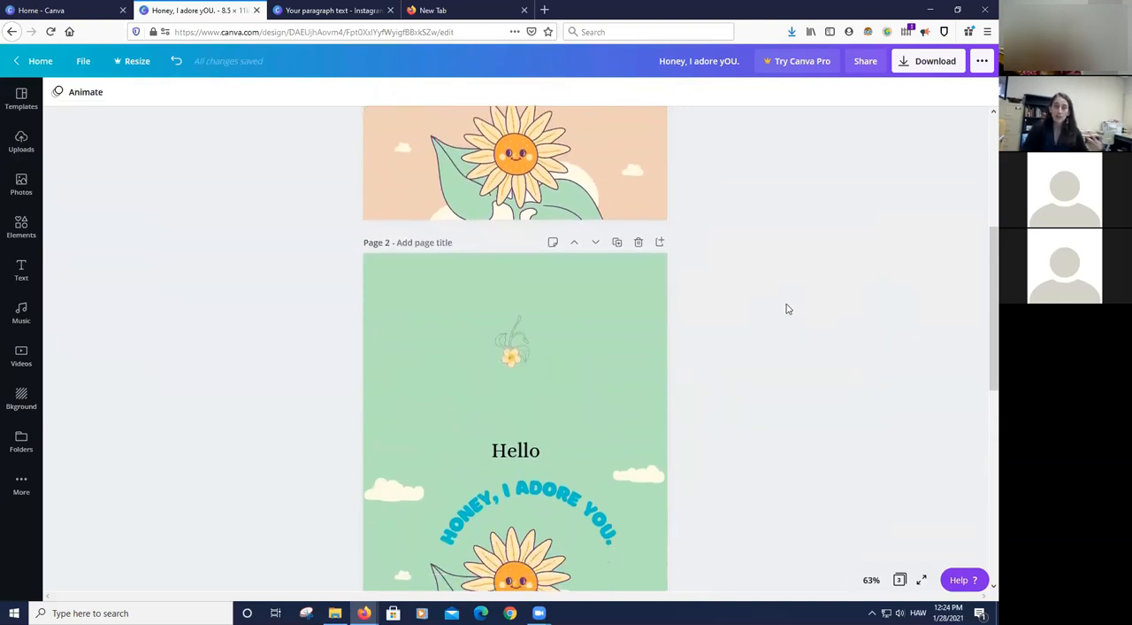
pyautogui.scroll(-2, 789, 306)
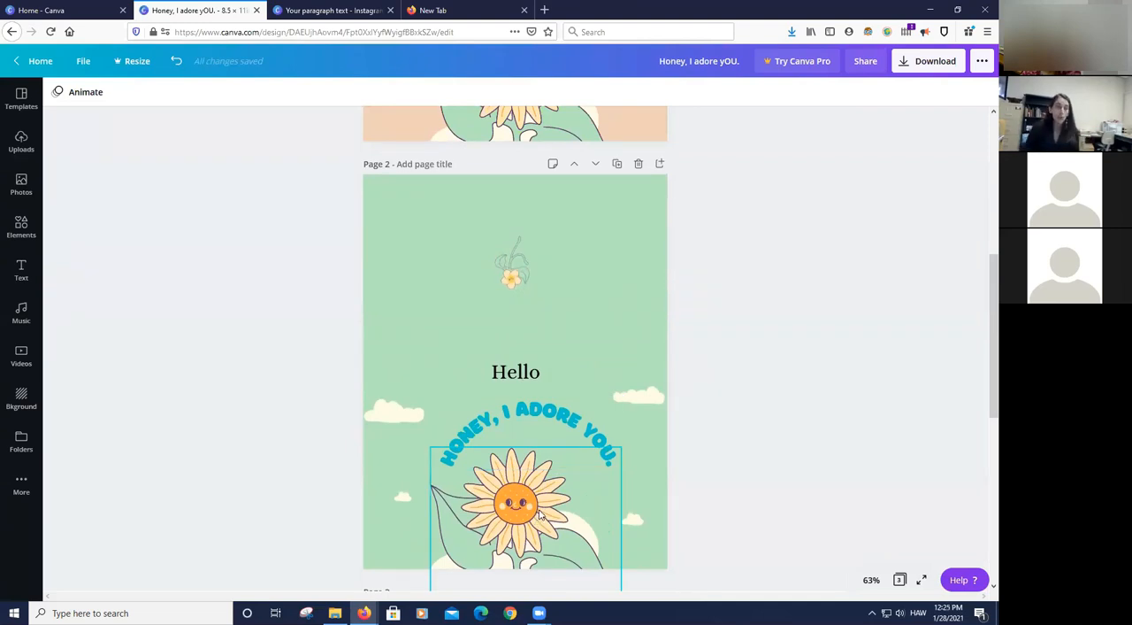
pyautogui.click(549, 513)
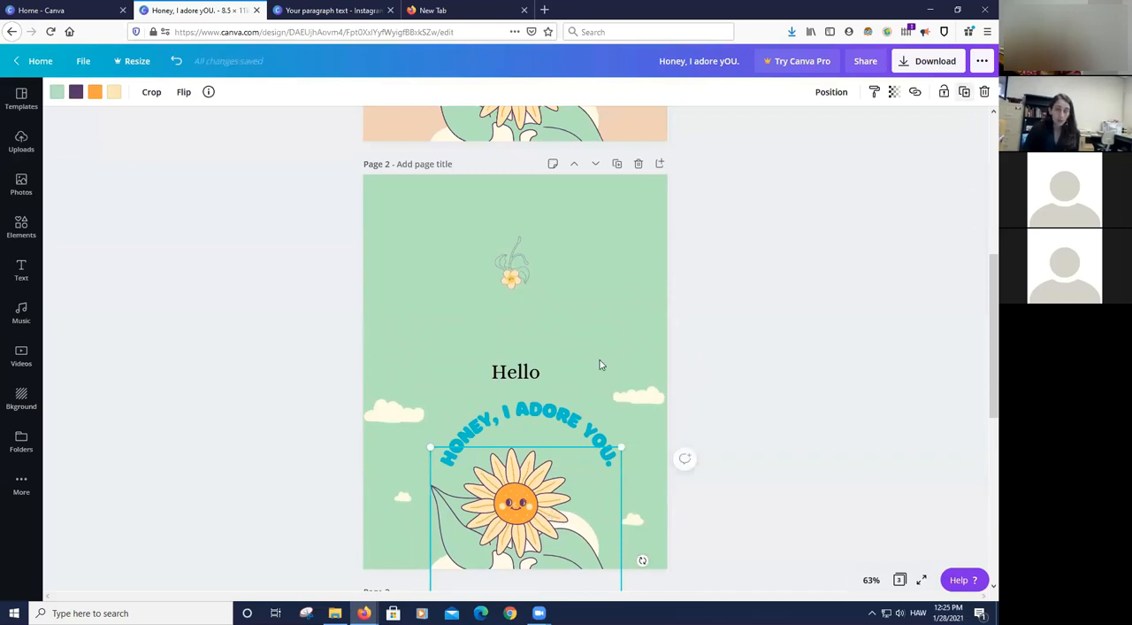
pyautogui.scroll(-3, 893, 416)
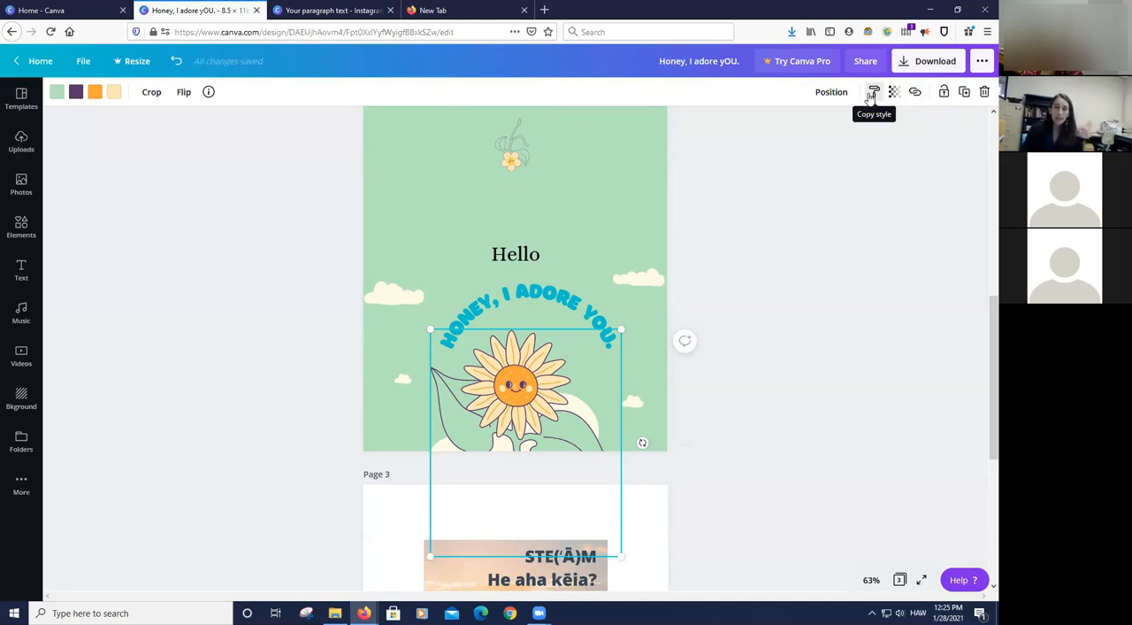
pyautogui.click(964, 92)
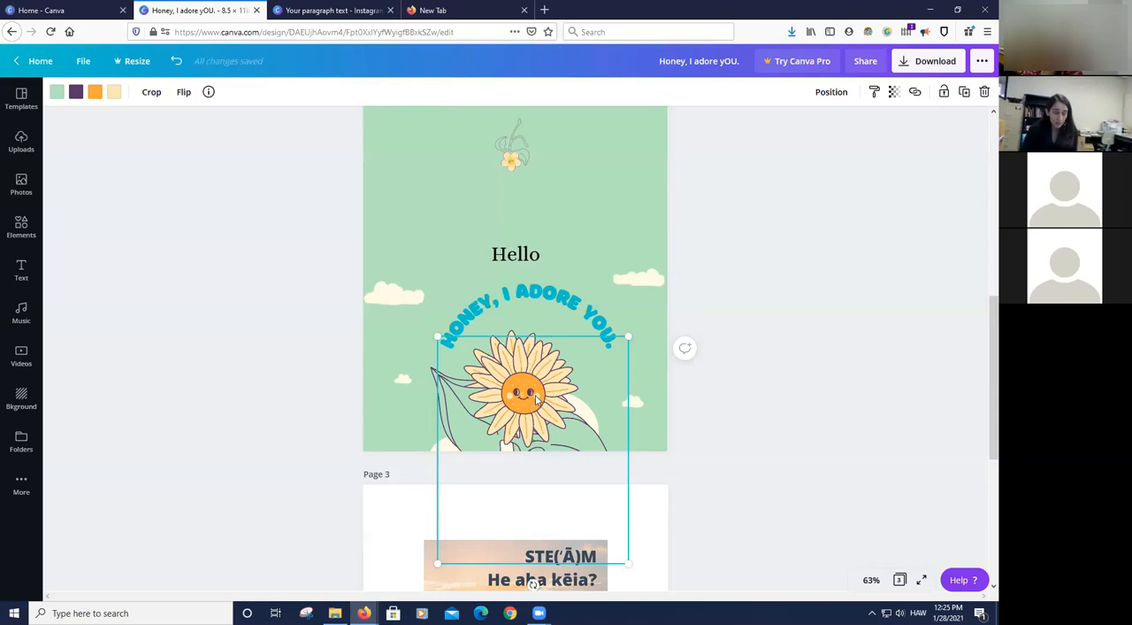
pyautogui.moveTo(532, 393); pyautogui.dragTo(448, 383)
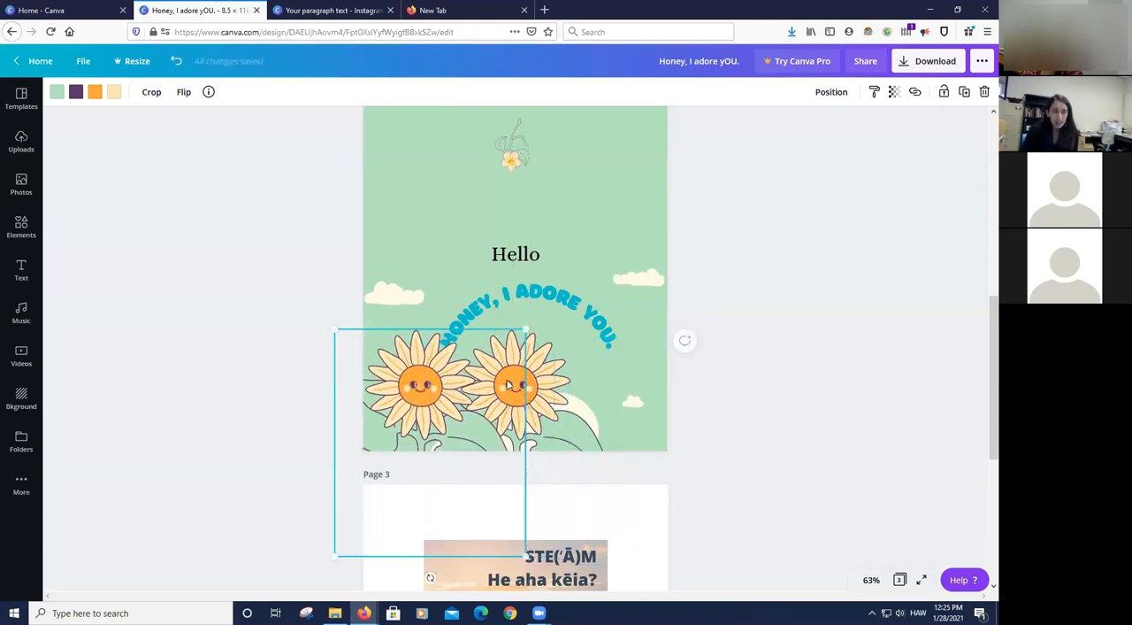
pyautogui.click(775, 376)
# - Duplicate the left sunflower on page 2 and place the new copy to the right of the middle one
pyautogui.click(479, 410)
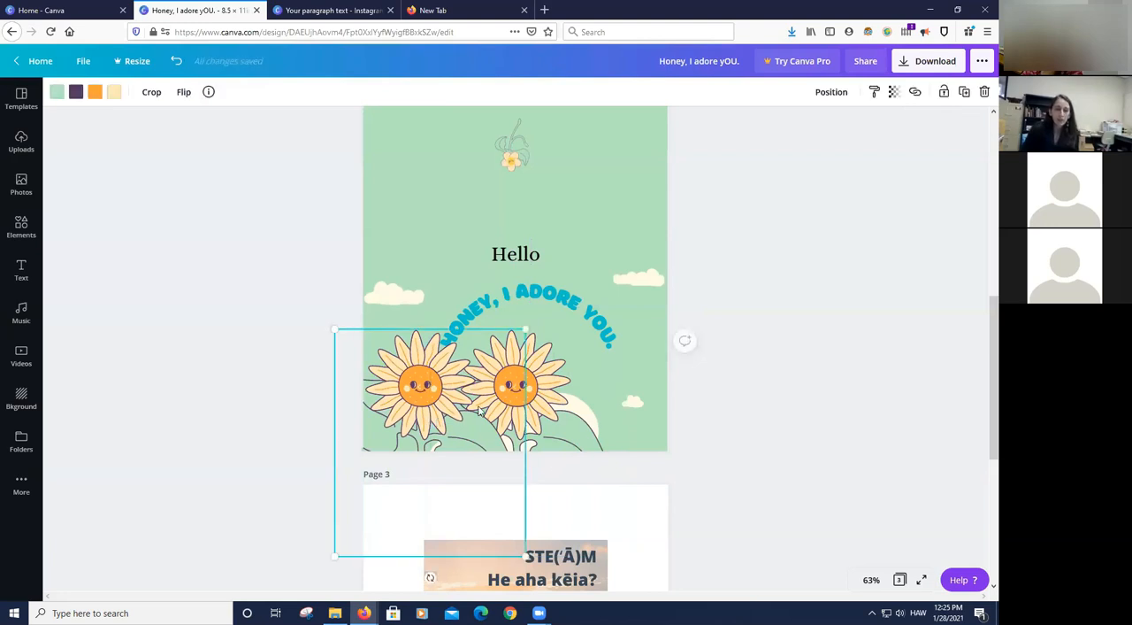
pyautogui.click(965, 94)
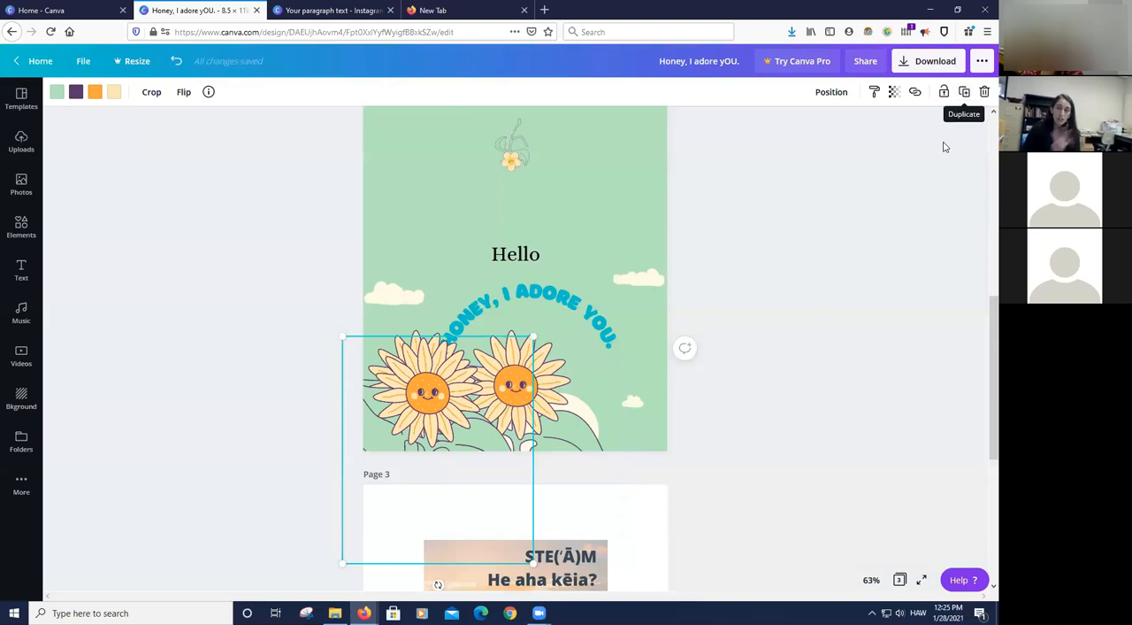
pyautogui.moveTo(449, 397); pyautogui.dragTo(598, 389)
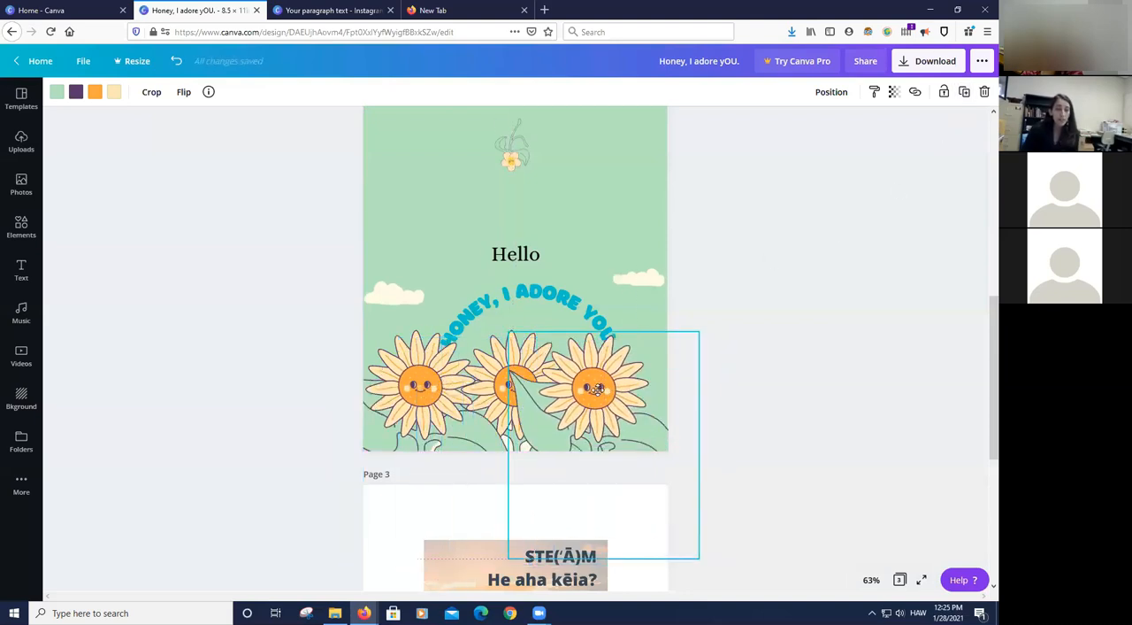
pyautogui.click(747, 384)
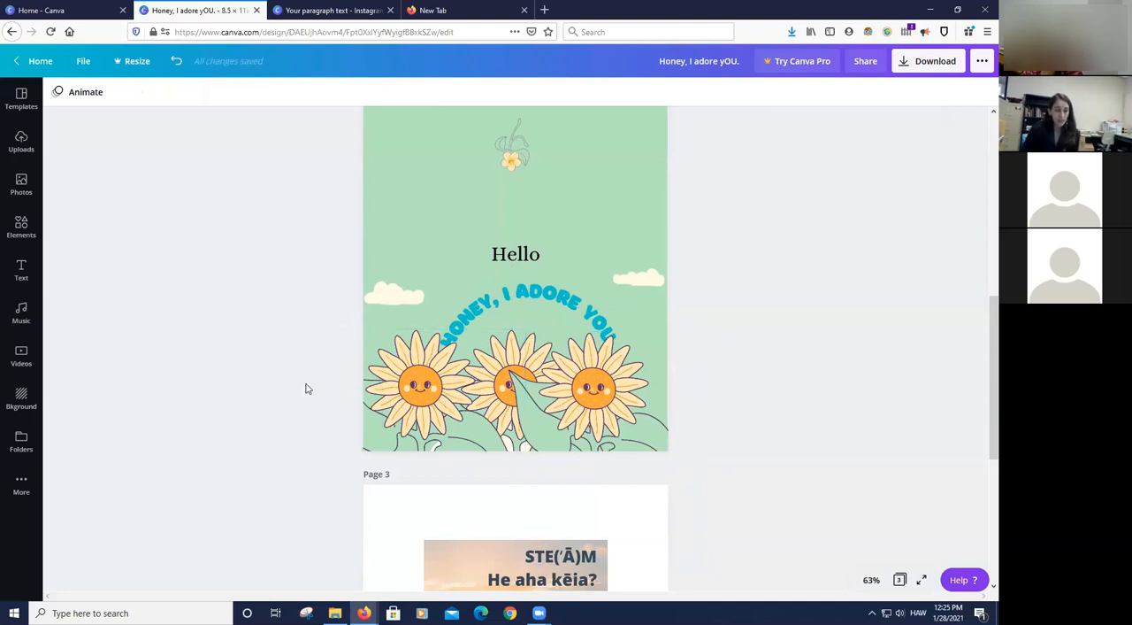
# - Try the Tidy up arrangement on the row of sunflowers and overlapping artwork on page 2, and undo it
pyautogui.moveTo(309, 393); pyautogui.dragTo(672, 403)
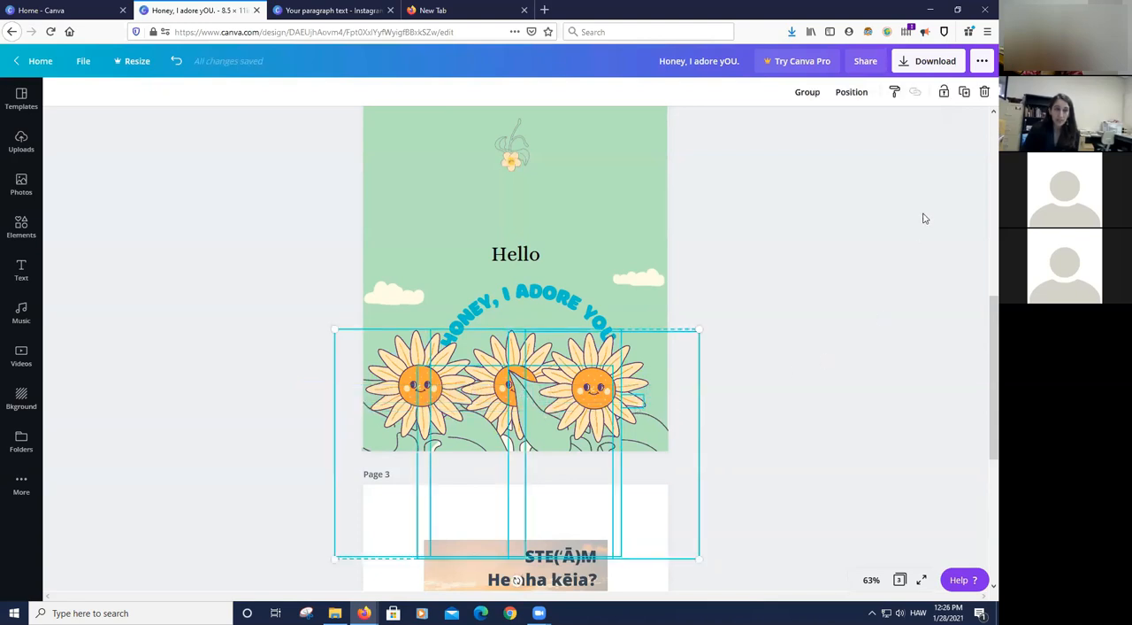
pyautogui.click(854, 94)
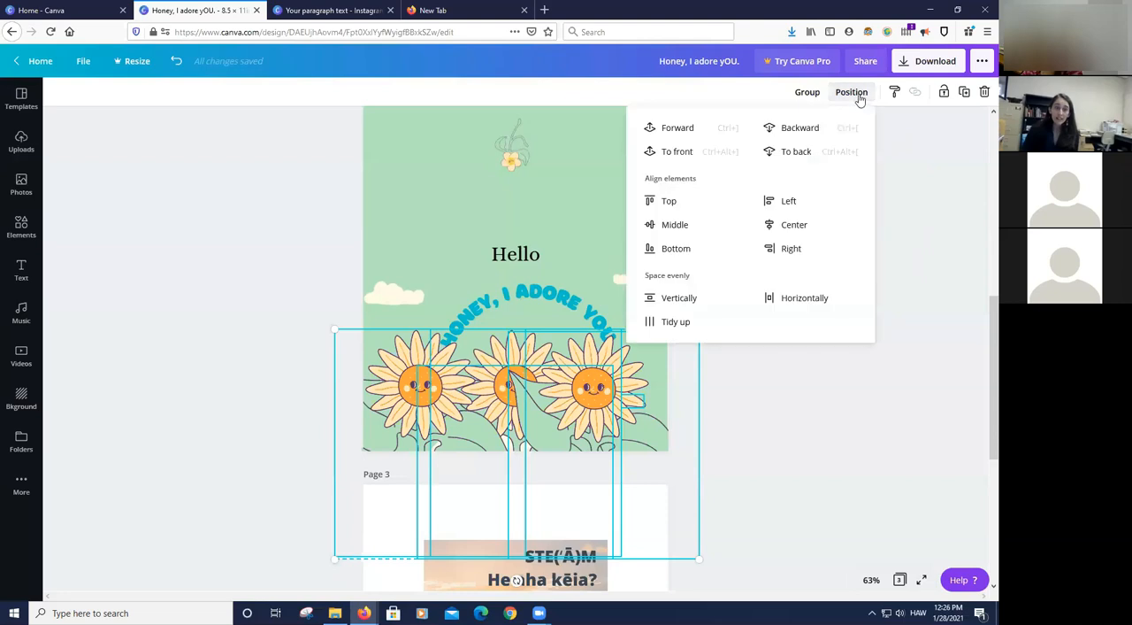
pyautogui.click(678, 322)
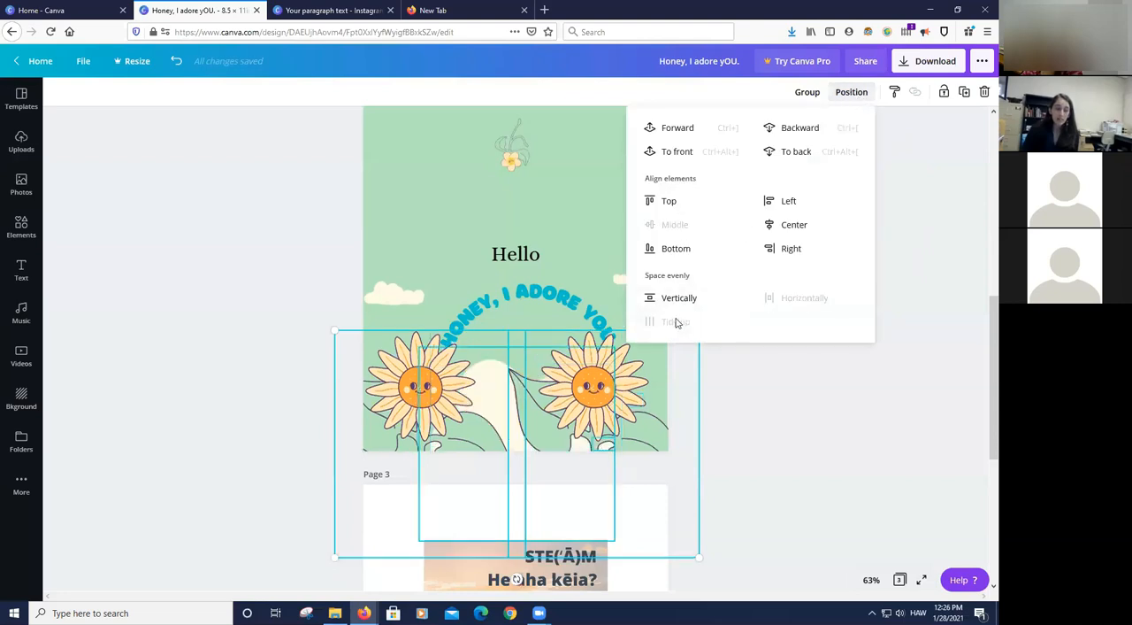
pyautogui.click(731, 456)
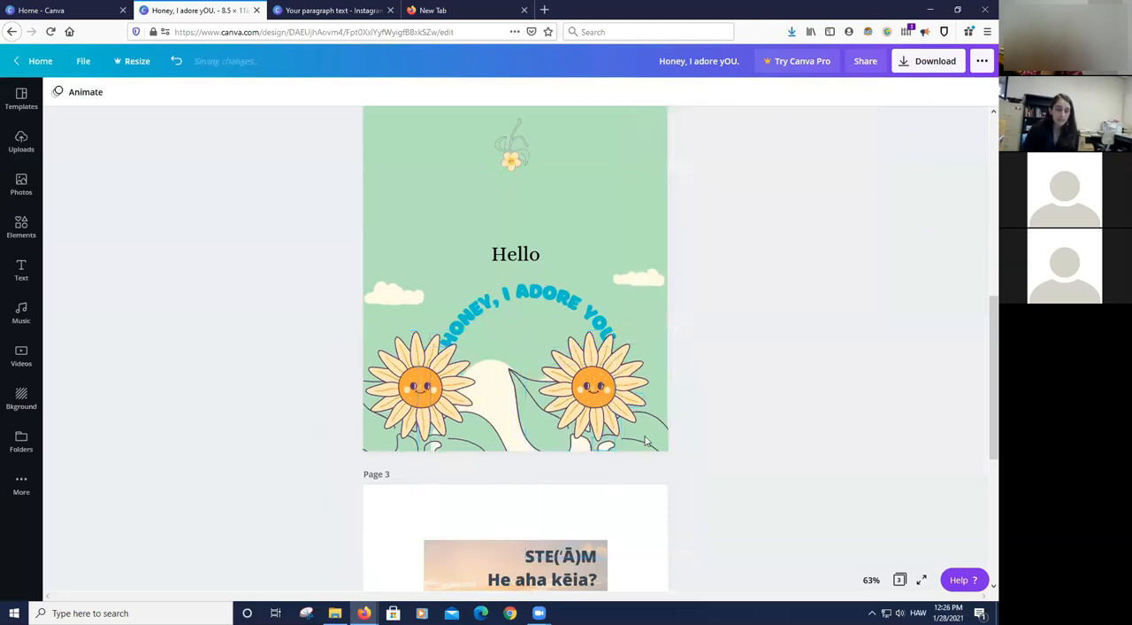
pyautogui.click(176, 60)
# - Select the row of sunflowers with the overlapping artwork on page 2 and space the elements evenly horizontally
pyautogui.moveTo(315, 372); pyautogui.dragTo(496, 395)
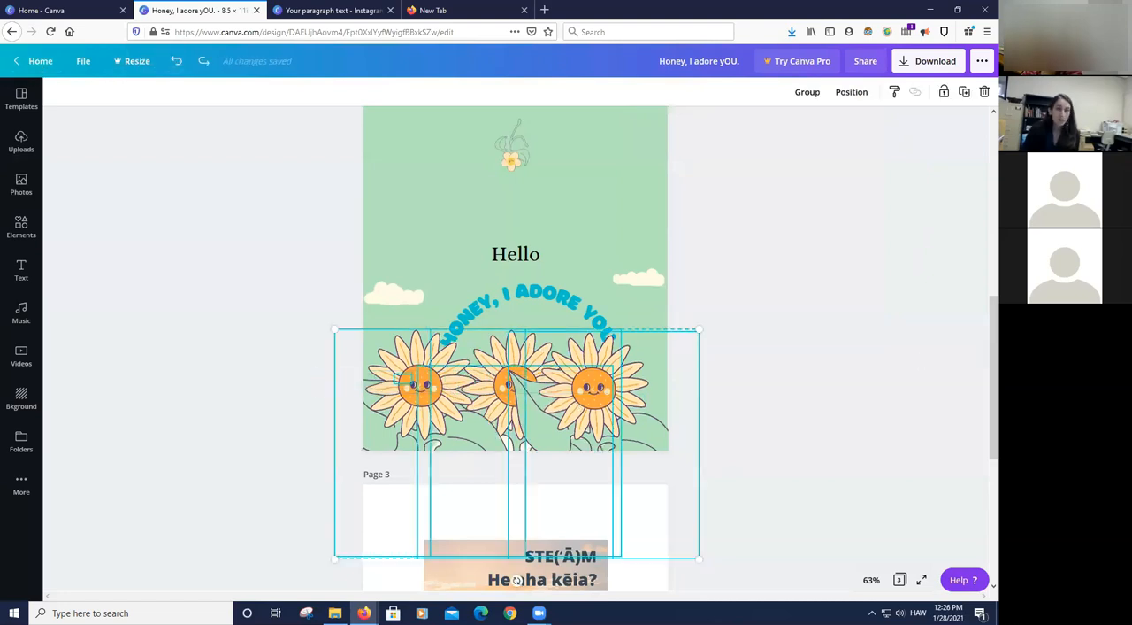
pyautogui.click(849, 92)
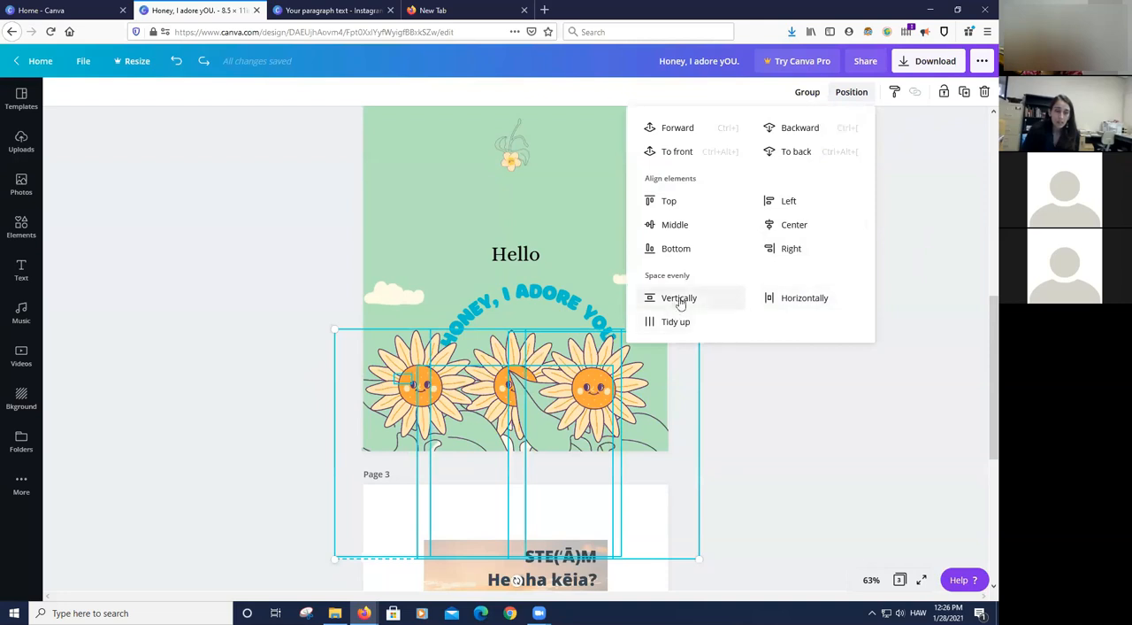
pyautogui.click(804, 297)
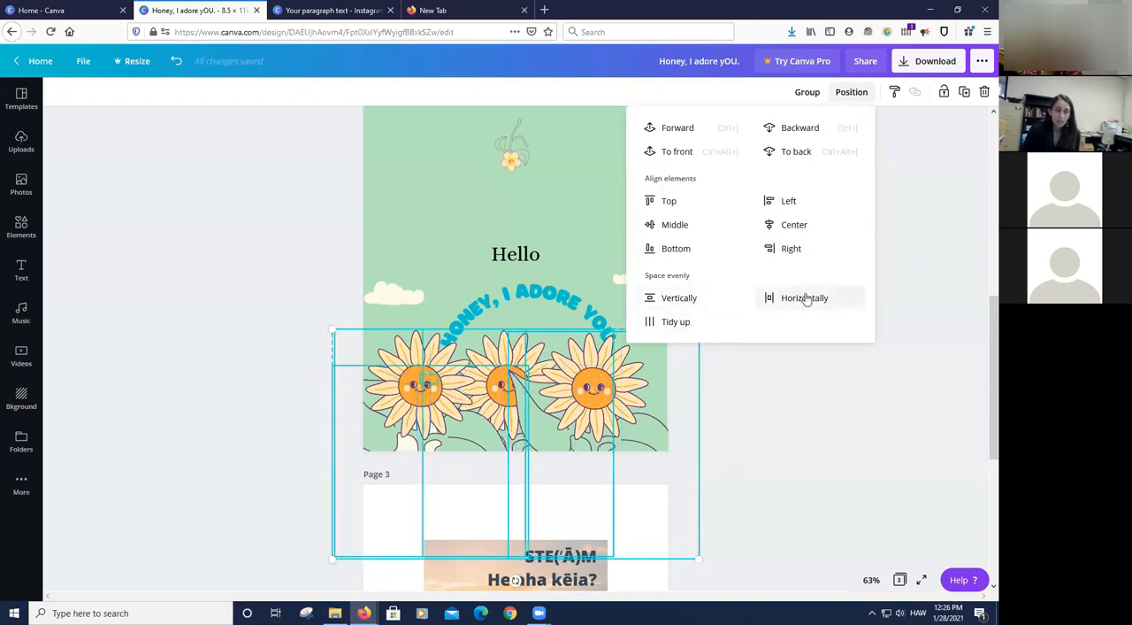
pyautogui.click(803, 399)
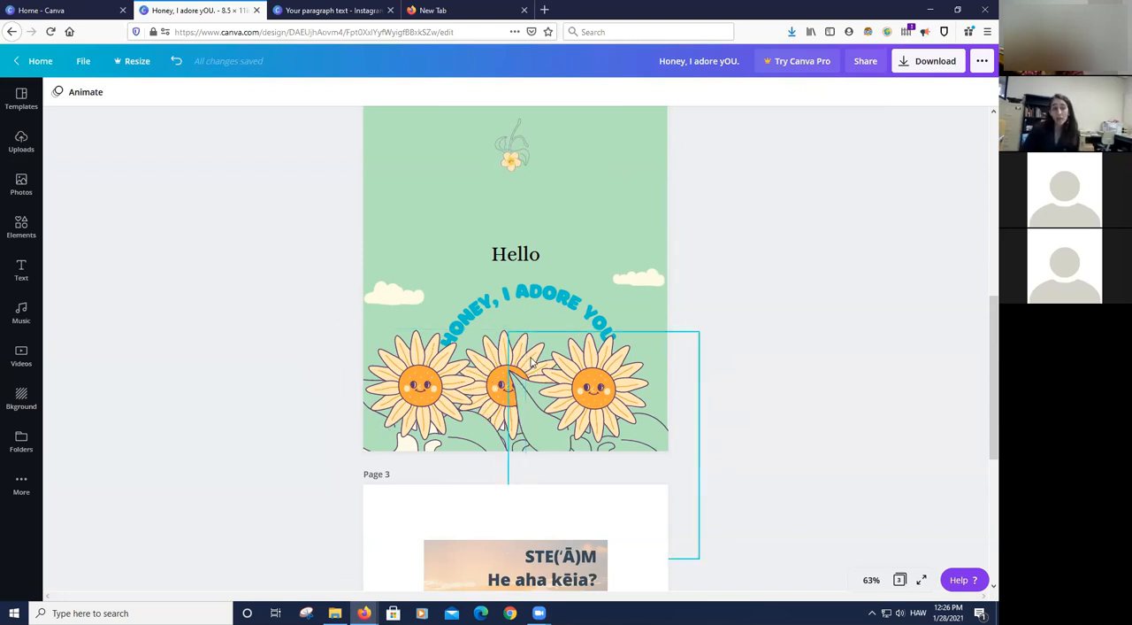
pyautogui.click(579, 387)
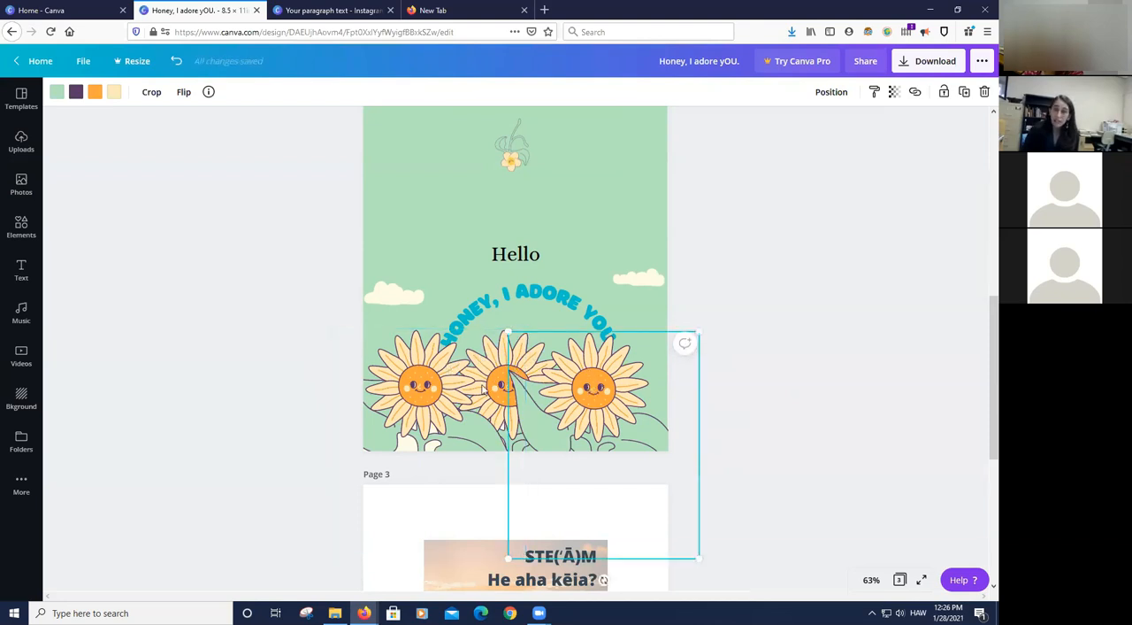
pyautogui.moveTo(518, 427); pyautogui.dragTo(441, 409)
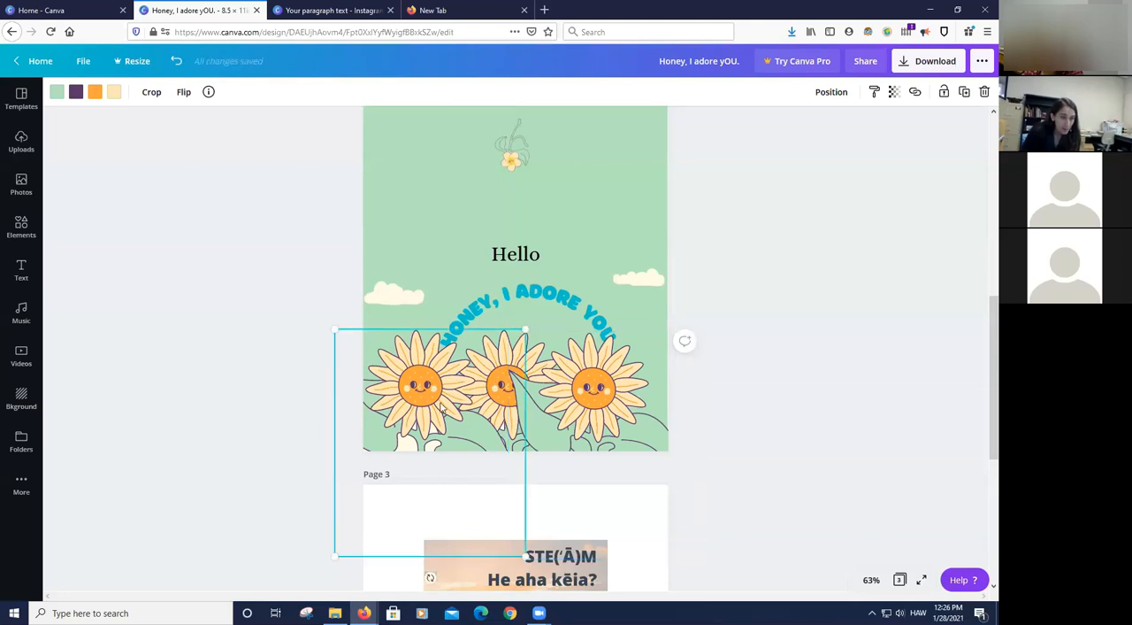
pyautogui.click(739, 401)
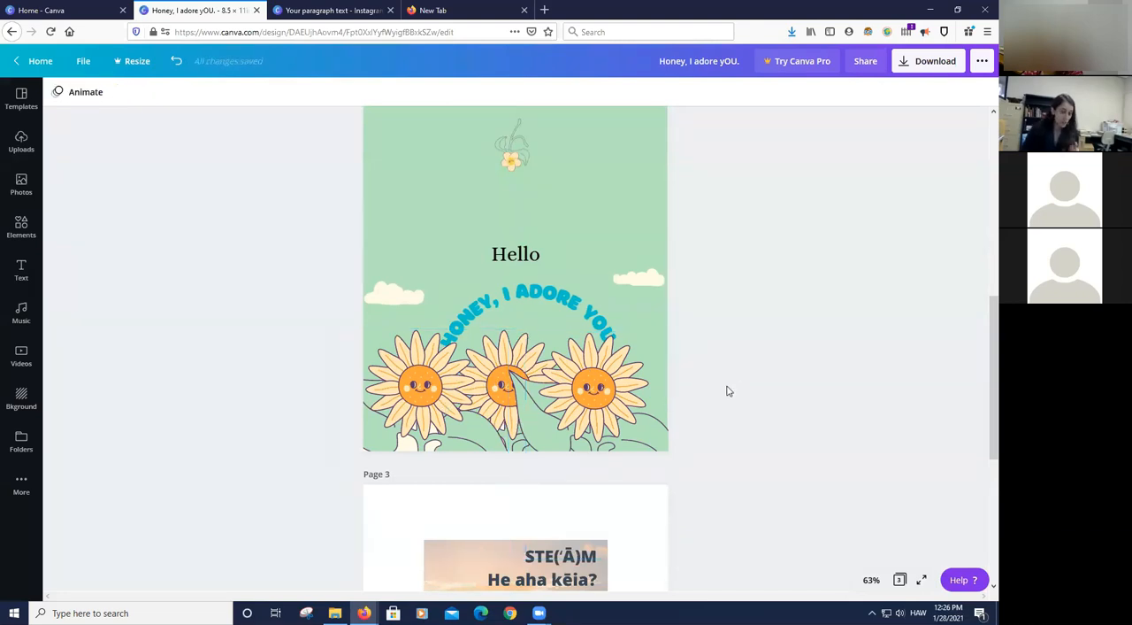
# - Try sending the right sunflower on page 2 one layer backward, and undo the change
pyautogui.click(564, 389)
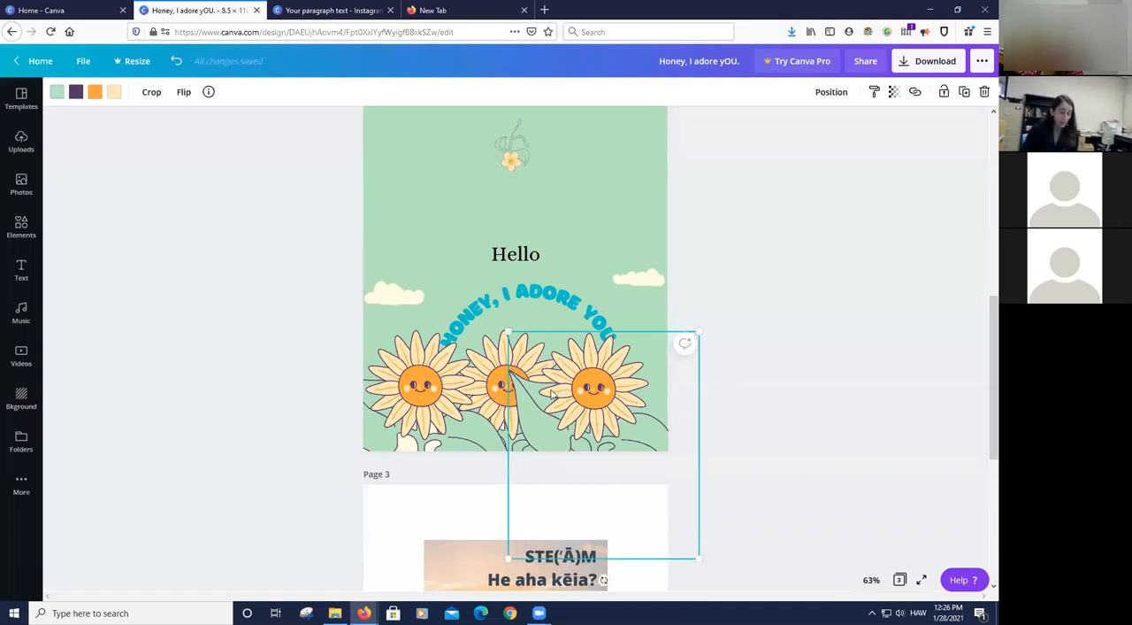
pyautogui.click(828, 91)
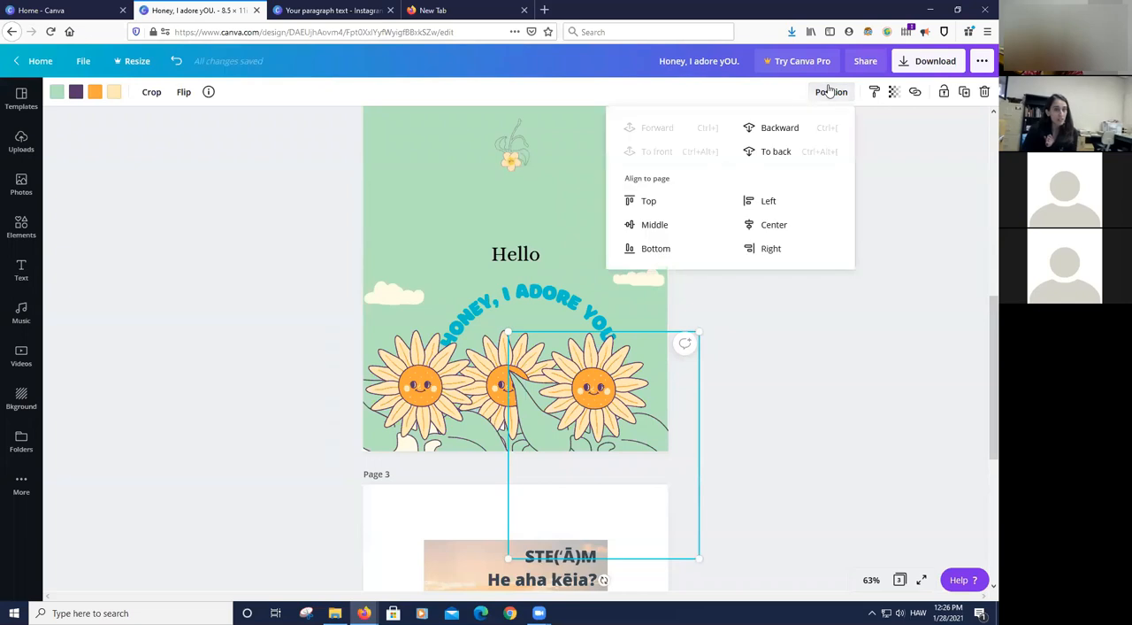
pyautogui.click(779, 128)
pyautogui.click(433, 409)
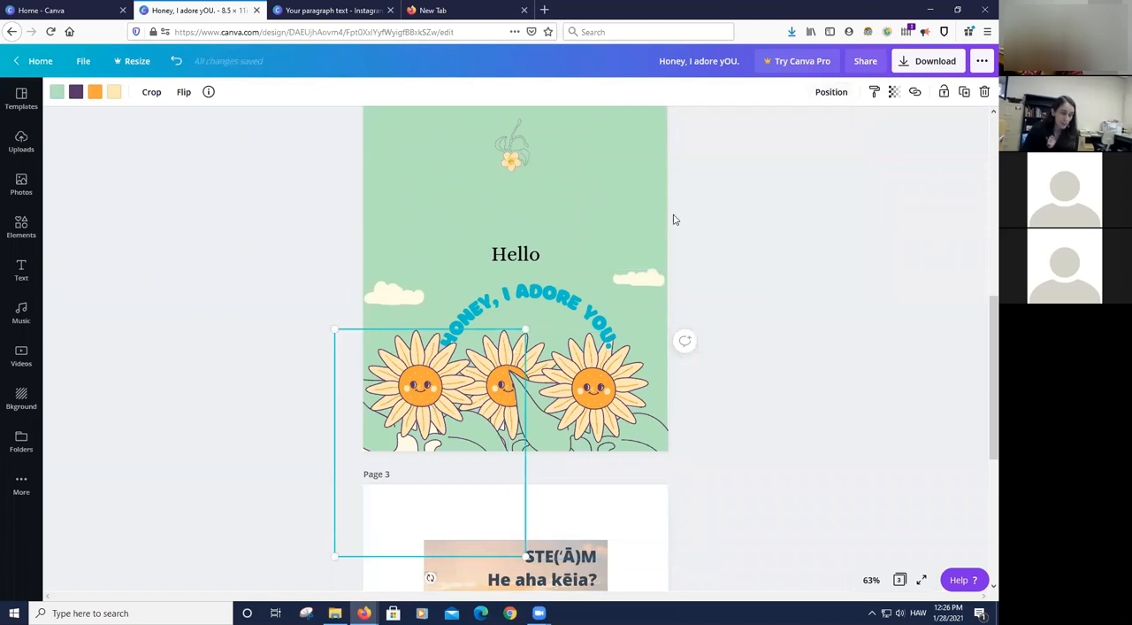
pyautogui.click(749, 367)
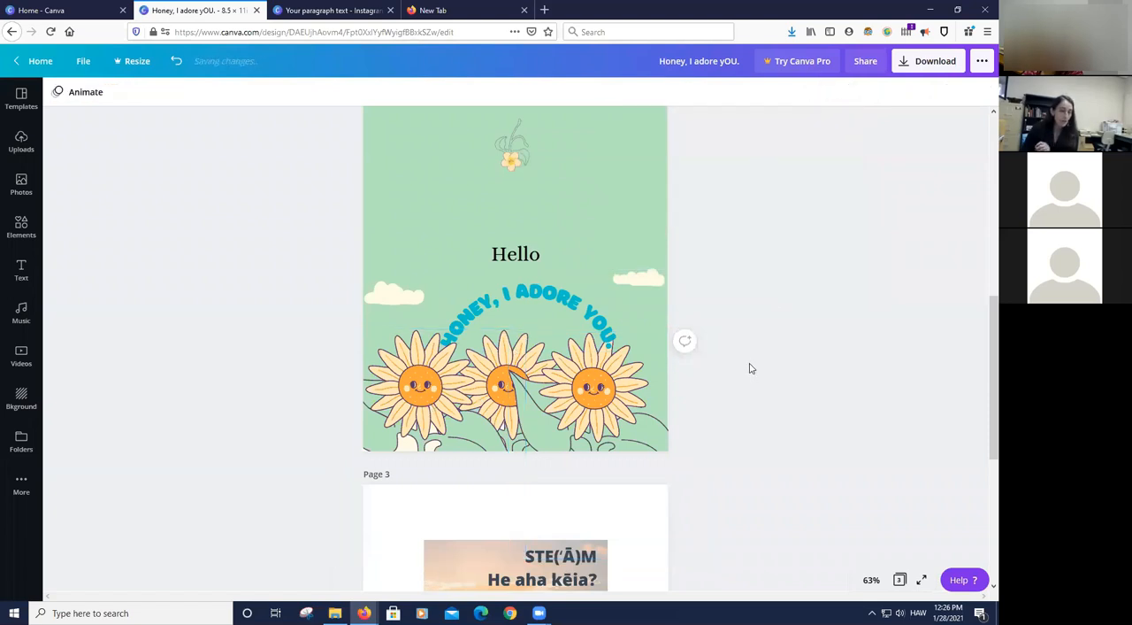
pyautogui.click(176, 60)
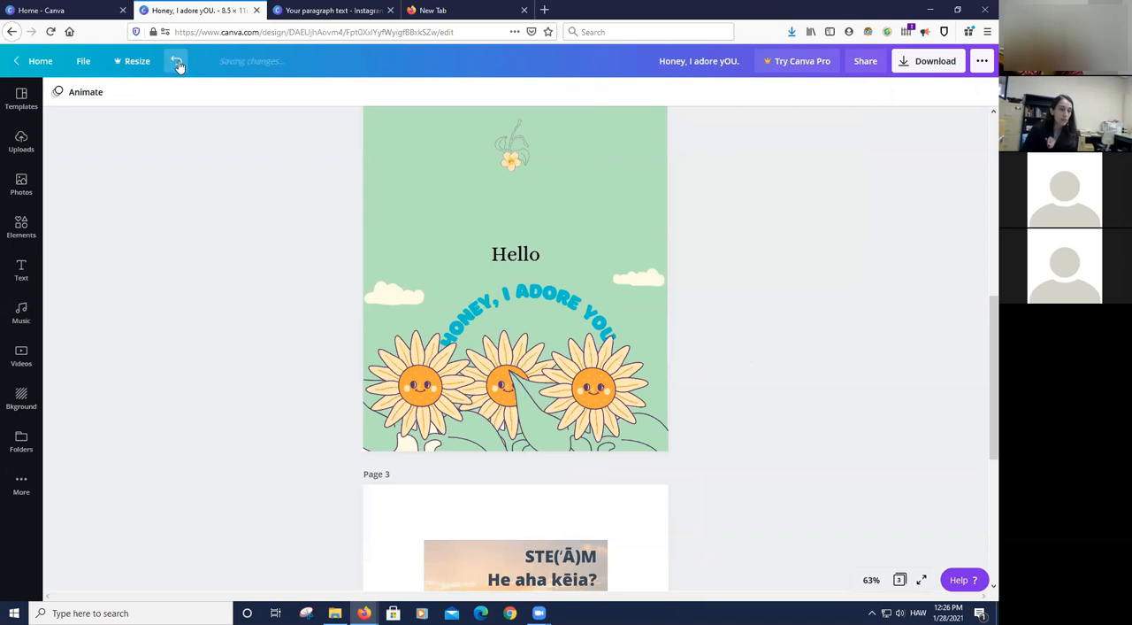
# - Try moving the left sunflower on page 2 slightly downward, and undo the move
pyautogui.click(596, 406)
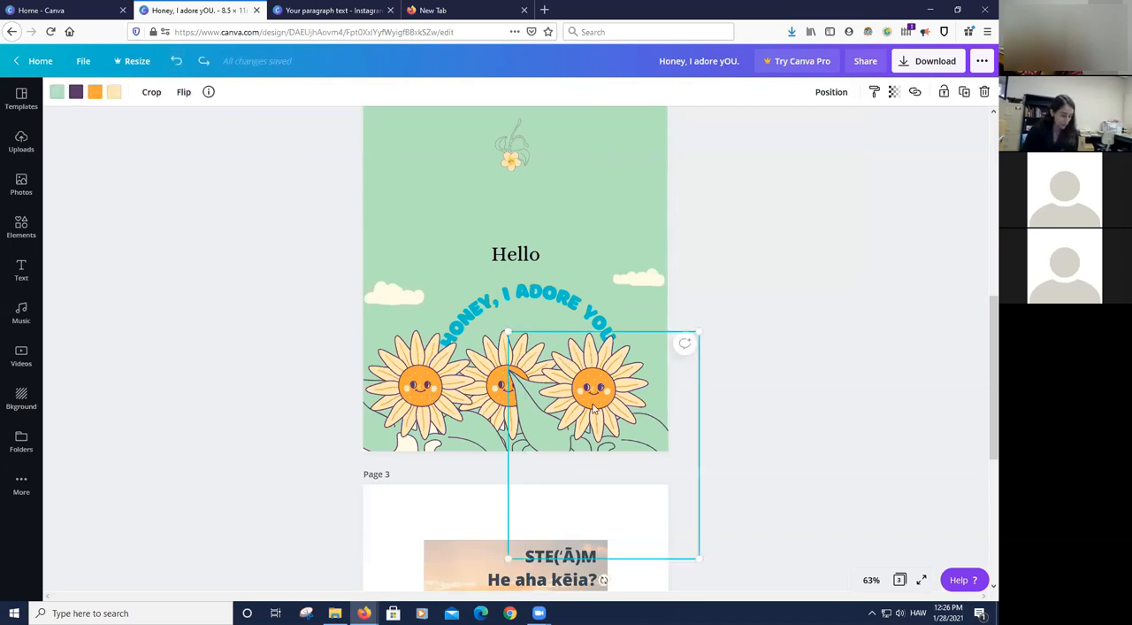
pyautogui.click(535, 408)
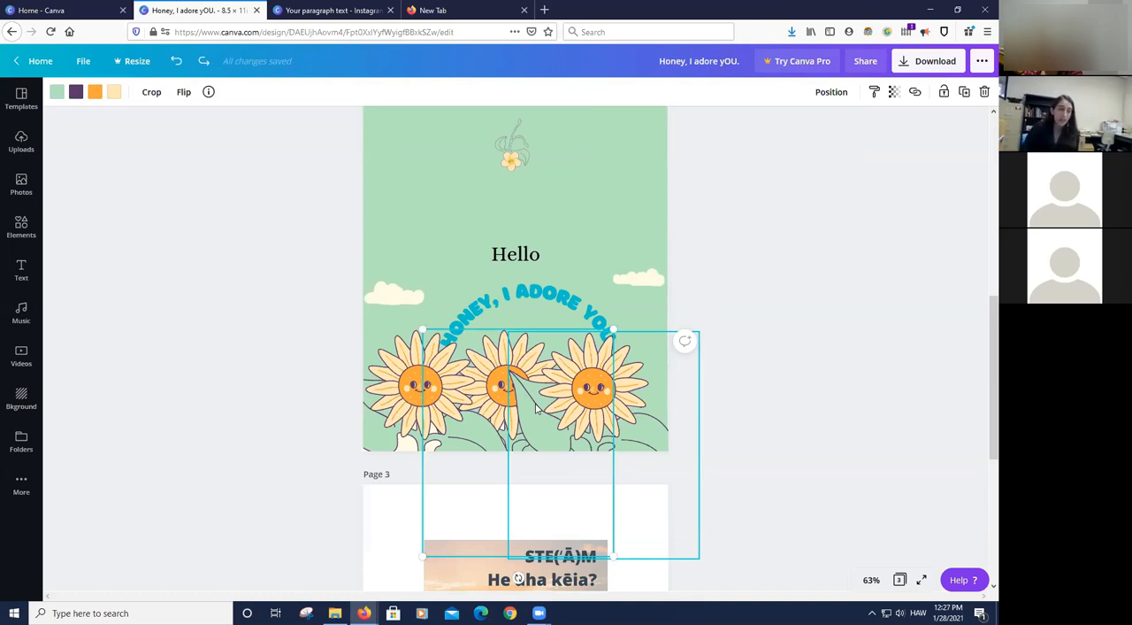
pyautogui.moveTo(493, 365); pyautogui.dragTo(488, 386)
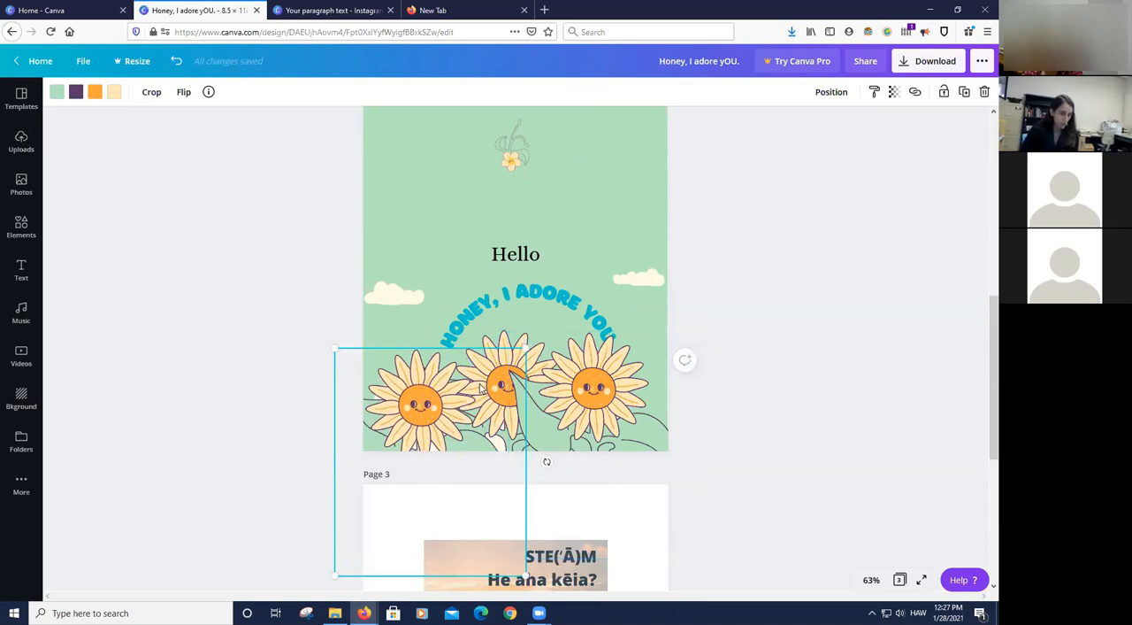
pyautogui.hotkey('ctrl', 'z')
# - Select the sunflowers on page 2 in turn to examine how their frames and leaves overlap
pyautogui.click(639, 407)
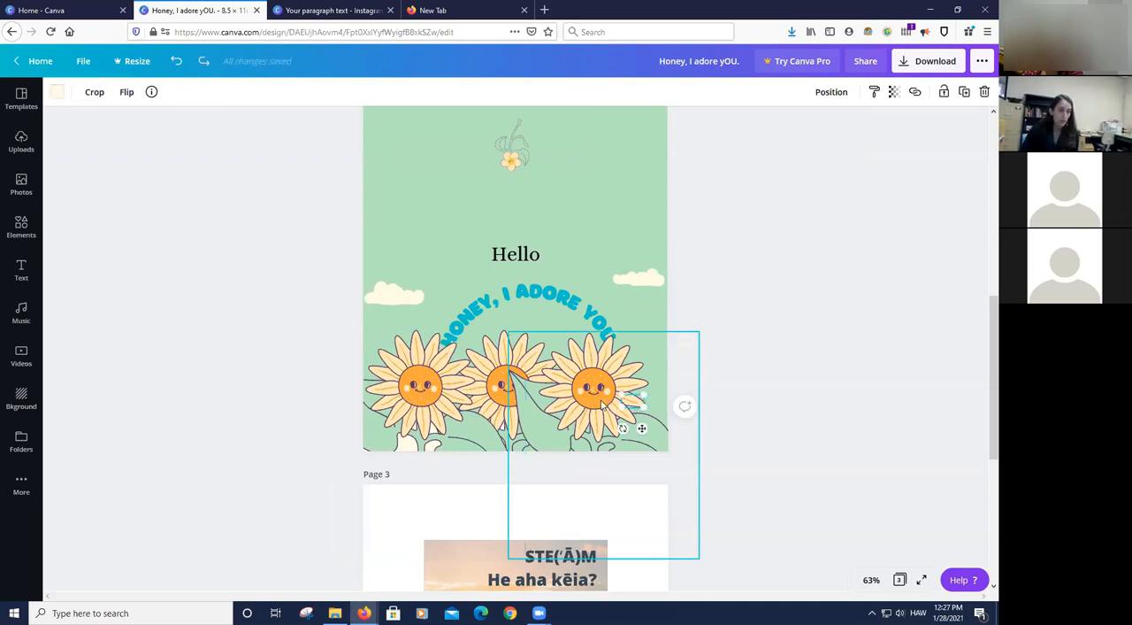
pyautogui.click(696, 389)
pyautogui.click(589, 374)
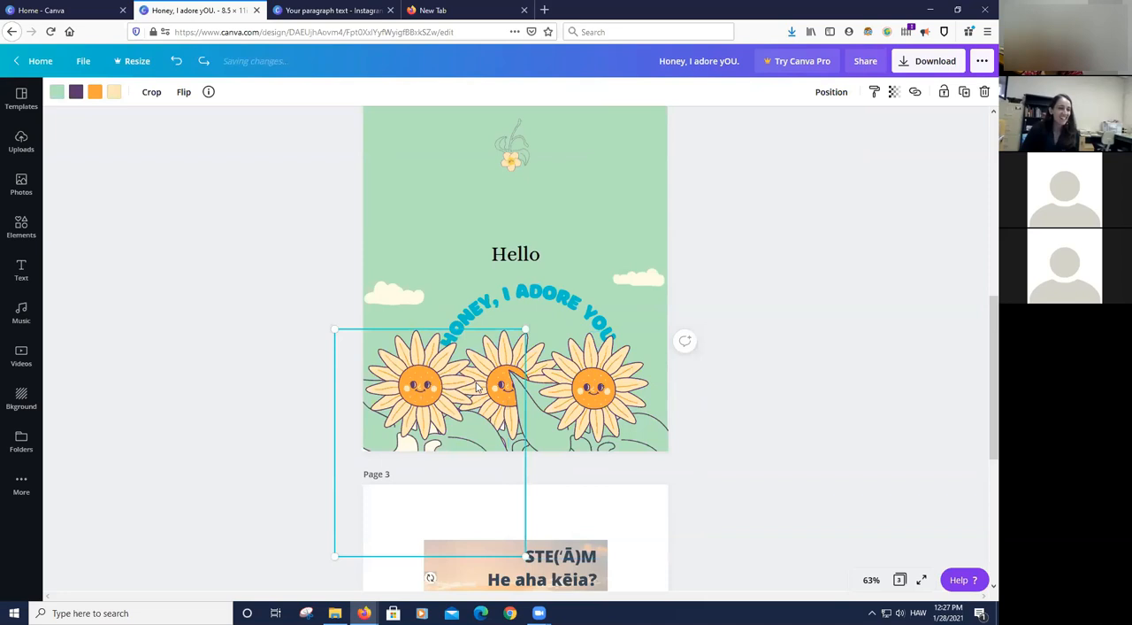
pyautogui.click(841, 331)
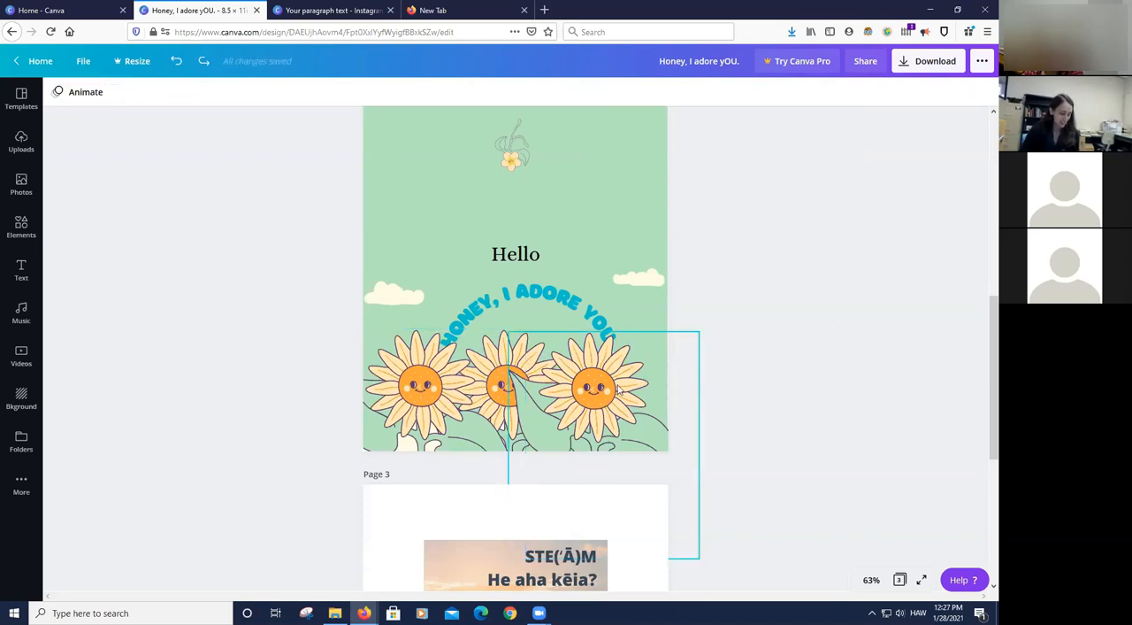
pyautogui.click(591, 388)
pyautogui.click(491, 373)
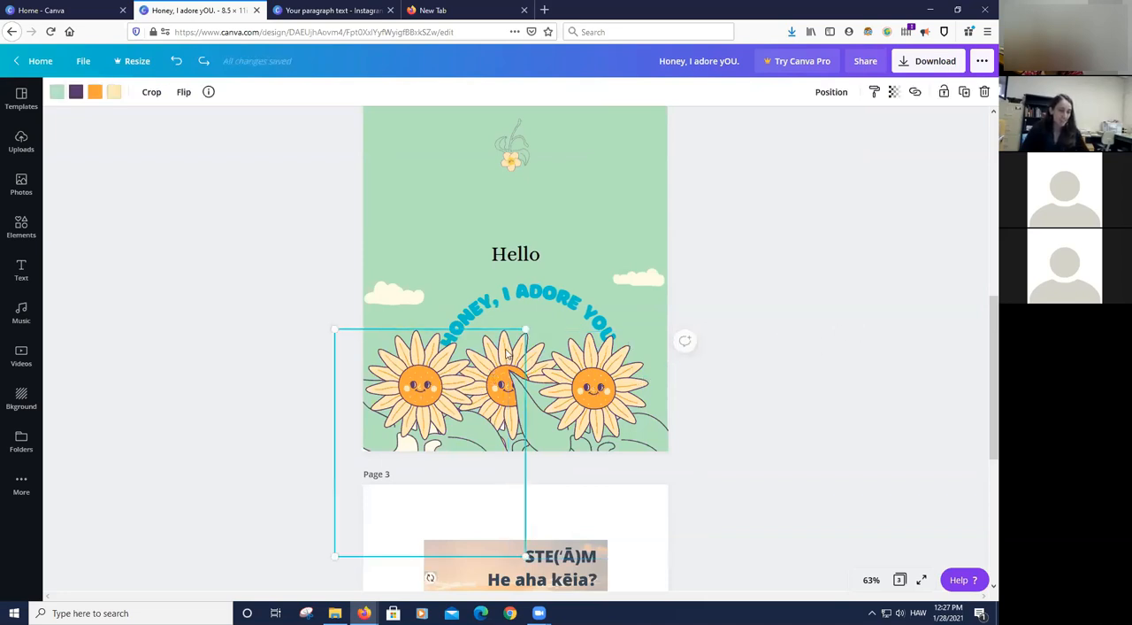
pyautogui.click(573, 373)
pyautogui.click(857, 372)
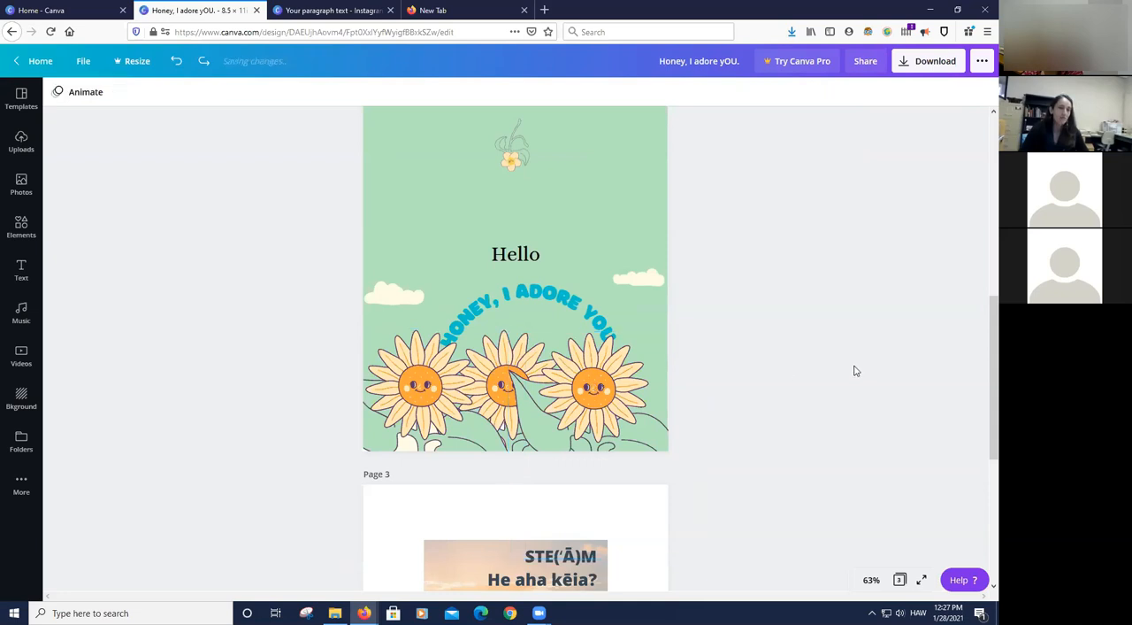
pyautogui.click(608, 414)
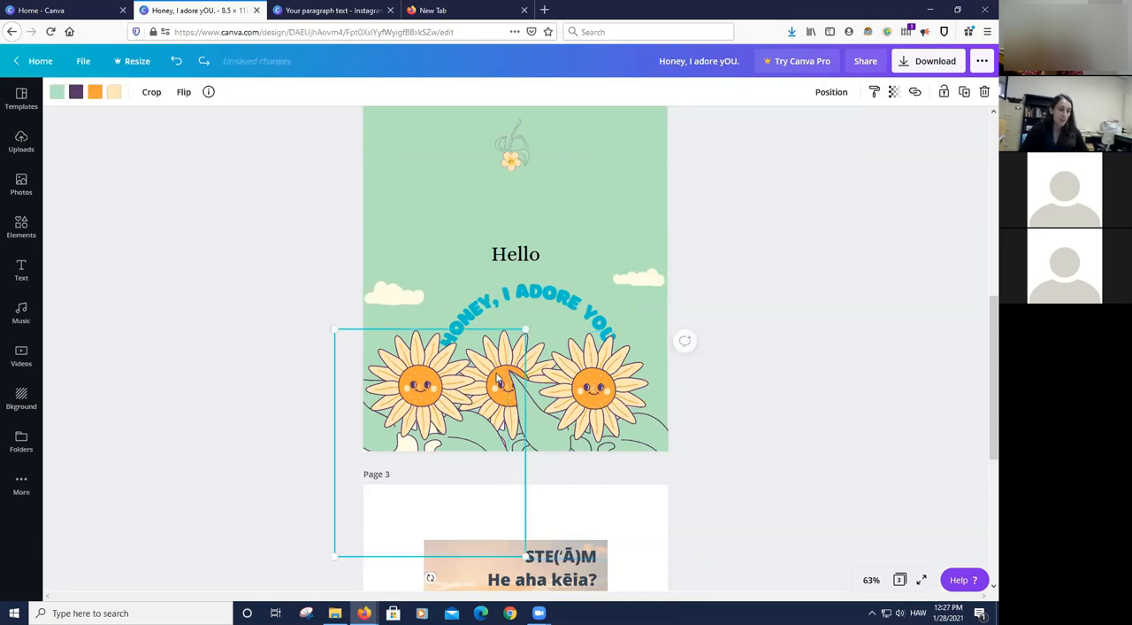
pyautogui.click(522, 411)
# - Move the right sunflower on page 2 farther right, away from the middle one
pyautogui.click(841, 374)
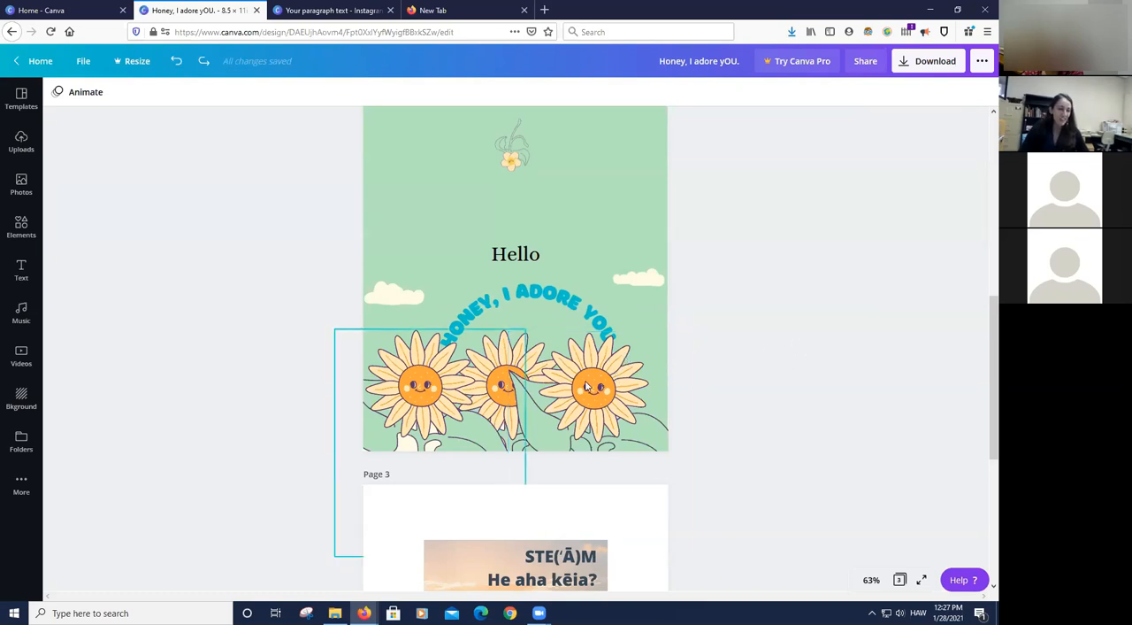
pyautogui.moveTo(595, 389); pyautogui.dragTo(629, 383)
pyautogui.click(914, 363)
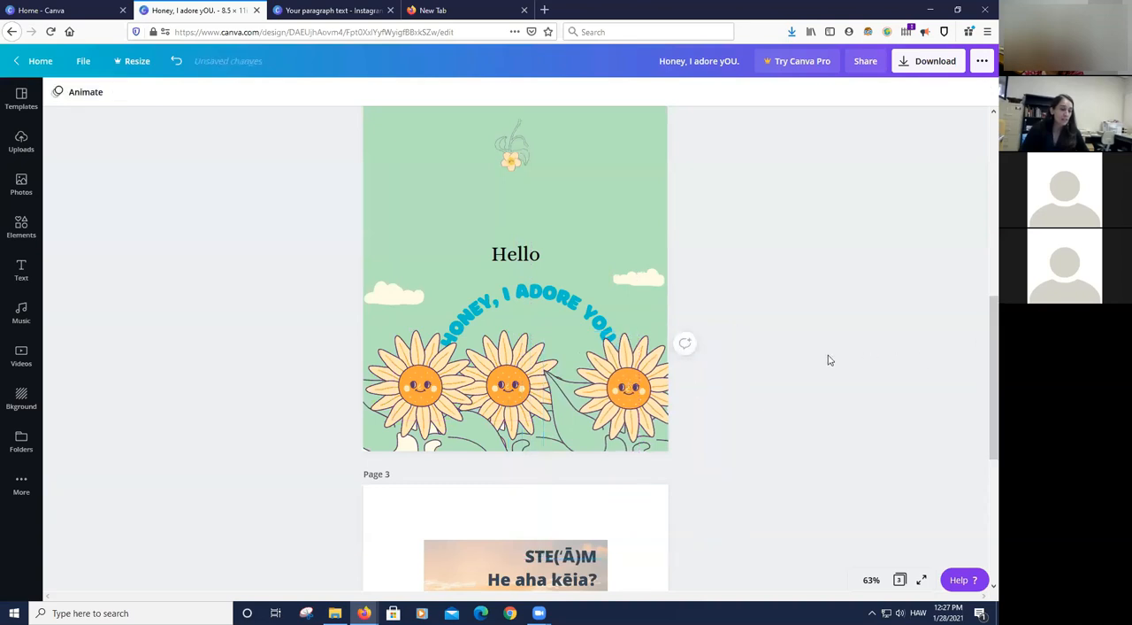
# - Try bringing the middle sunflower on page 2 forward in front of both neighbouring flowers, and undo the layering change
pyautogui.click(540, 386)
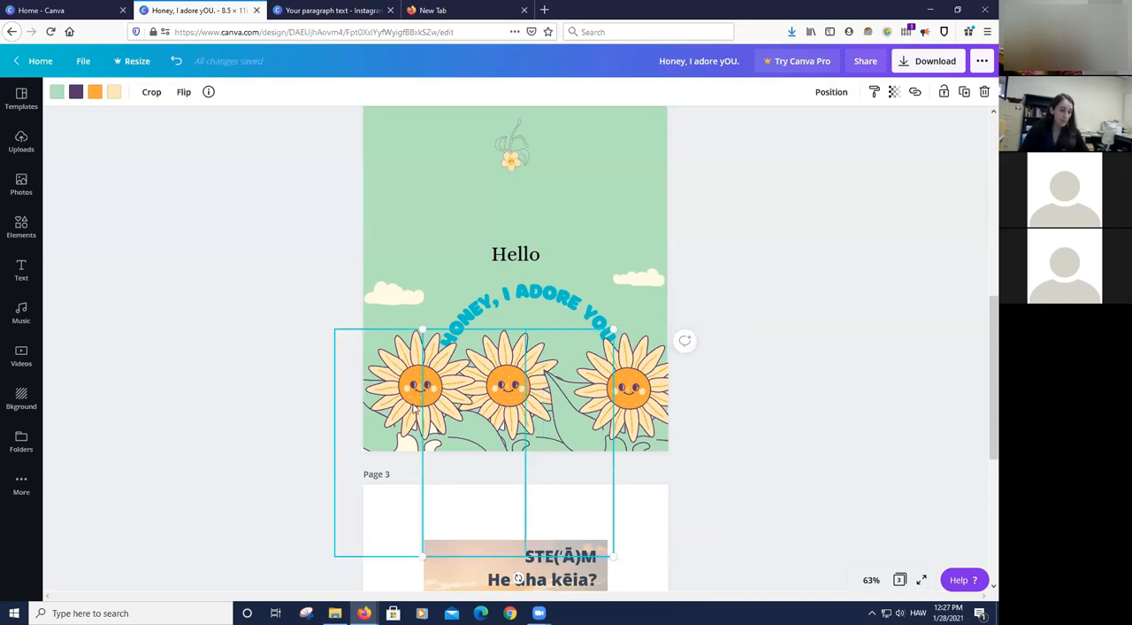
pyautogui.click(532, 398)
pyautogui.click(557, 398)
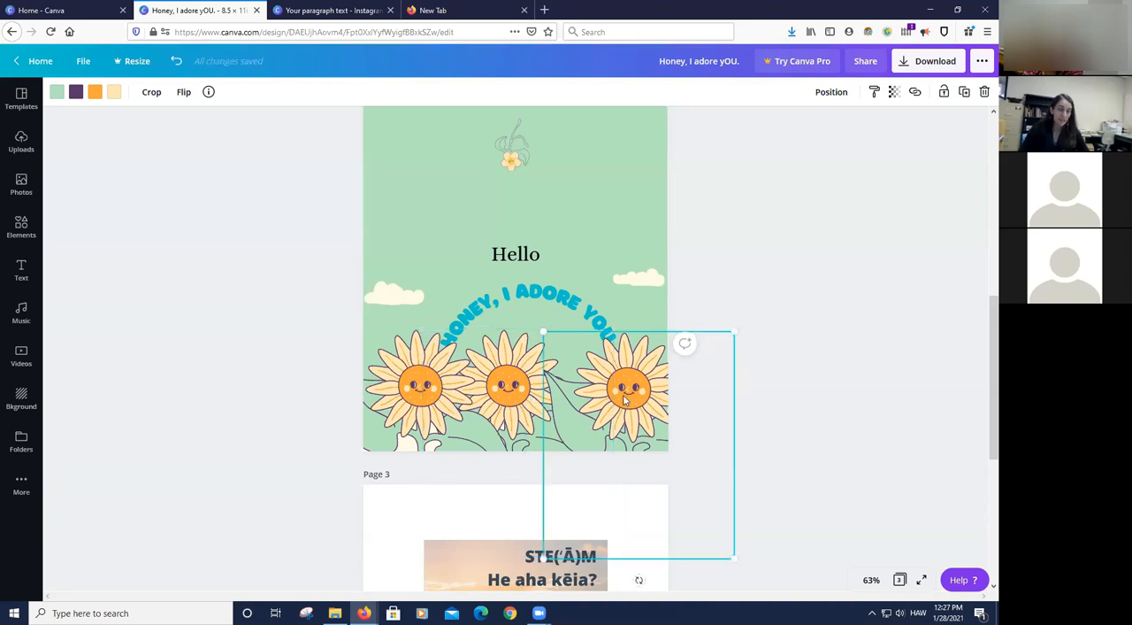
pyautogui.click(522, 390)
pyautogui.click(529, 394)
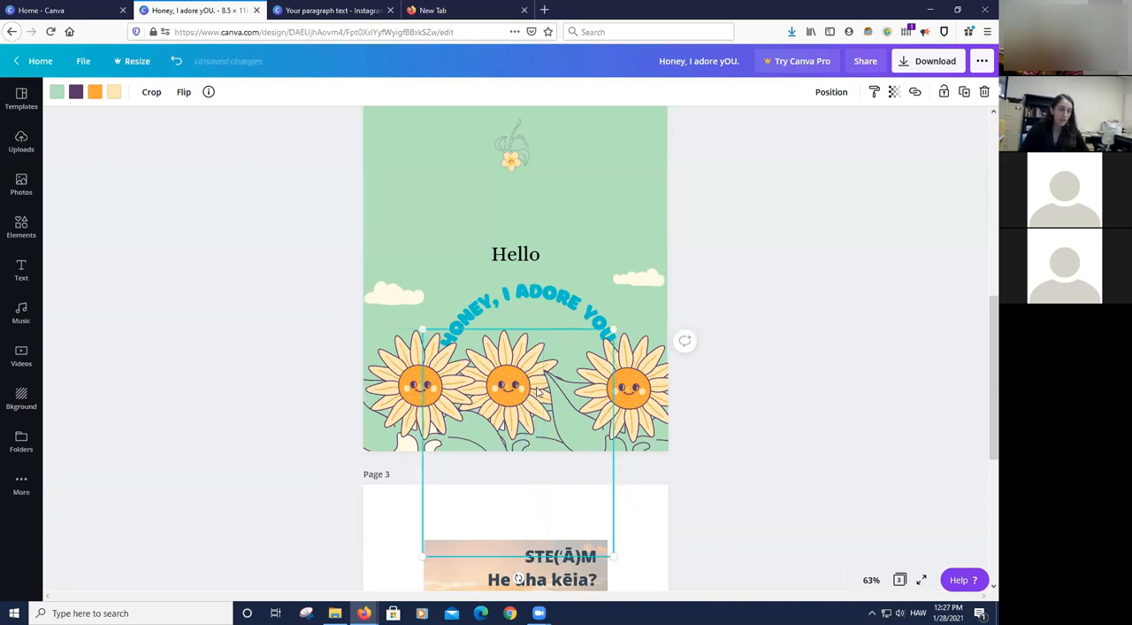
pyautogui.click(830, 92)
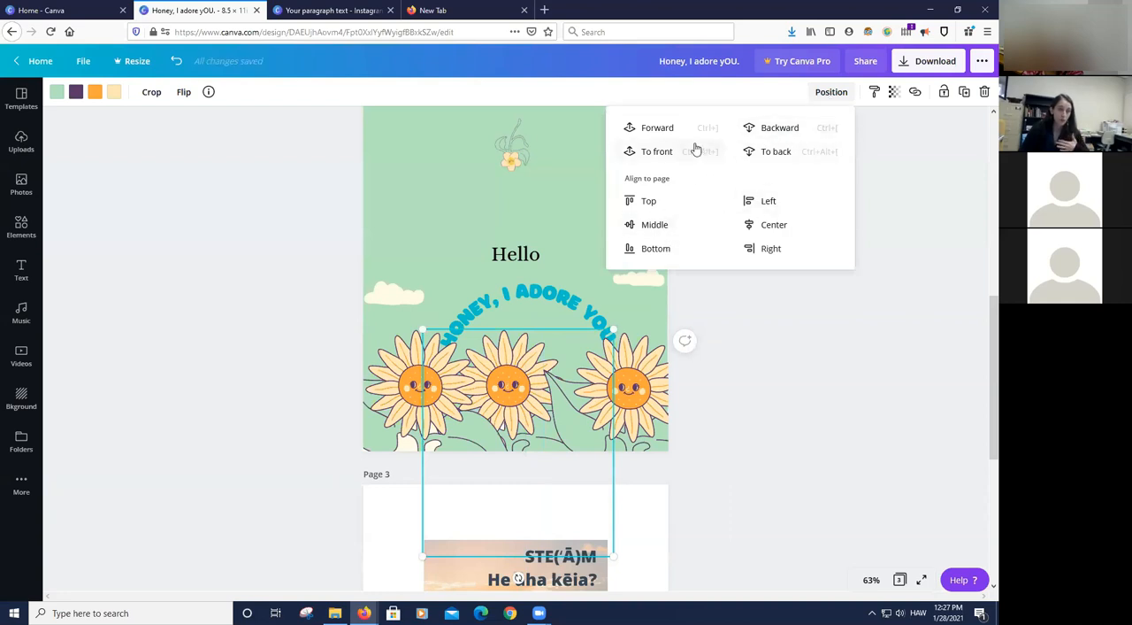
pyautogui.click(656, 128)
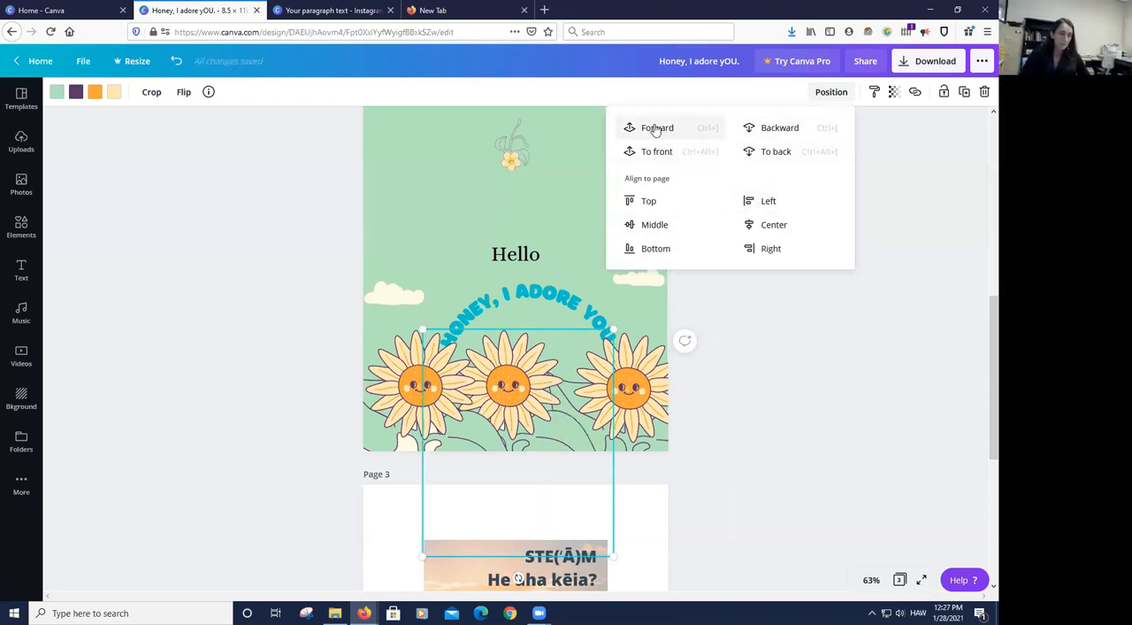
pyautogui.click(656, 129)
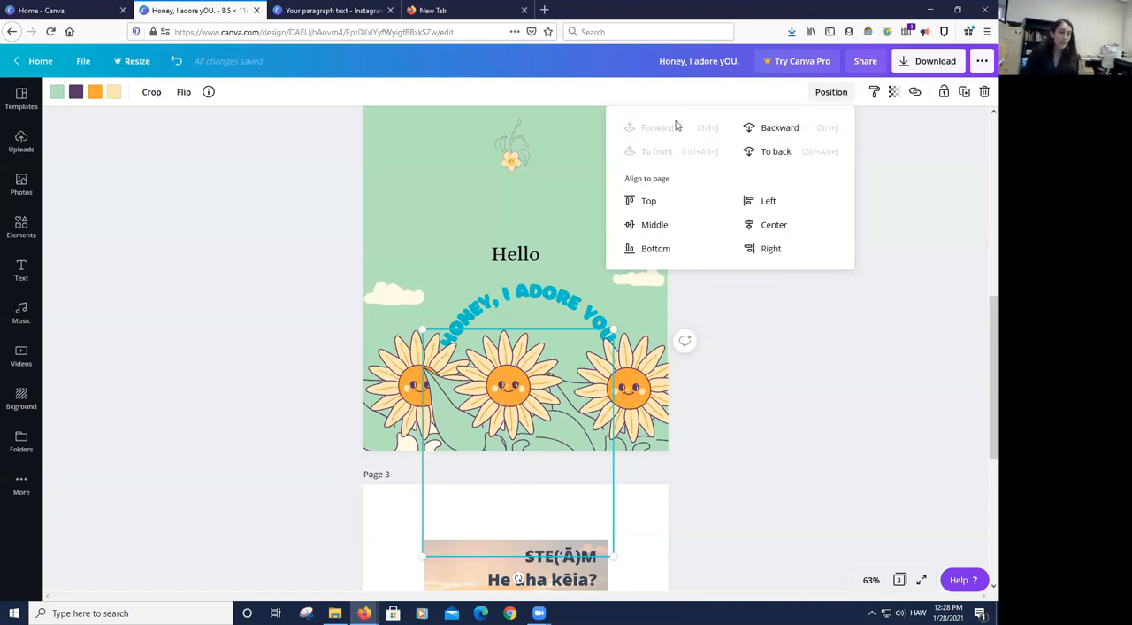
pyautogui.click(775, 410)
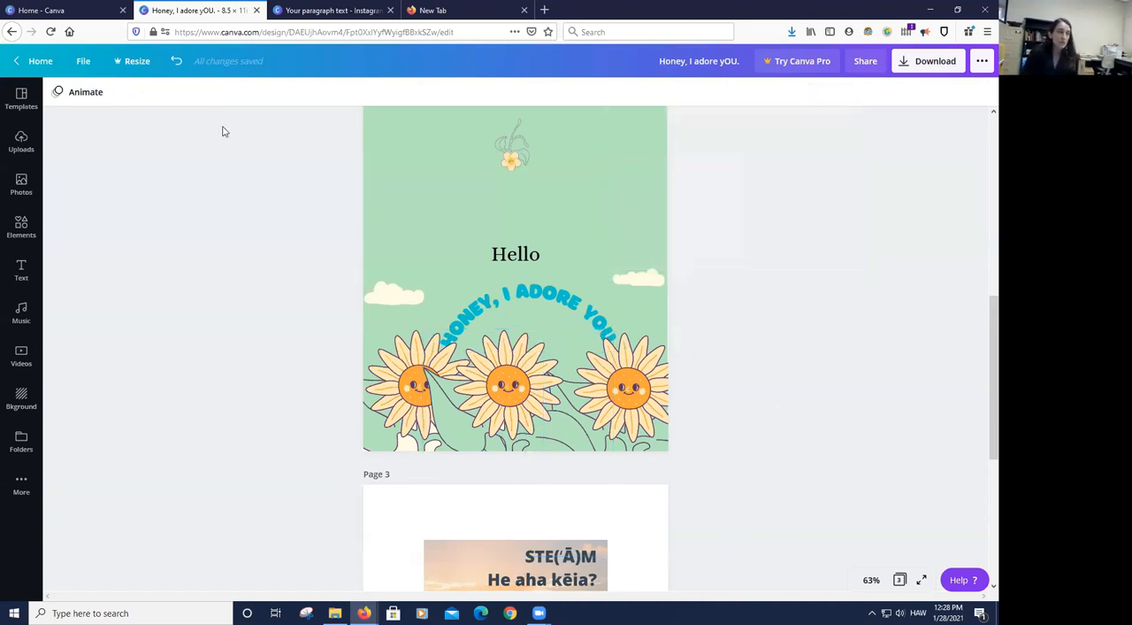
pyautogui.click(177, 65)
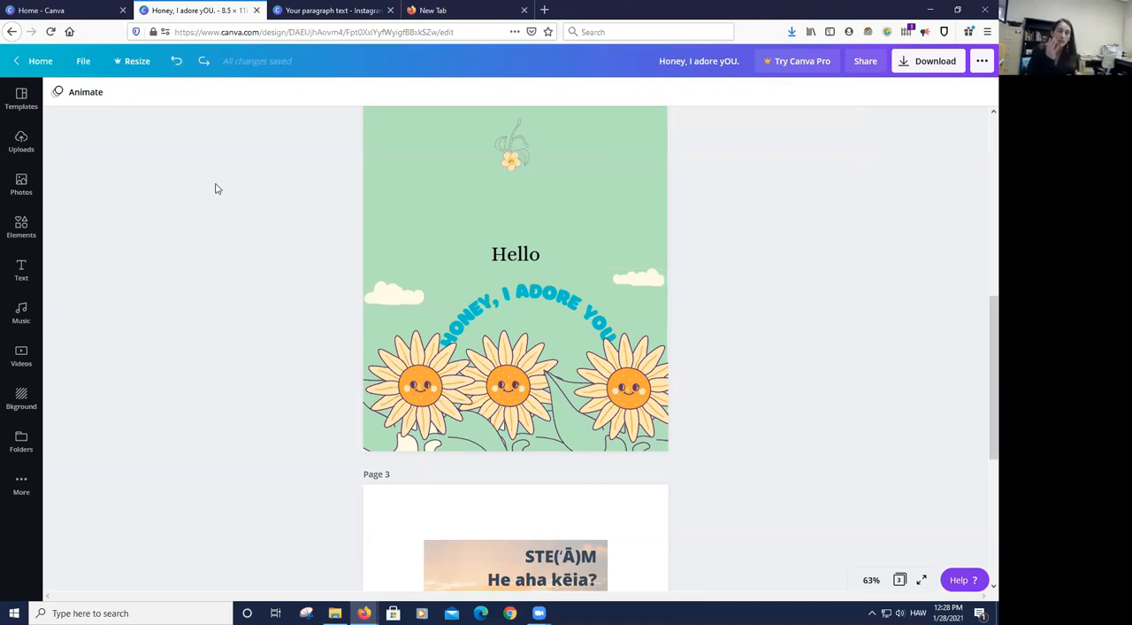
pyautogui.click(635, 401)
pyautogui.moveTo(584, 358); pyautogui.dragTo(460, 357)
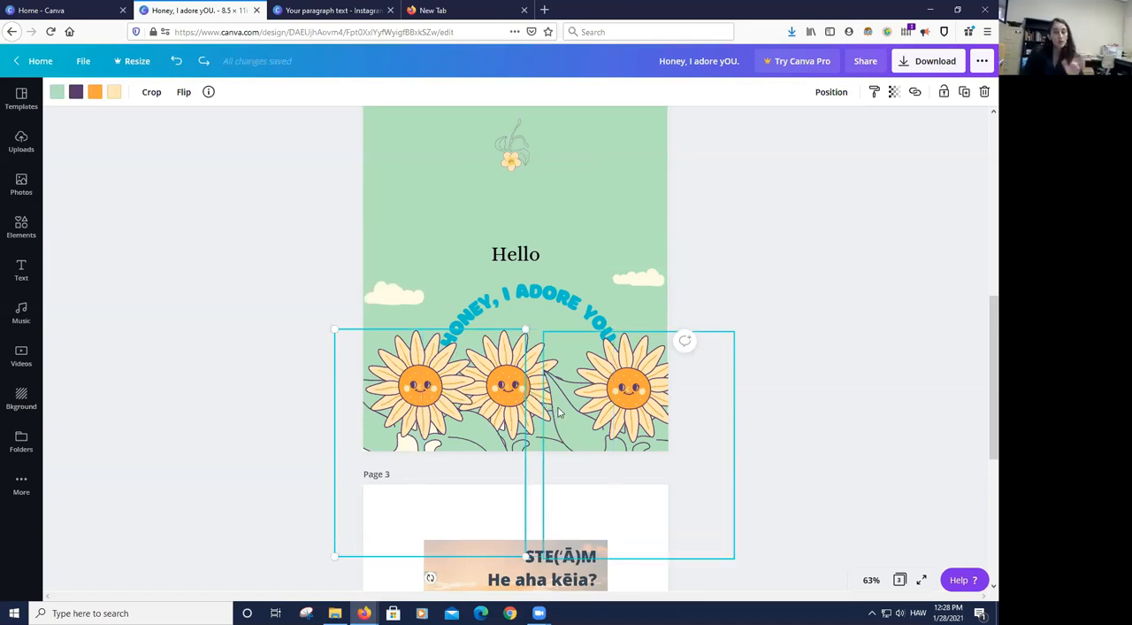
pyautogui.moveTo(598, 340); pyautogui.dragTo(538, 373)
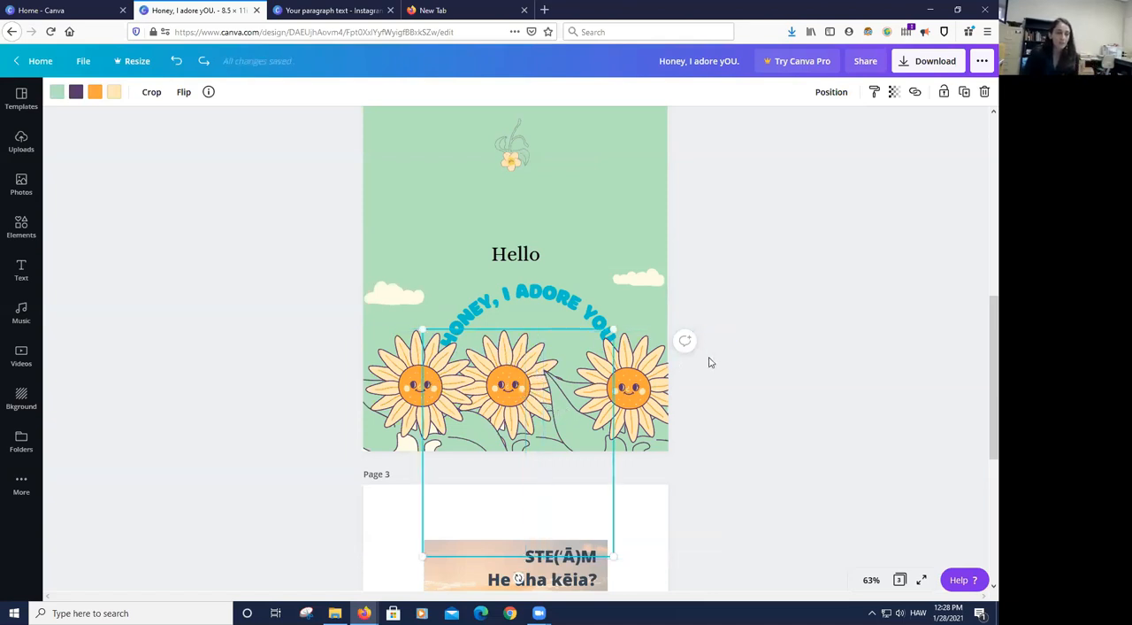
pyautogui.click(752, 345)
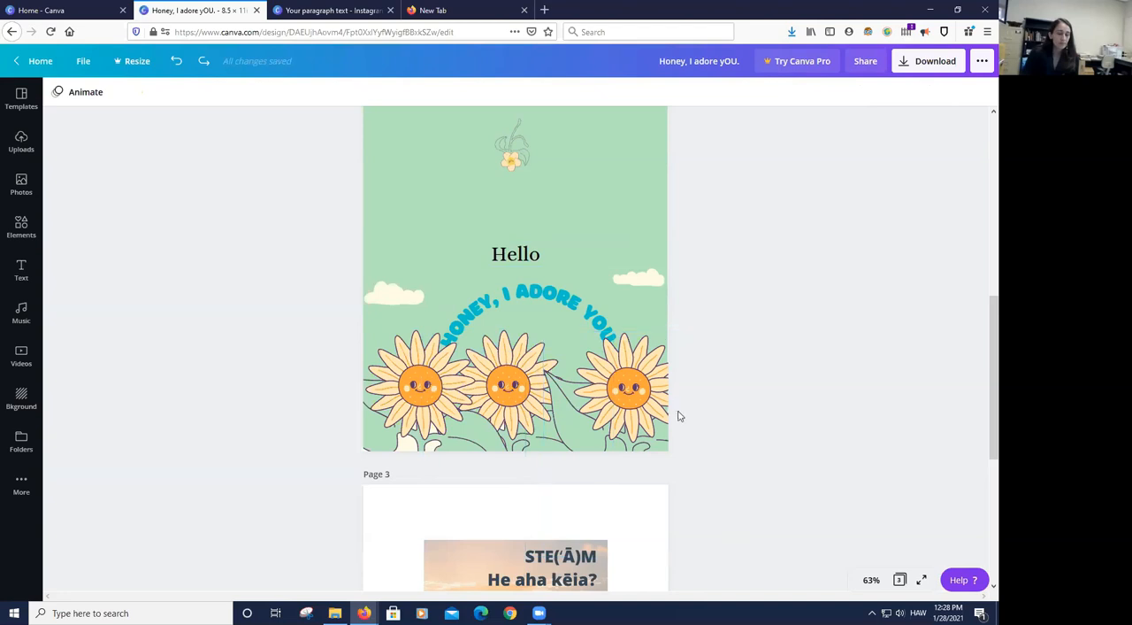
# - Select all the sunflowers with the overlapping artwork on page 2 and shift them down together toward the page's lower edge
pyautogui.moveTo(251, 421); pyautogui.dragTo(704, 423)
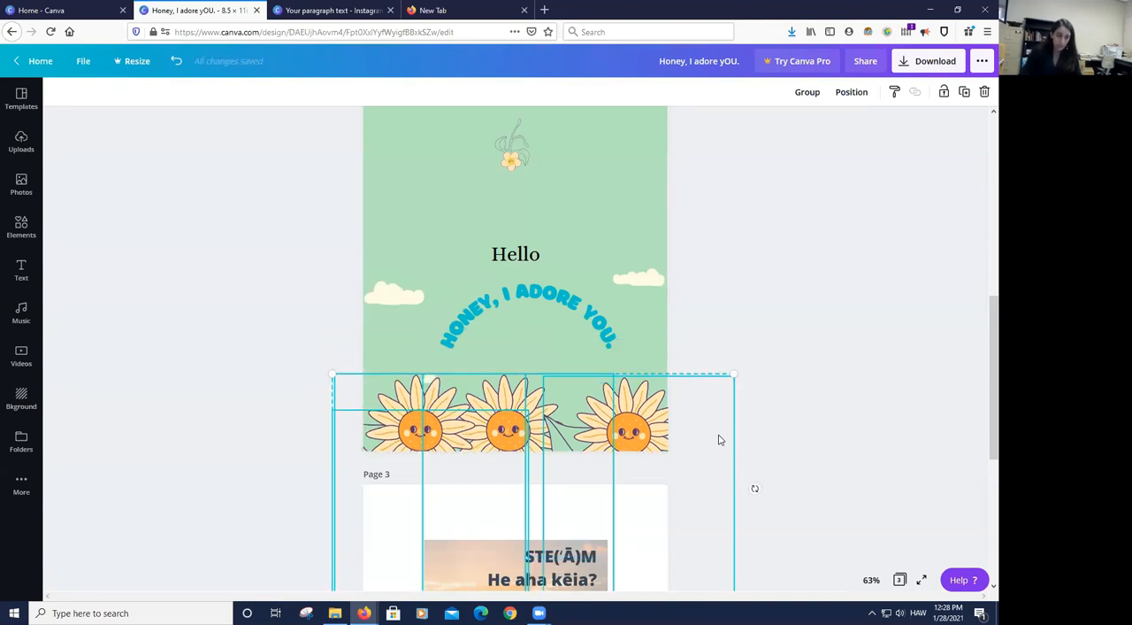
pyautogui.press('Up')
pyautogui.press('Down')
pyautogui.scroll(5, 720, 440)
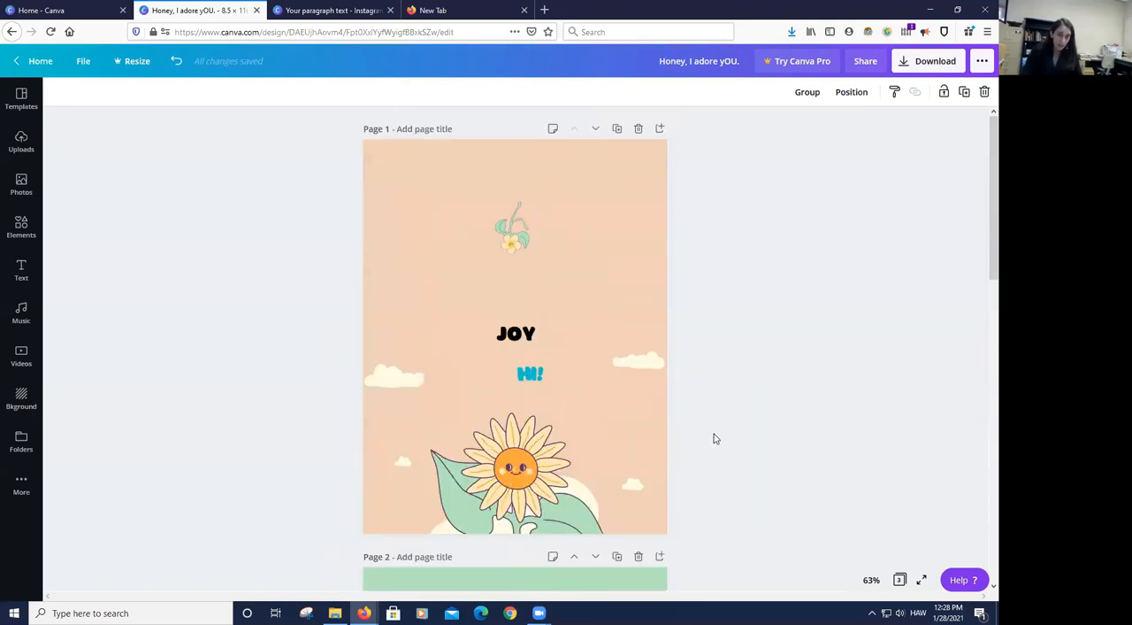
pyautogui.scroll(-7, 714, 439)
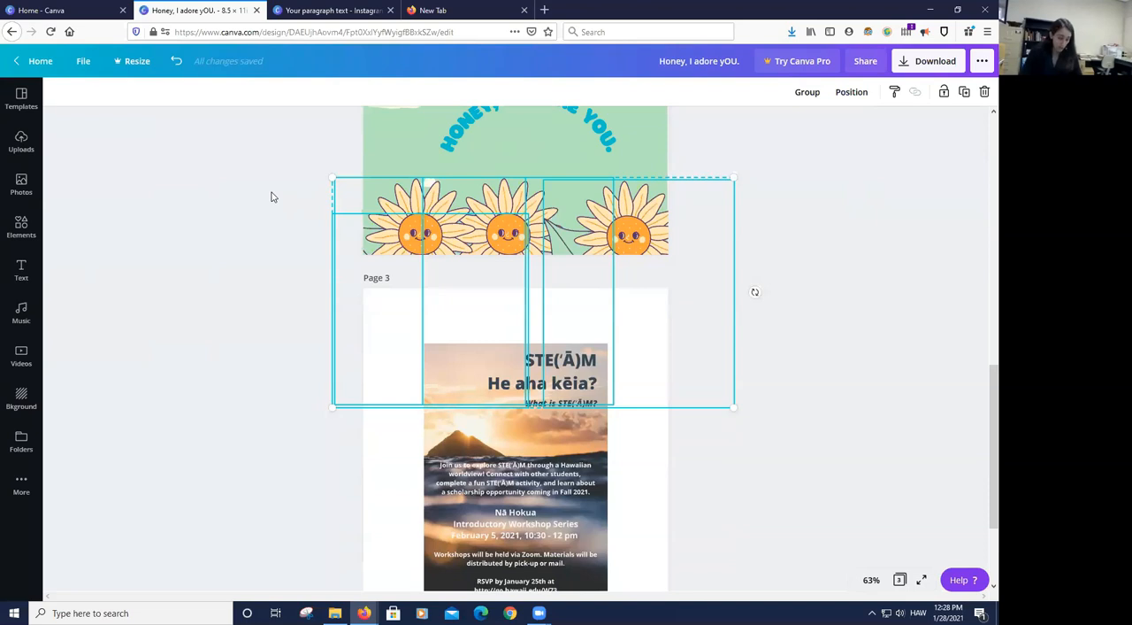
pyautogui.hotkey('ctrl', 'z')
pyautogui.hotkey('ctrl', 'y')
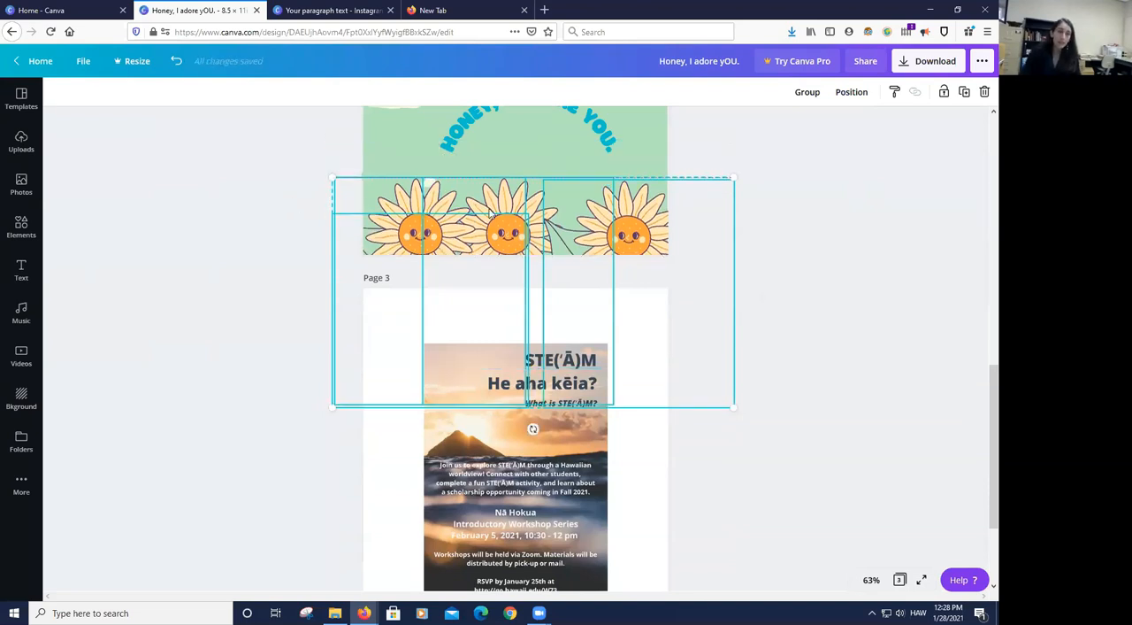
# - Nudge the selected row of sunflowers and artwork on page 2 upward in small increments, closer to the curved text
pyautogui.scroll(1, 634, 285)
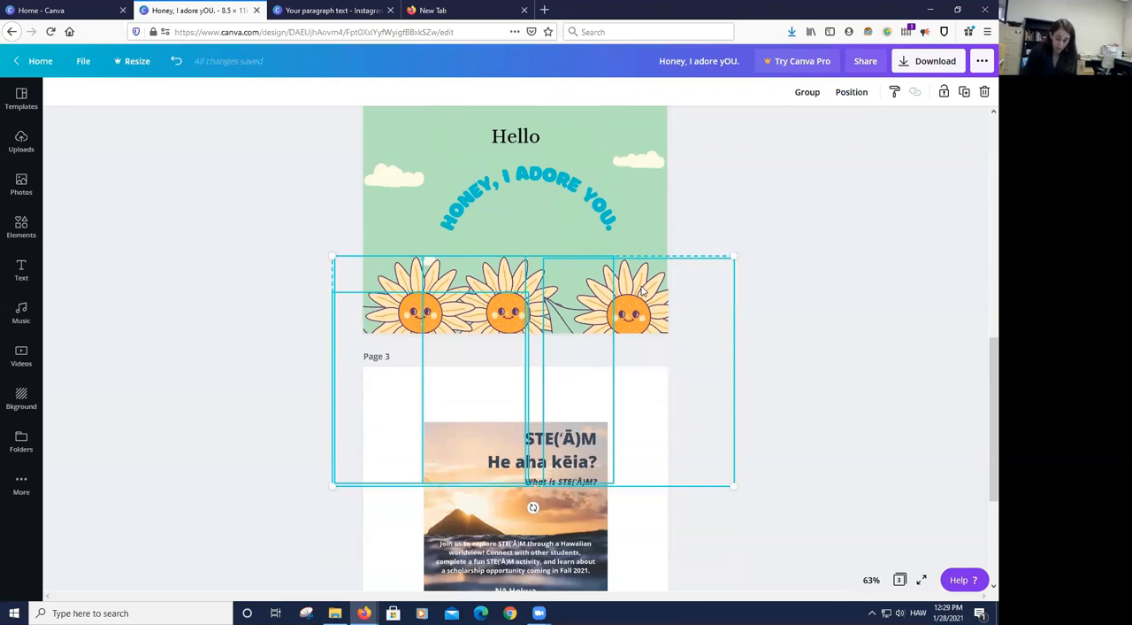
pyautogui.press('Up')
pyautogui.press('Up')
pyautogui.press('Up')
pyautogui.press('Up')
pyautogui.press('Up')
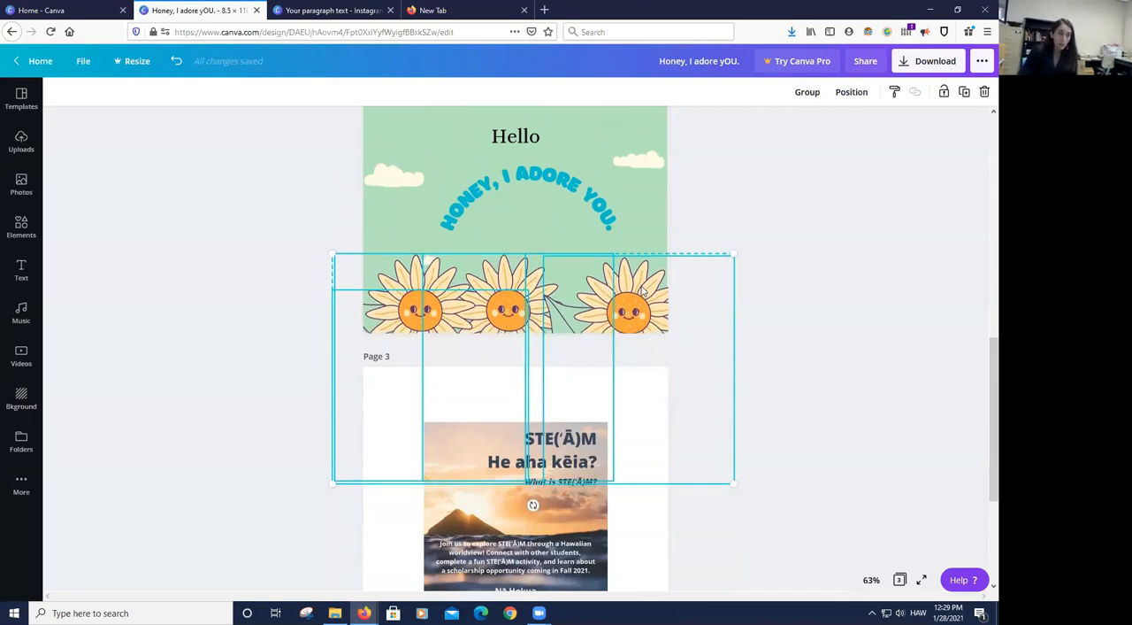
pyautogui.press('Up')
pyautogui.press('Up')
pyautogui.press('Up')
pyautogui.press('Up')
pyautogui.press('Up')
pyautogui.press('Up')
pyautogui.press('Up')
pyautogui.press('Up')
pyautogui.press('Up')
pyautogui.press('Up')
pyautogui.press('Up')
pyautogui.press('Up')
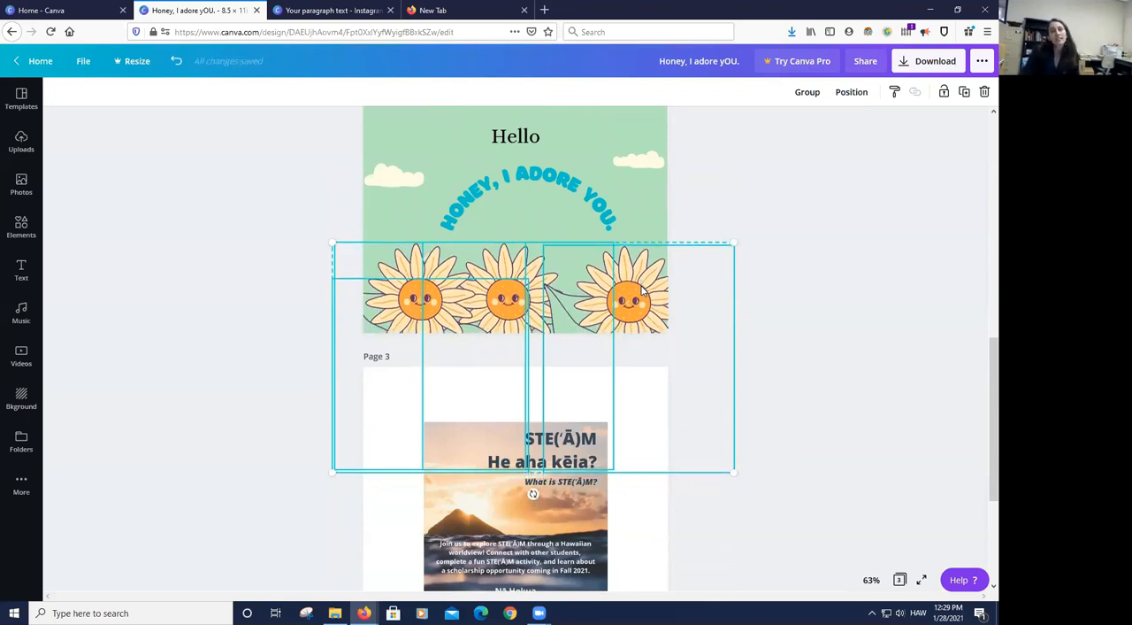
pyautogui.press('Up')
pyautogui.press('Up')
pyautogui.press('Up')
pyautogui.press('Up')
pyautogui.press('Up')
pyautogui.press('Up')
pyautogui.press('Up')
pyautogui.press('Up')
pyautogui.press('Up')
pyautogui.press('Up')
pyautogui.press('Up')
pyautogui.press('Up')
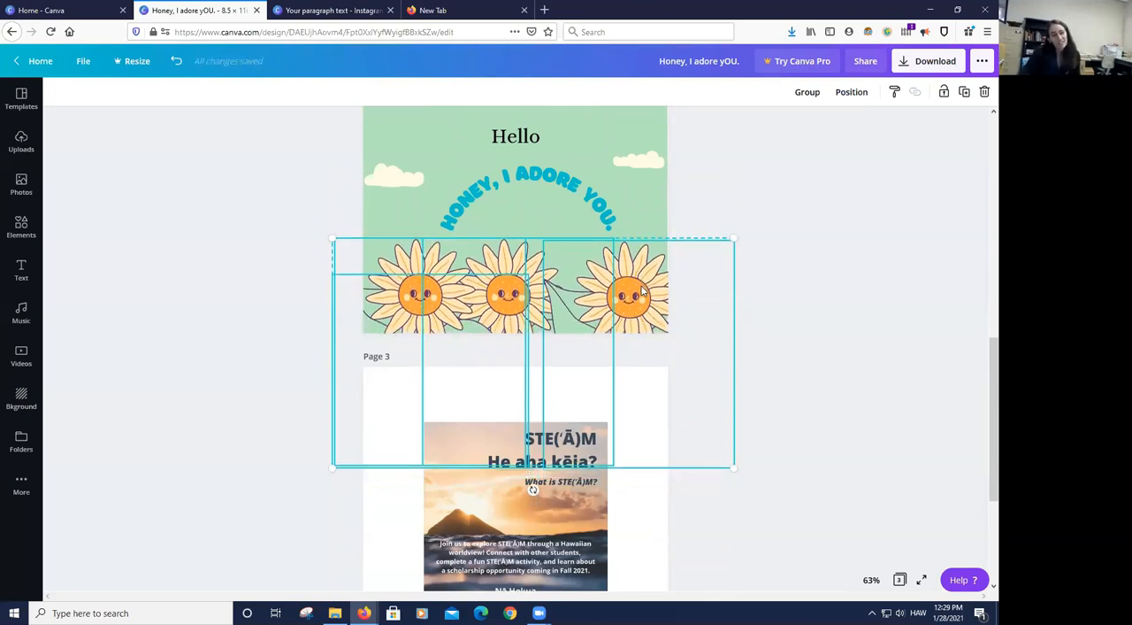
# - Raise the selected sunflower row on page 2 until it sits just below the ends of the curved text, and deselect it
pyautogui.press('Up')
pyautogui.press('Up')
pyautogui.press('Up')
pyautogui.press('Up')
pyautogui.press('Up')
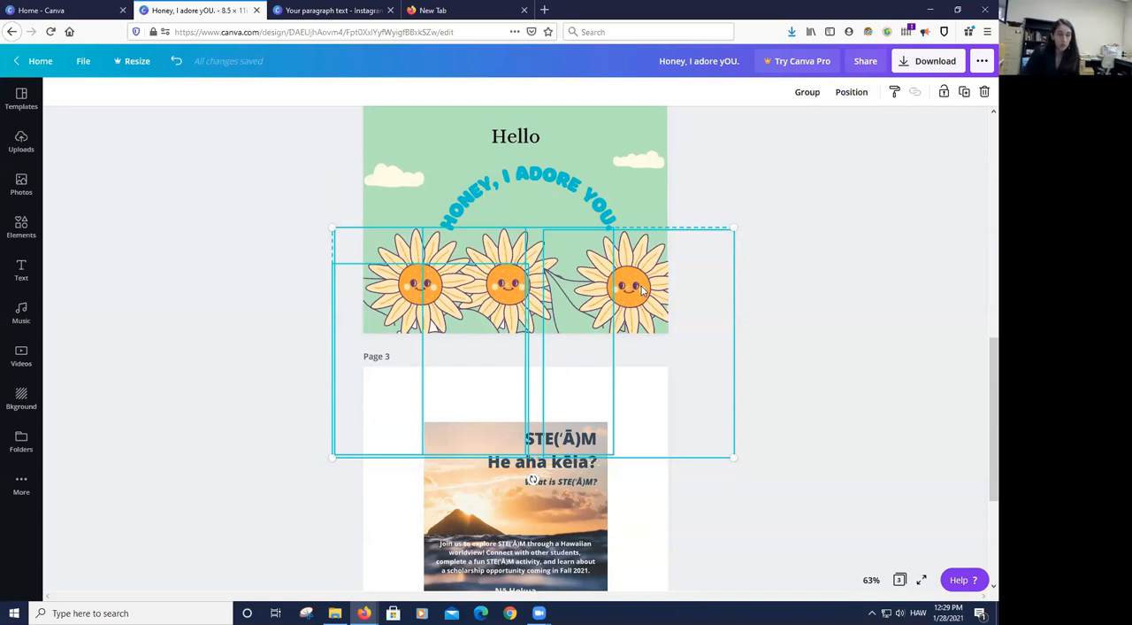
pyautogui.click(858, 263)
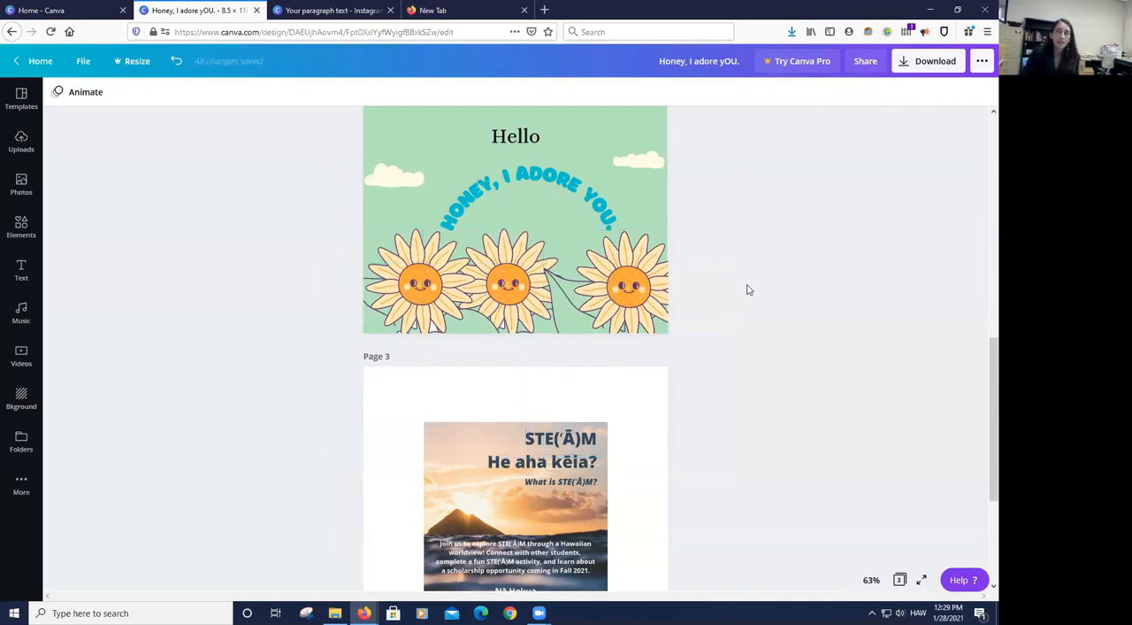
# - Delete the two larger clouds at either side of the "HI!" text on page 1, including their grouped parts
pyautogui.scroll(5, 746, 289)
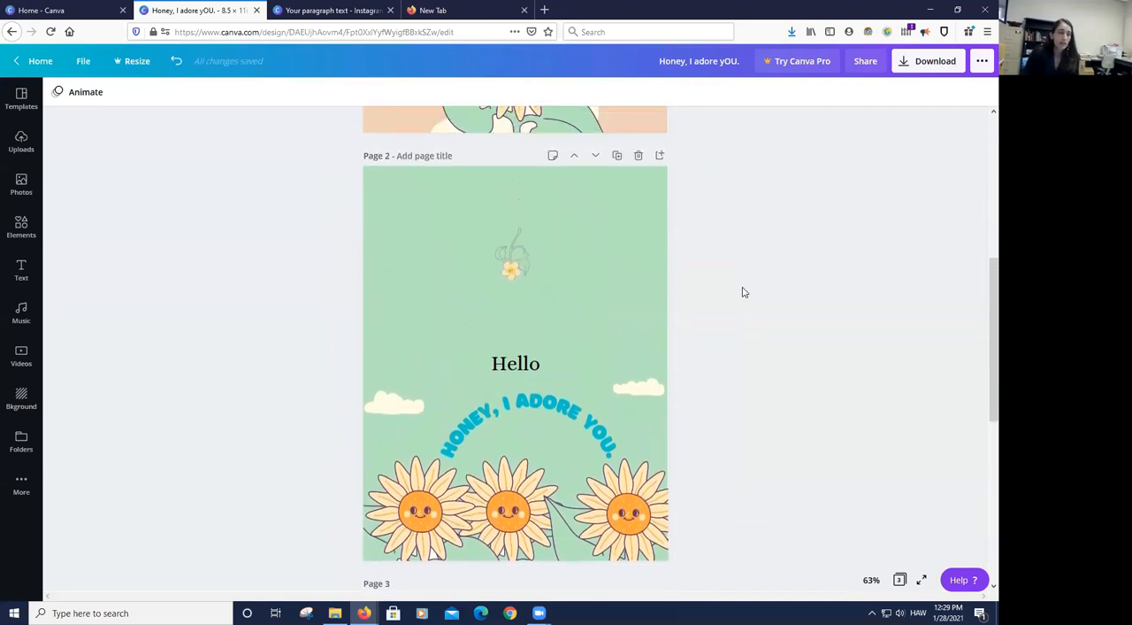
pyautogui.scroll(4, 744, 293)
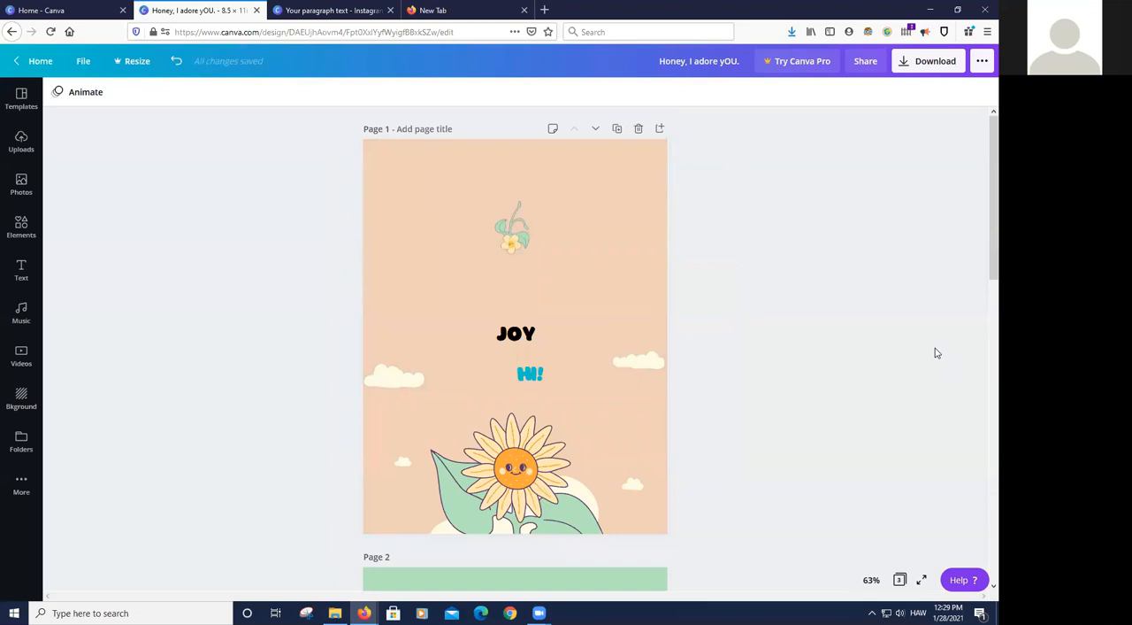
pyautogui.scroll(-1, 849, 351)
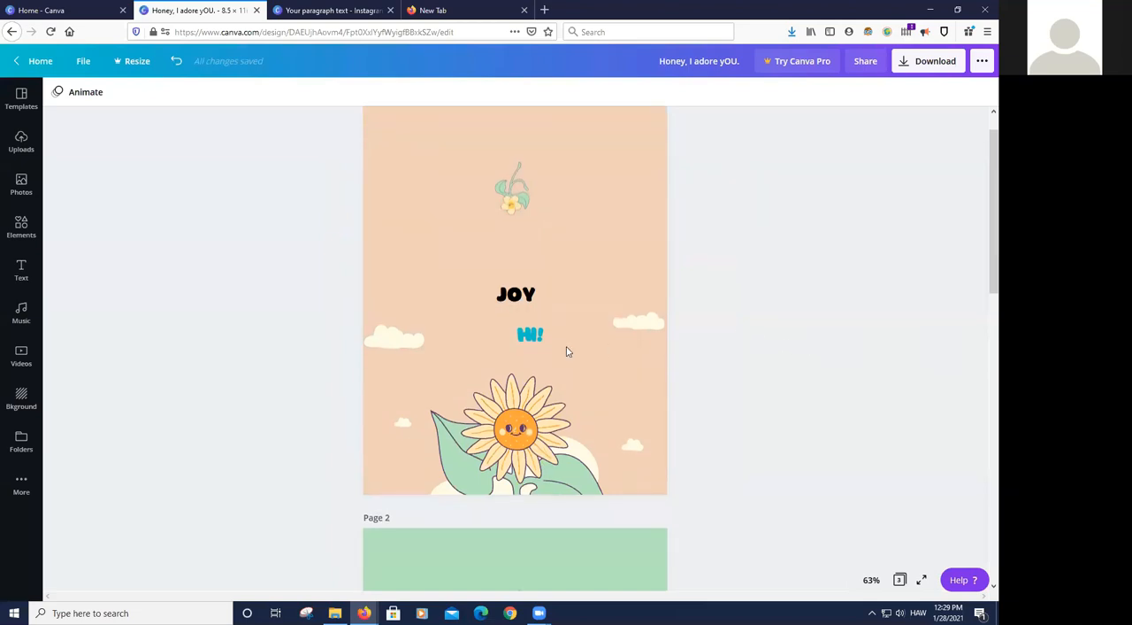
pyautogui.click(415, 343)
pyautogui.press('Delete')
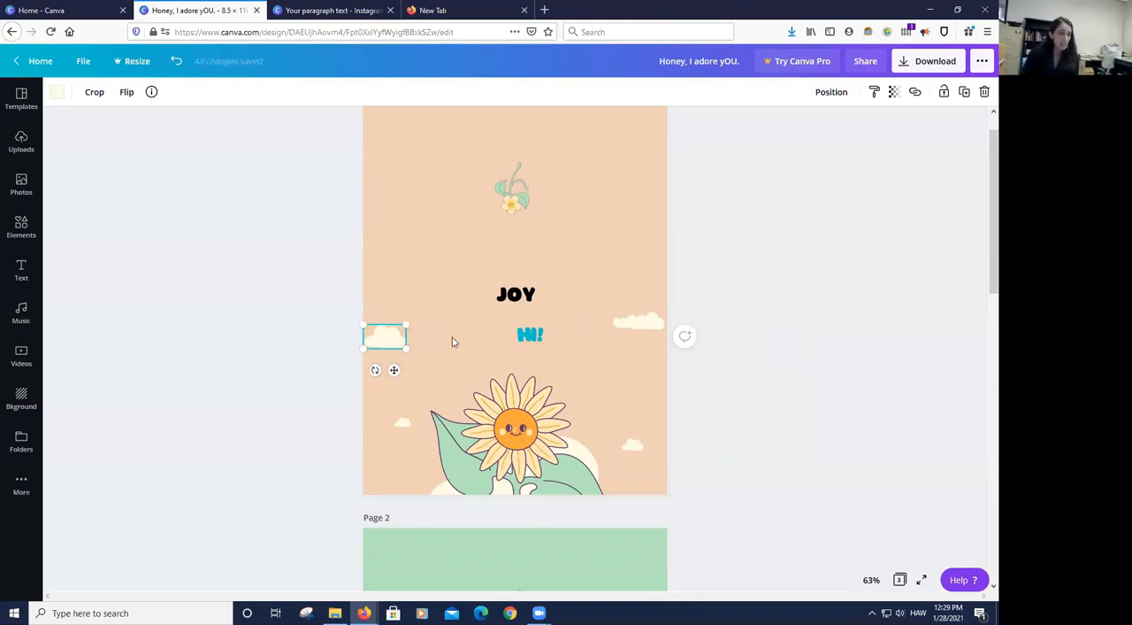
pyautogui.moveTo(395, 333); pyautogui.dragTo(648, 325)
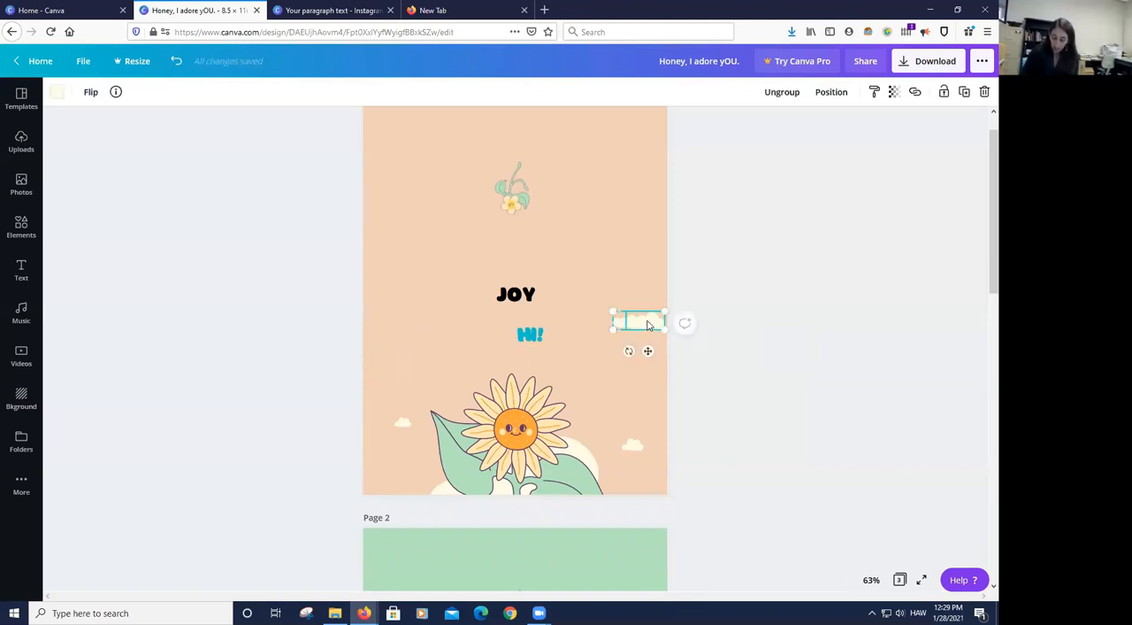
pyautogui.press('Delete')
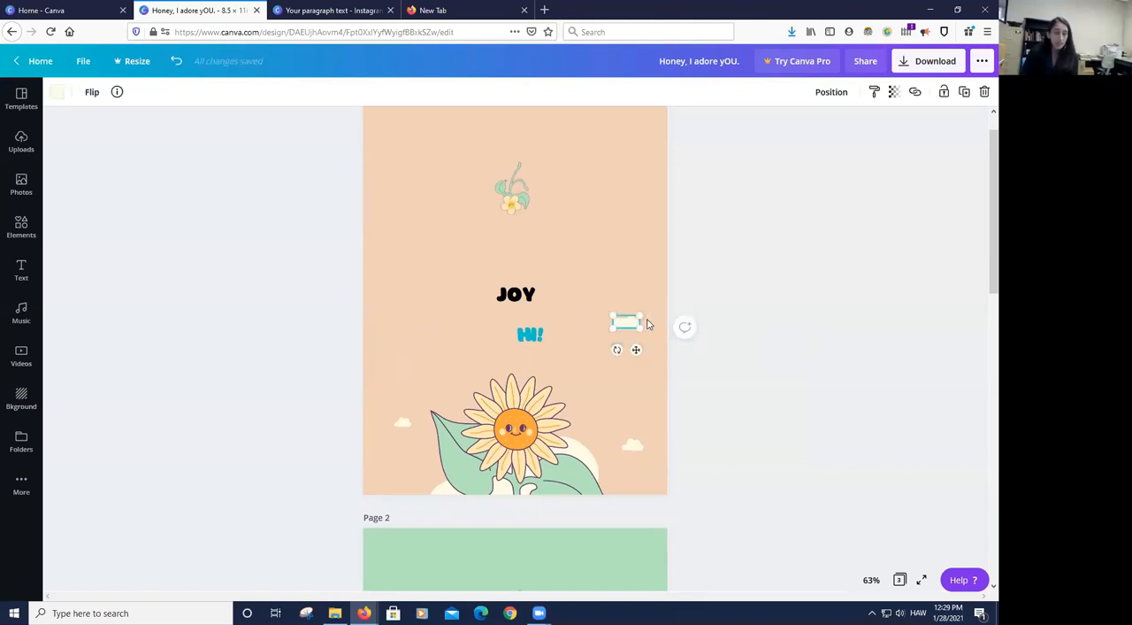
pyautogui.press('Delete')
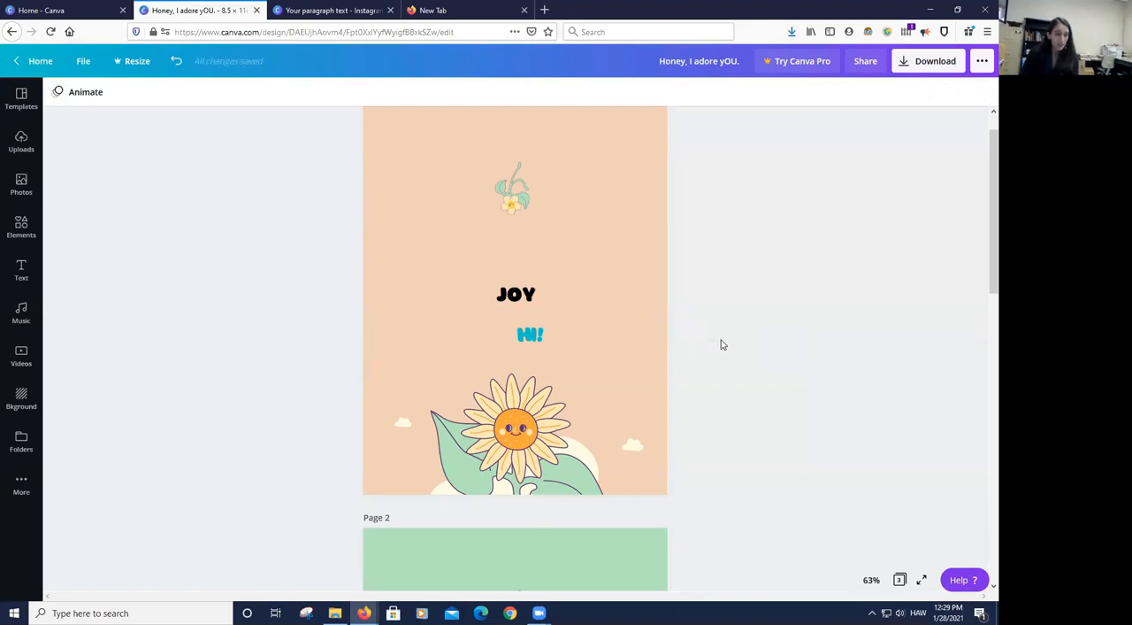
# - Delete the two small clouds on either side of the sunflower on page 1
pyautogui.click(643, 446)
pyautogui.press('Delete')
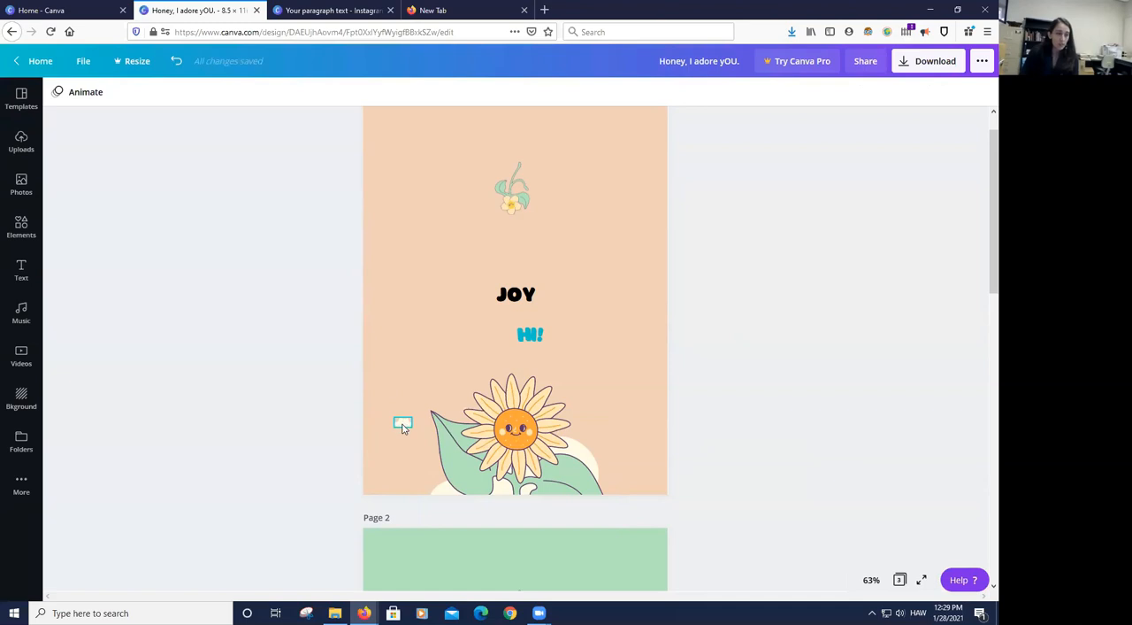
pyautogui.click(402, 425)
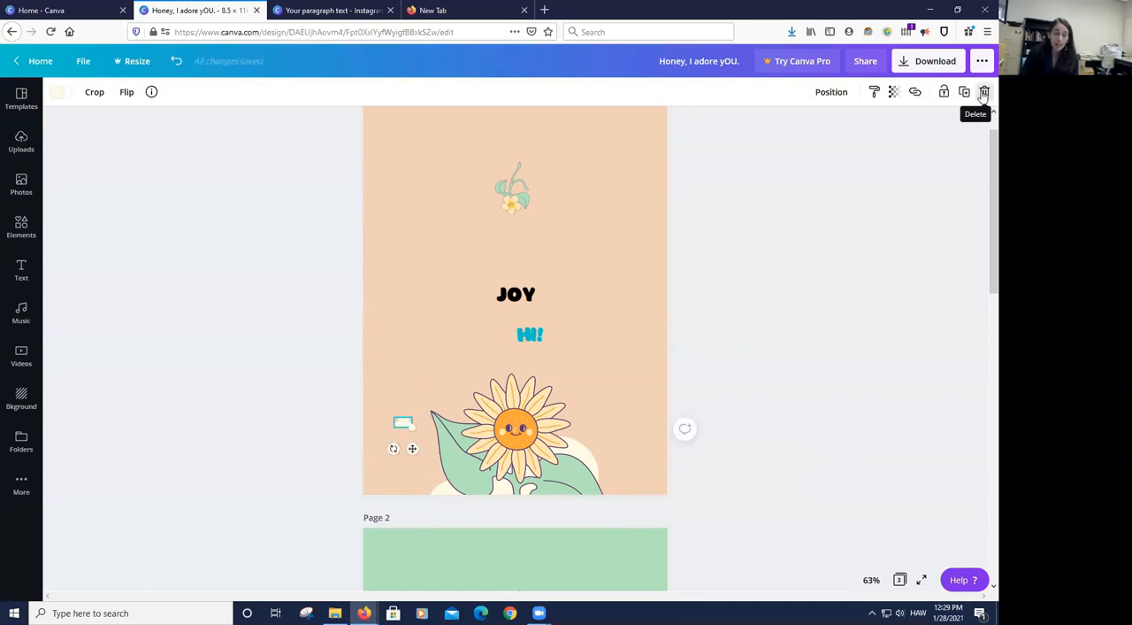
pyautogui.click(984, 93)
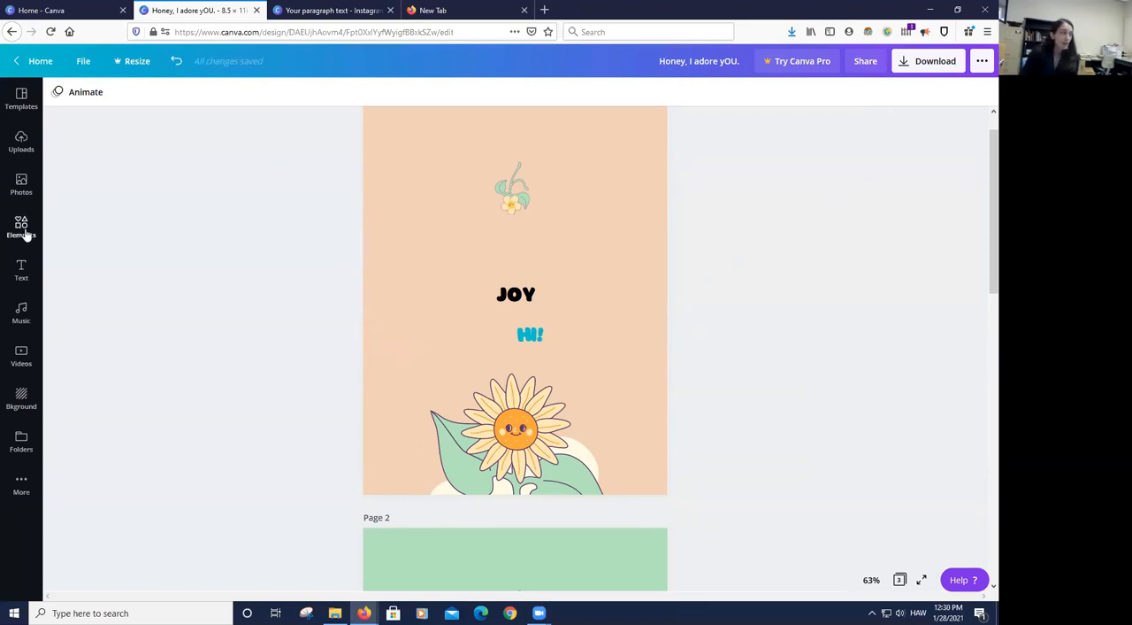
# - Browse all frames in the elements library and narrow the search to "Frames letter"
pyautogui.click(21, 227)
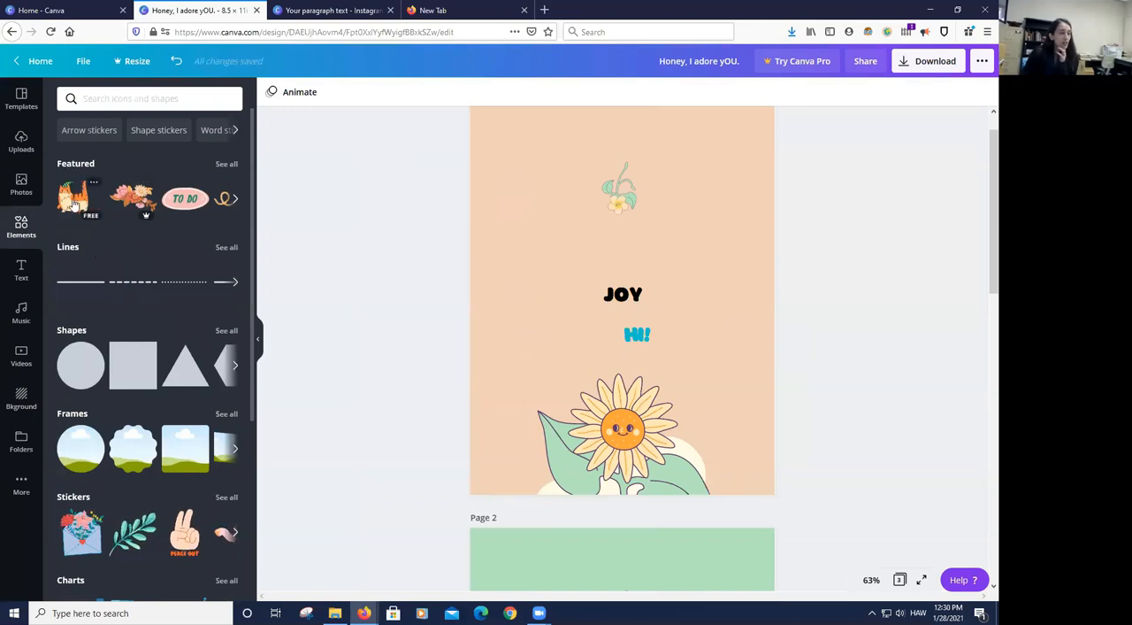
pyautogui.click(227, 414)
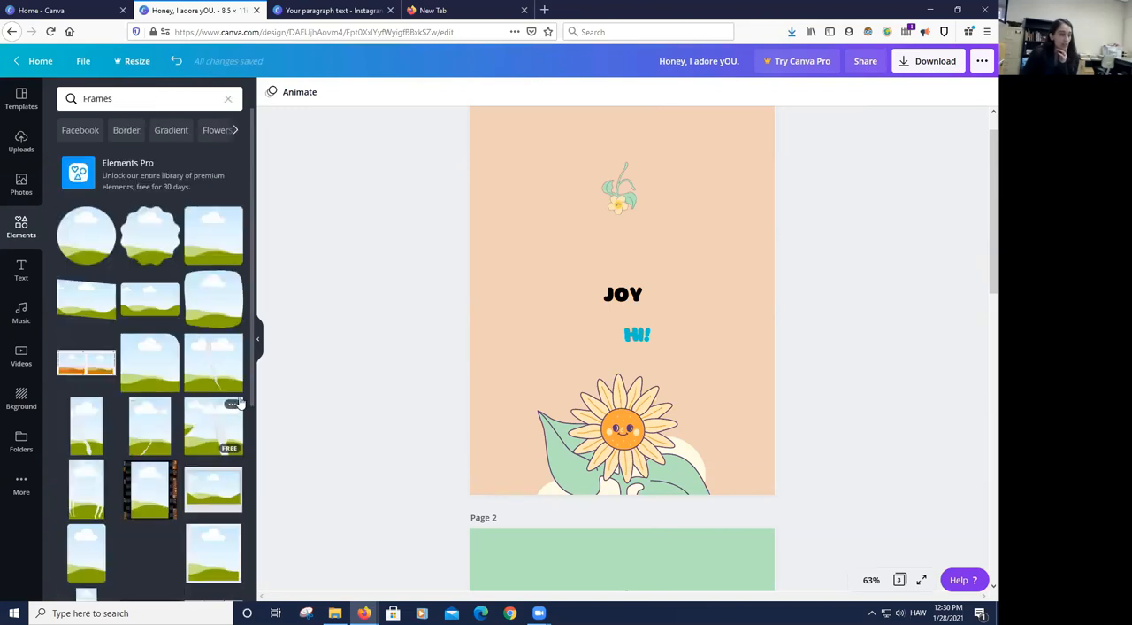
pyautogui.scroll(-5, 216, 402)
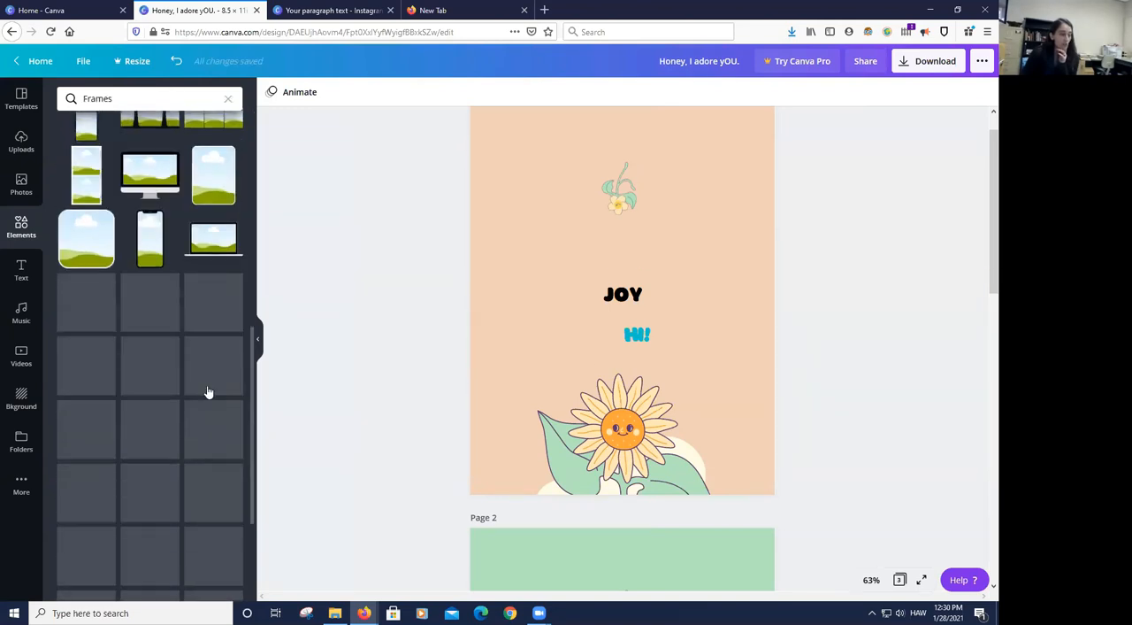
pyautogui.scroll(-4, 208, 390)
pyautogui.click(154, 98)
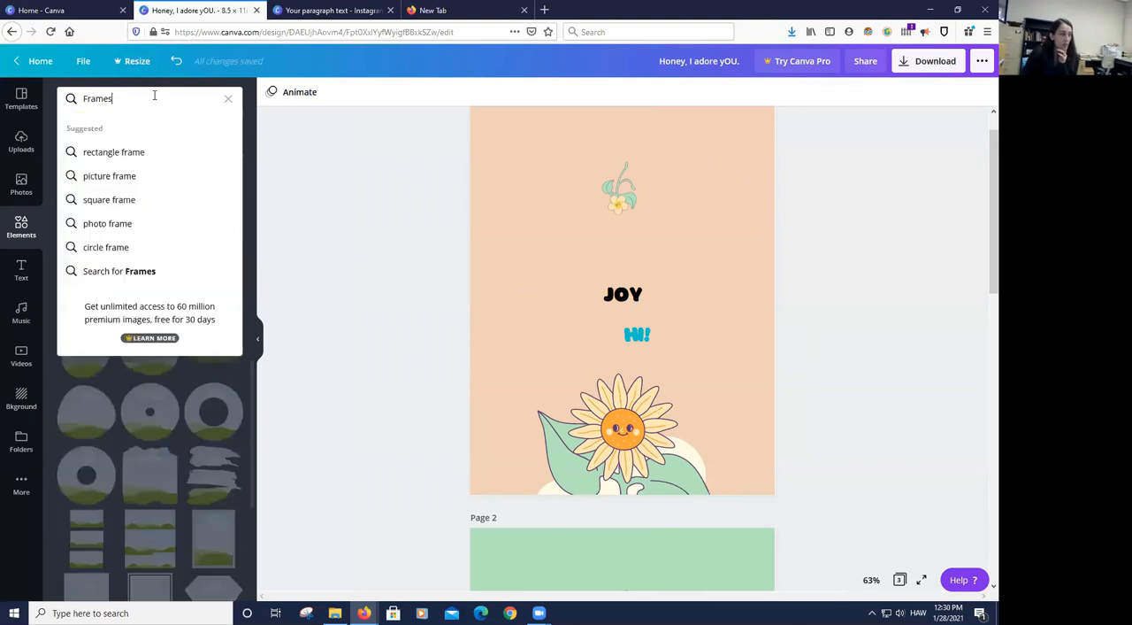
pyautogui.write('letter')
pyautogui.press('Return')
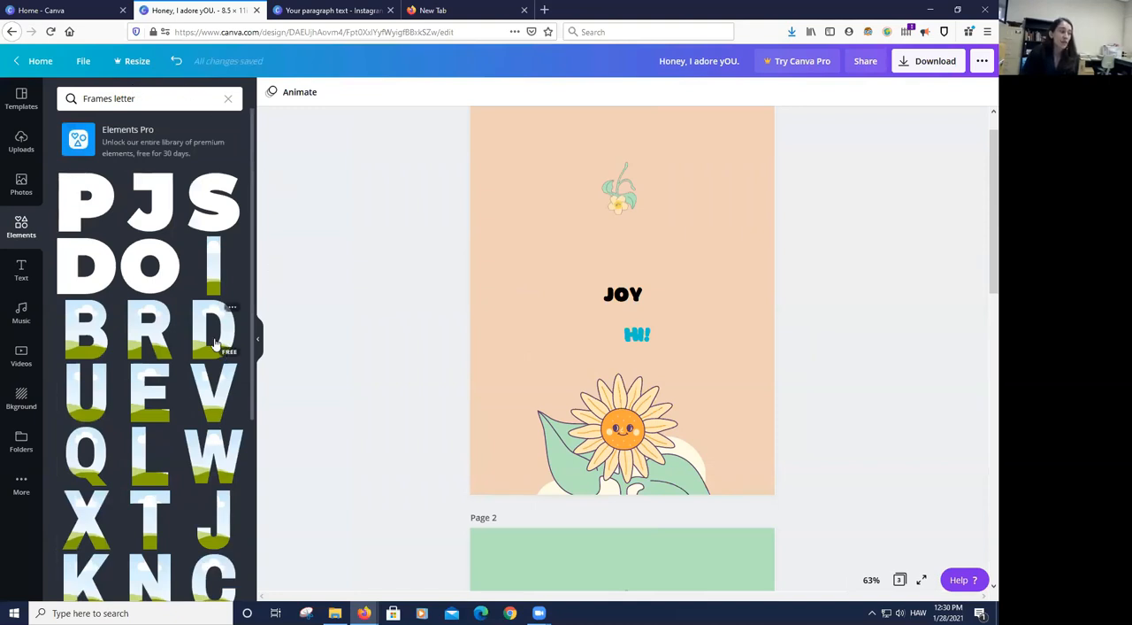
# - Add a small L photo frame, a solid black O and a V photo frame side by side on page 1
pyautogui.moveTo(156, 462); pyautogui.dragTo(515, 209)
pyautogui.moveTo(608, 375); pyautogui.dragTo(516, 278)
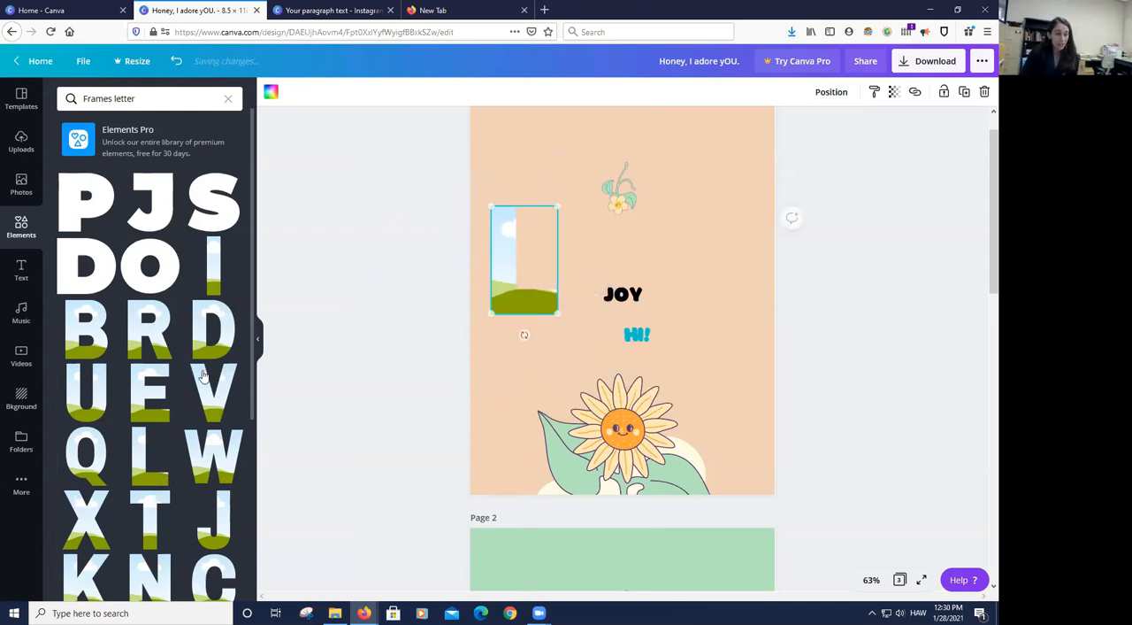
pyautogui.moveTo(165, 270); pyautogui.dragTo(619, 252)
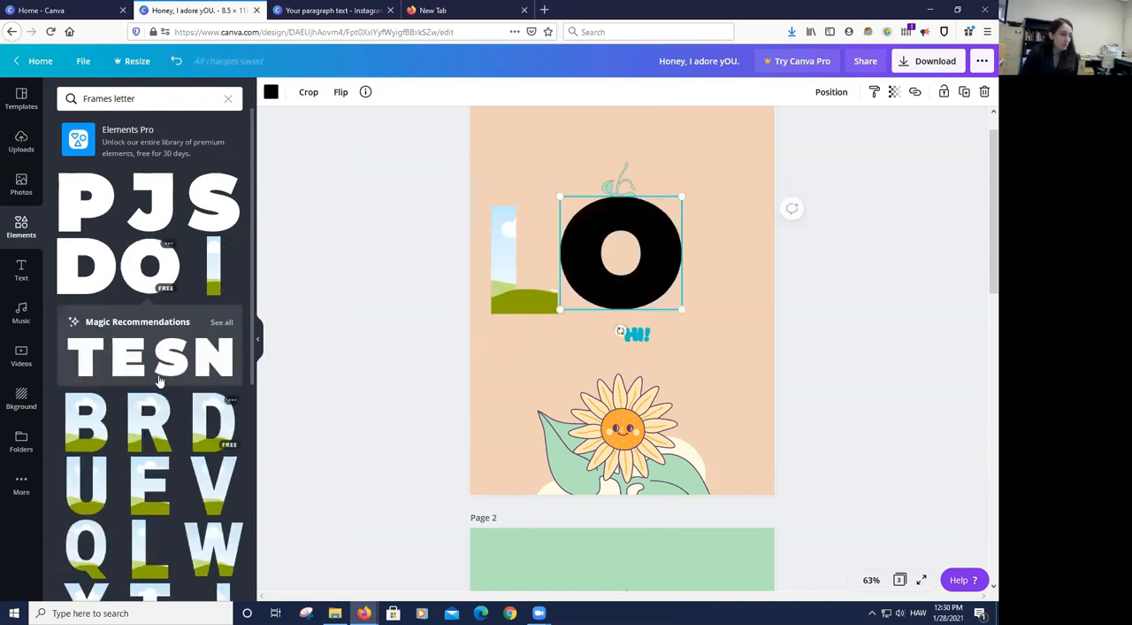
pyautogui.scroll(-4, 231, 339)
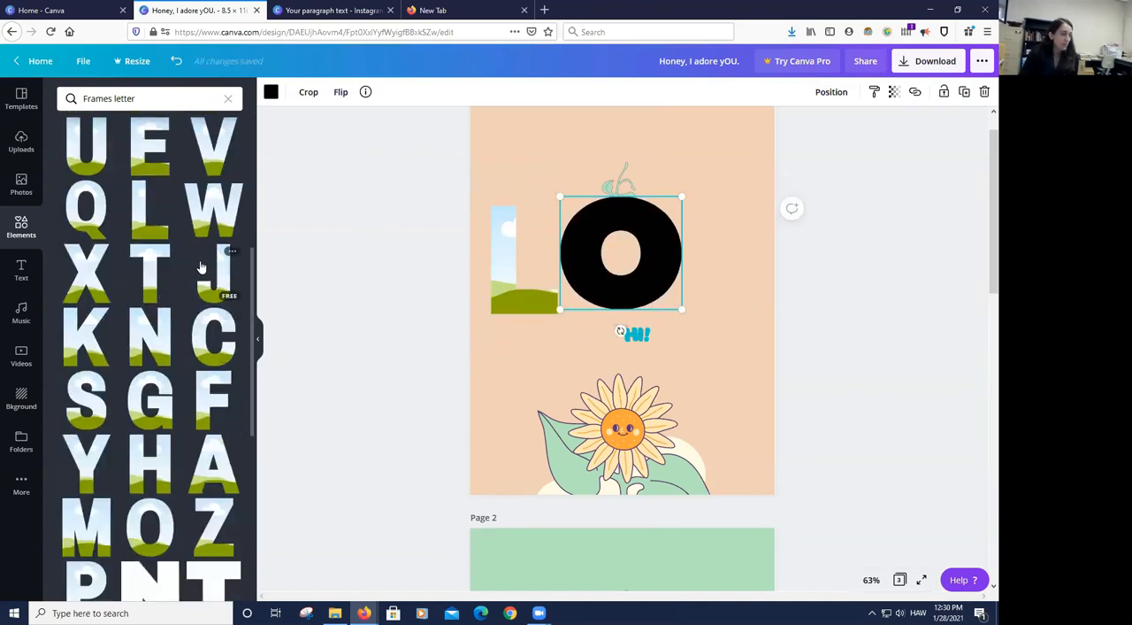
pyautogui.moveTo(212, 143); pyautogui.dragTo(725, 283)
# - Shrink the solid black O slightly, and delete it from page 1
pyautogui.moveTo(560, 196)
pyautogui.mouseDown()
pyautogui.moveTo(576, 222)
pyautogui.moveTo(574, 211)
pyautogui.mouseUp()
pyautogui.scroll(5, 245, 264)
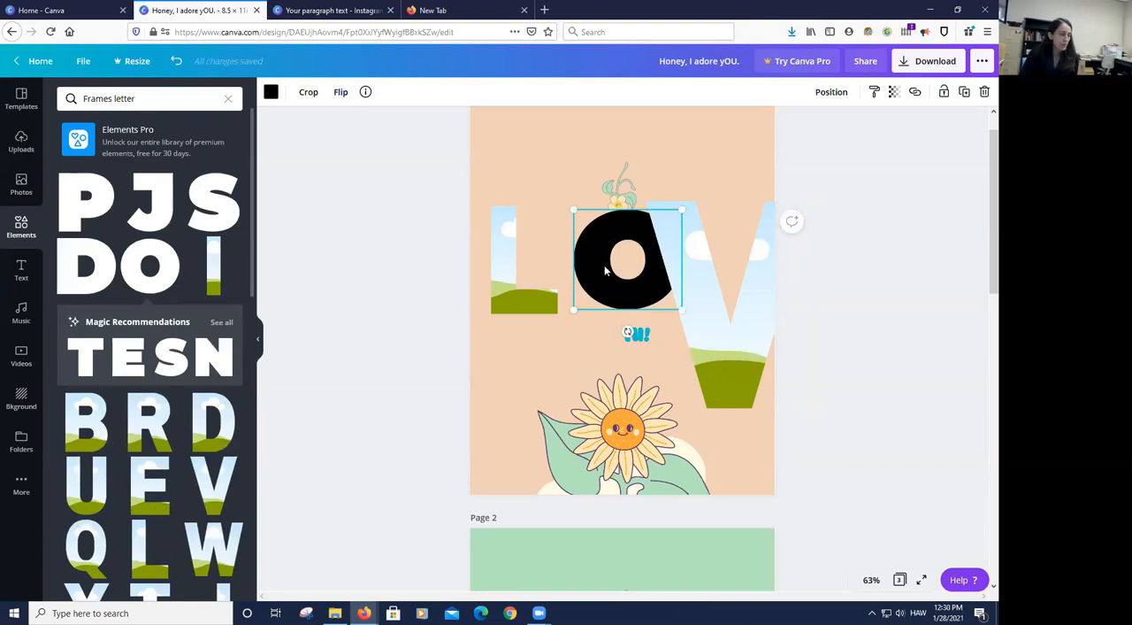
pyautogui.press('Delete')
# - Shift the "JOY" text left over the L frame, and shrink the V frame and place it beside the L
pyautogui.moveTo(698, 292); pyautogui.dragTo(634, 277)
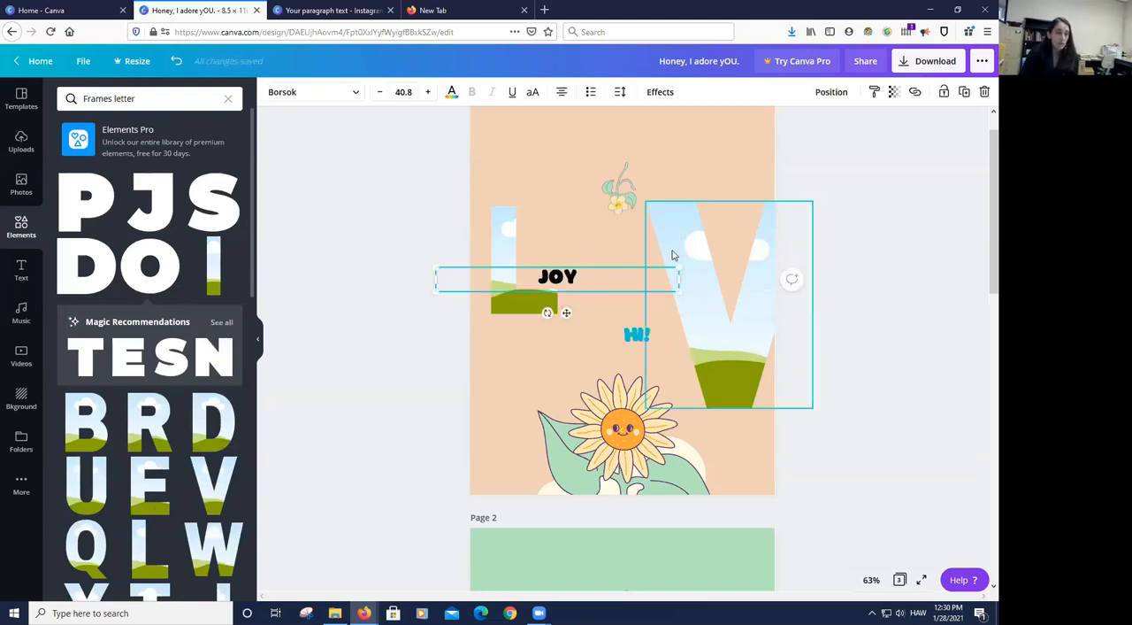
pyautogui.click(653, 229)
pyautogui.moveTo(645, 201); pyautogui.dragTo(677, 242)
pyautogui.moveTo(771, 383); pyautogui.dragTo(618, 278)
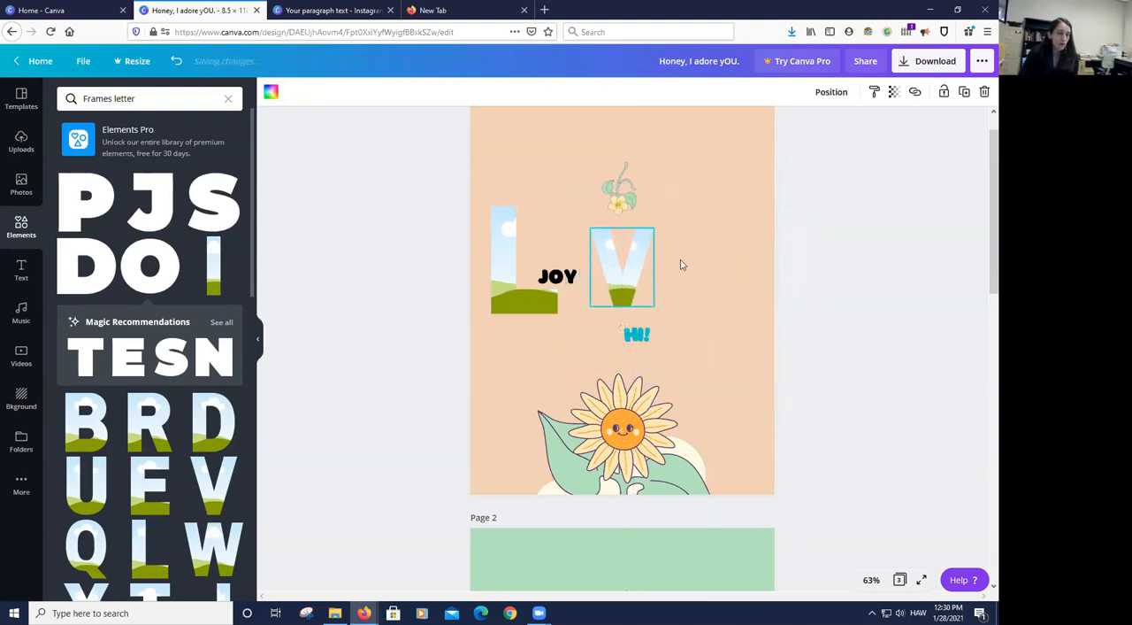
pyautogui.click(718, 259)
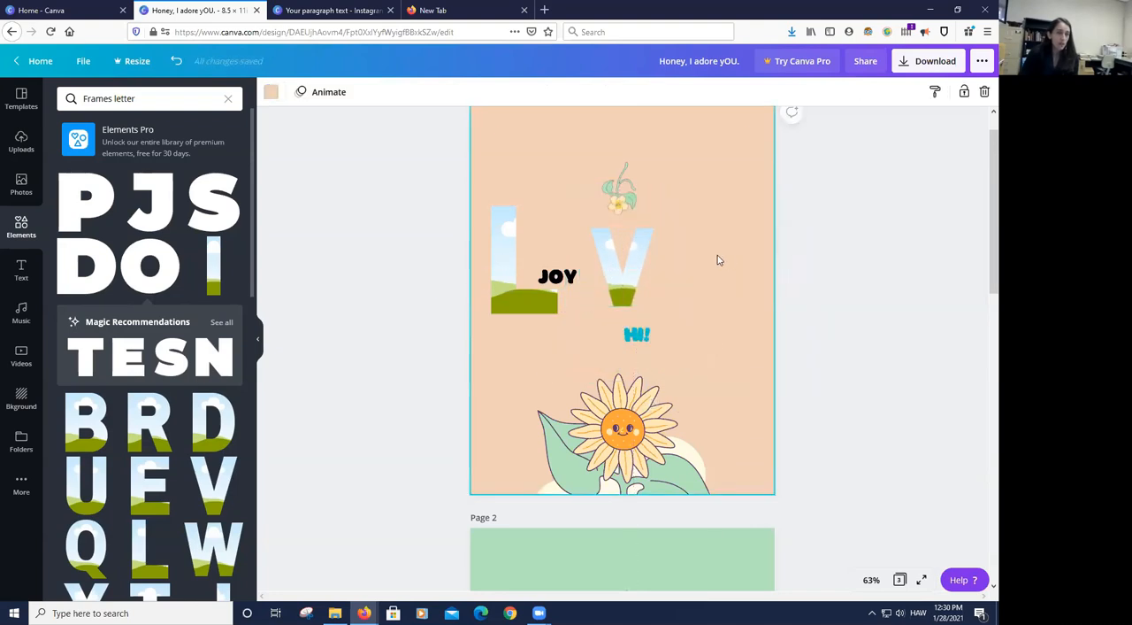
# - Try selecting the L and V frames together and moving the overlapping "JOY" text down below them, and undo the move
pyautogui.click(495, 221)
pyautogui.click(485, 184)
pyautogui.moveTo(492, 195); pyautogui.dragTo(601, 293)
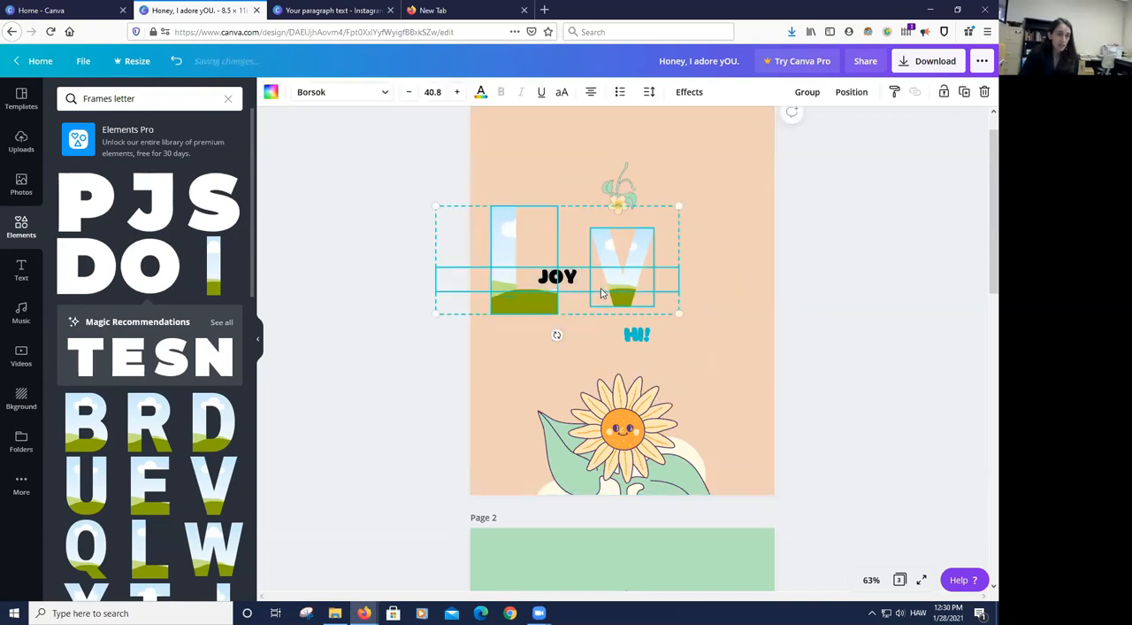
pyautogui.click(674, 262)
pyautogui.click(574, 281)
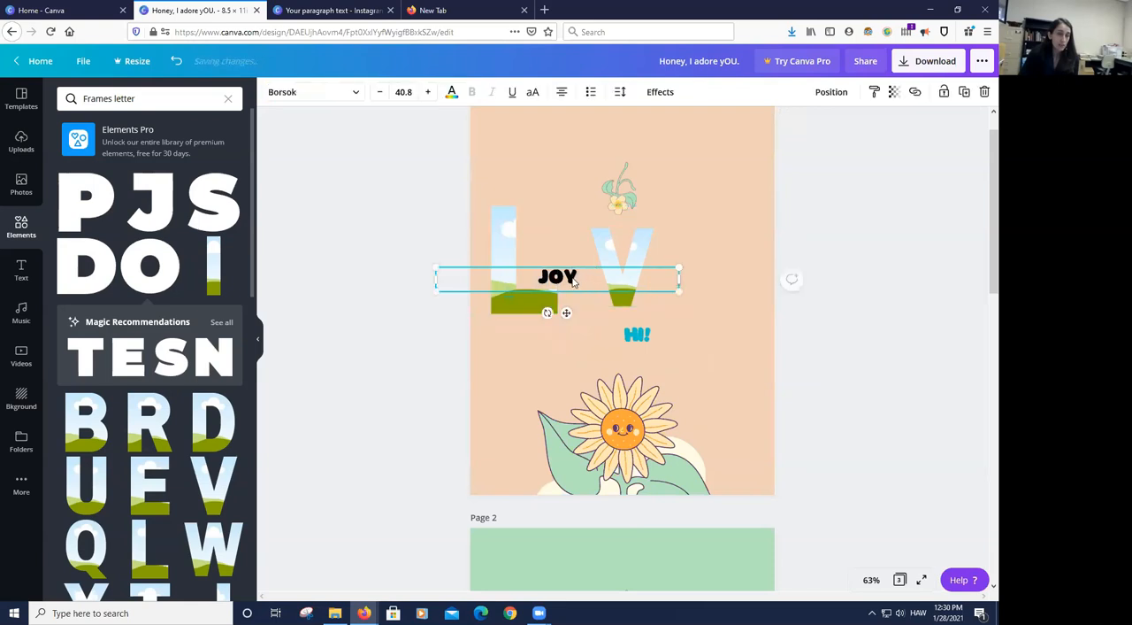
pyautogui.moveTo(572, 279); pyautogui.dragTo(562, 361)
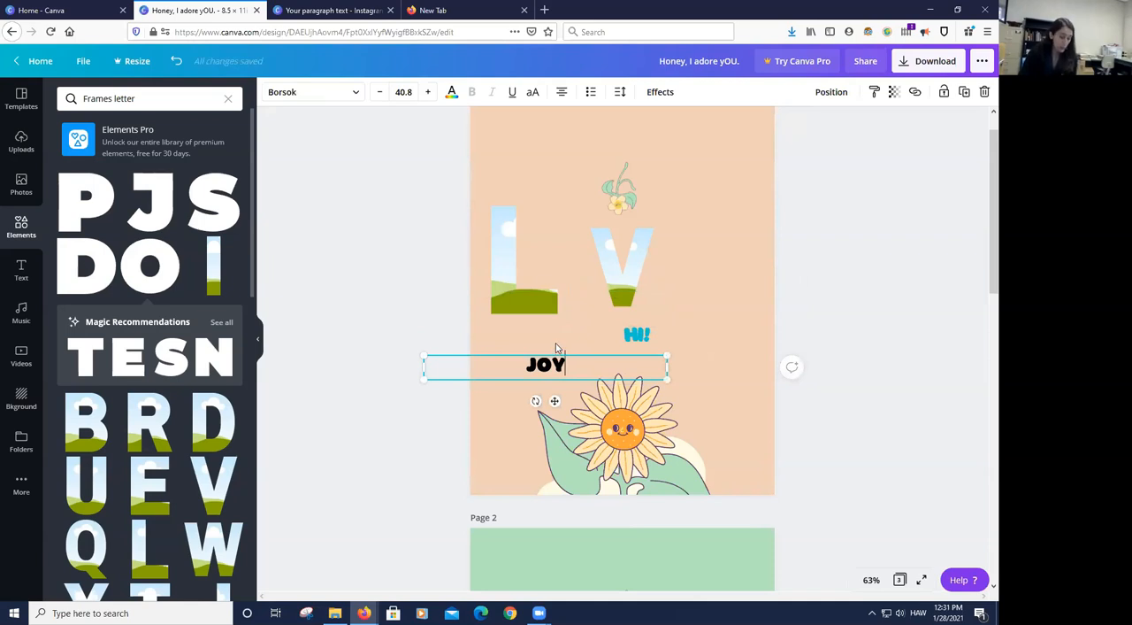
pyautogui.hotkey('ctrl', 'z')
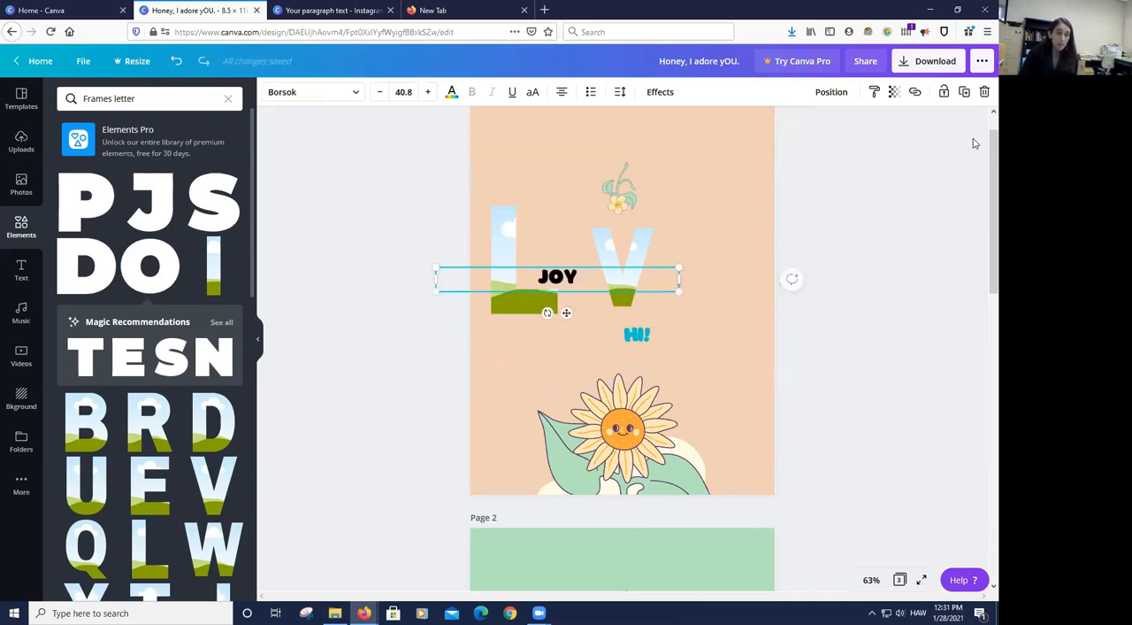
# - Lock the "JOY" text in place and shift the L frame slightly down and left
pyautogui.click(944, 93)
pyautogui.moveTo(492, 253)
pyautogui.mouseDown()
pyautogui.moveTo(524, 263)
pyautogui.moveTo(487, 262)
pyautogui.mouseUp()
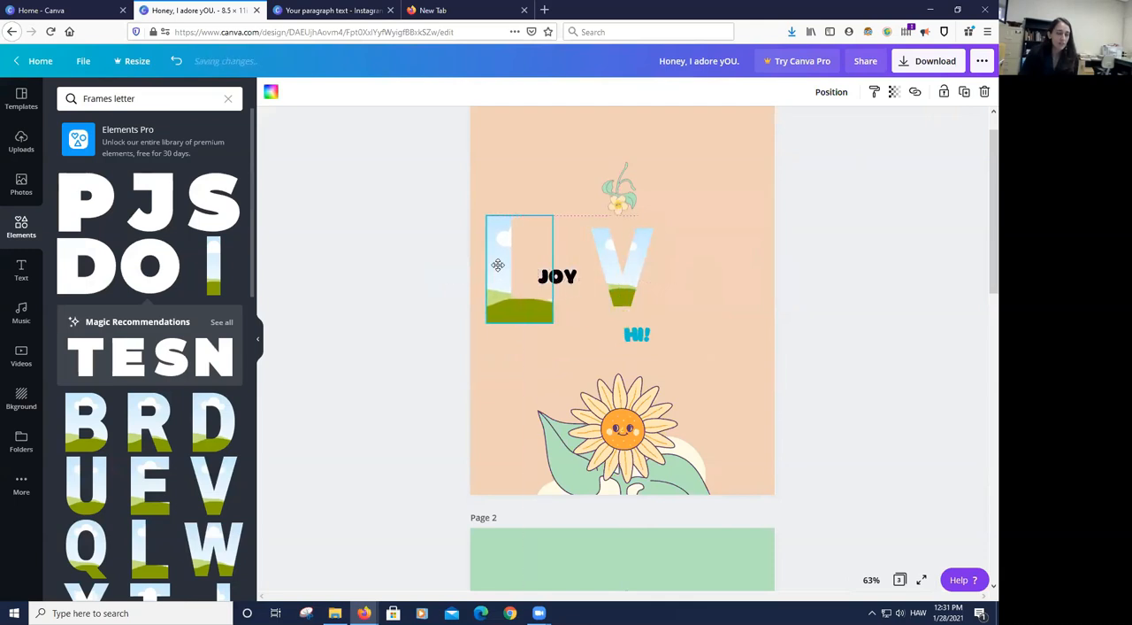
pyautogui.click(705, 277)
# - Select the L and V frames together, try aligning them by middle and center, and undo the center alignment
pyautogui.moveTo(719, 275); pyautogui.dragTo(489, 255)
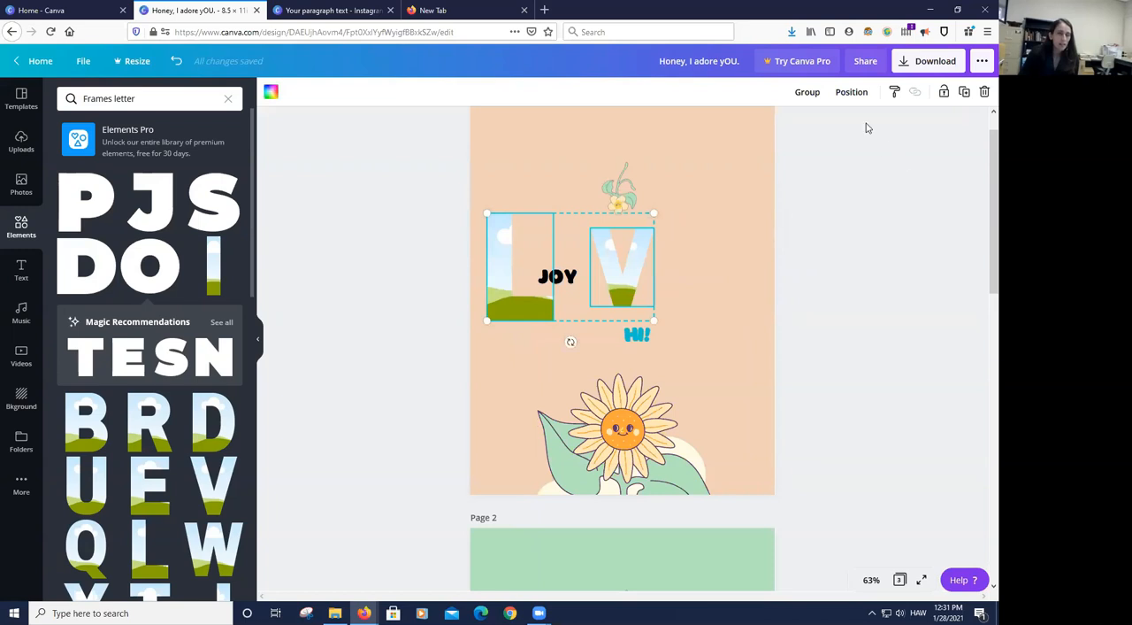
pyautogui.click(852, 92)
pyautogui.click(683, 229)
pyautogui.click(789, 227)
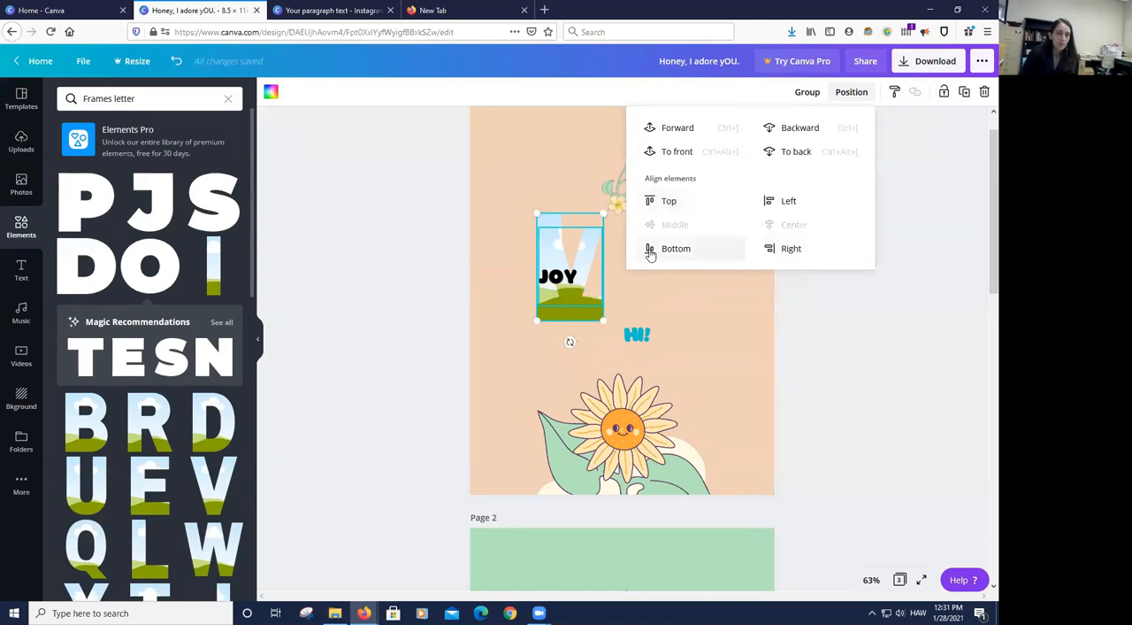
pyautogui.click(175, 65)
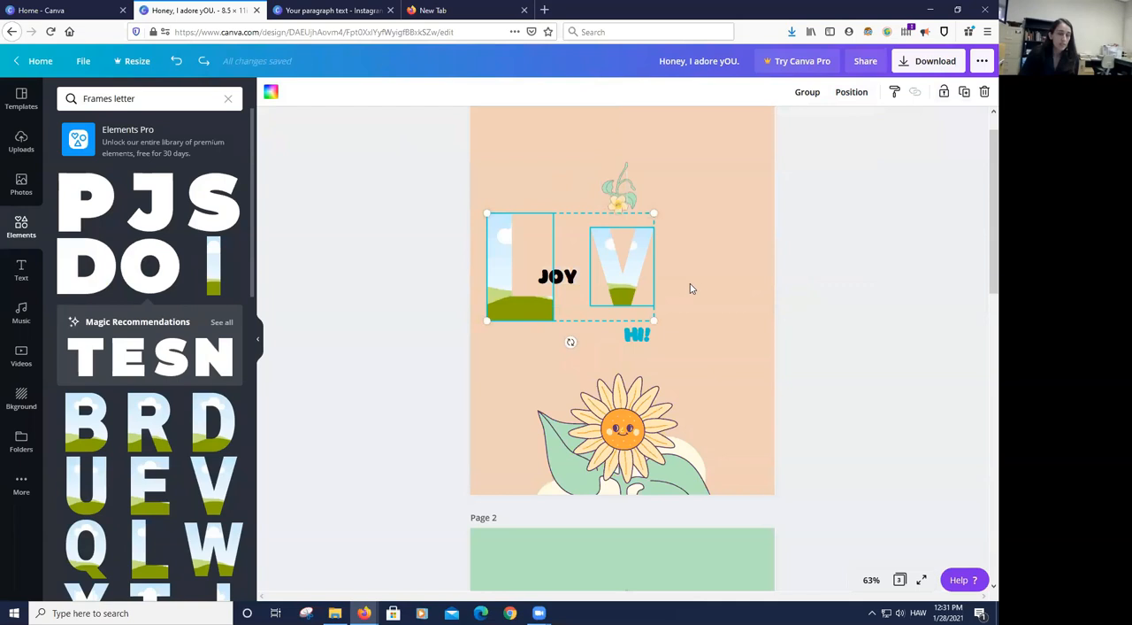
# - Enlarge the V frame so its upper and lower edges match the height of the L frame
pyautogui.click(801, 264)
pyautogui.click(634, 268)
pyautogui.moveTo(653, 228); pyautogui.dragTo(675, 218)
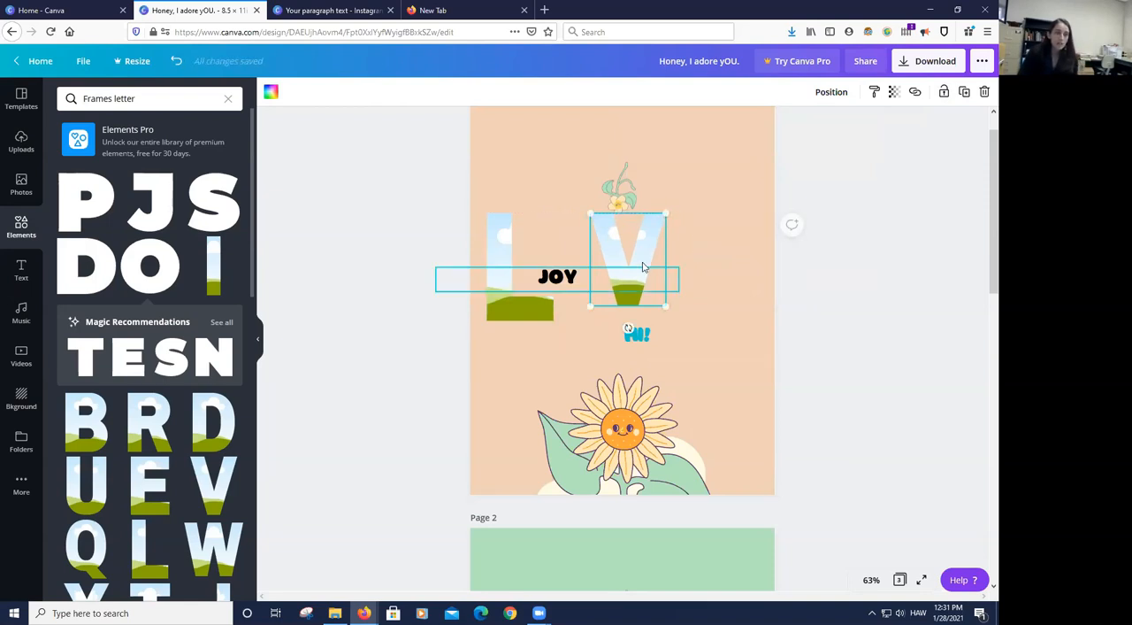
pyautogui.moveTo(588, 310)
pyautogui.mouseDown()
pyautogui.moveTo(577, 329)
pyautogui.moveTo(581, 320)
pyautogui.mouseUp()
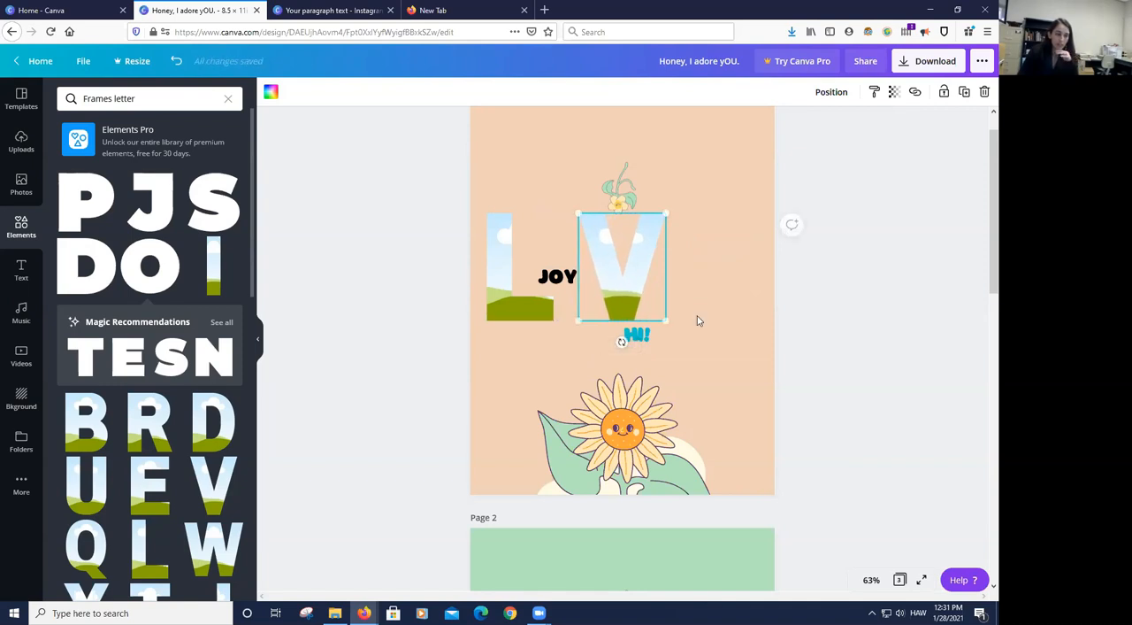
pyautogui.click(697, 318)
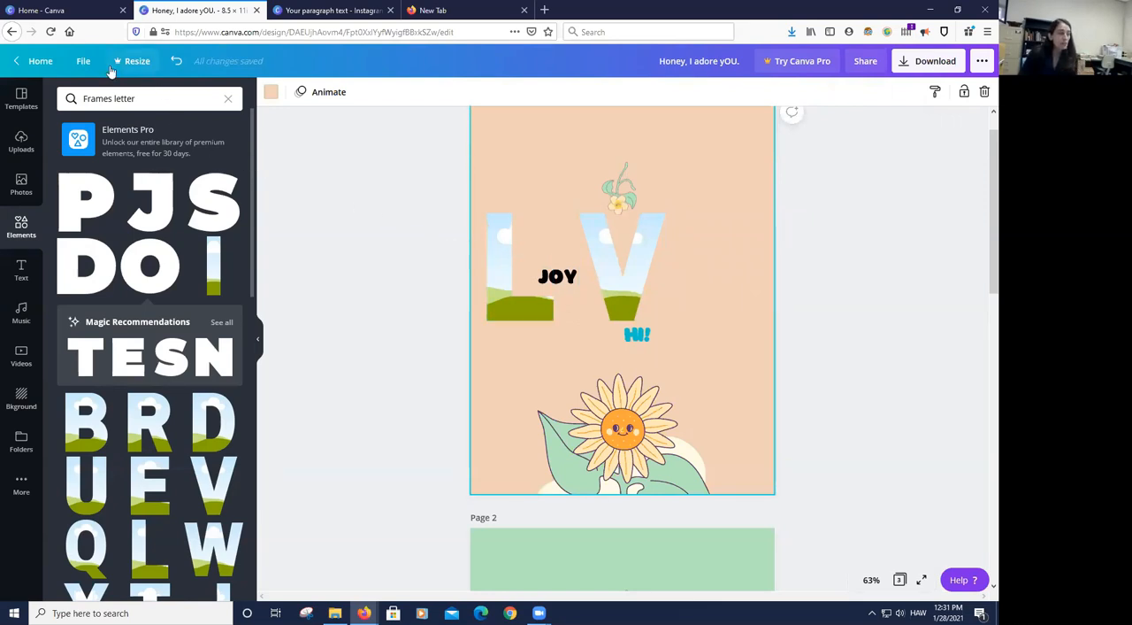
# - Turn on the rulers, guides and margins for the card design
pyautogui.click(83, 61)
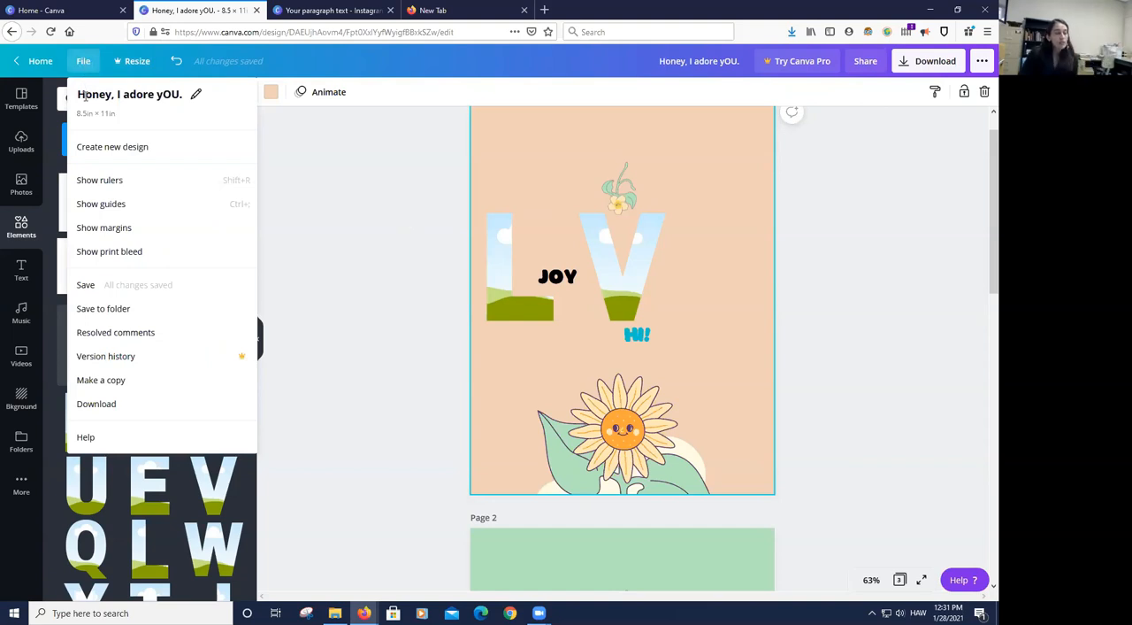
pyautogui.click(100, 181)
pyautogui.click(92, 63)
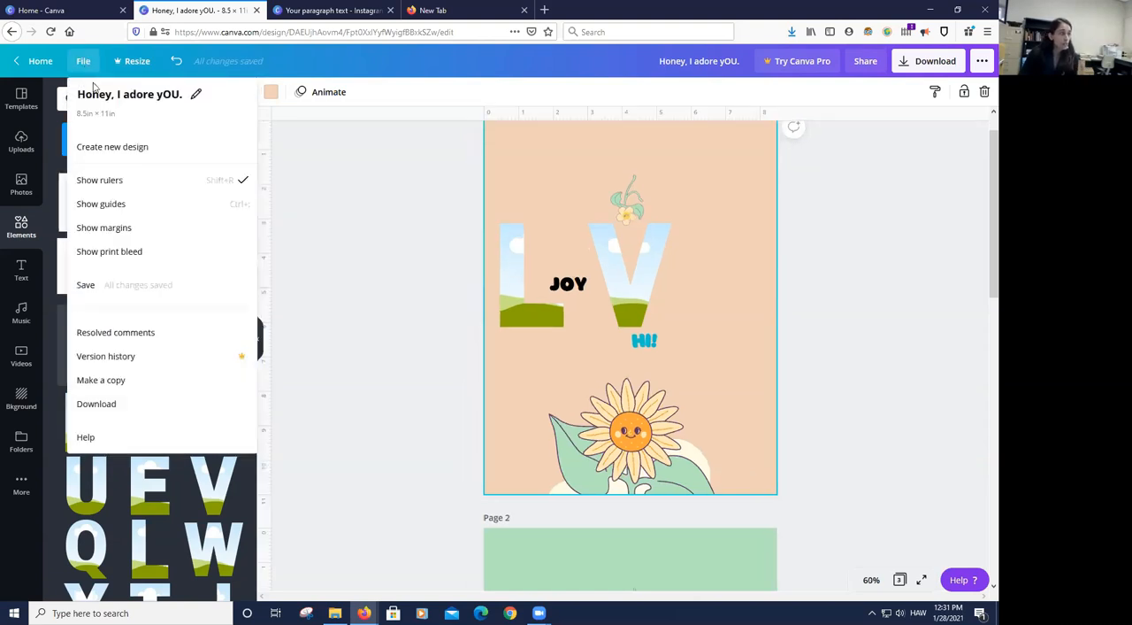
pyautogui.click(119, 208)
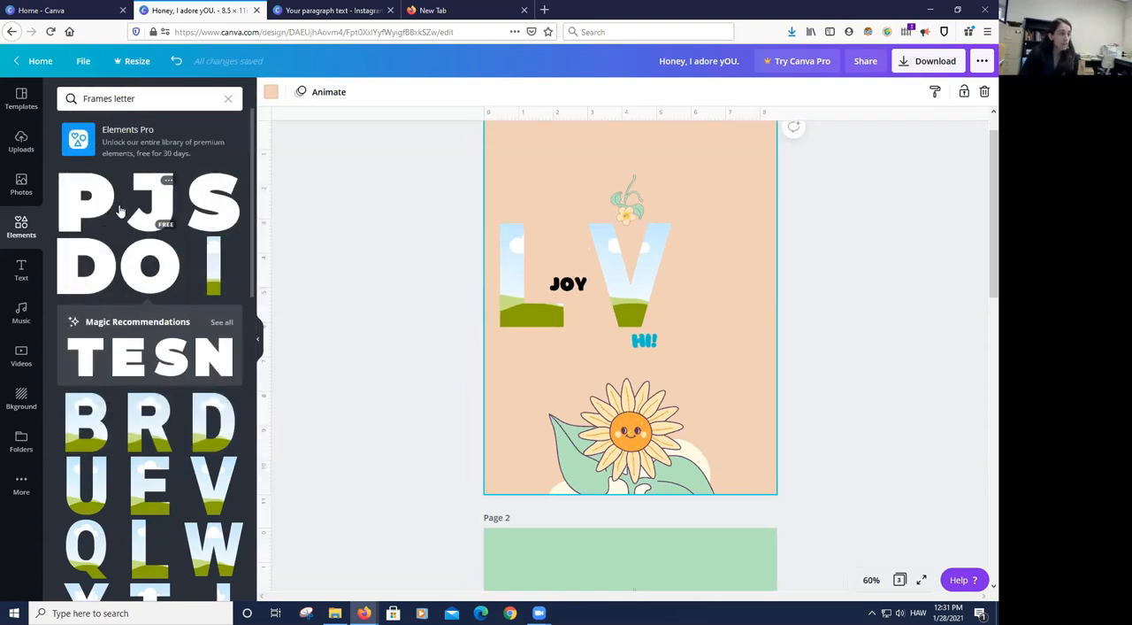
pyautogui.click(83, 62)
pyautogui.click(110, 232)
pyautogui.click(890, 272)
# - Move the L frame inward from the page margin and the V frame farther right, leaving a letter-wide gap between them
pyautogui.moveTo(652, 249); pyautogui.dragTo(697, 252)
pyautogui.moveTo(530, 253); pyautogui.dragTo(550, 253)
pyautogui.moveTo(671, 262); pyautogui.dragTo(647, 258)
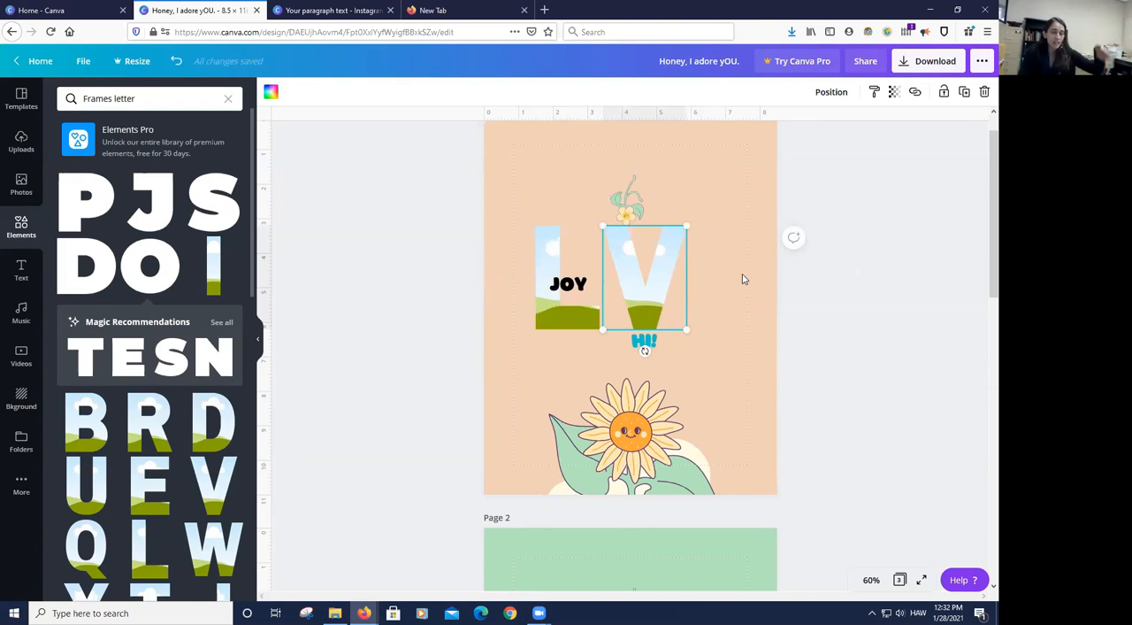
pyautogui.moveTo(647, 253); pyautogui.dragTo(694, 261)
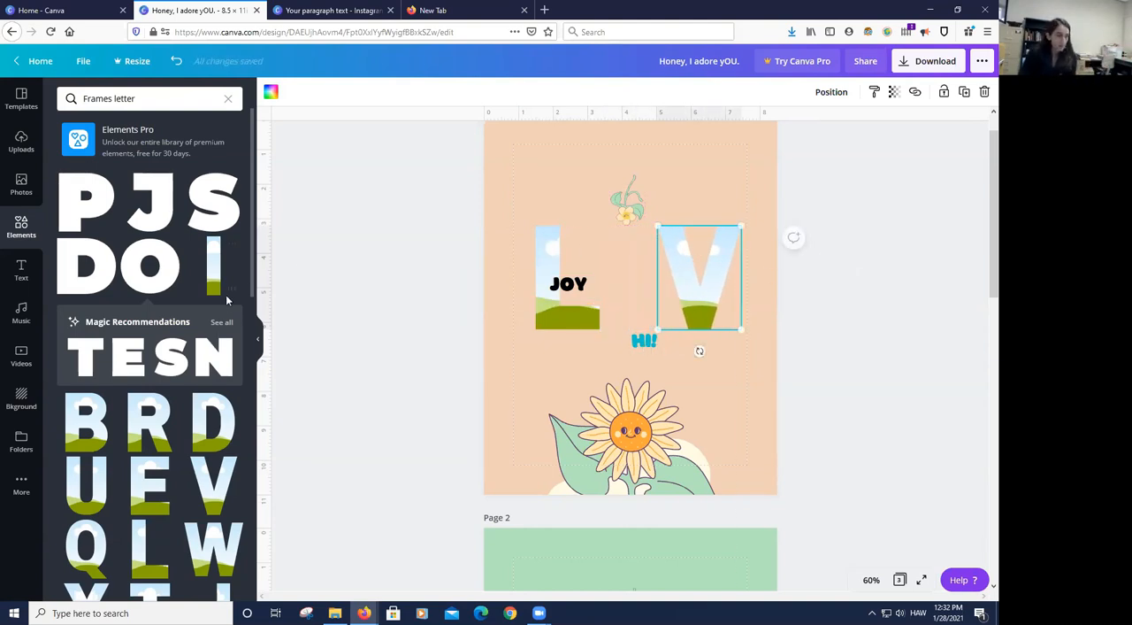
pyautogui.click(434, 261)
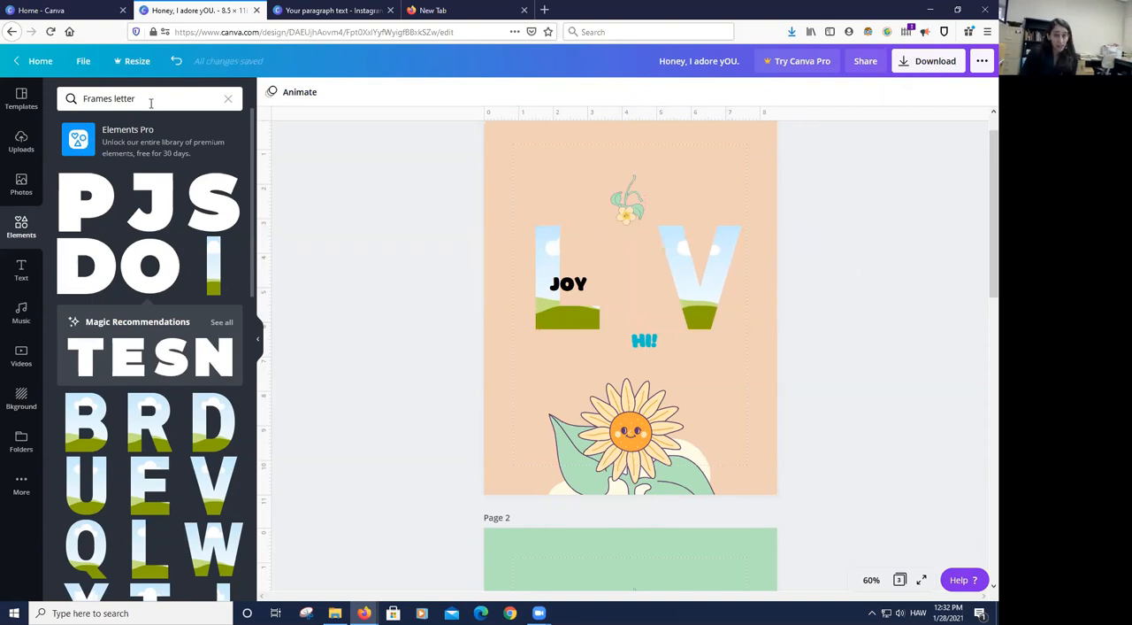
# - Search the elements for "cloud" and place the turquoise cloud above the L frame, shrunk to about half its size
pyautogui.click(230, 99)
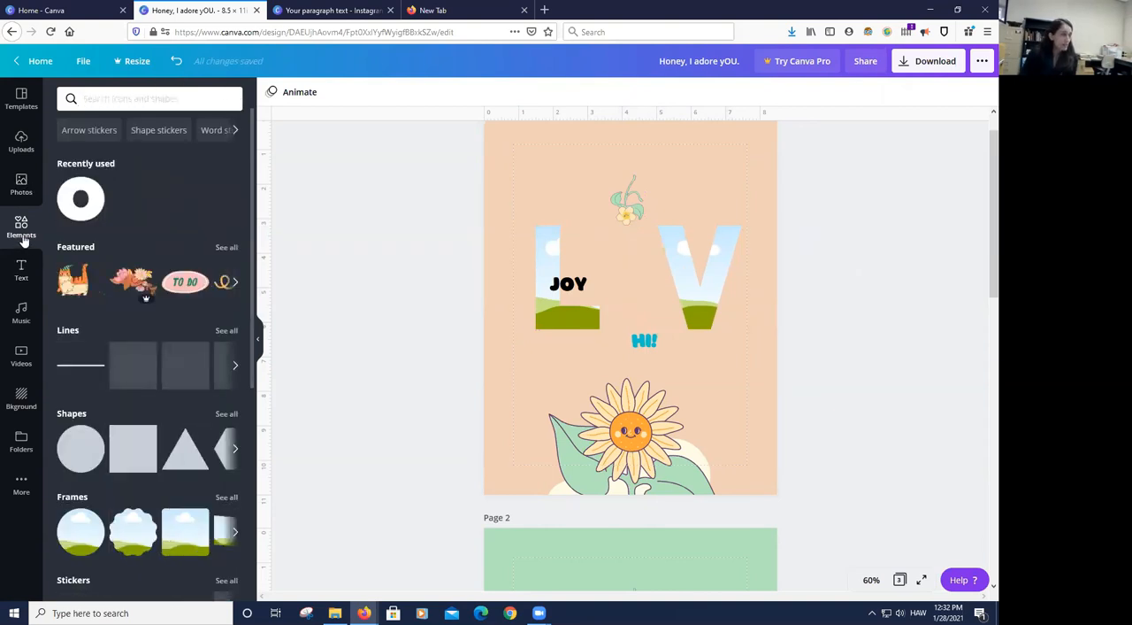
pyautogui.write('cloud')
pyautogui.press('Return')
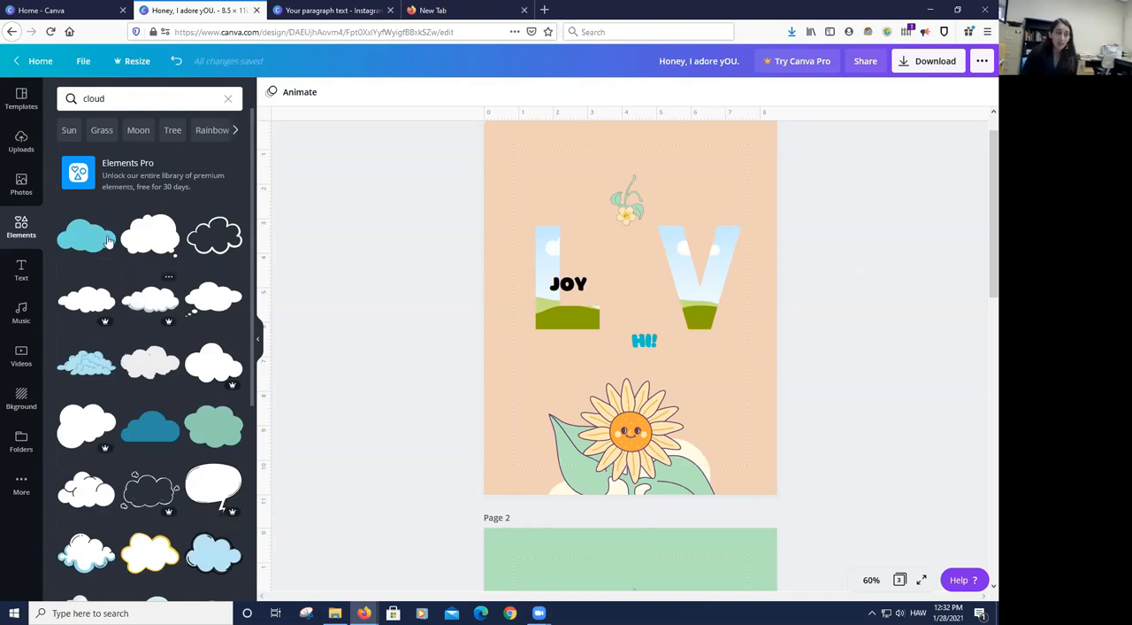
pyautogui.moveTo(100, 241); pyautogui.dragTo(539, 193)
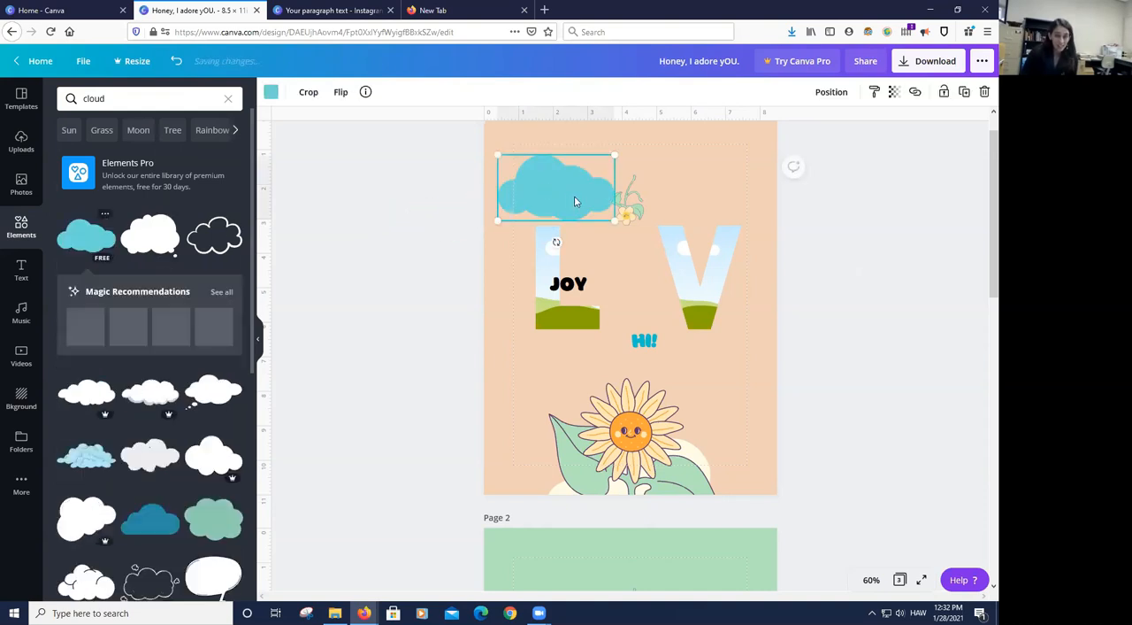
pyautogui.moveTo(616, 221); pyautogui.dragTo(545, 174)
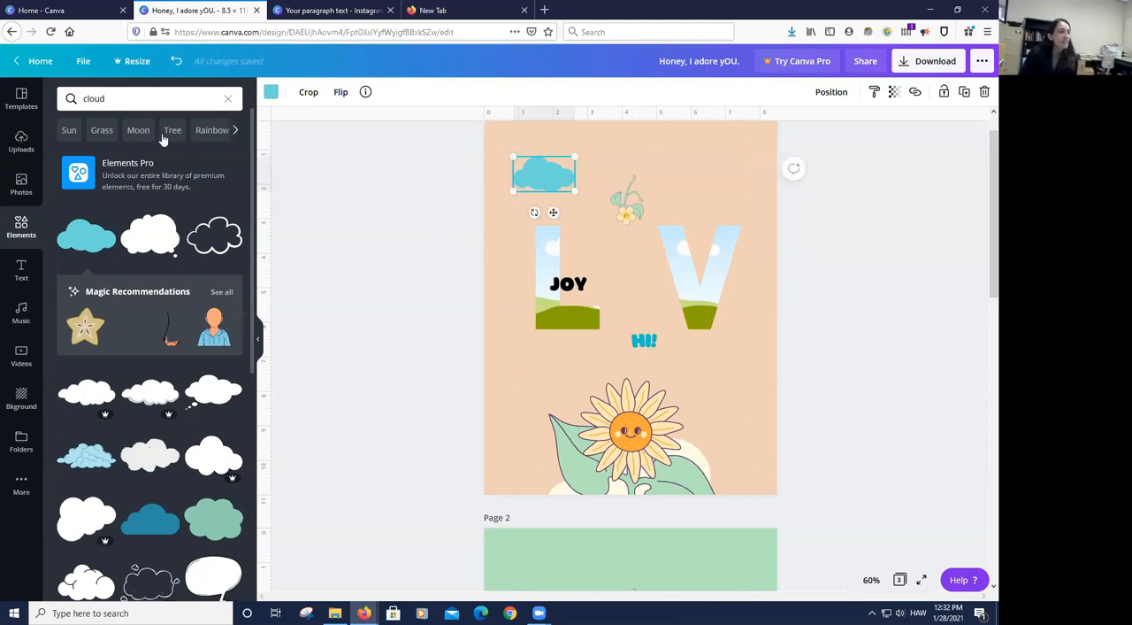
# - Change the elements search to "clouds"
pyautogui.click(135, 99)
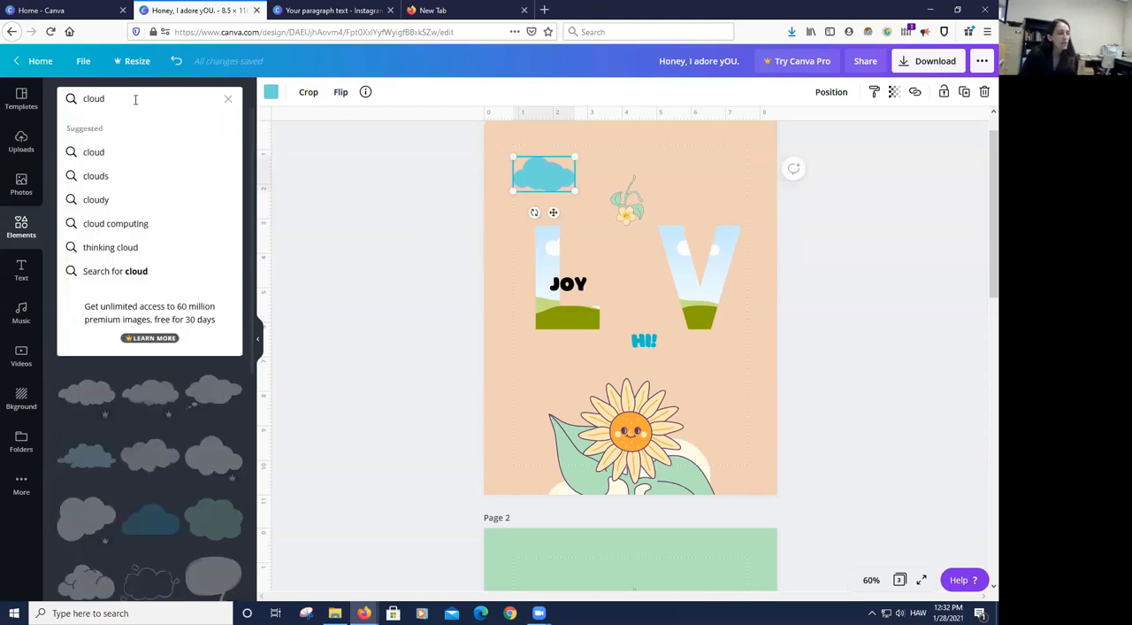
pyautogui.click(310, 196)
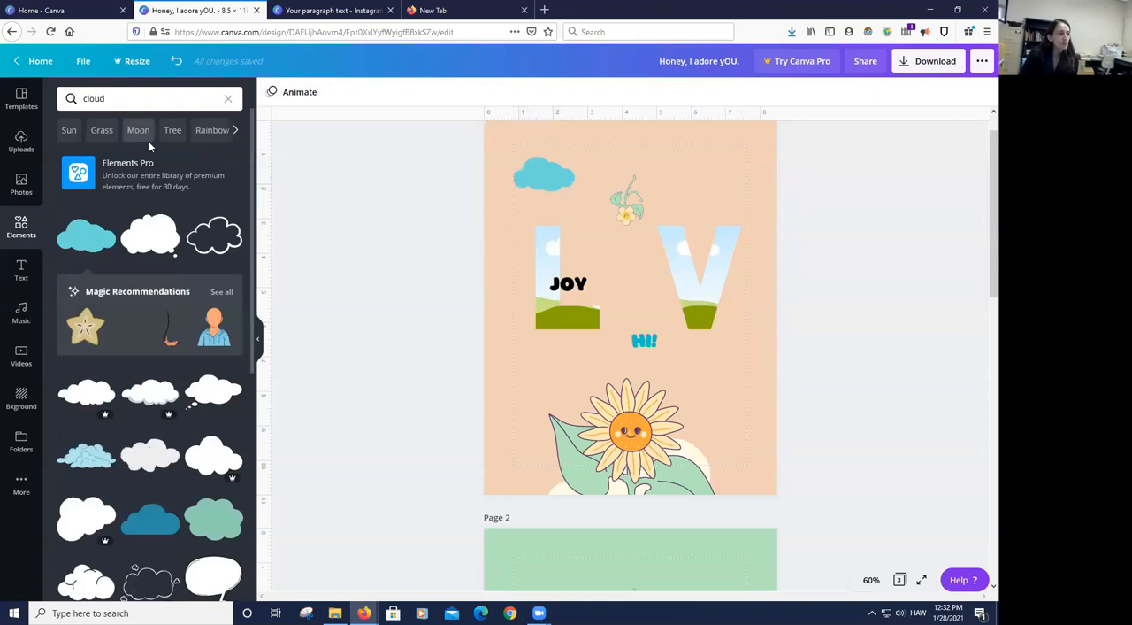
pyautogui.click(142, 96)
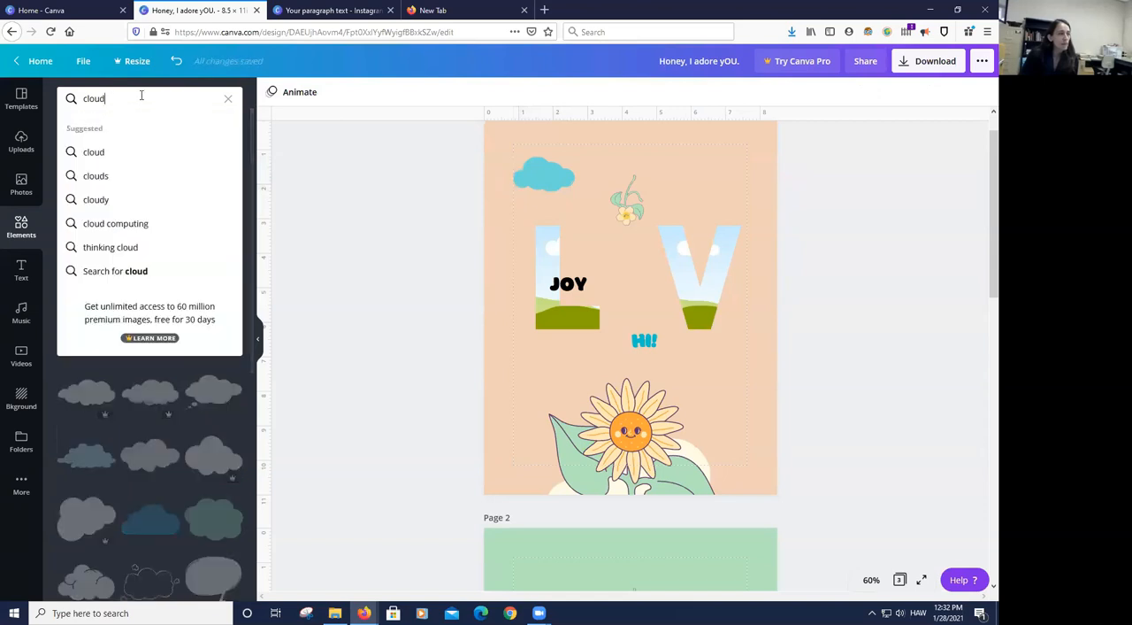
pyautogui.write('s')
pyautogui.press('Return')
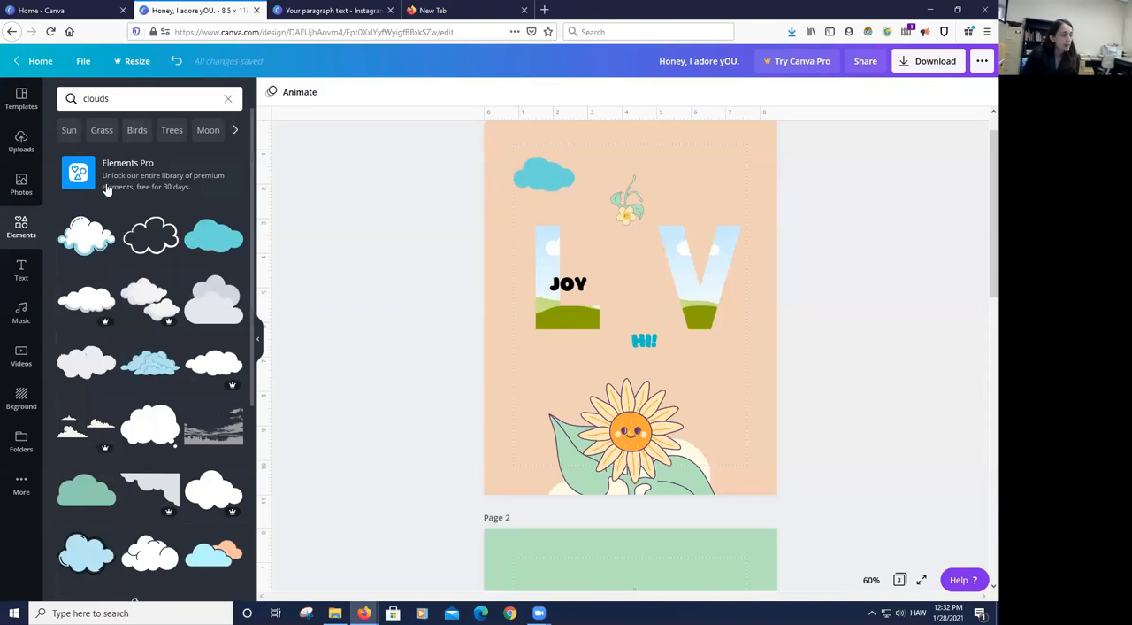
# - View the details and licensing information of the white cloud icon with blue edges among the search results
pyautogui.scroll(-1, 99, 184)
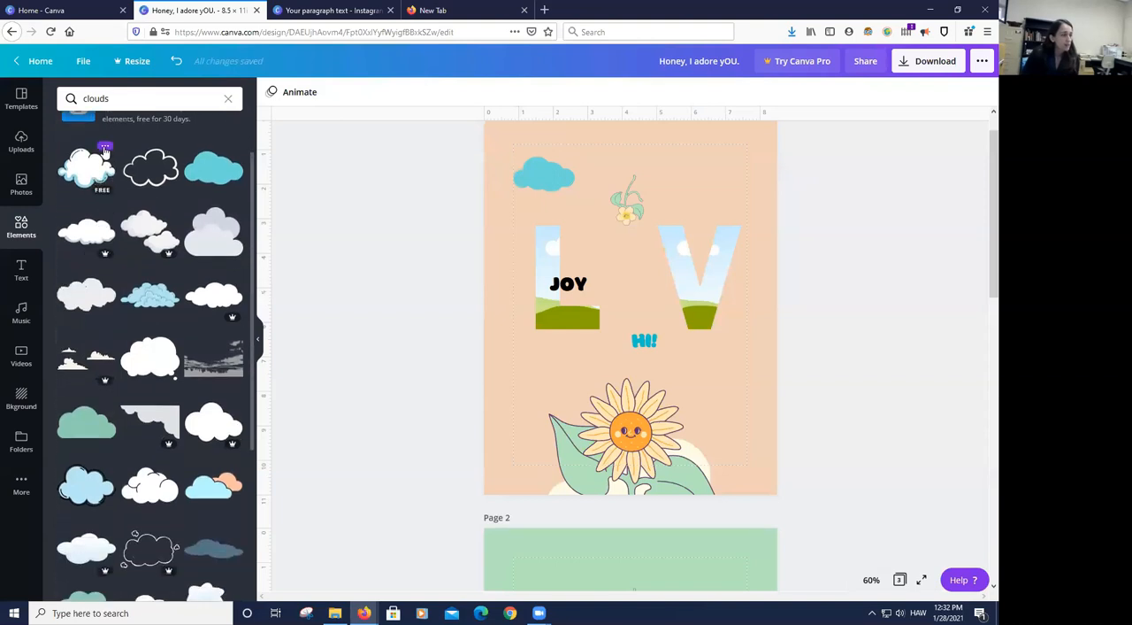
pyautogui.click(104, 147)
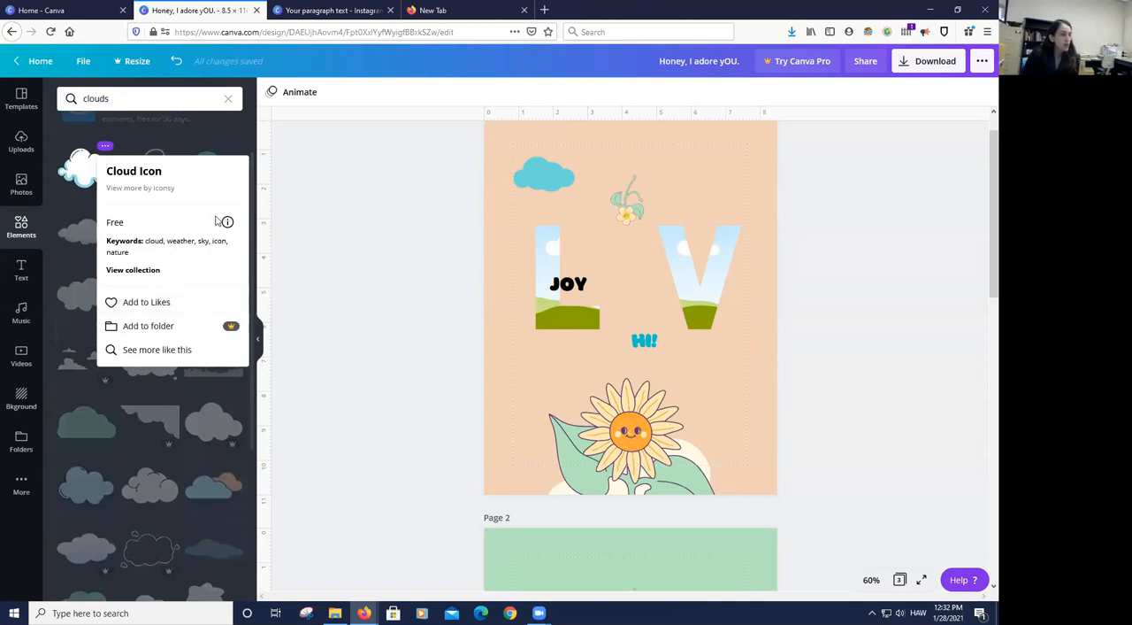
pyautogui.click(227, 223)
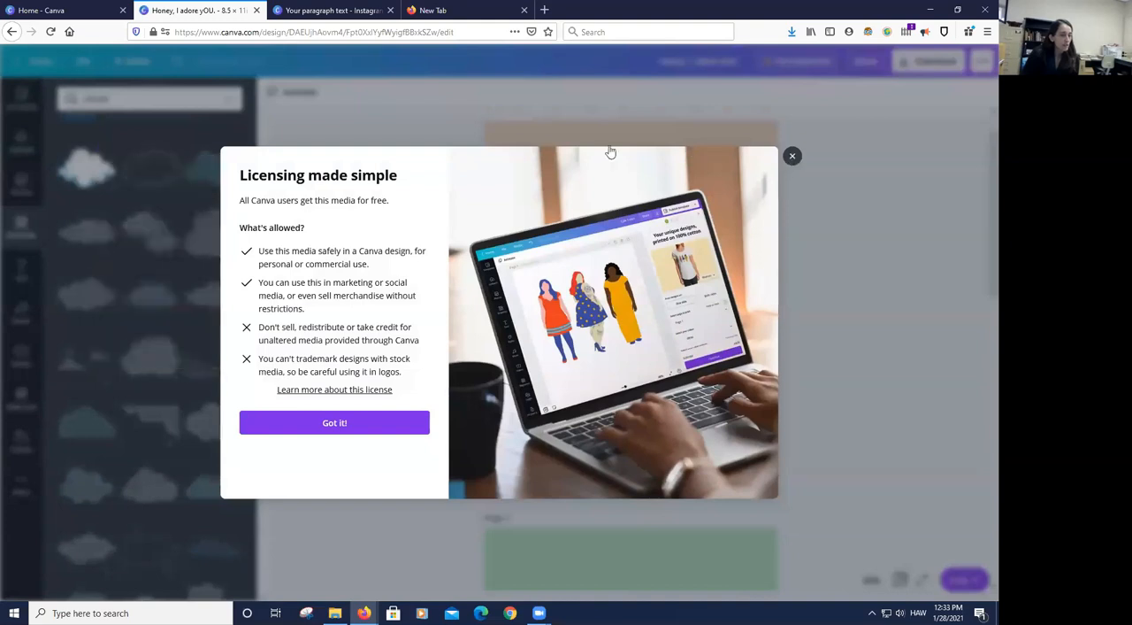
pyautogui.click(793, 155)
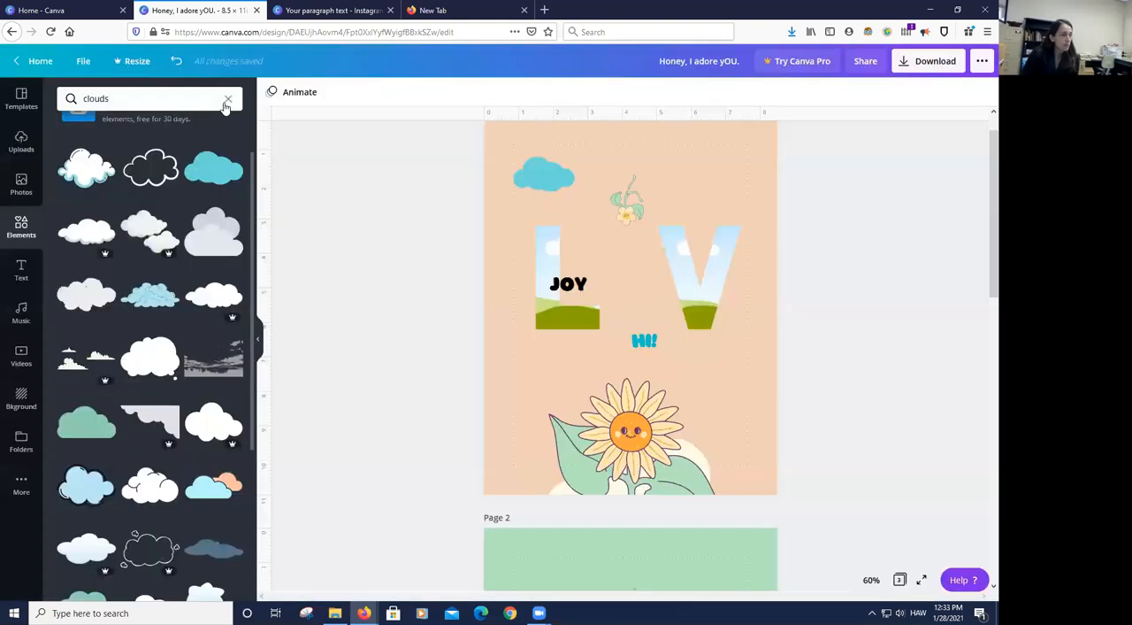
pyautogui.scroll(2, 160, 146)
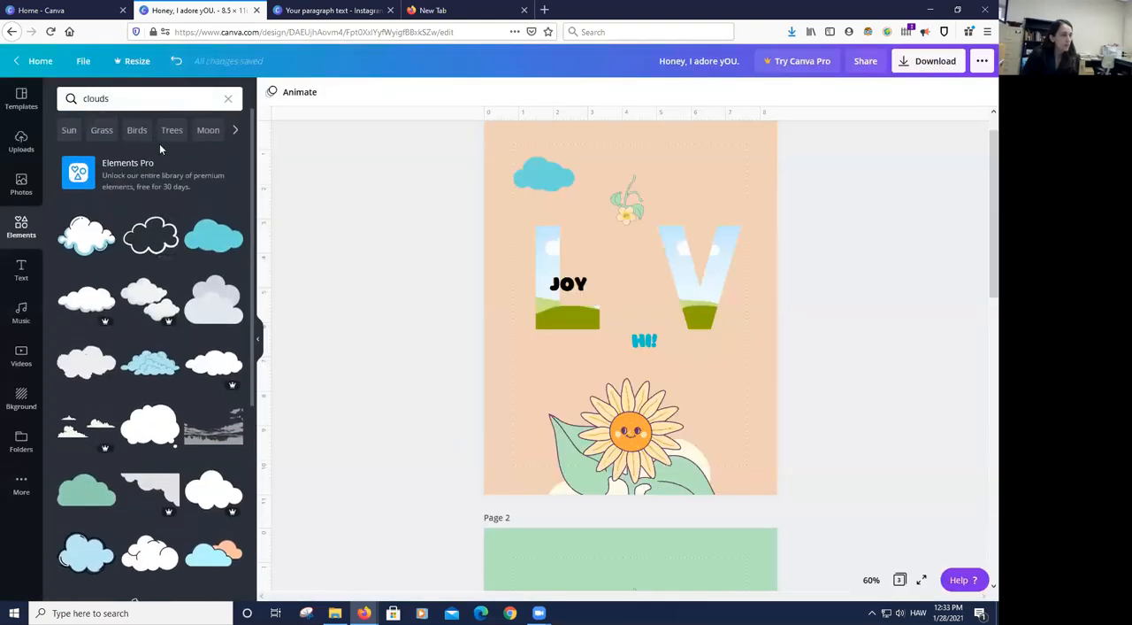
pyautogui.click(94, 102)
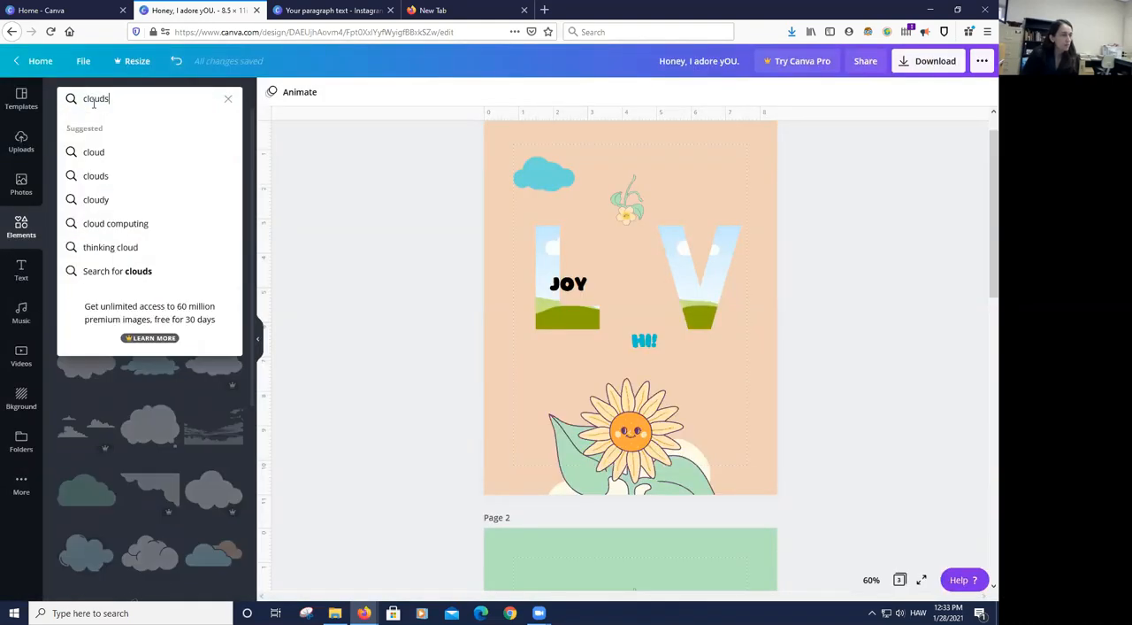
pyautogui.doubleClick(92, 100)
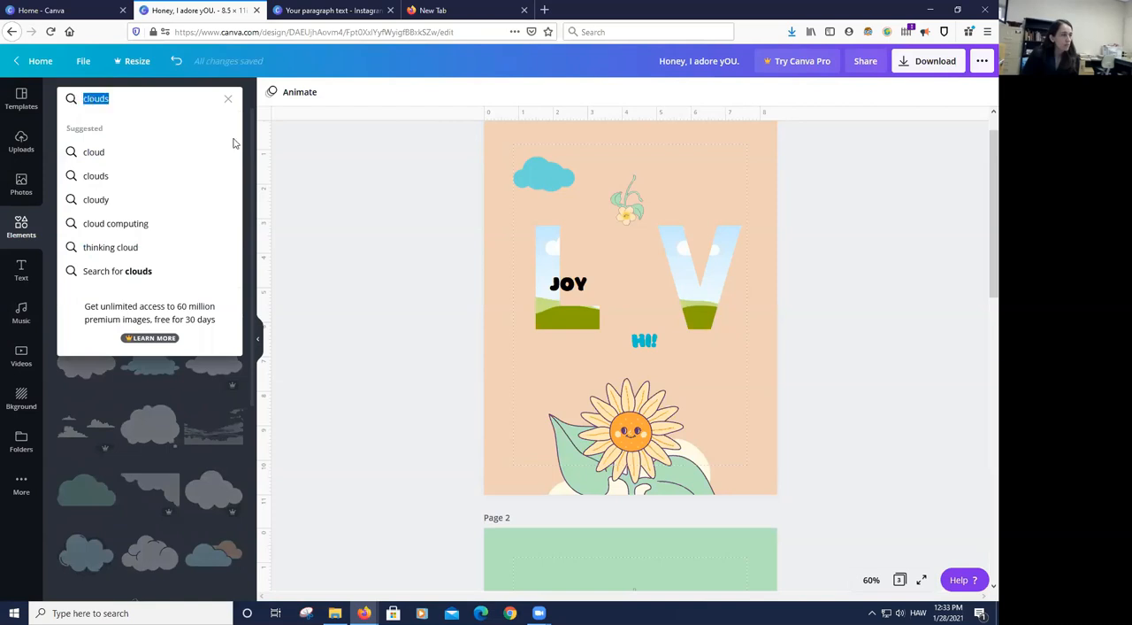
pyautogui.click(335, 264)
pyautogui.click(189, 98)
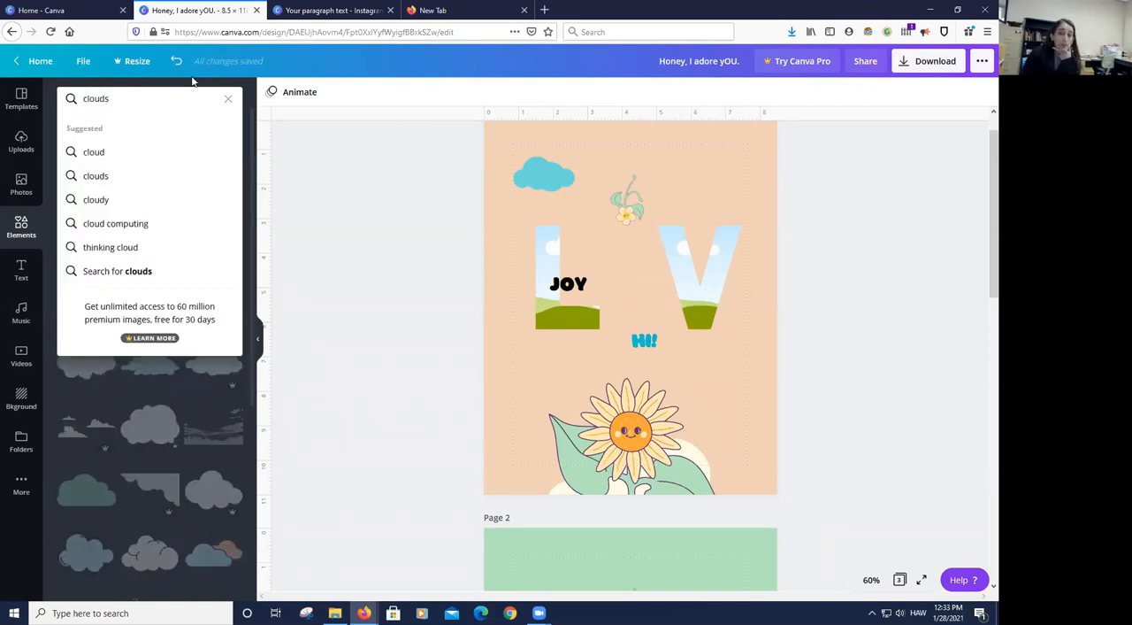
pyautogui.click(375, 339)
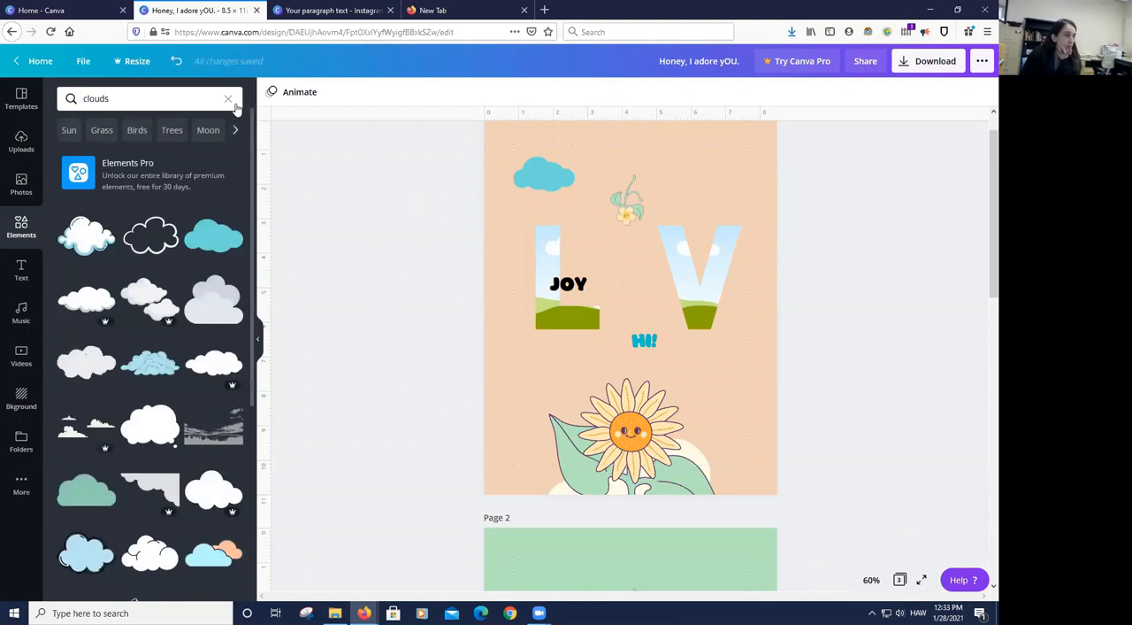
pyautogui.click(206, 100)
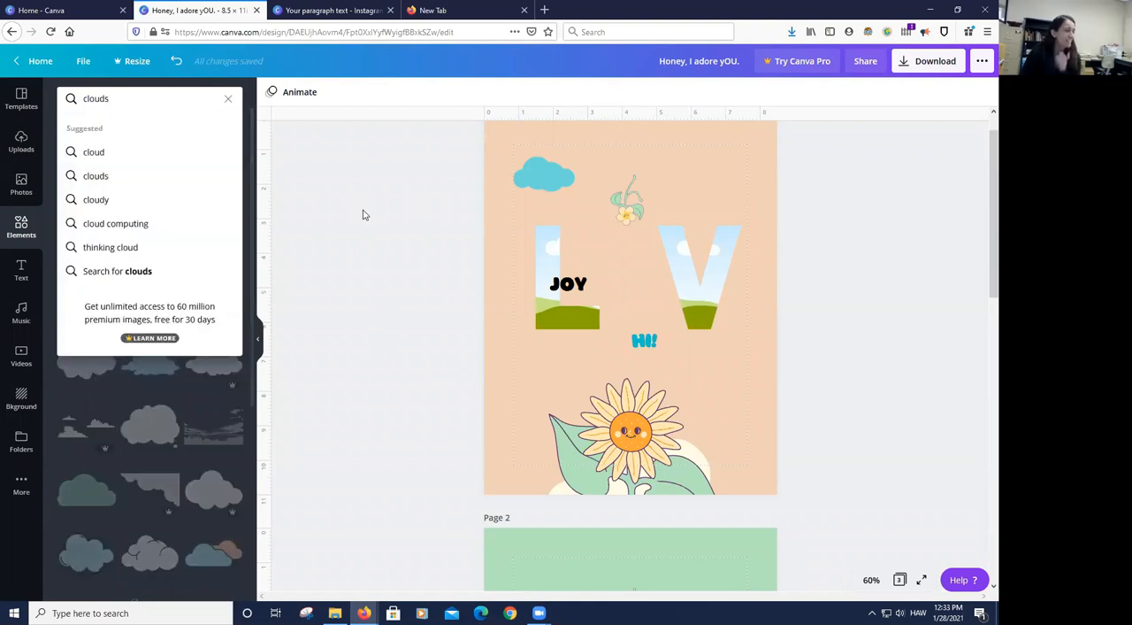
pyautogui.click(301, 207)
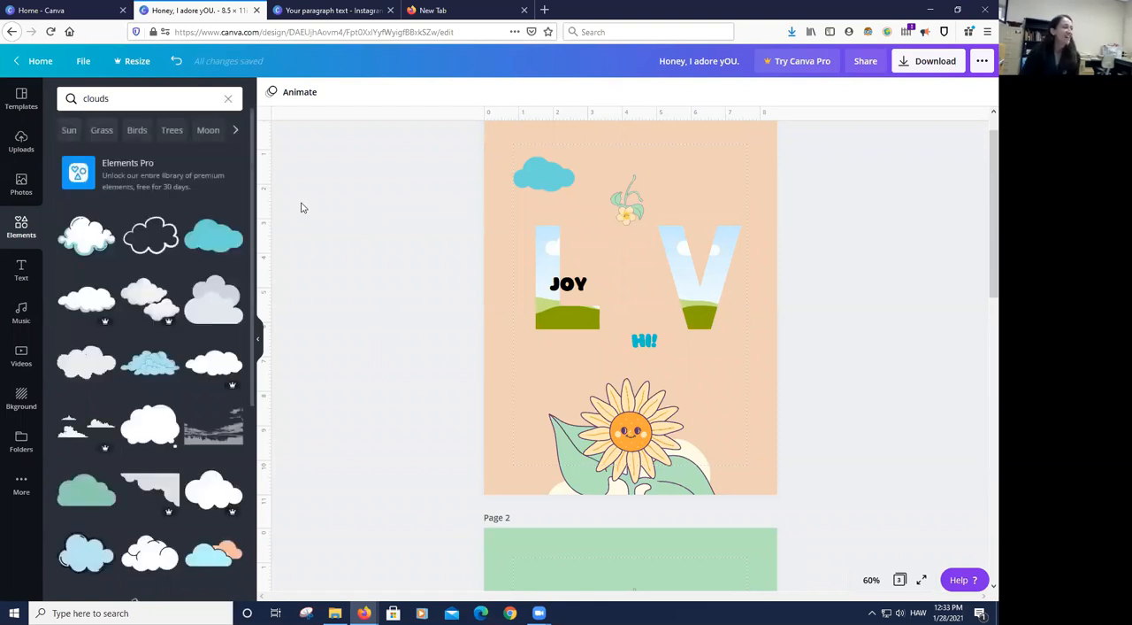
pyautogui.click(170, 99)
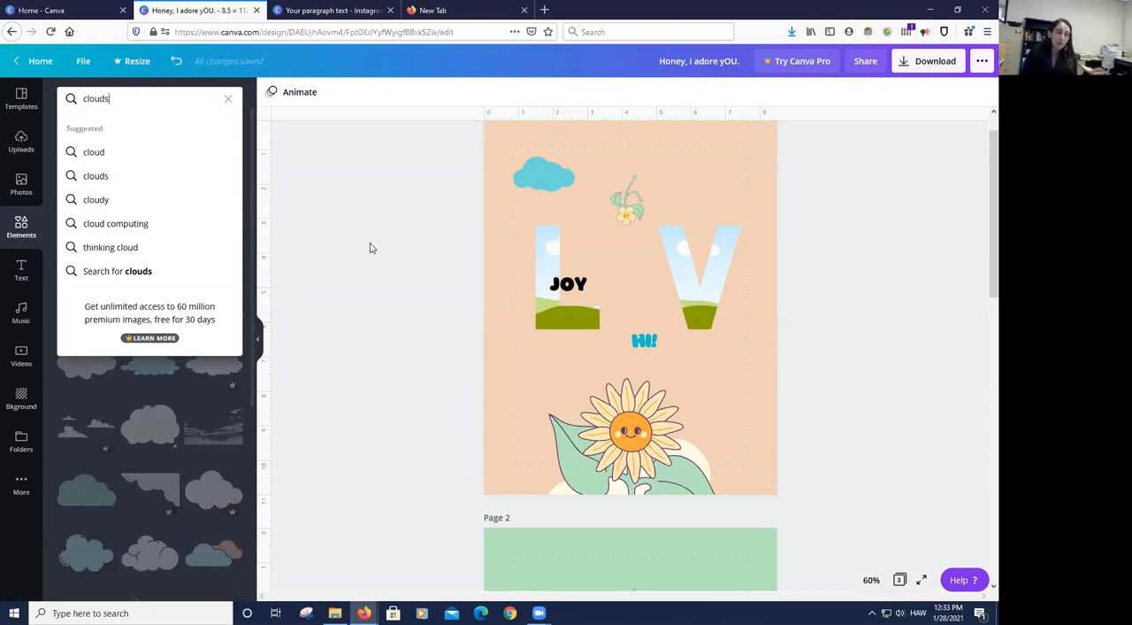
pyautogui.click(377, 281)
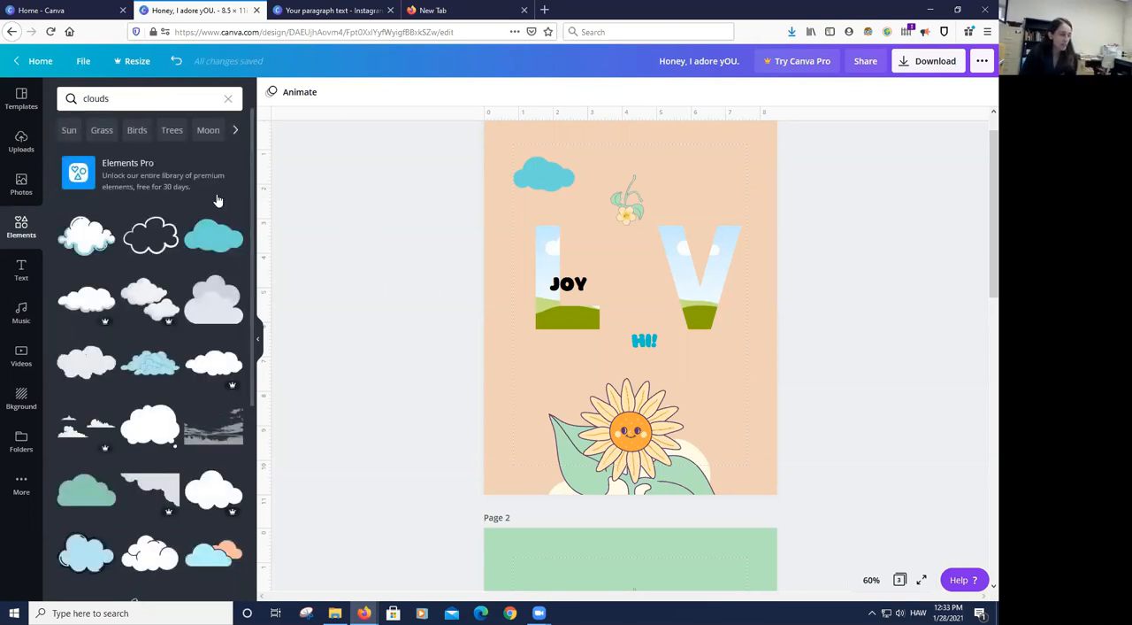
pyautogui.click(129, 104)
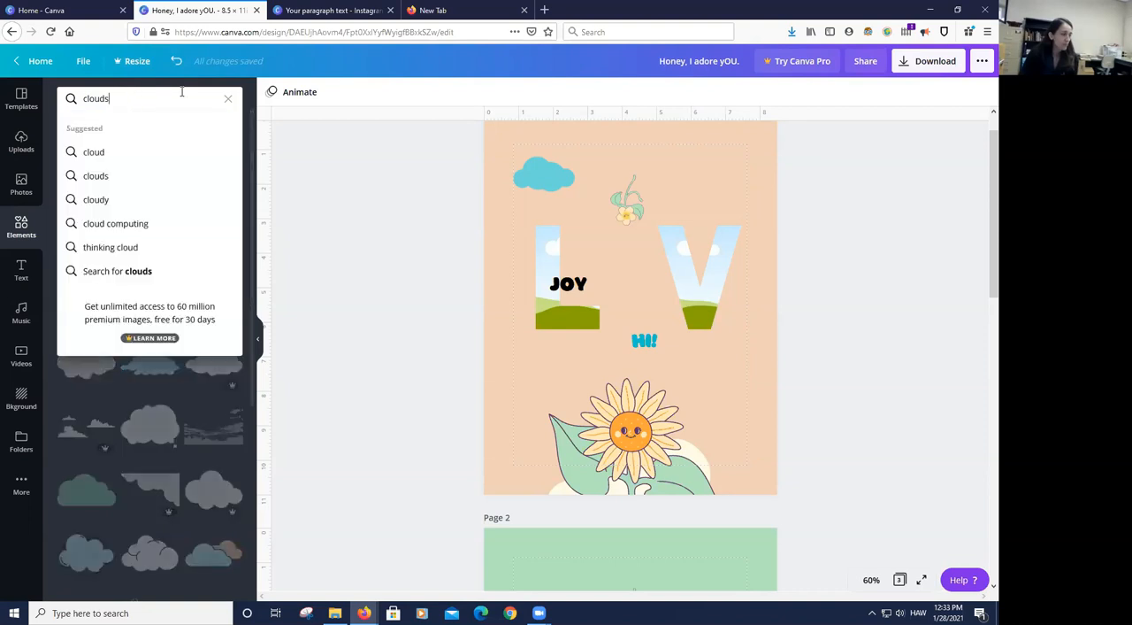
pyautogui.click(344, 246)
# - Add a white outlined cloud above the V, a light-blue outlined cloud below the L and a blue-and-peach cloud beside the sunflower
pyautogui.scroll(-5, 146, 268)
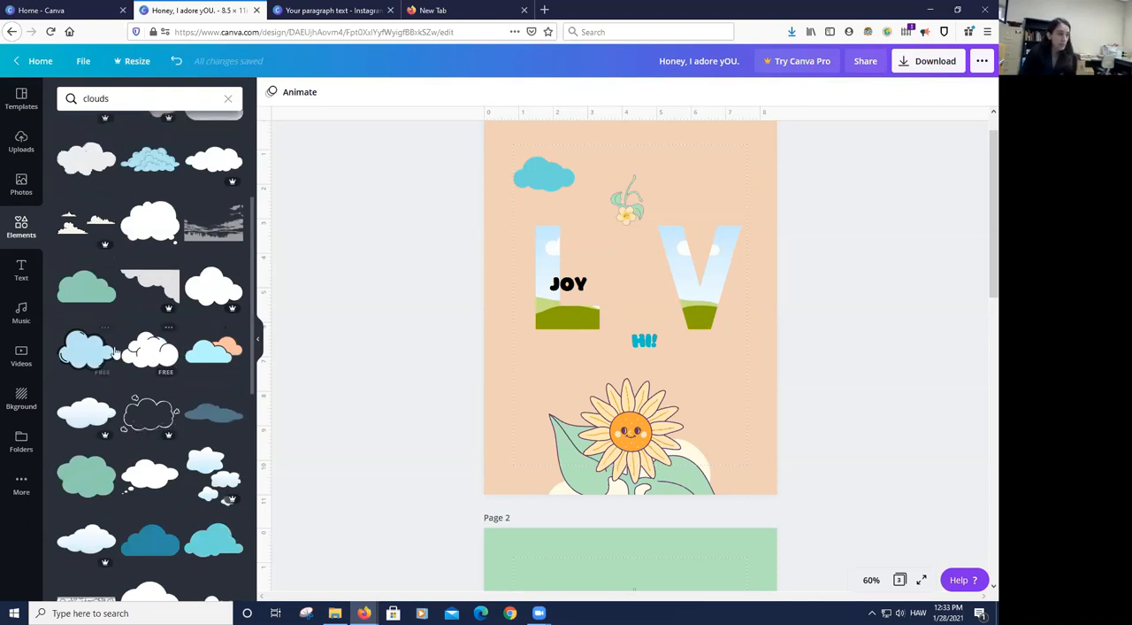
pyautogui.moveTo(143, 352); pyautogui.dragTo(697, 166)
pyautogui.moveTo(89, 354); pyautogui.dragTo(532, 374)
pyautogui.moveTo(213, 349); pyautogui.dragTo(733, 387)
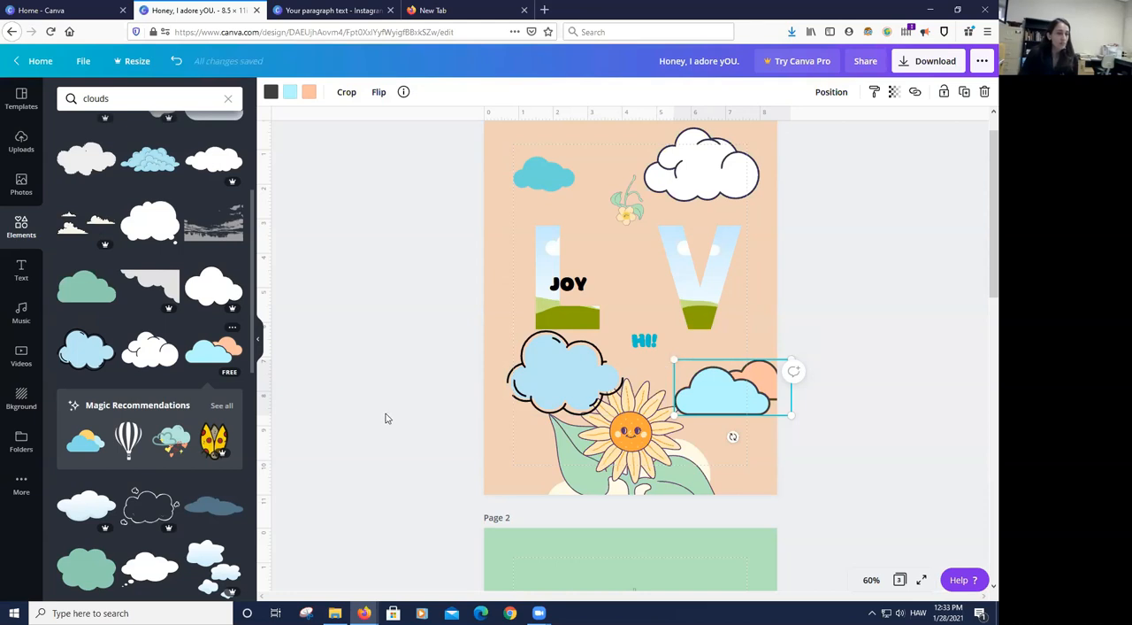
# - Recolor the light-blue fill of the outlined cloud below the L frame to white
pyautogui.click(566, 363)
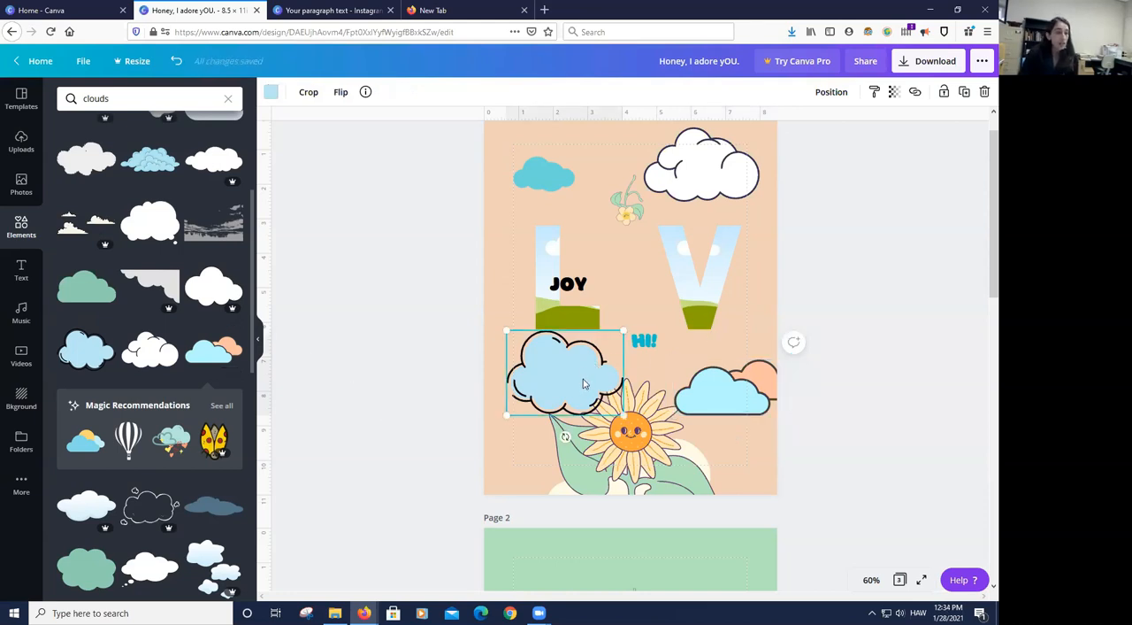
pyautogui.click(272, 92)
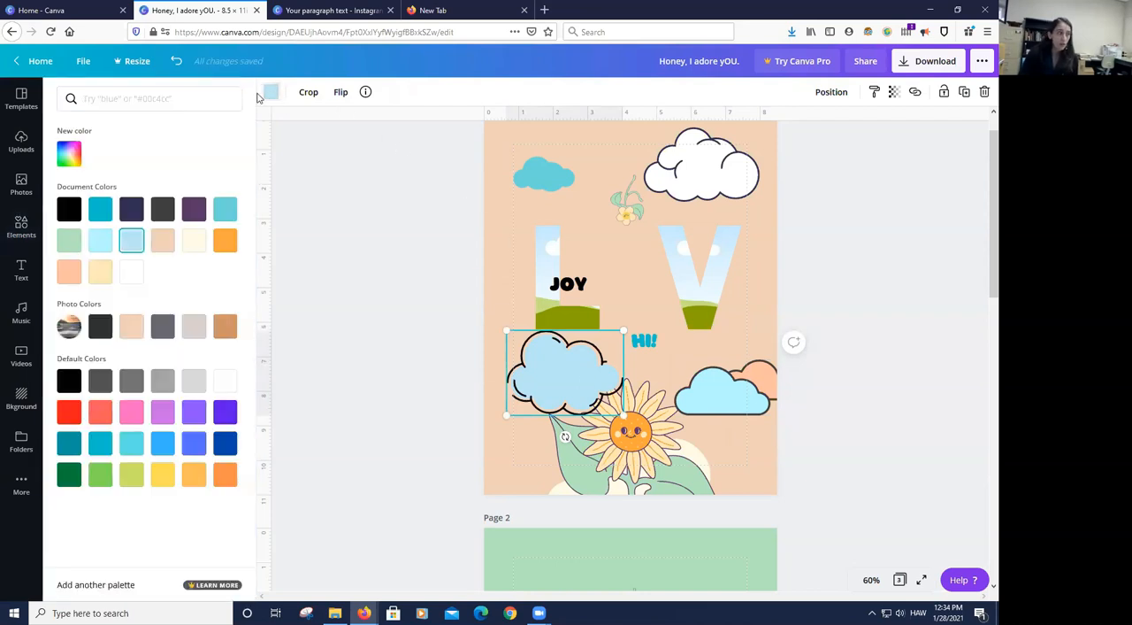
pyautogui.click(130, 278)
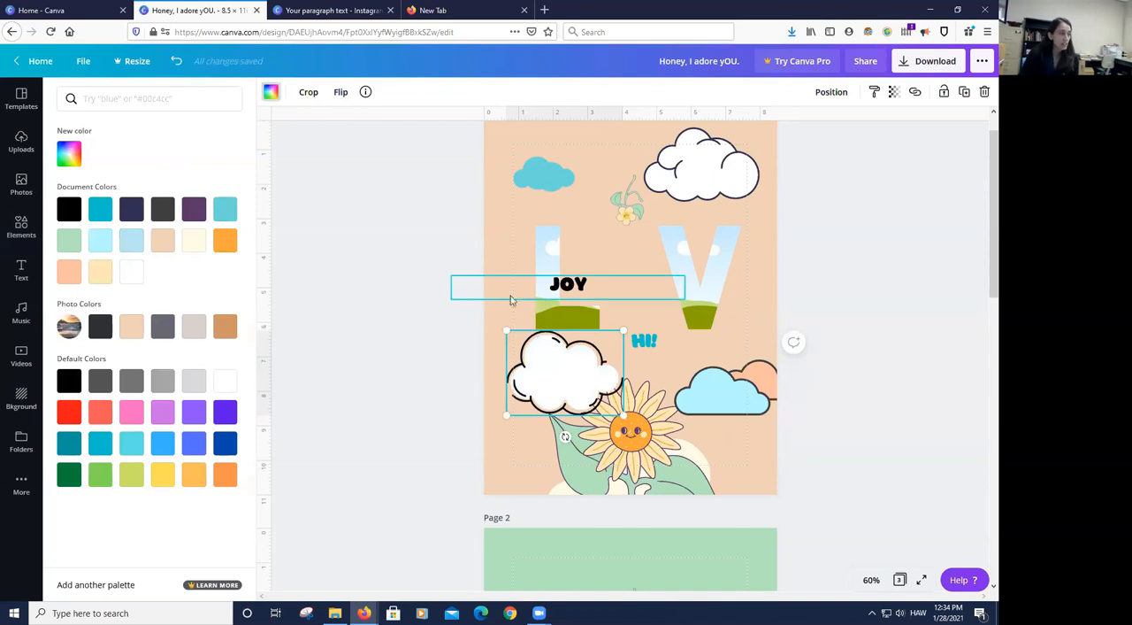
pyautogui.click(848, 334)
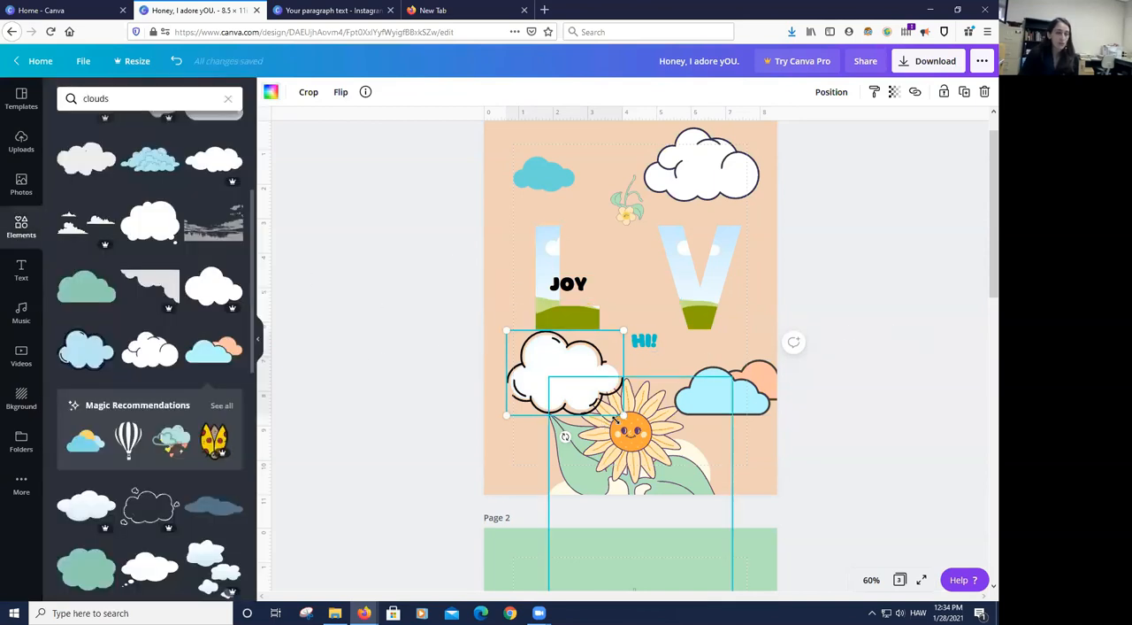
# - Shrink the white outlined cloud and place it beside the sunflower, next to the tip of its large leaf
pyautogui.moveTo(624, 415); pyautogui.dragTo(534, 405)
pyautogui.click(831, 93)
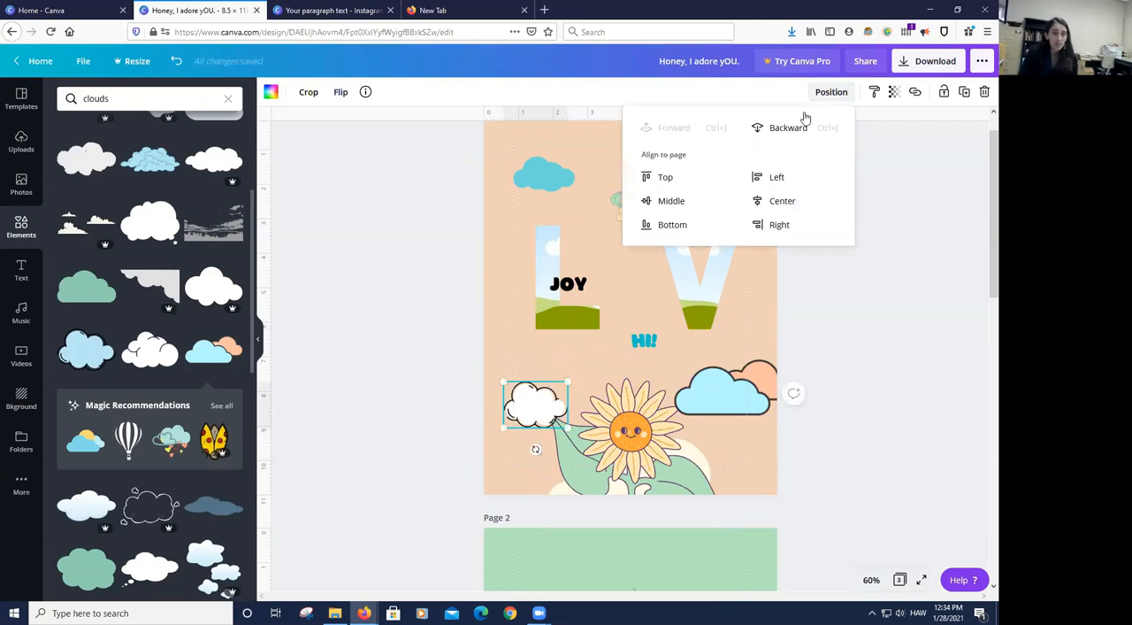
pyautogui.click(903, 340)
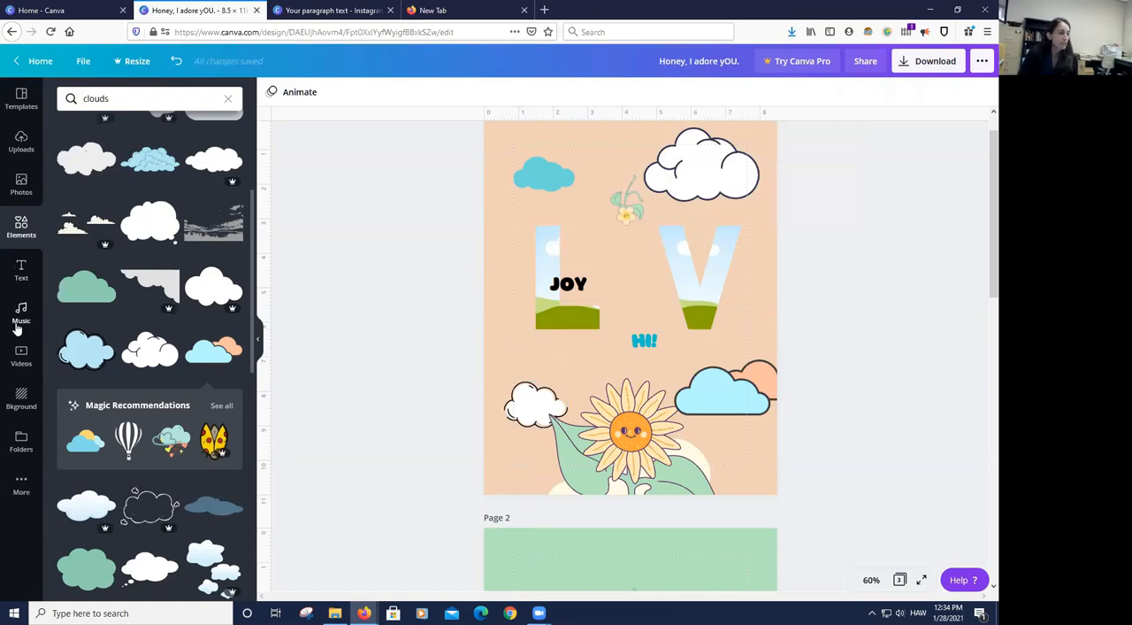
# - Fill the L and V frames with the red garden flowers photo, moving L to the page margin and V close beside it
pyautogui.click(35, 190)
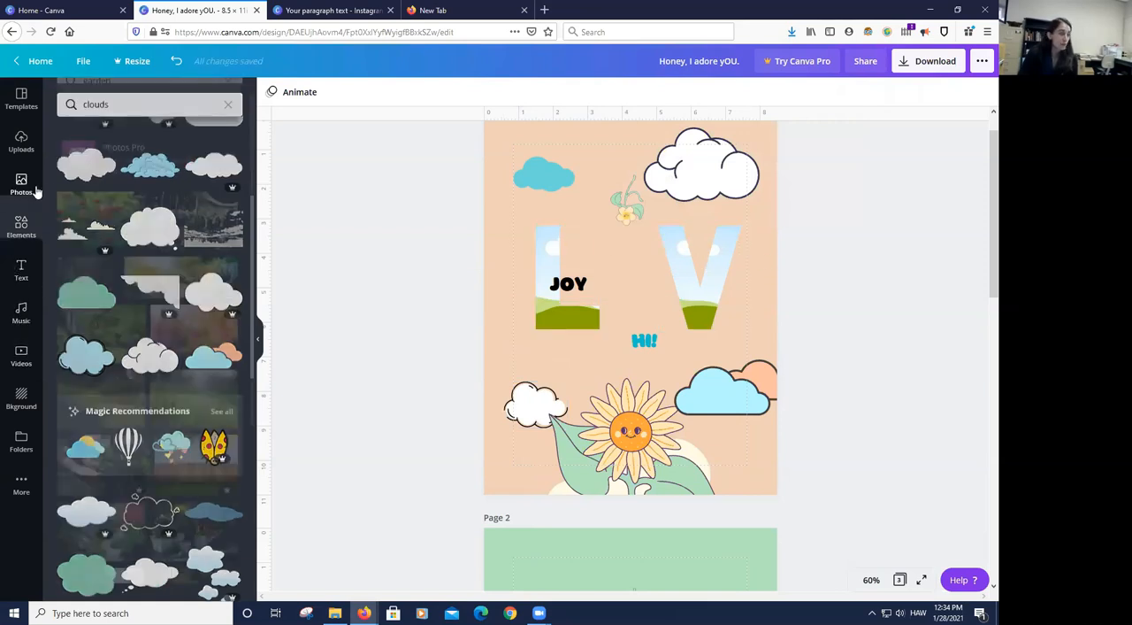
pyautogui.moveTo(97, 232); pyautogui.dragTo(543, 270)
pyautogui.moveTo(550, 313); pyautogui.dragTo(525, 315)
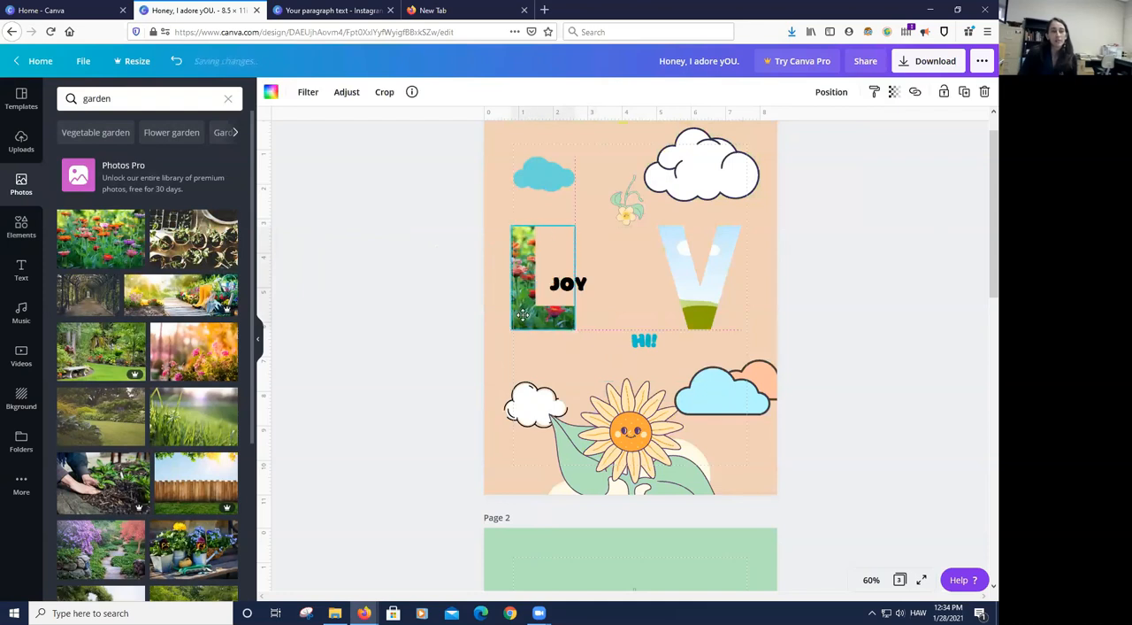
pyautogui.moveTo(118, 231); pyautogui.dragTo(678, 237)
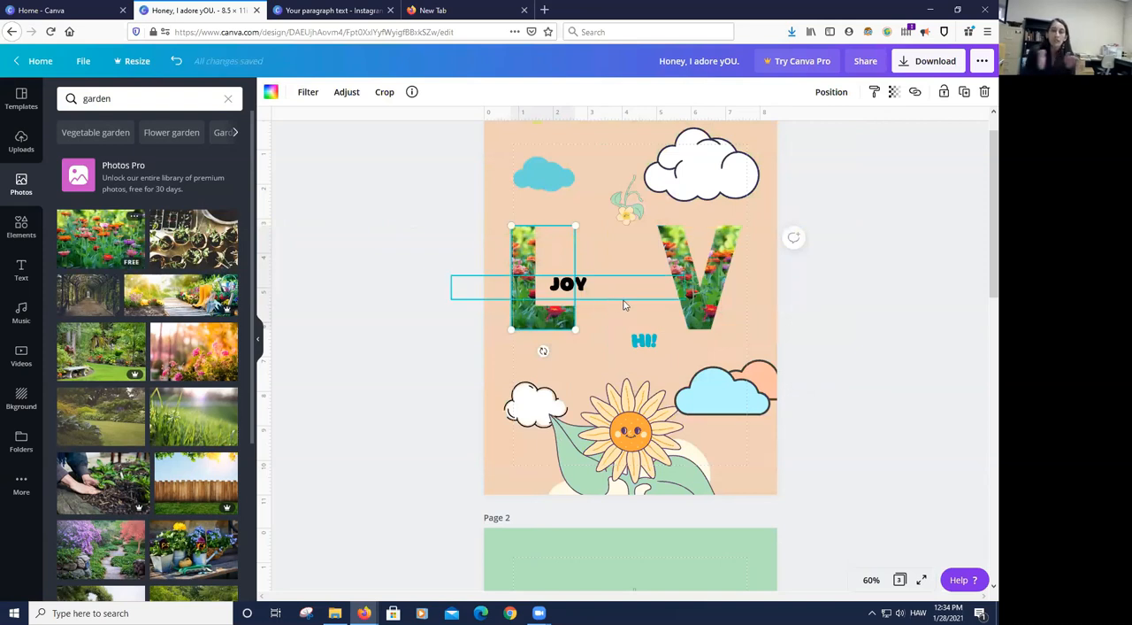
pyautogui.moveTo(678, 265); pyautogui.dragTo(611, 253)
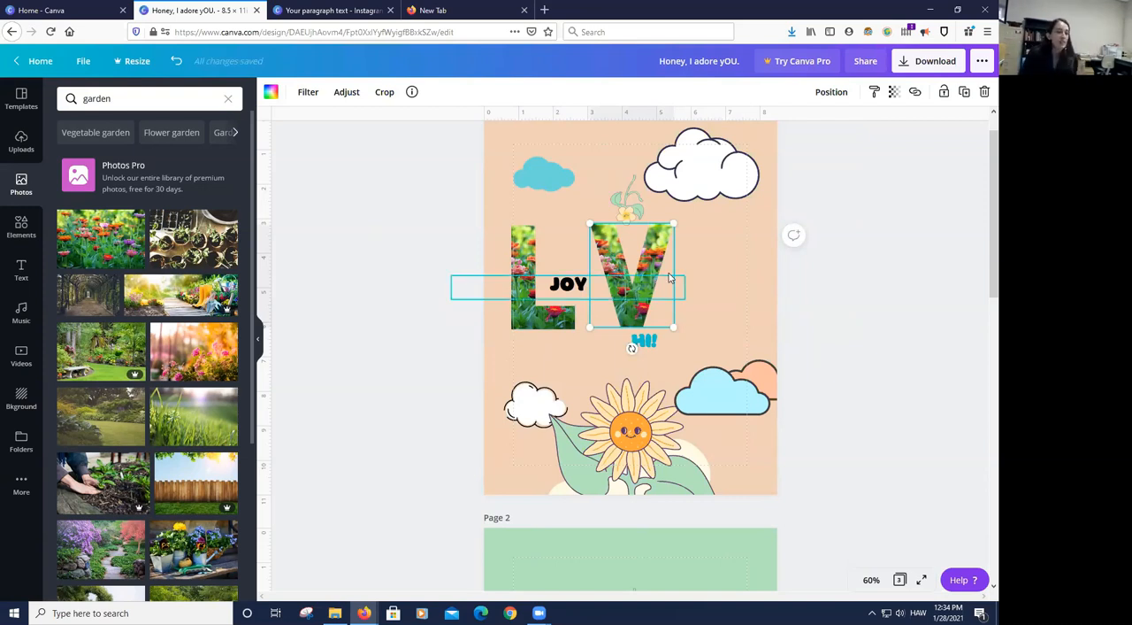
# - Clear the flower photo from both the L and V letter frames
pyautogui.click(531, 267)
pyautogui.press('Delete')
pyautogui.click(617, 259)
pyautogui.press('Delete')
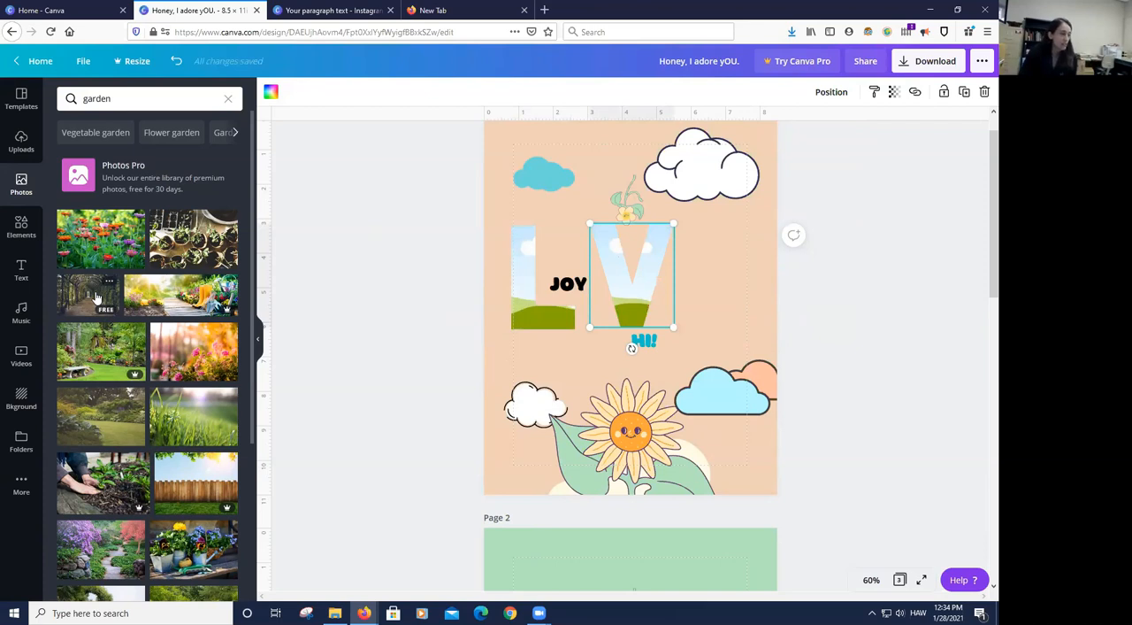
# - Fill the L frame with the tree-tunnel garden path photo and shift the image inside the frame to show its dark edge
pyautogui.moveTo(97, 298); pyautogui.dragTo(546, 241)
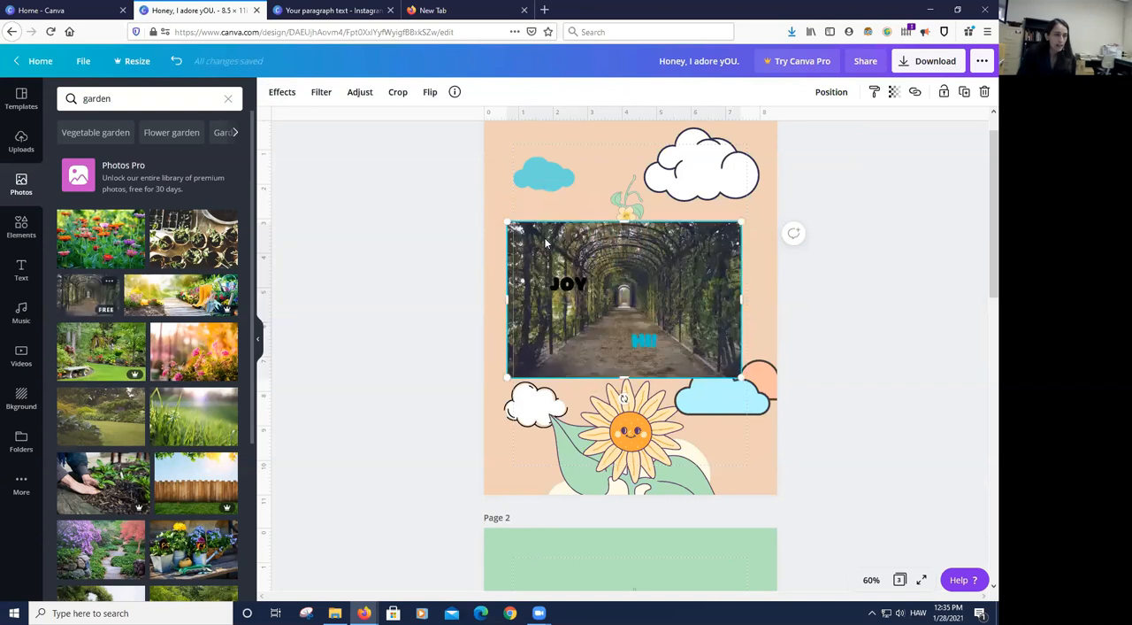
pyautogui.press('Delete')
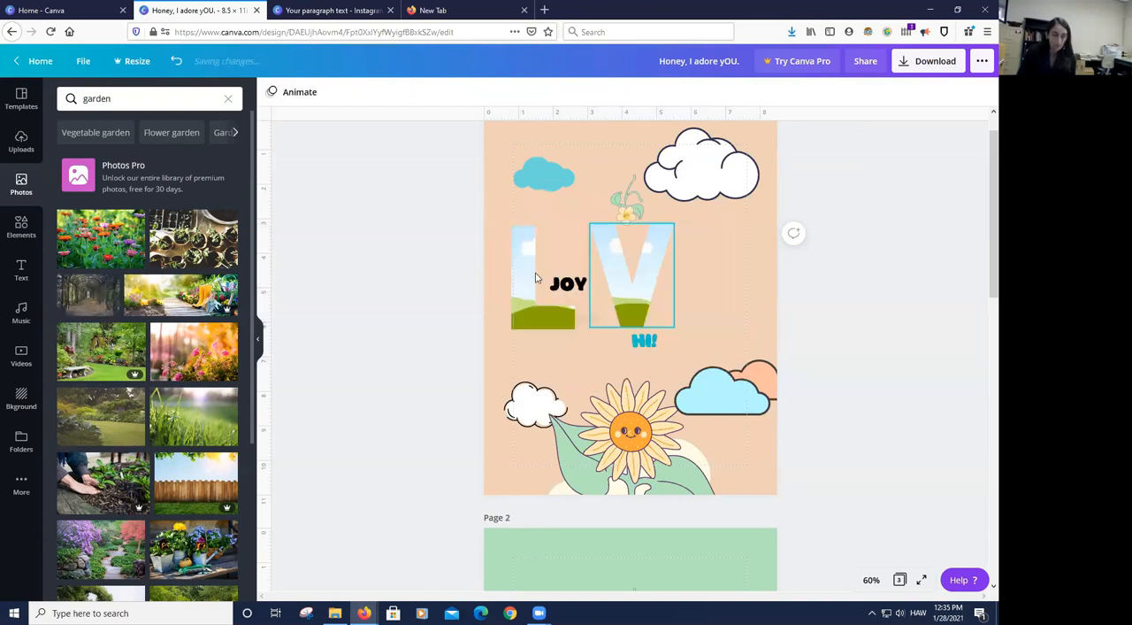
pyautogui.moveTo(88, 295); pyautogui.dragTo(517, 267)
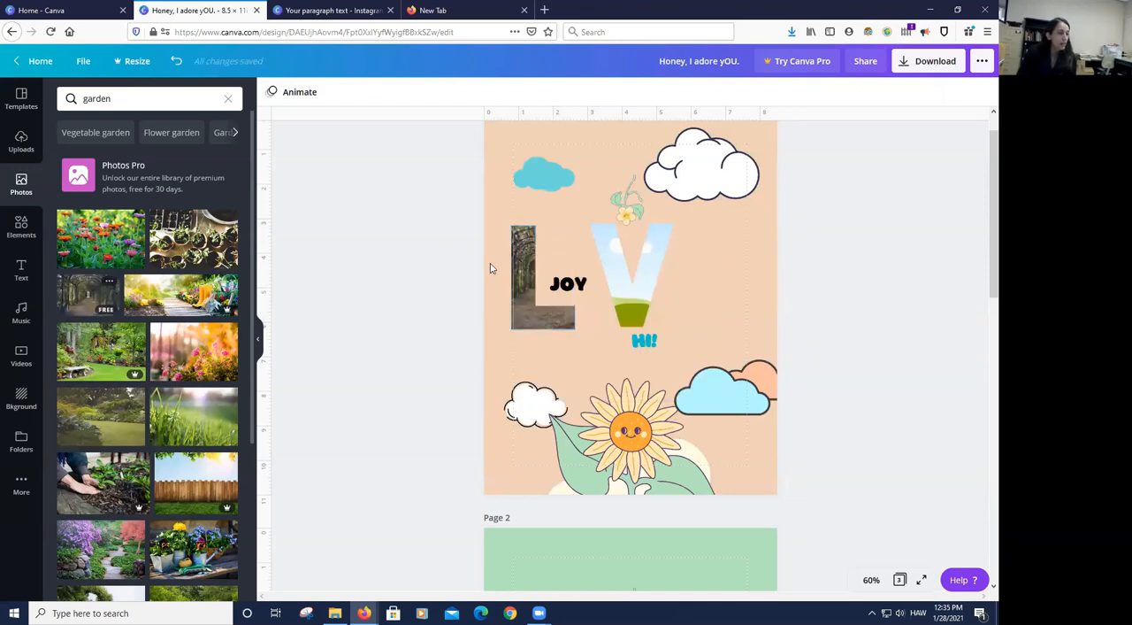
pyautogui.doubleClick(523, 265)
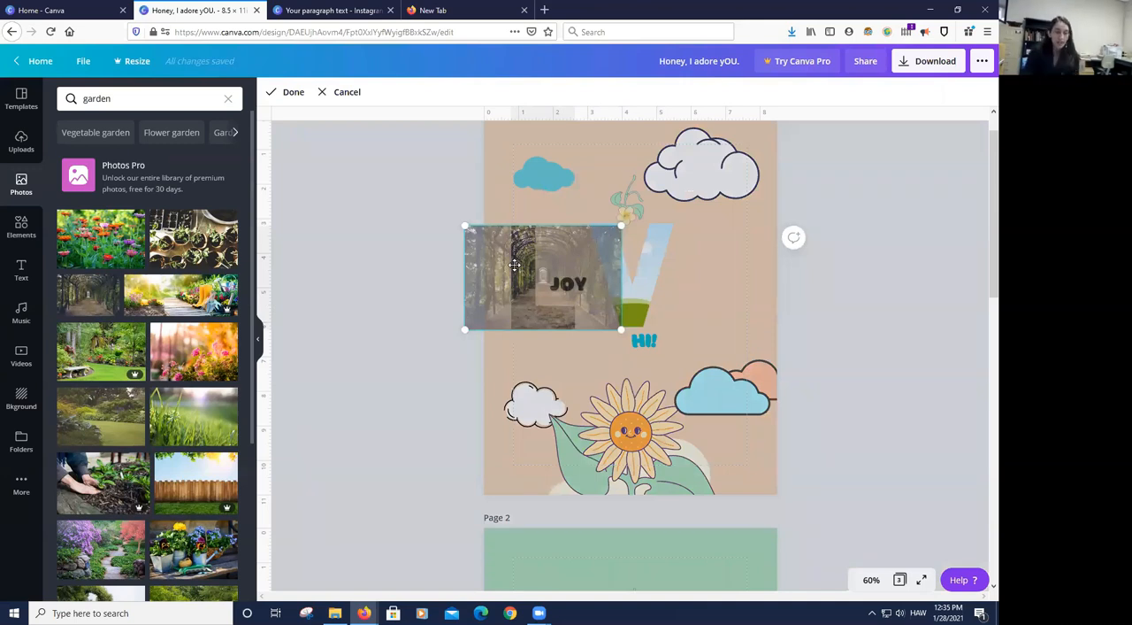
pyautogui.moveTo(497, 265); pyautogui.dragTo(573, 285)
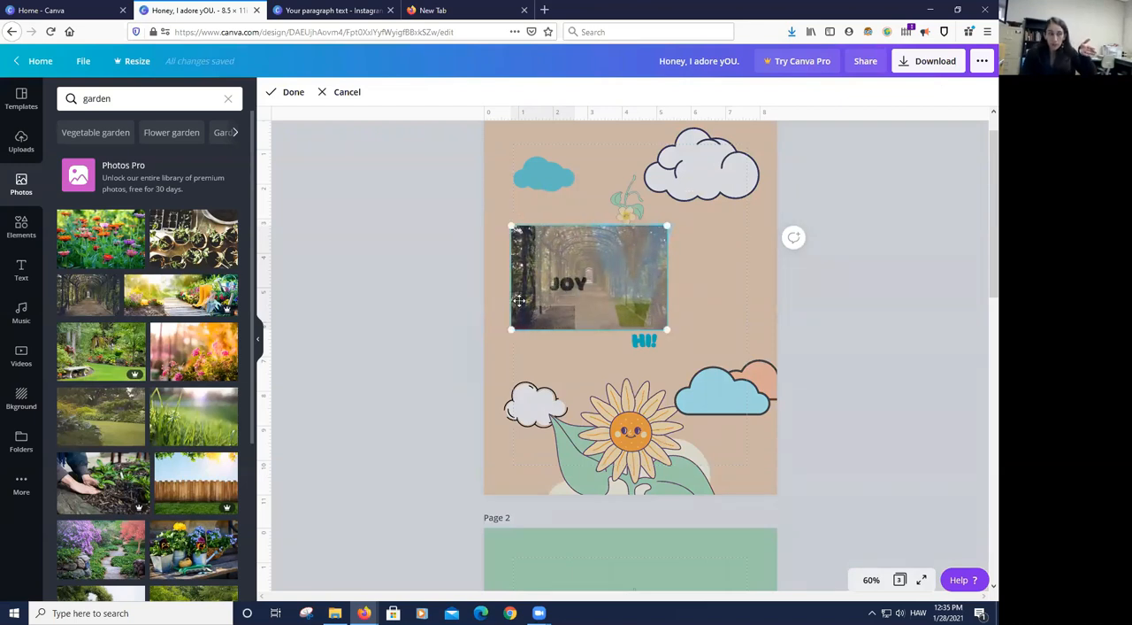
pyautogui.click(867, 309)
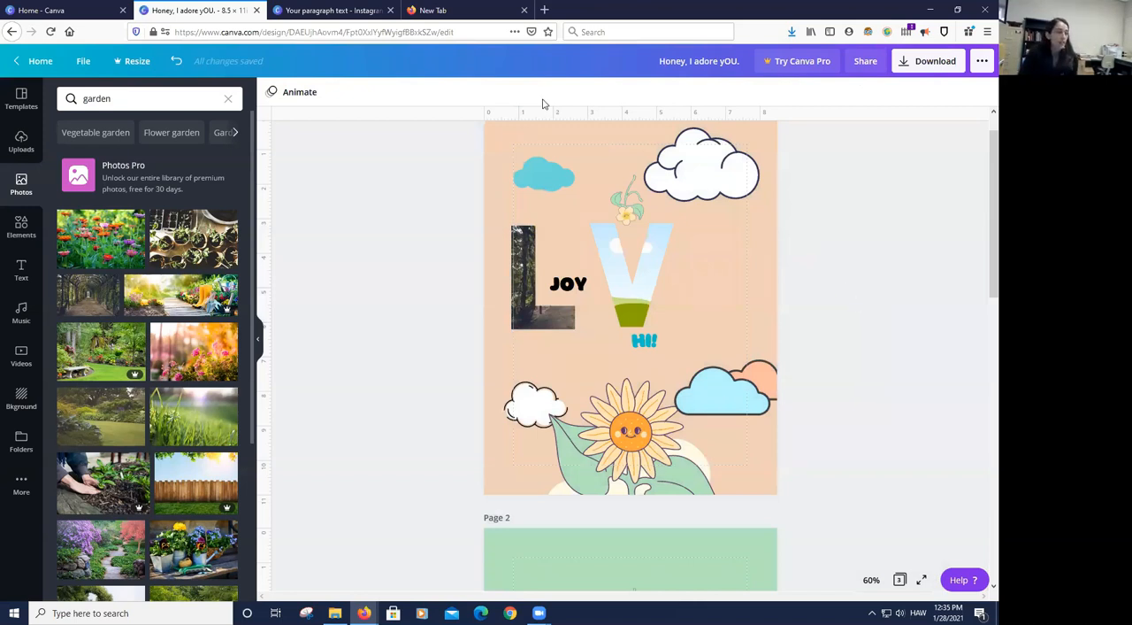
# - Fill the V frame with the same tree-tunnel photo, check the L's crop, and shift the V's image slightly within its frame
pyautogui.moveTo(78, 293); pyautogui.dragTo(609, 254)
pyautogui.click(522, 261)
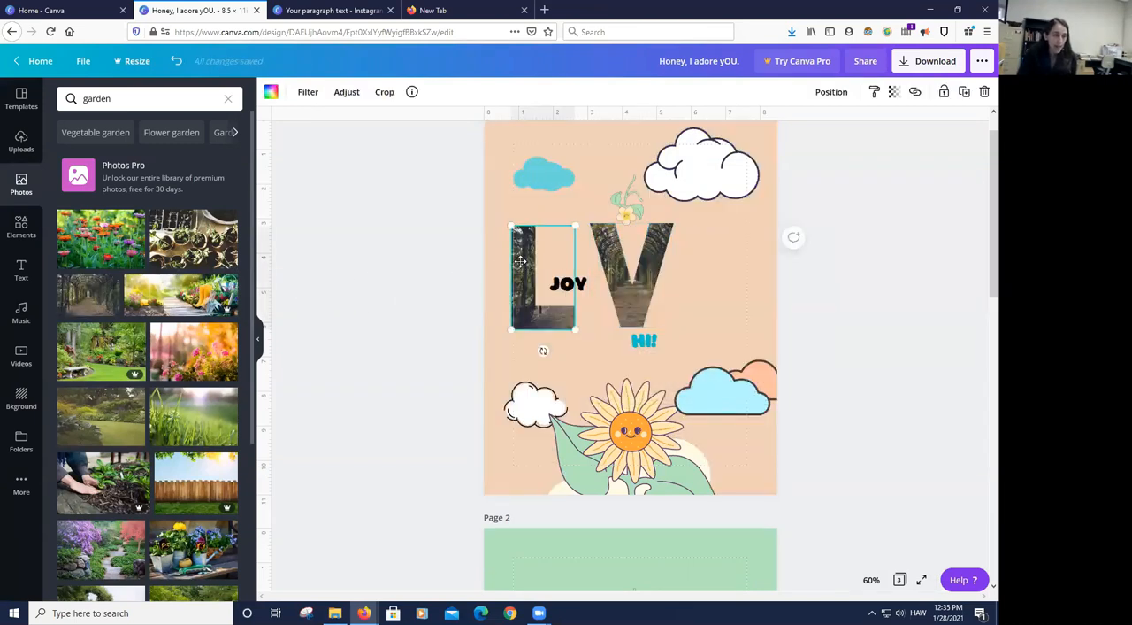
pyautogui.doubleClick(522, 261)
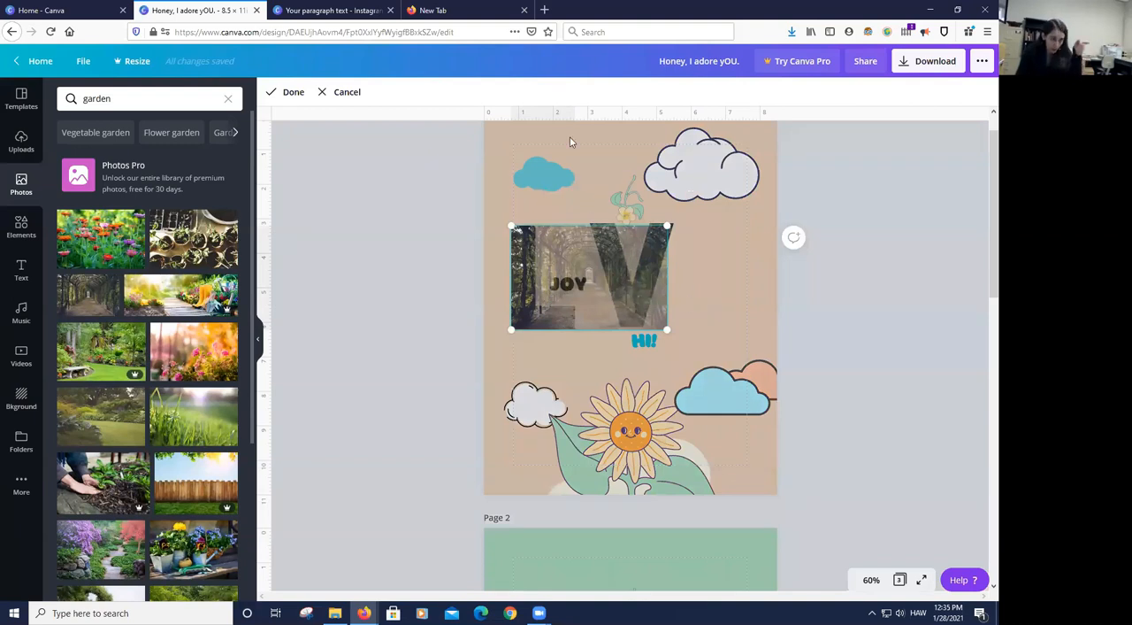
pyautogui.click(723, 328)
pyautogui.click(653, 258)
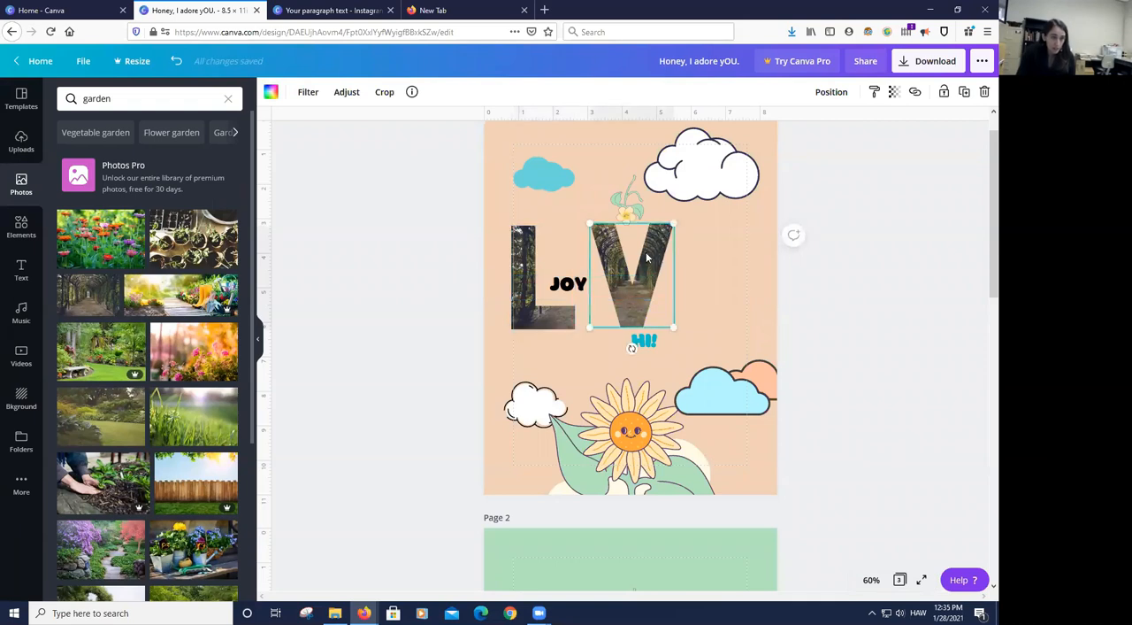
pyautogui.doubleClick(654, 255)
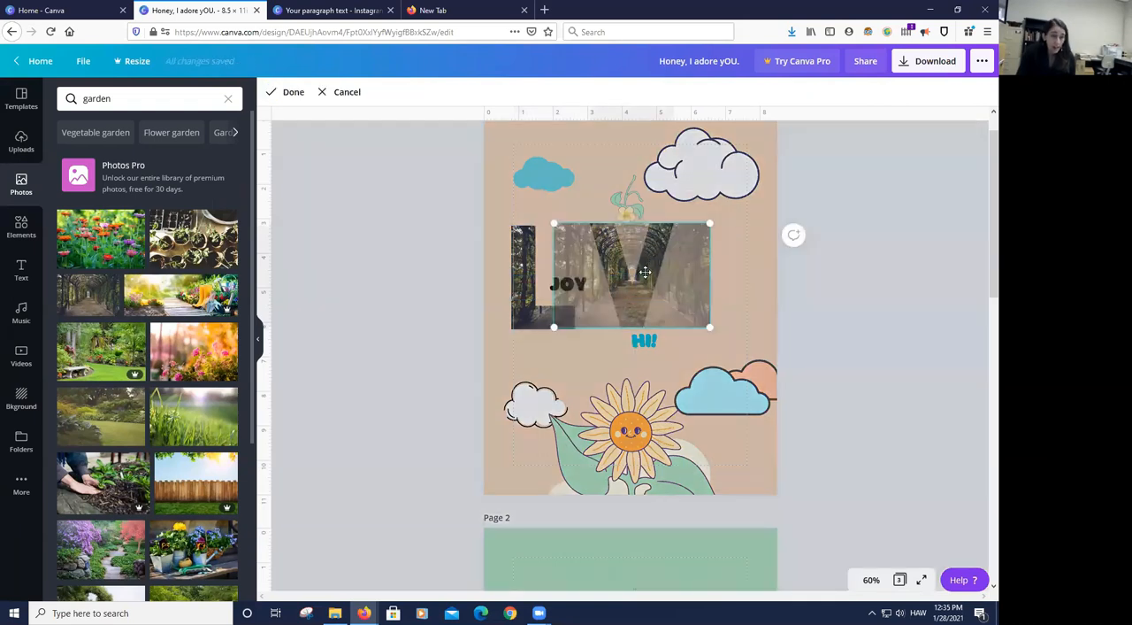
pyautogui.moveTo(645, 274); pyautogui.dragTo(633, 274)
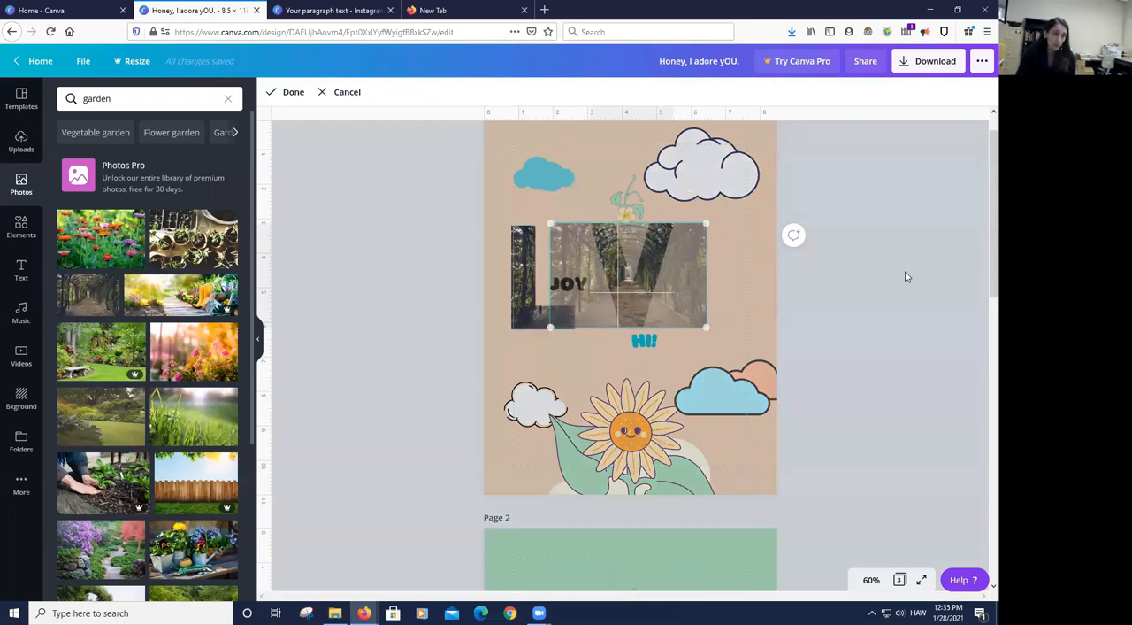
pyautogui.click(902, 274)
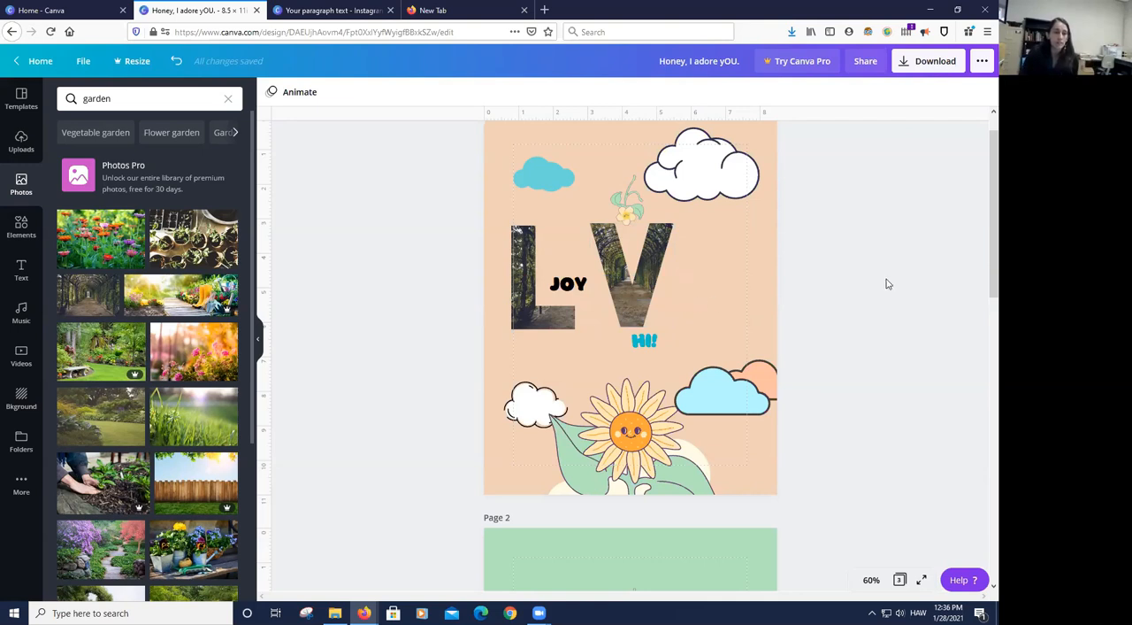
# - Delete the V and L letter frames together with their tree-tunnel photos from the first page
pyautogui.click(669, 256)
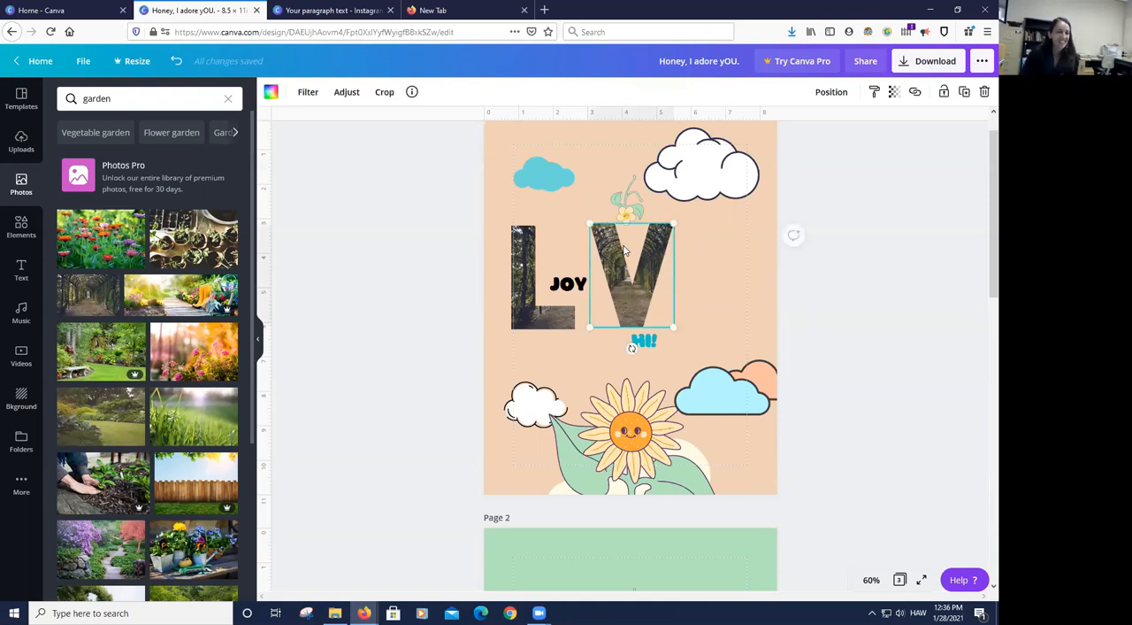
pyautogui.press('Delete')
pyautogui.click(534, 261)
pyautogui.press('Delete')
pyautogui.press('Delete')
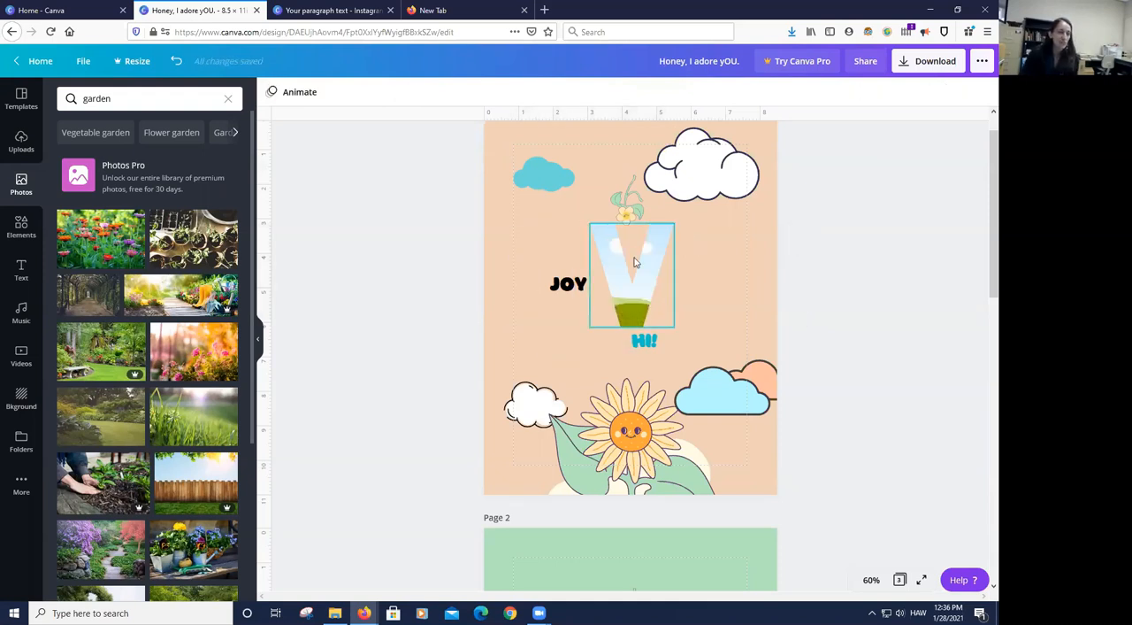
pyautogui.click(638, 264)
pyautogui.press('Delete')
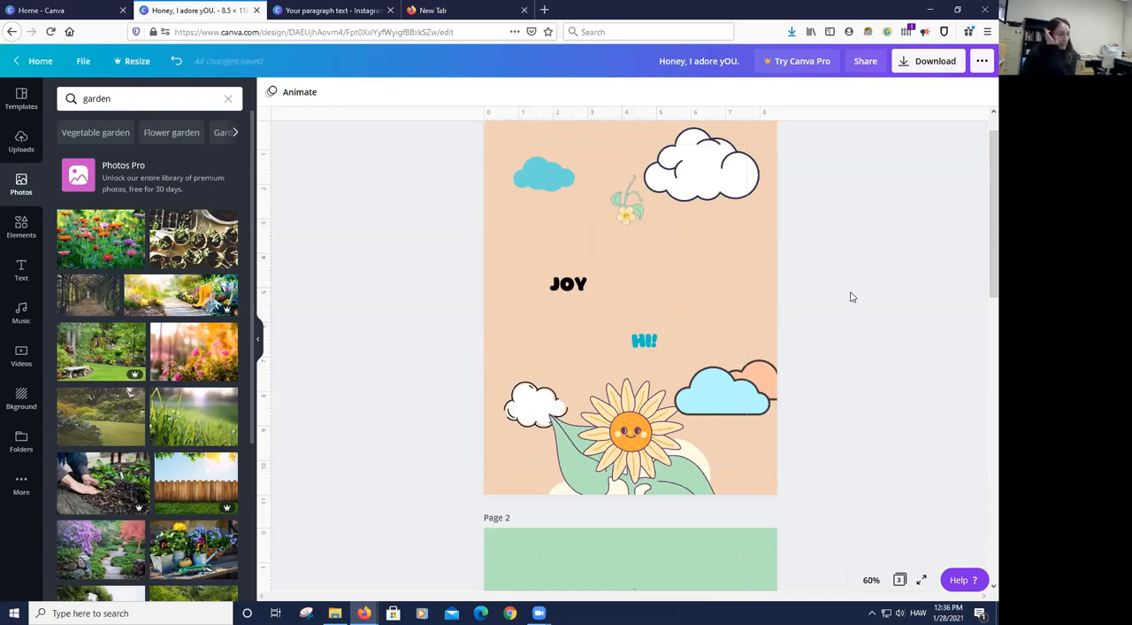
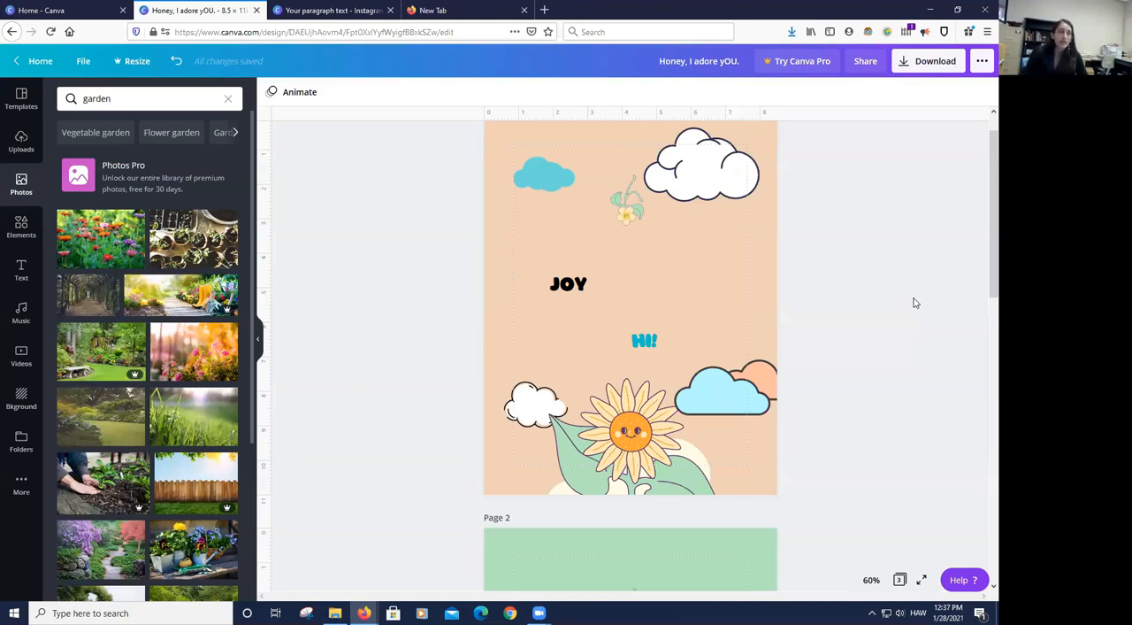
# - Search the web for "canva for education" in a new browser tab and open the official Canva for Education page
pyautogui.click(544, 9)
pyautogui.write('canva for education')
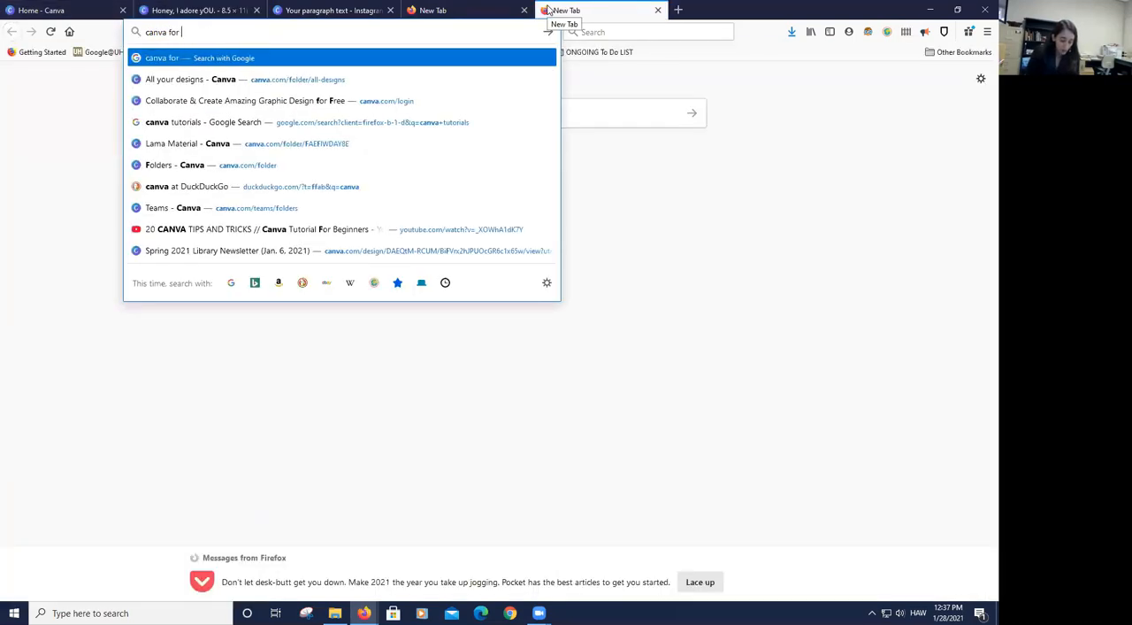
pyautogui.press('Return')
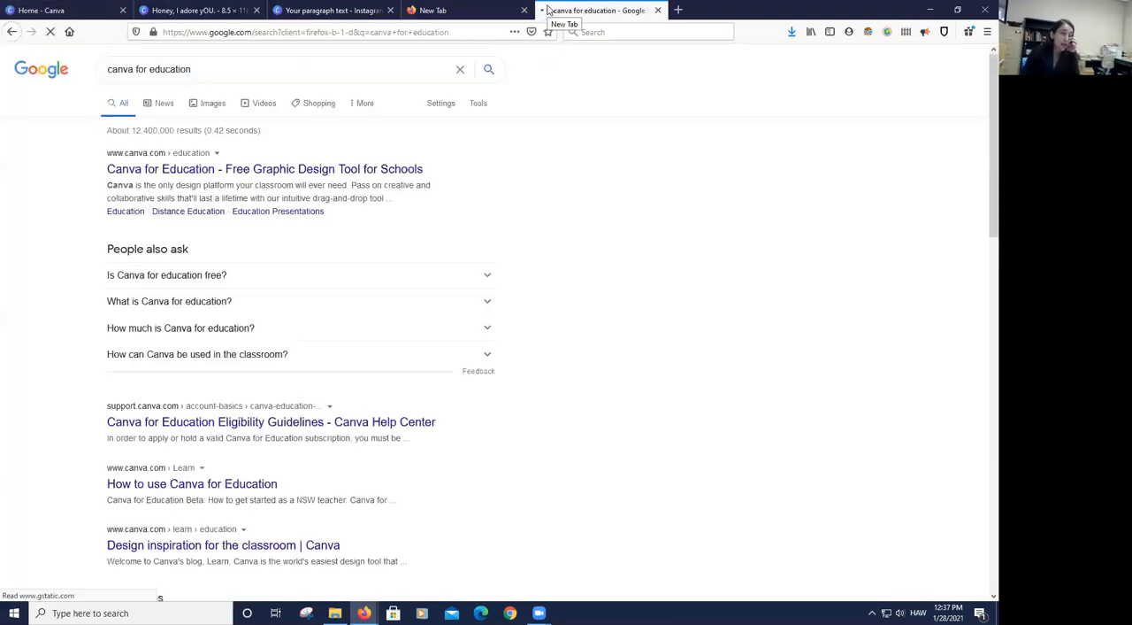
pyautogui.click(385, 166)
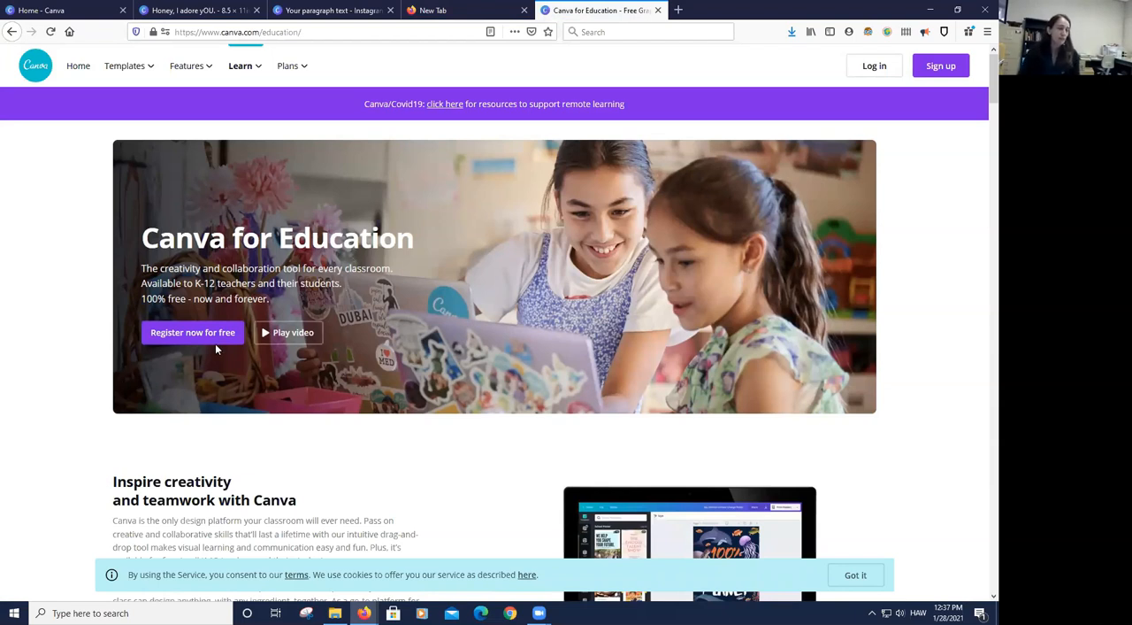
# - Start the free Canva for Education registration and dismiss the verification offer by answering that you are not a K-12 teacher
pyautogui.click(192, 332)
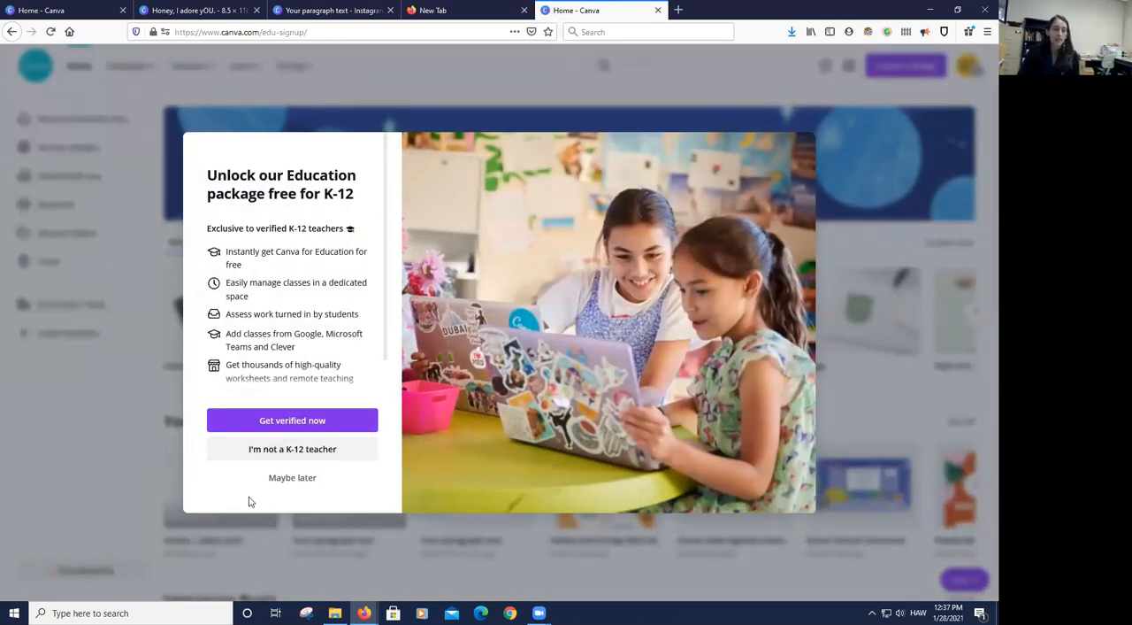
pyautogui.click(288, 454)
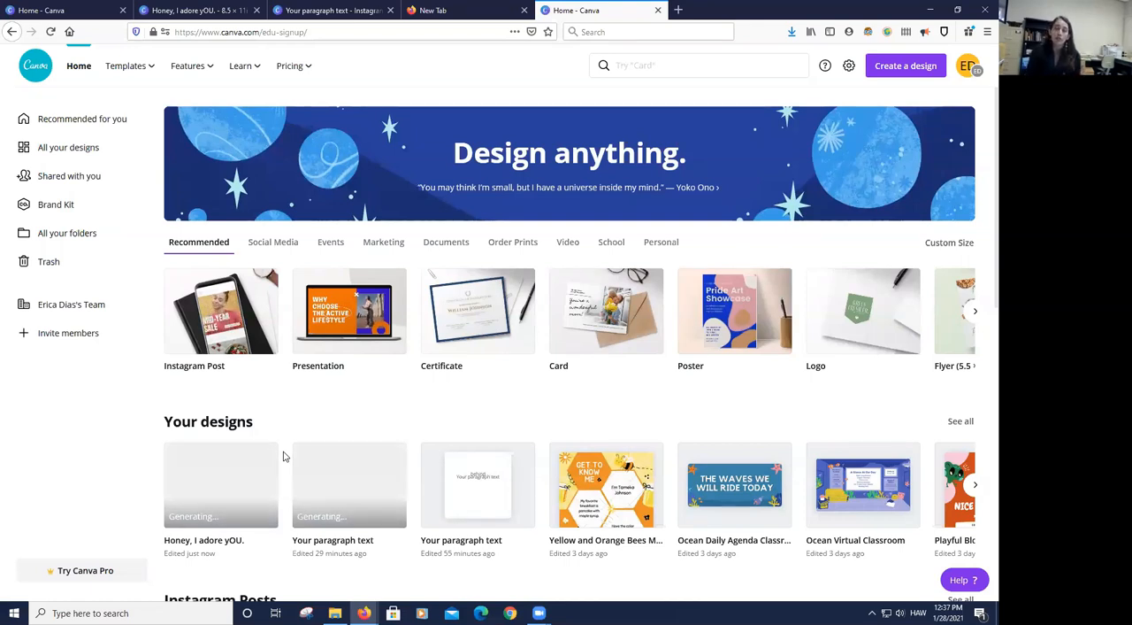
pyautogui.moveTo(341, 465)
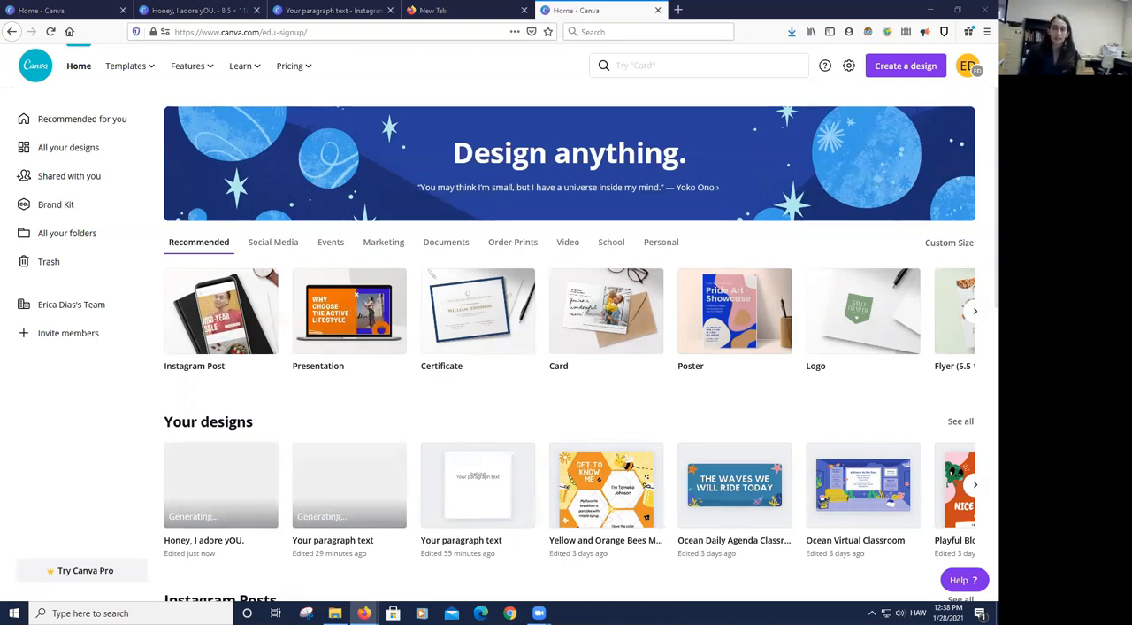
# - Open Canva's pricing page and compare the features of the Free, Pro and Enterprise plans
pyautogui.click(944, 214)
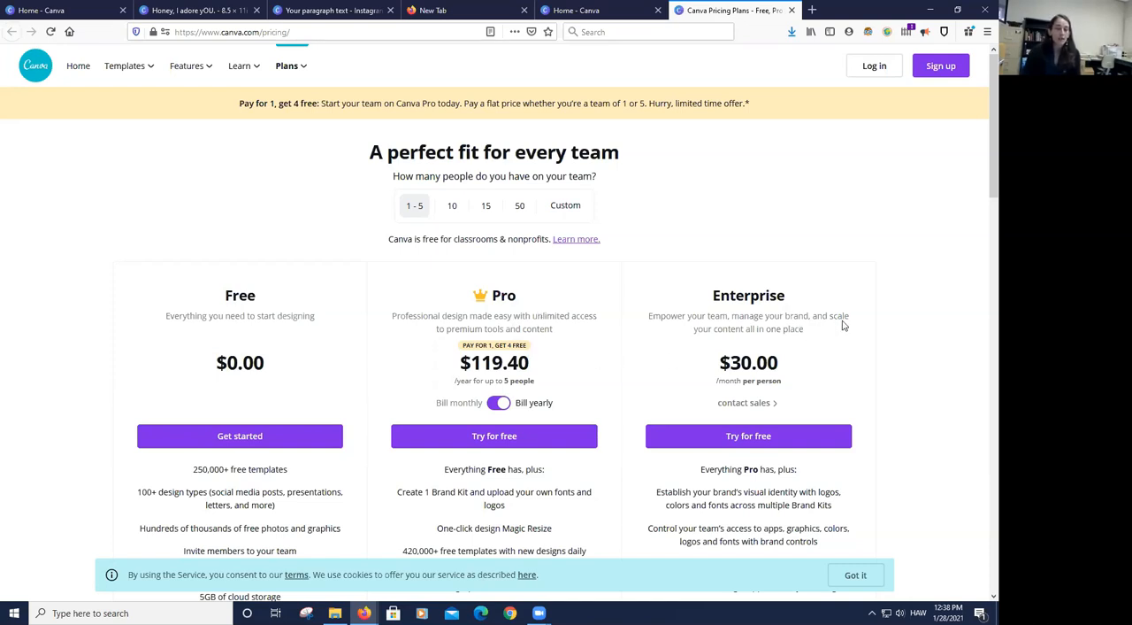
pyautogui.scroll(-1, 854, 313)
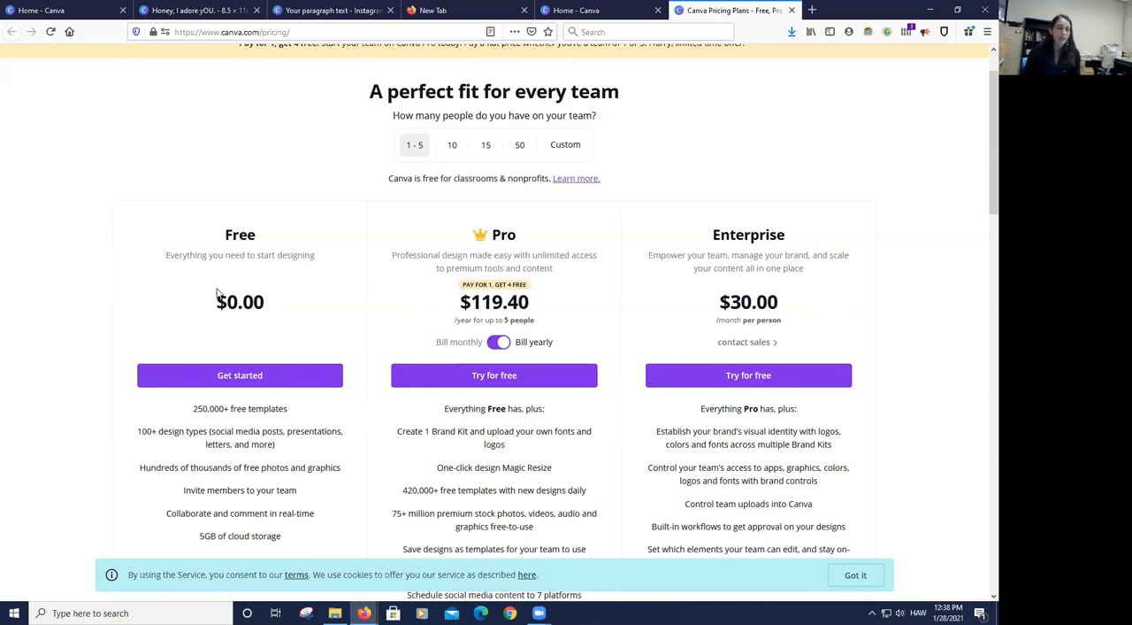
pyautogui.scroll(-3, 183, 281)
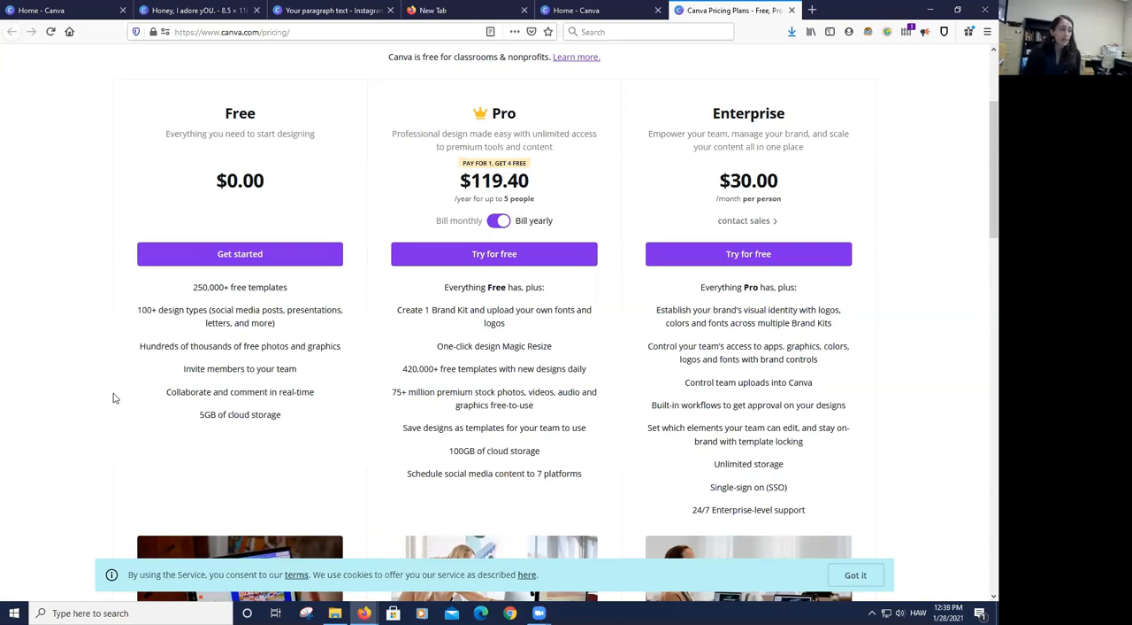
pyautogui.scroll(2, 114, 398)
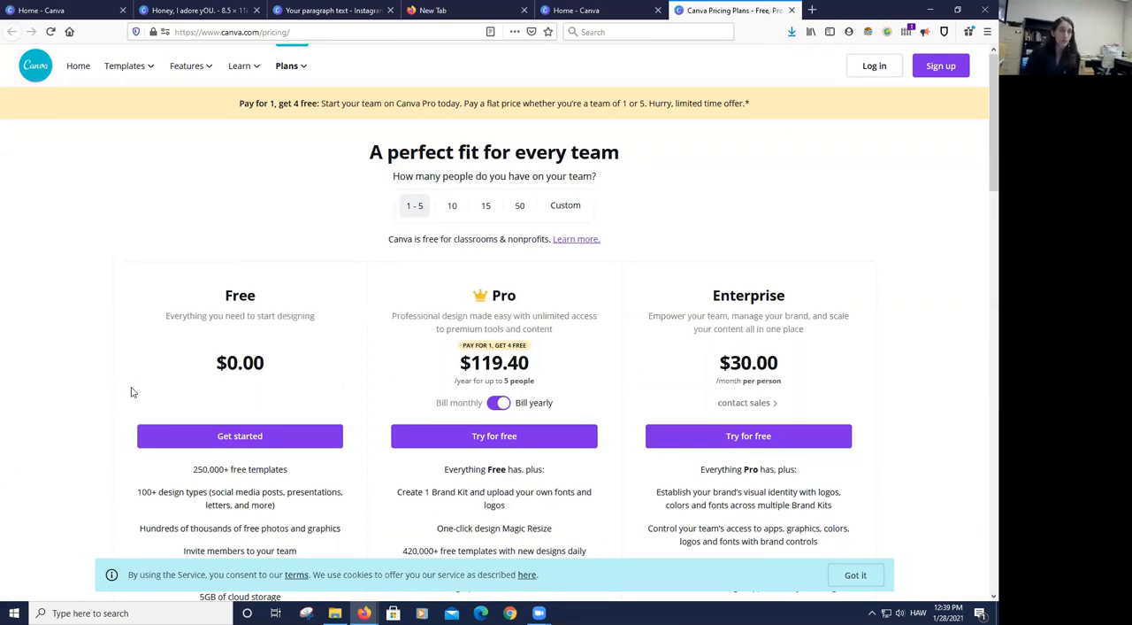
# - Return to the original Canva home page and look over the custom size option, recommended design types and template categories
pyautogui.click(74, 9)
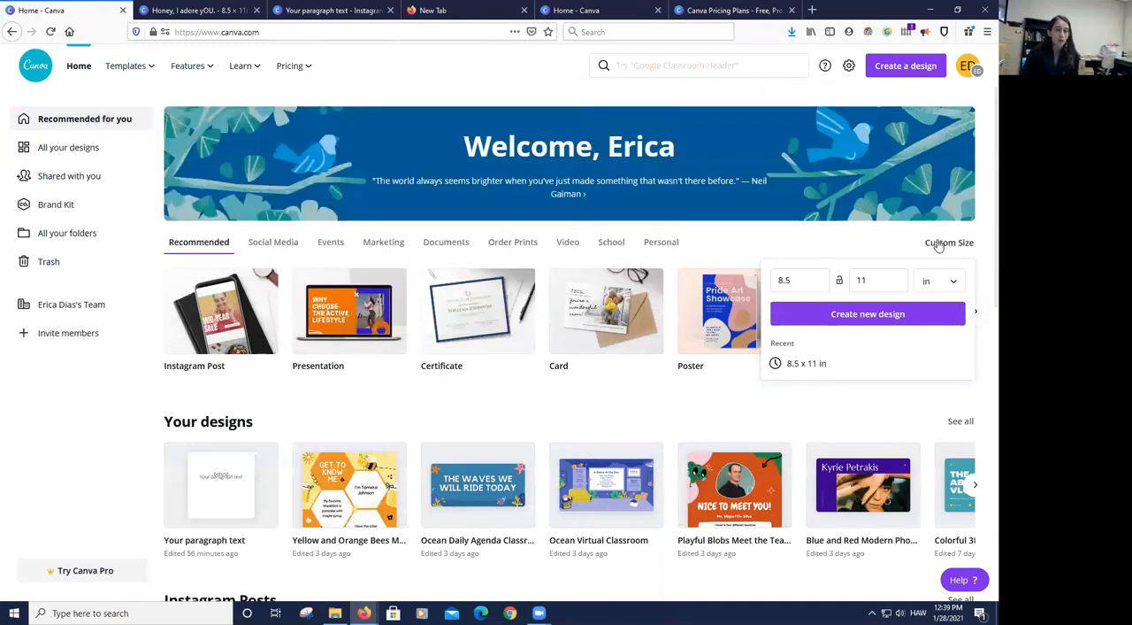
pyautogui.click(881, 243)
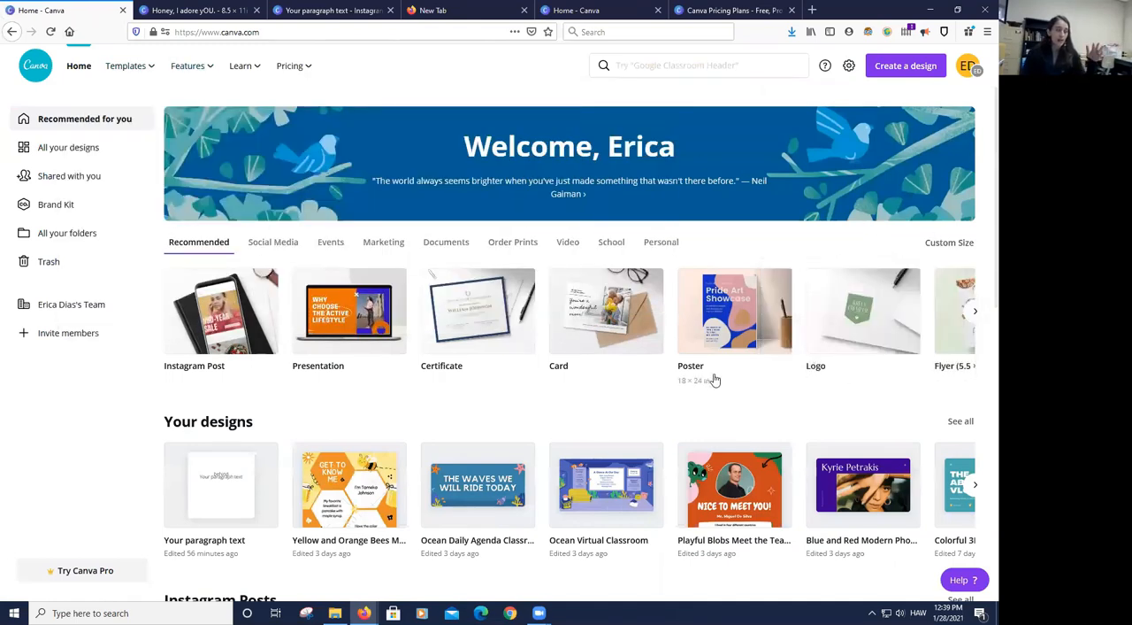
pyautogui.scroll(-4, 717, 376)
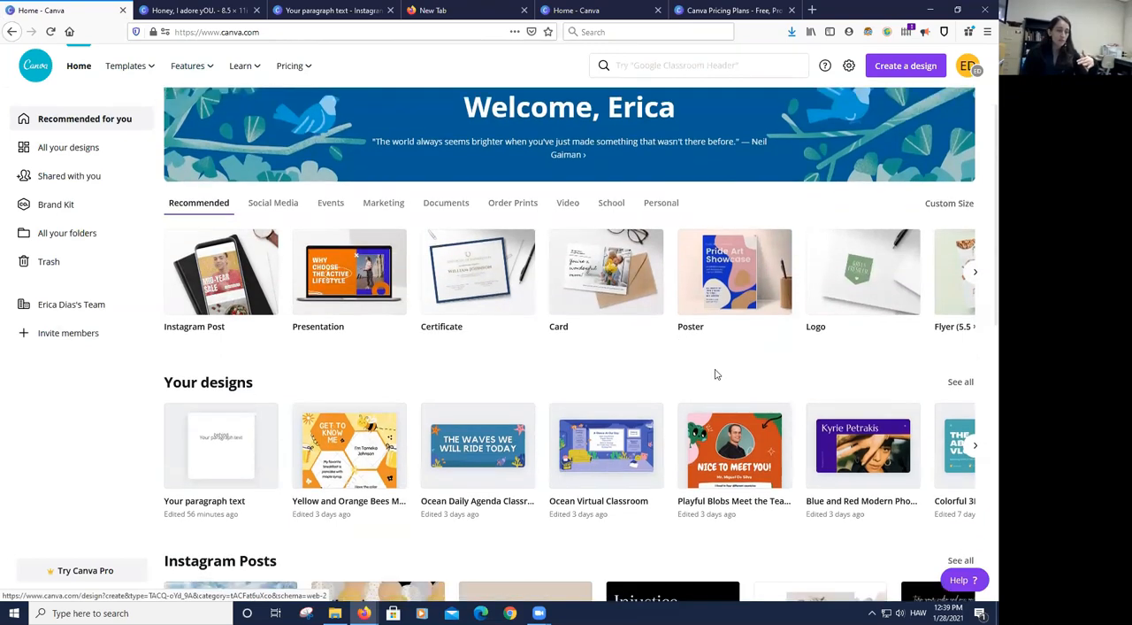
pyautogui.scroll(-5, 717, 370)
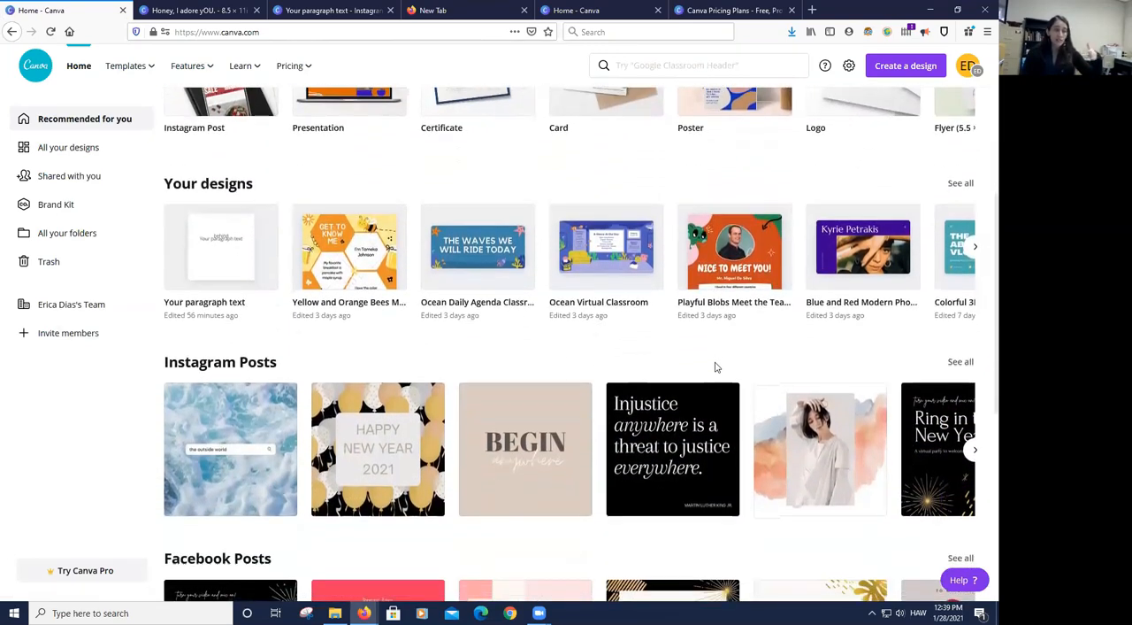
pyautogui.scroll(-3, 721, 365)
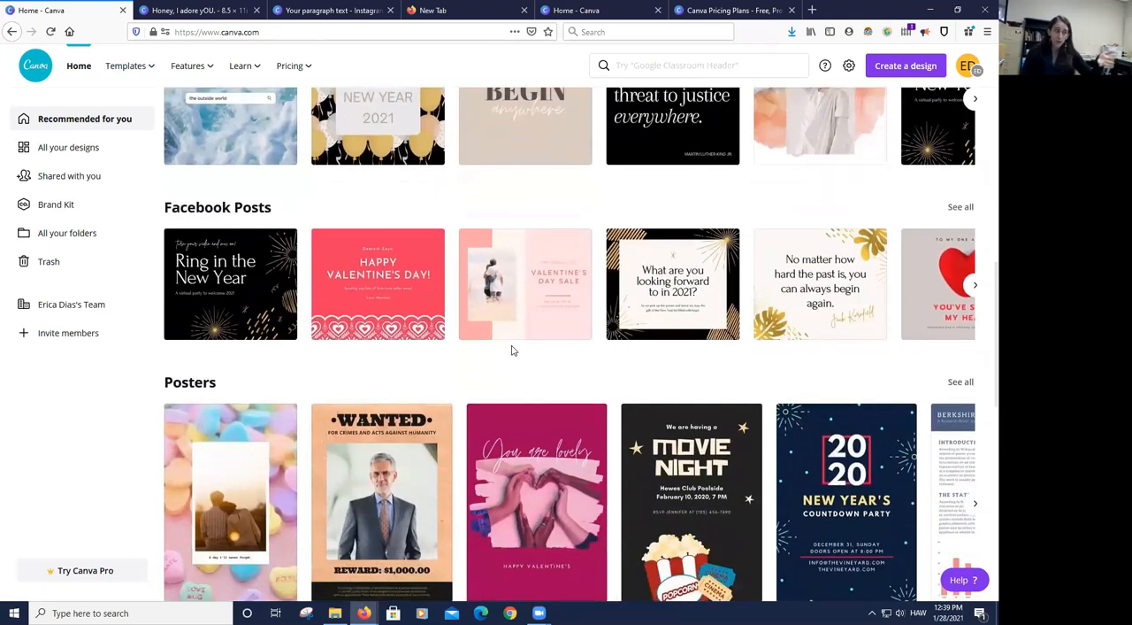
pyautogui.scroll(-3, 511, 349)
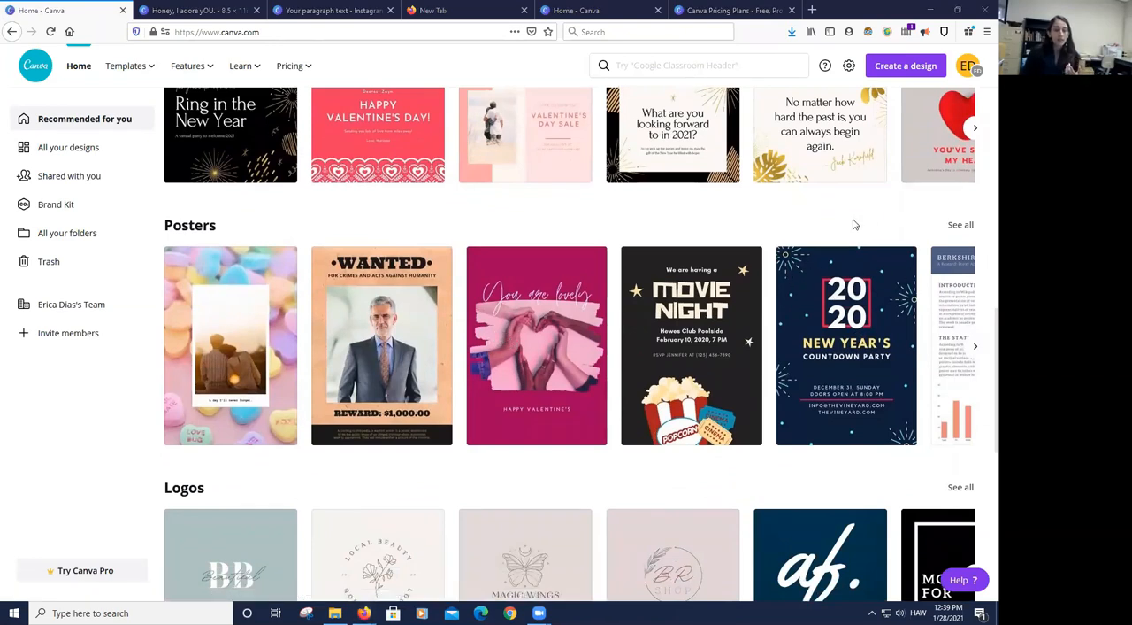
pyautogui.scroll(8, 854, 224)
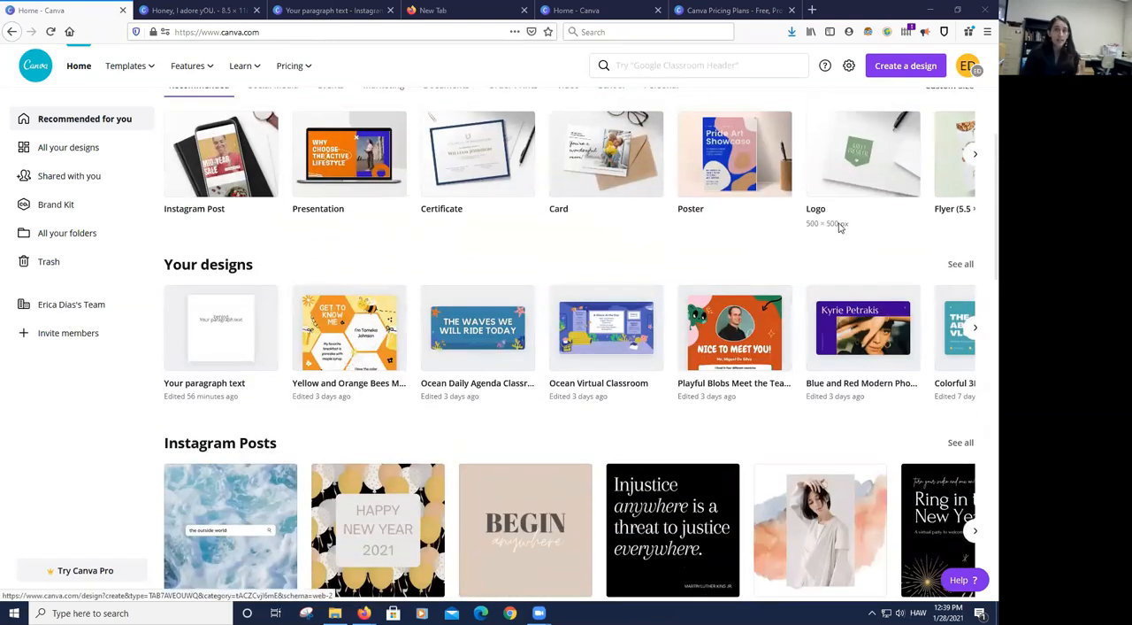
pyautogui.scroll(2, 836, 228)
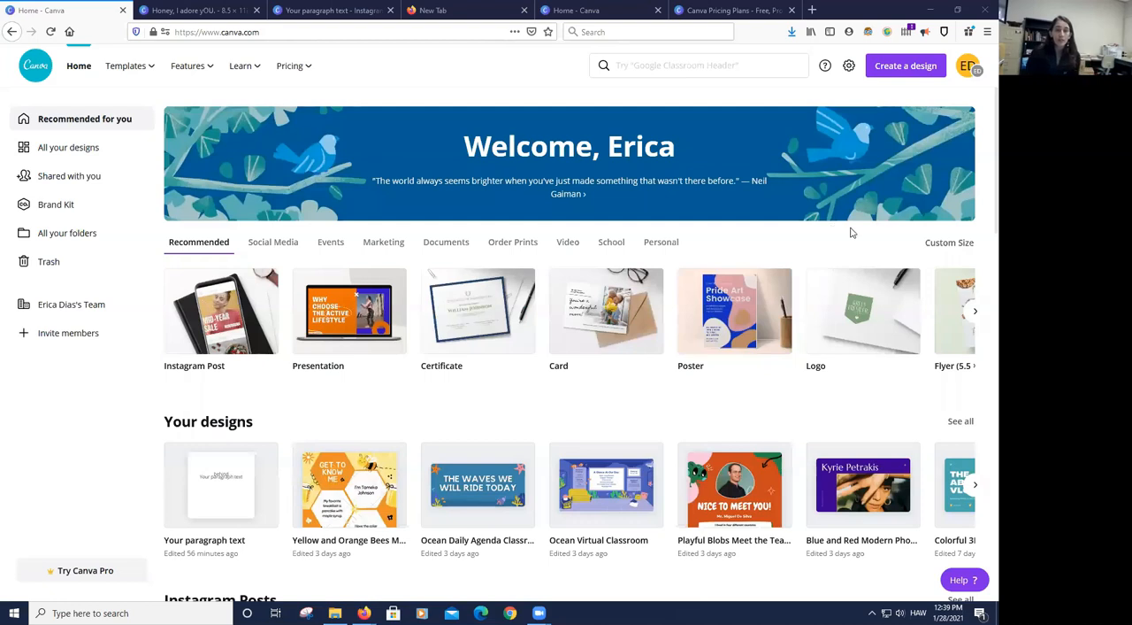
# - Create a new blank custom-size design in pixels, 816 × 1056 px
pyautogui.click(954, 243)
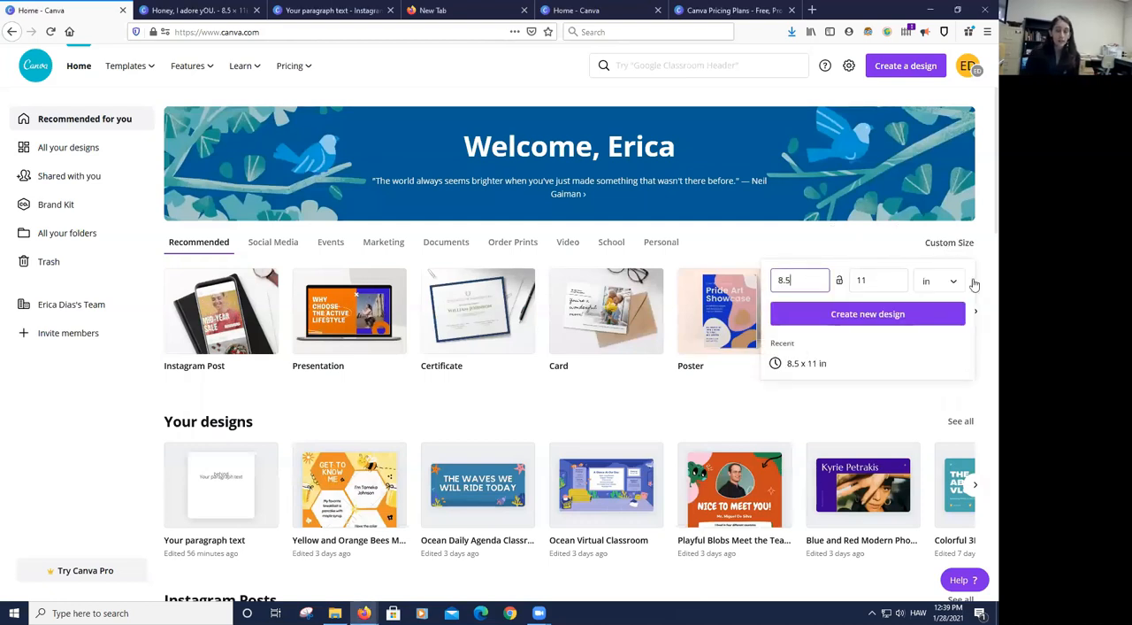
pyautogui.click(962, 281)
pyautogui.click(940, 262)
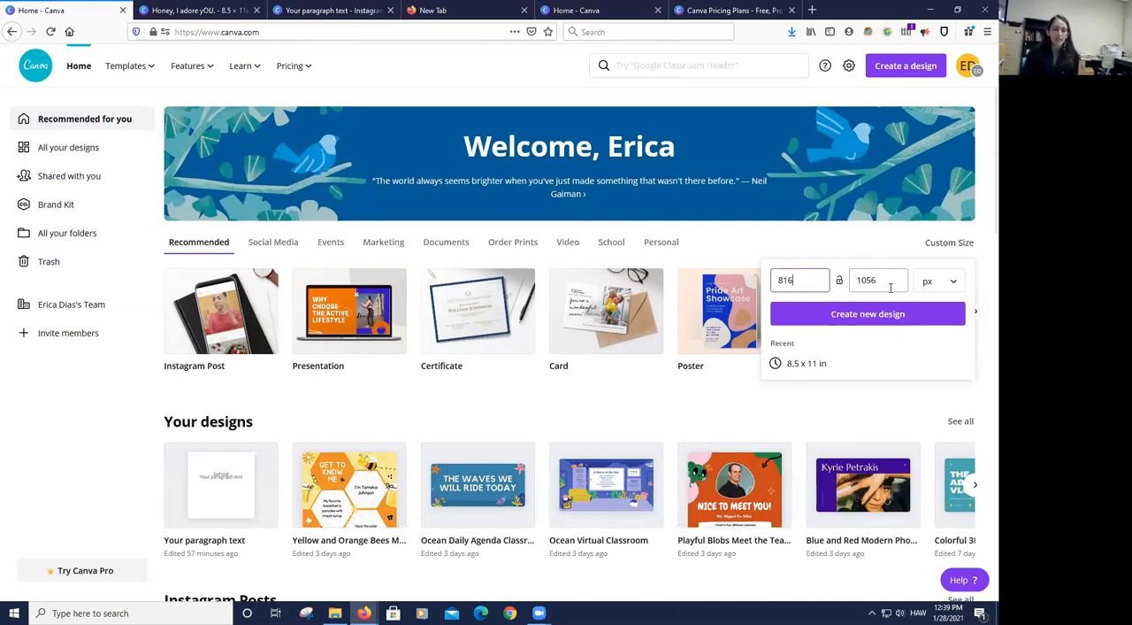
pyautogui.click(847, 313)
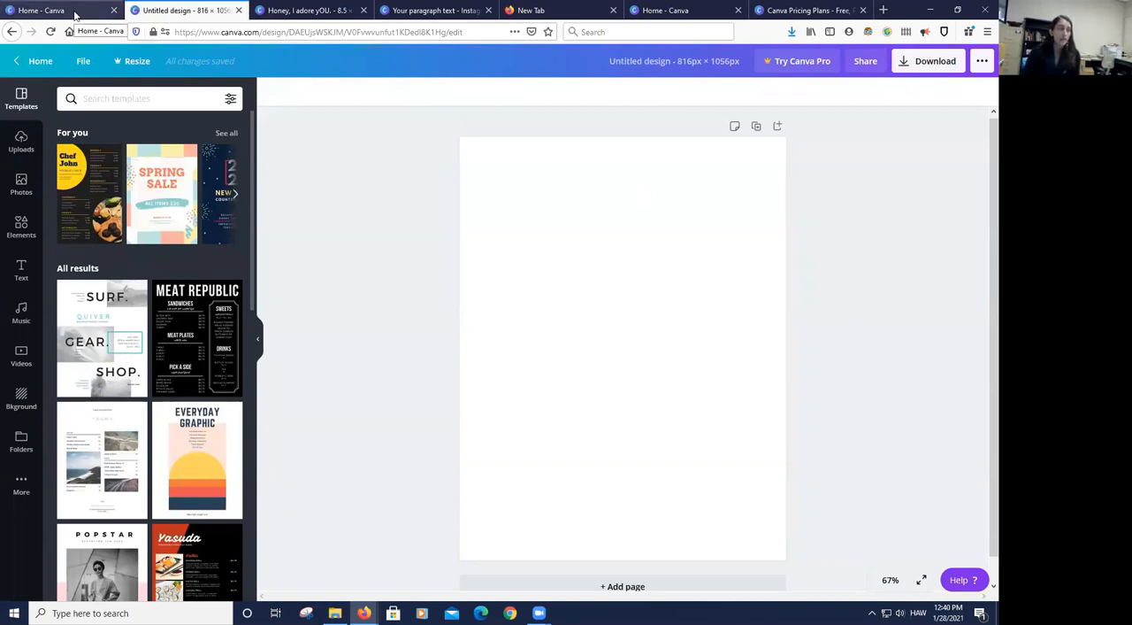
# - Switch back to the "Honey, I adore yOU." design and save it
pyautogui.click(297, 10)
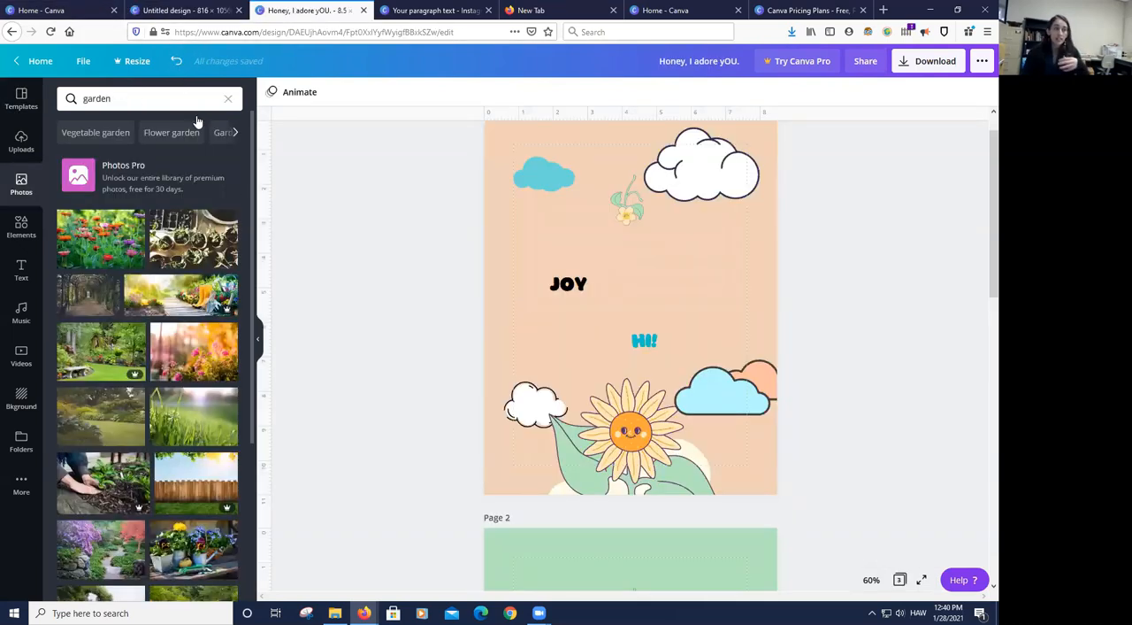
pyautogui.click(83, 61)
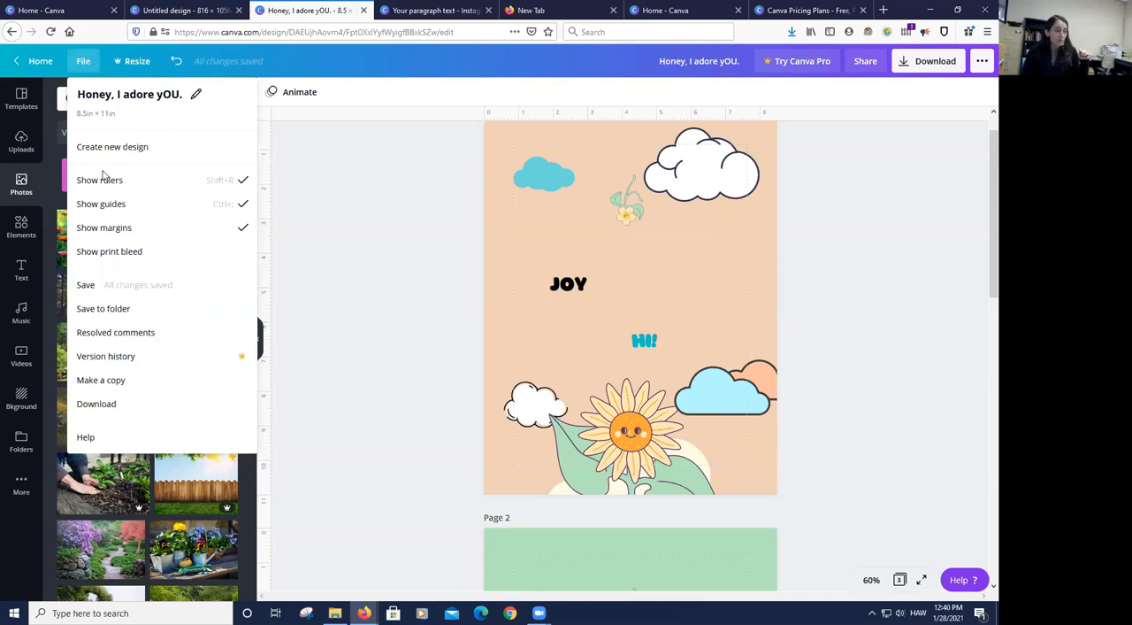
pyautogui.click(93, 293)
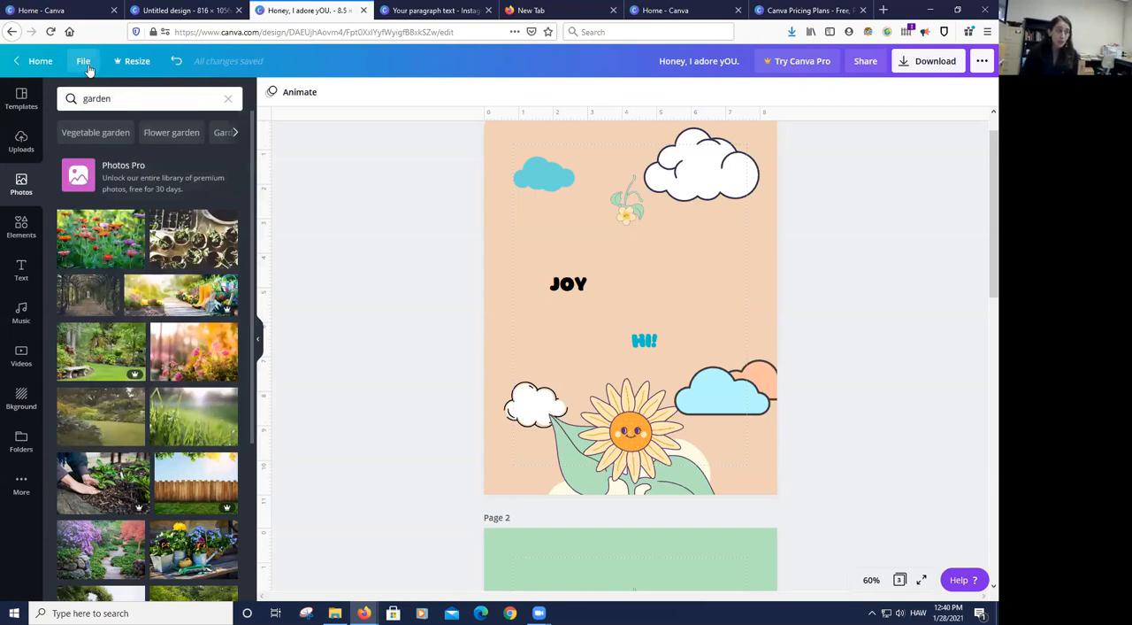
# - Check the folders offered for saving the design and leave without choosing one
pyautogui.click(88, 68)
pyautogui.click(103, 309)
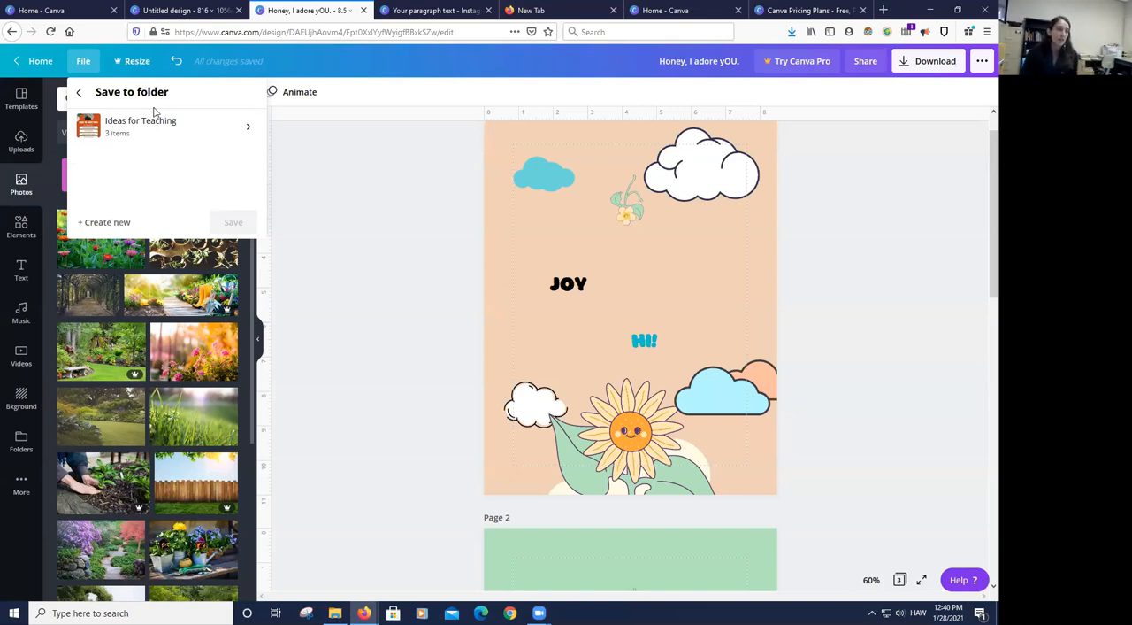
pyautogui.click(79, 92)
pyautogui.click(323, 178)
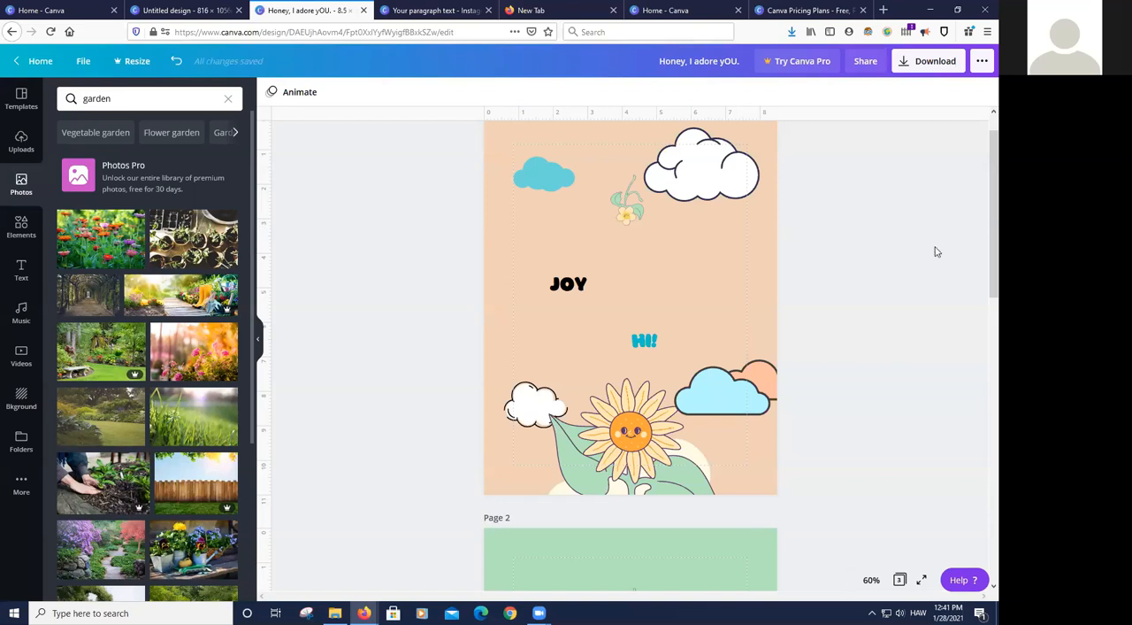
# - Collapse the side panel, open the design's download settings and review the available file types and the PNG size option
pyautogui.click(257, 338)
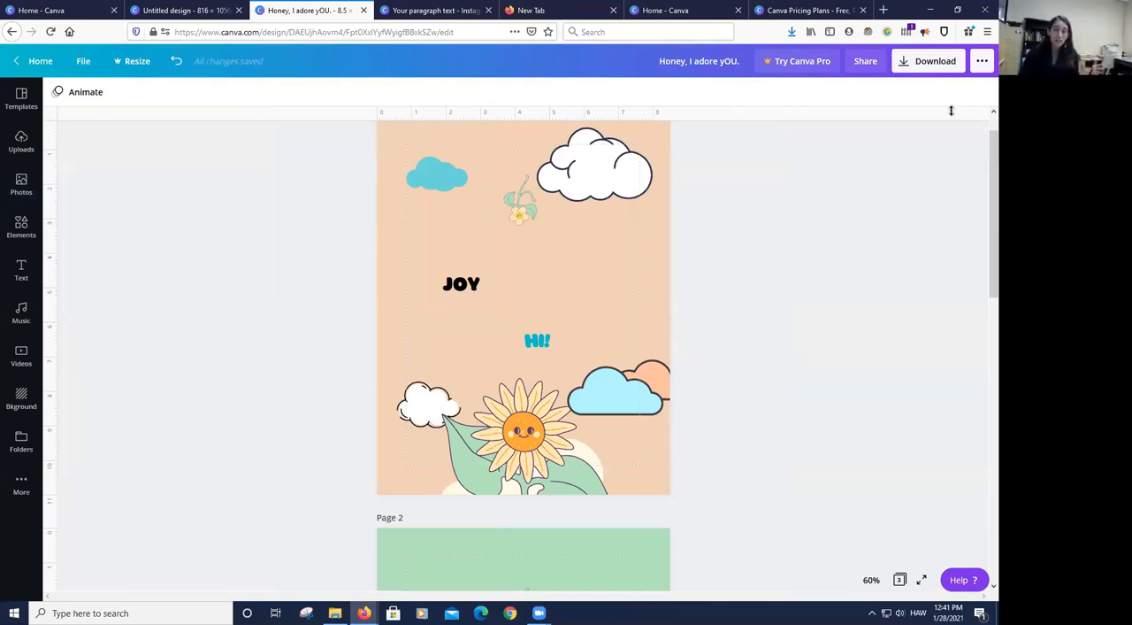
pyautogui.click(935, 66)
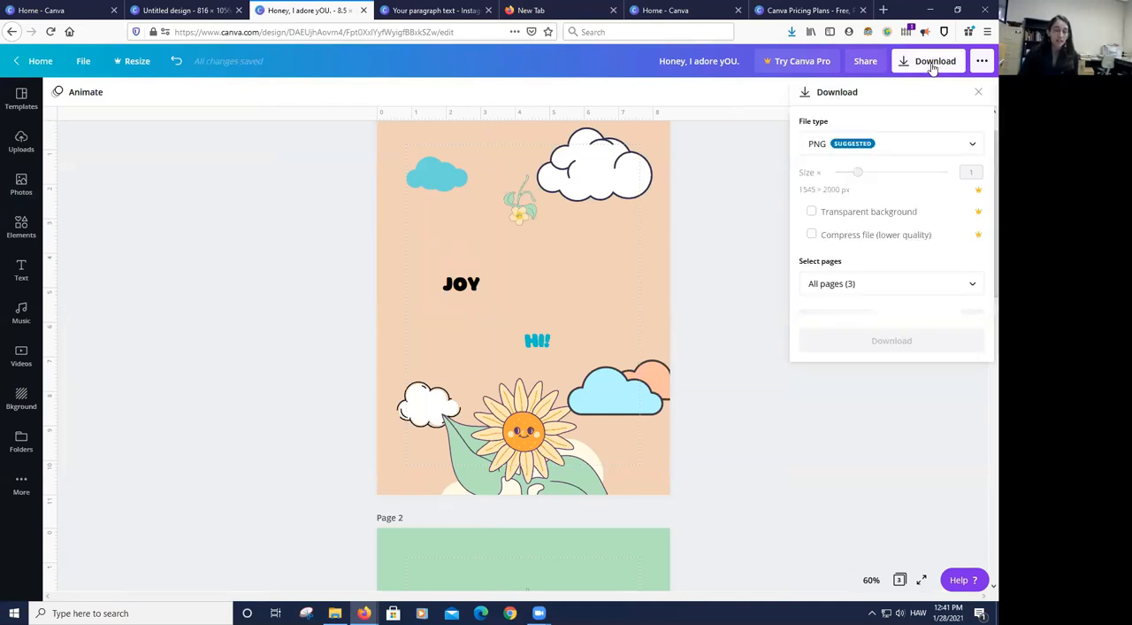
pyautogui.click(827, 147)
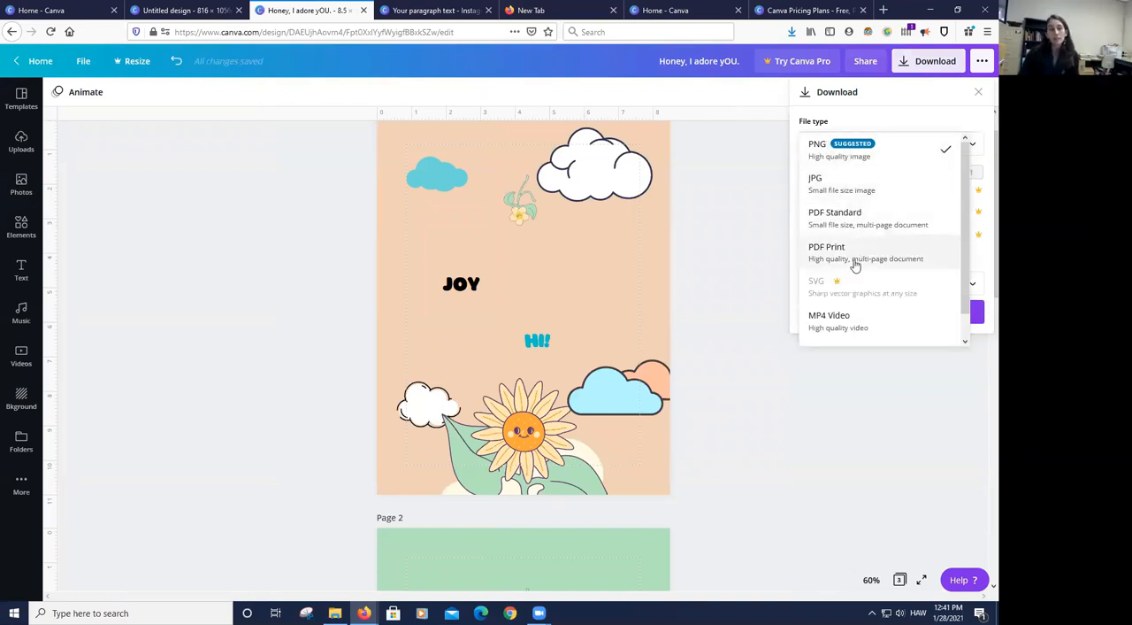
pyautogui.scroll(-1, 852, 290)
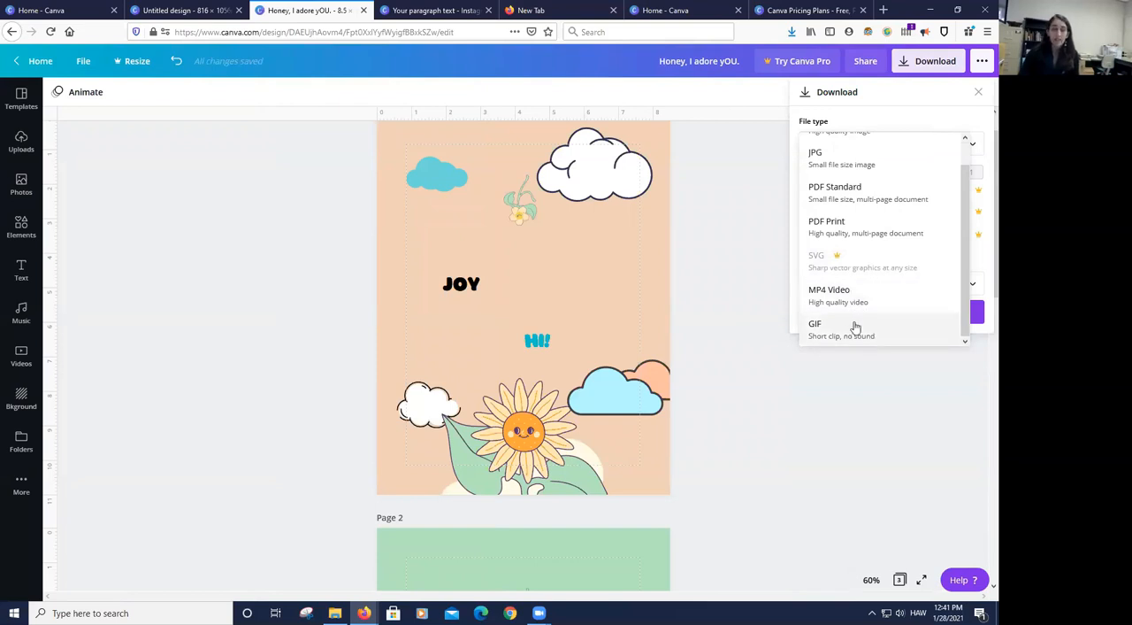
pyautogui.click(749, 218)
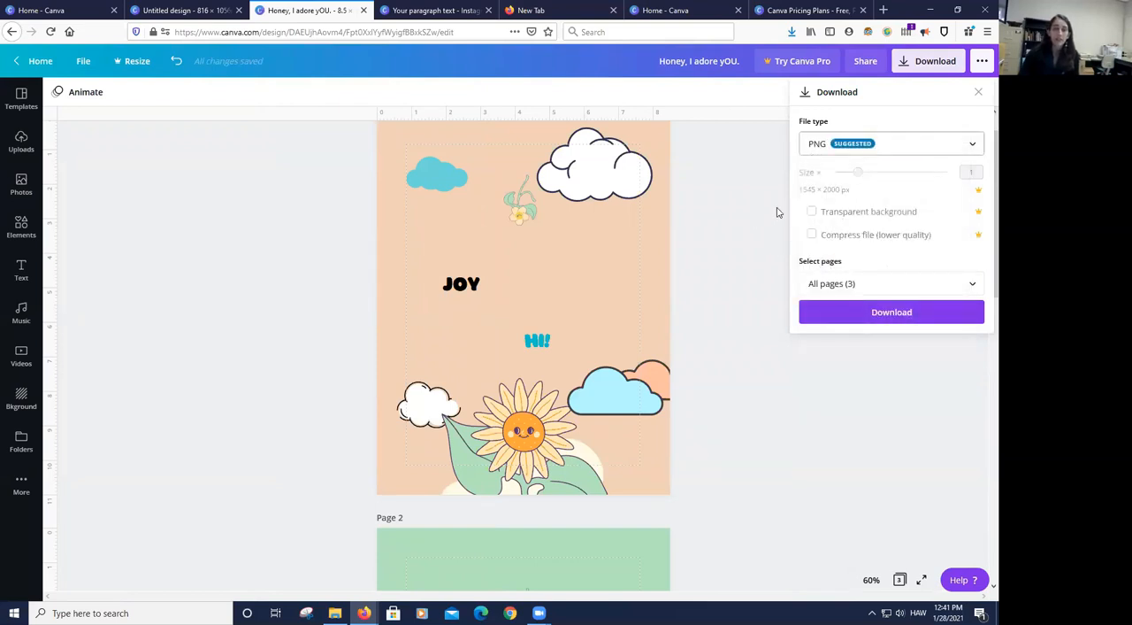
pyautogui.click(866, 172)
pyautogui.click(794, 160)
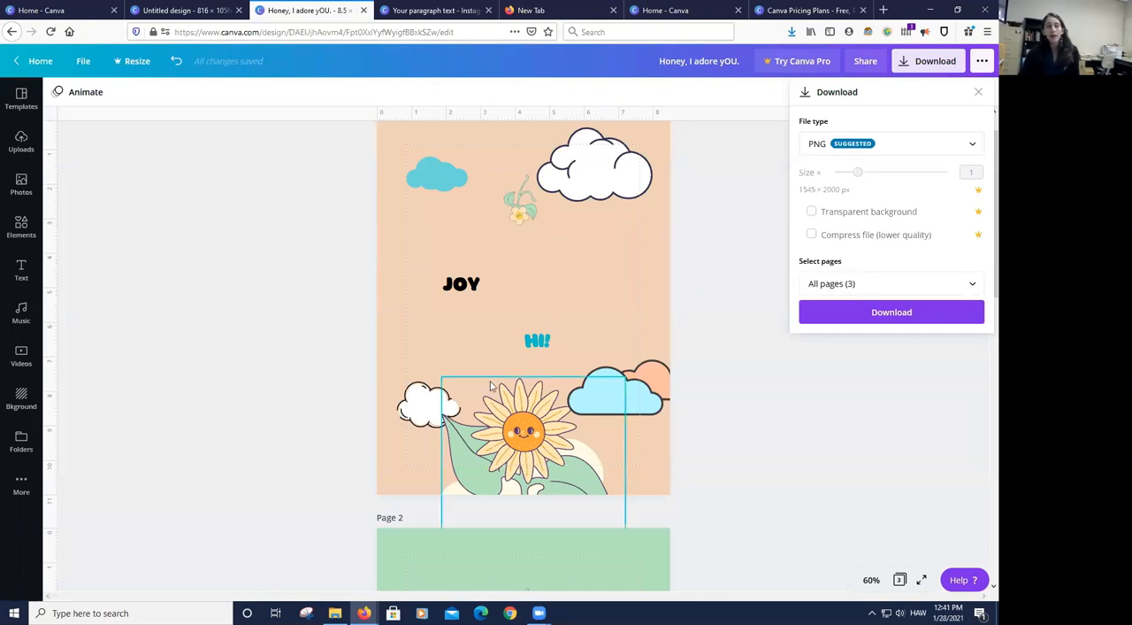
# - Look over the design's pages and limit the download to Page 1 only
pyautogui.scroll(-7, 582, 377)
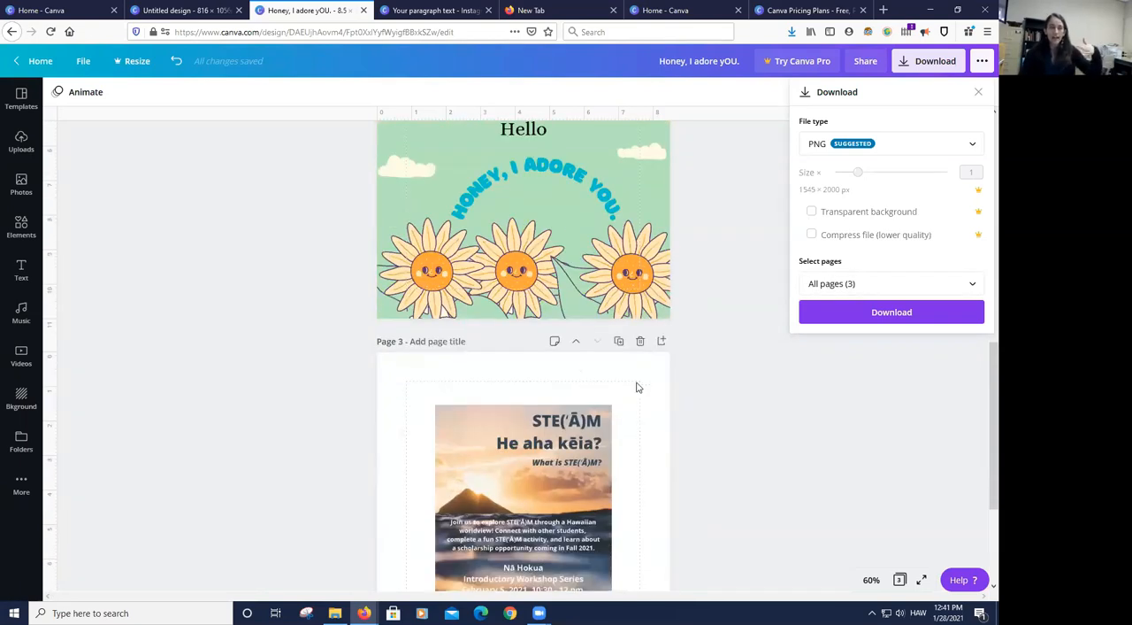
pyautogui.scroll(3, 637, 386)
pyautogui.scroll(3, 646, 389)
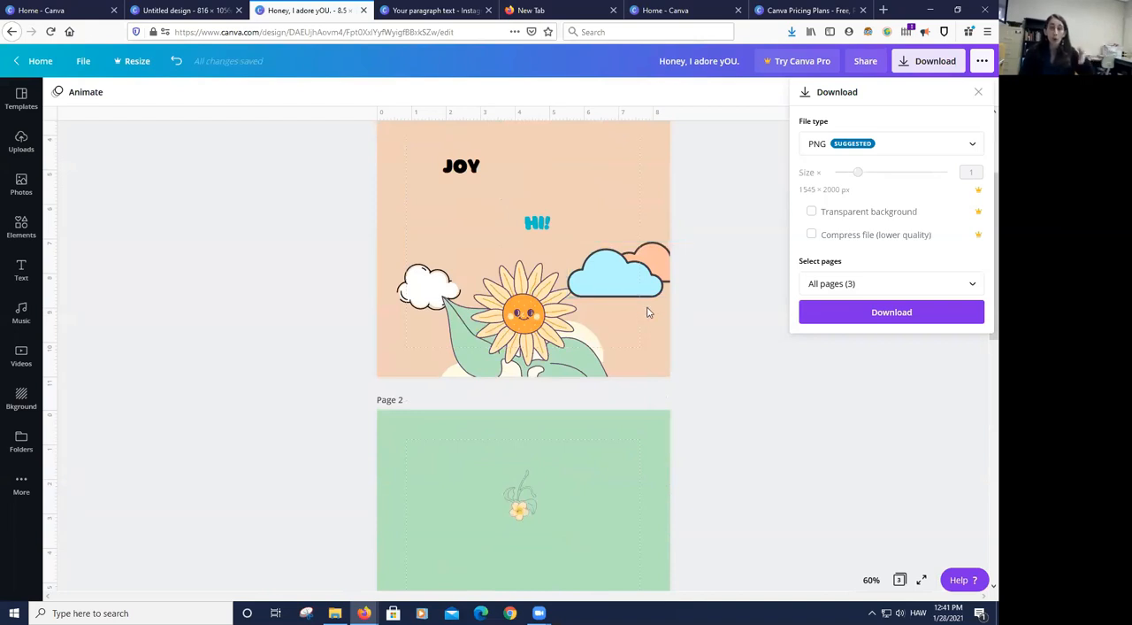
pyautogui.click(845, 287)
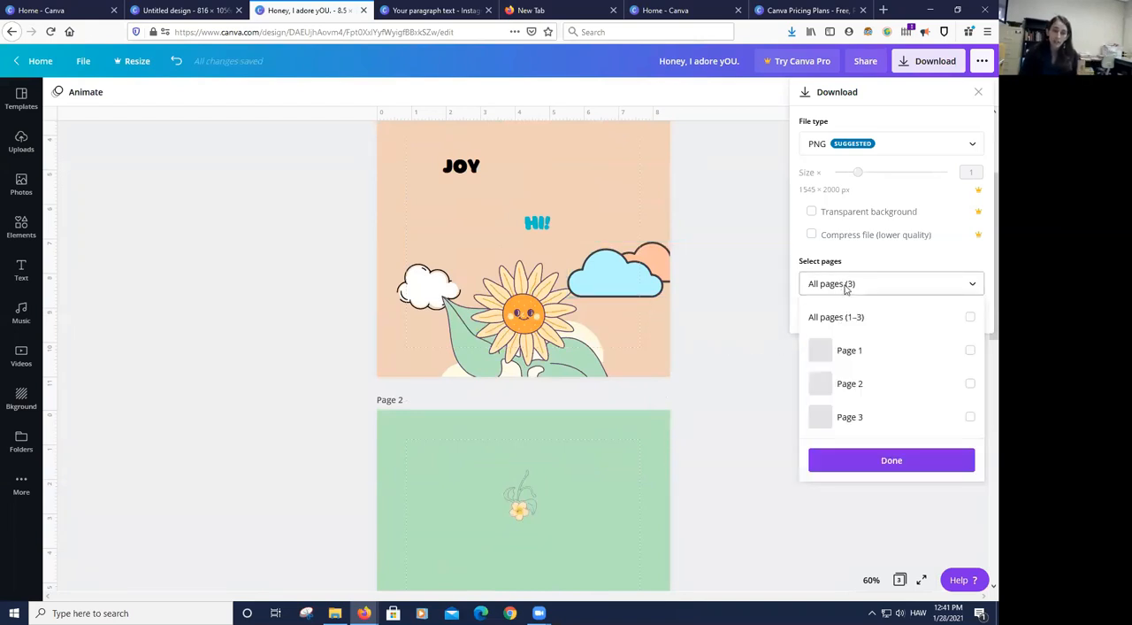
pyautogui.click(971, 352)
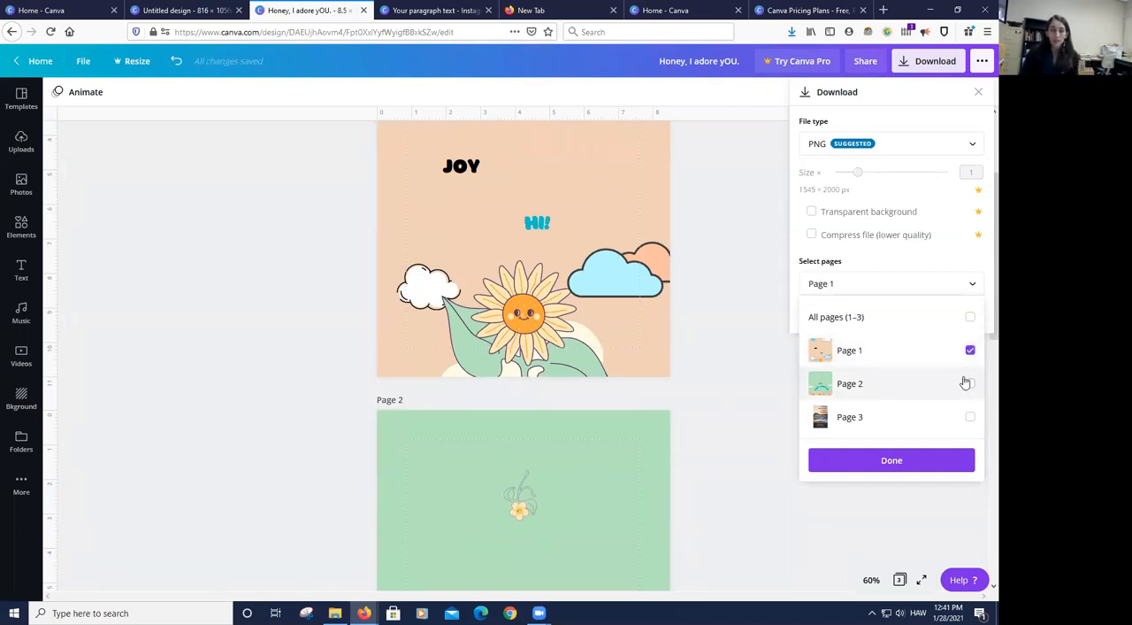
pyautogui.click(895, 463)
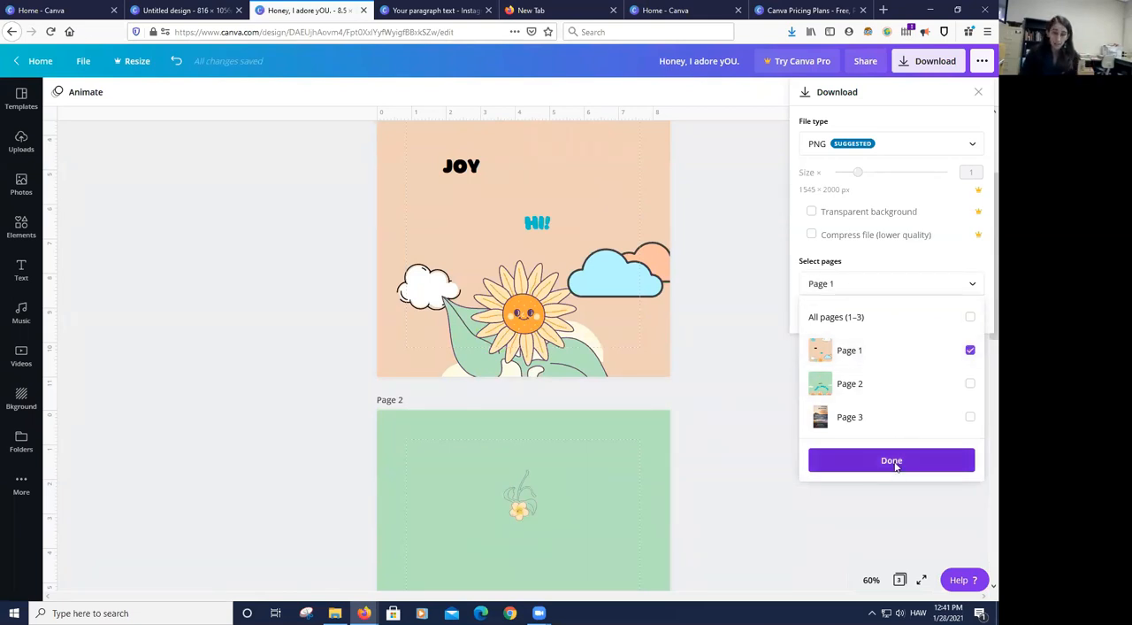
# - Start downloading page 1 as a PNG, decline saving the file and dismiss the Canva Pro scheduling offer
pyautogui.click(890, 318)
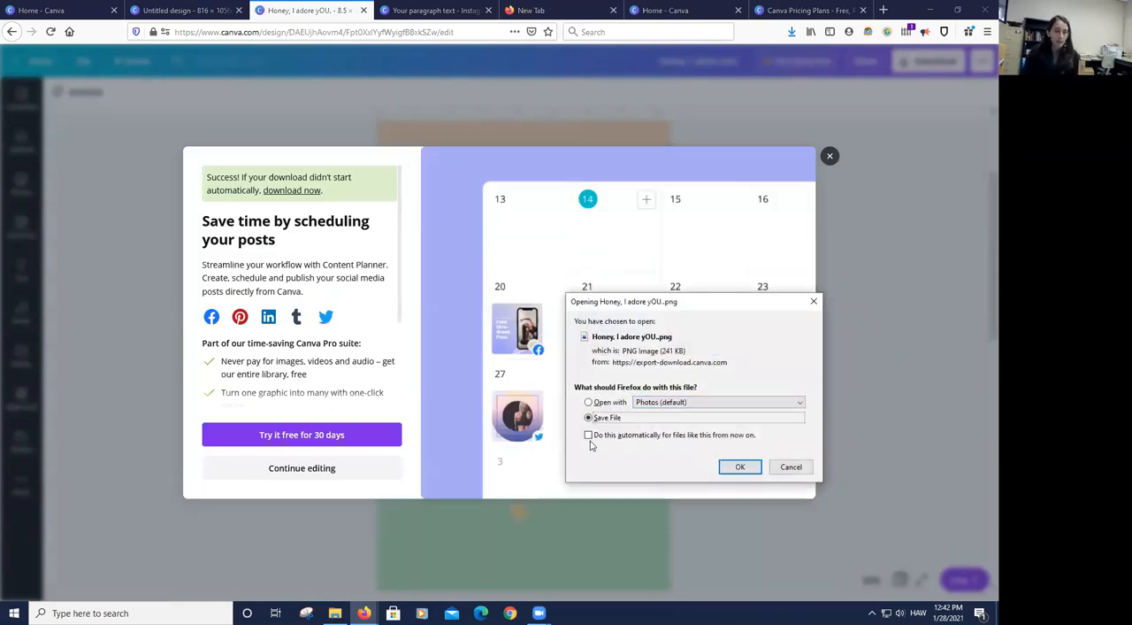
pyautogui.click(801, 467)
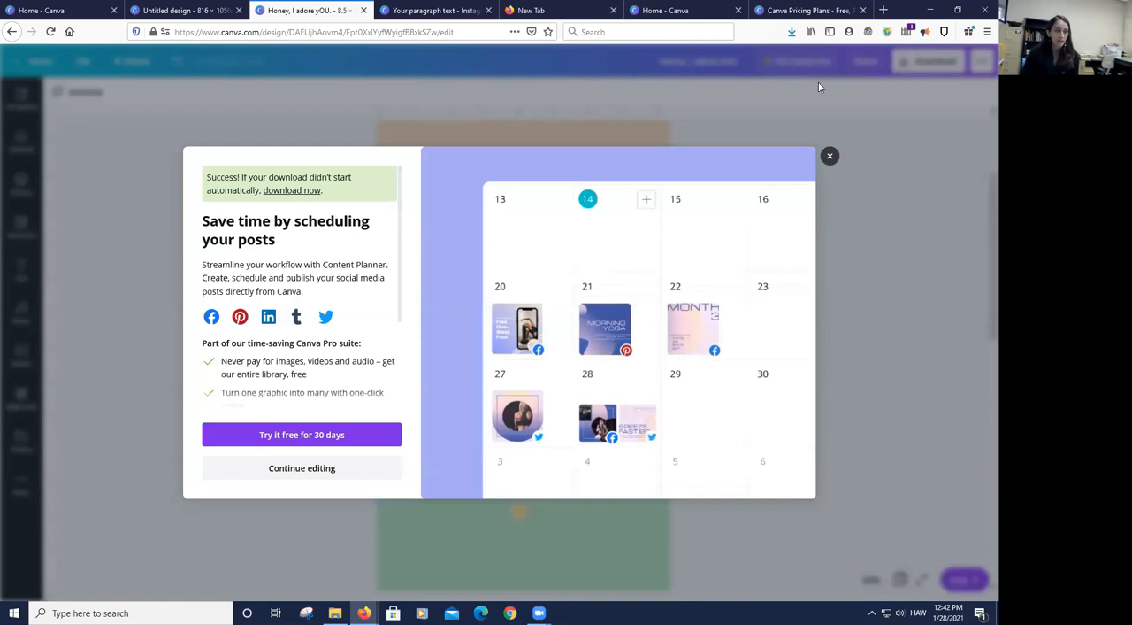
pyautogui.click(829, 161)
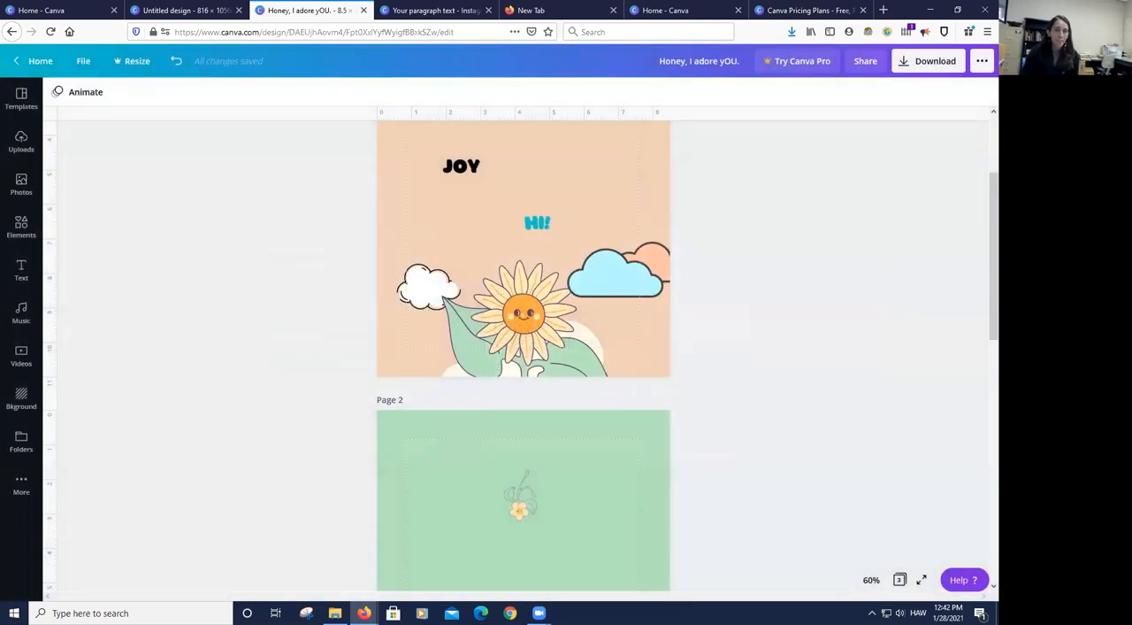
# - Open the design's publishing options and review the recommended, sharing and print product choices
pyautogui.click(983, 63)
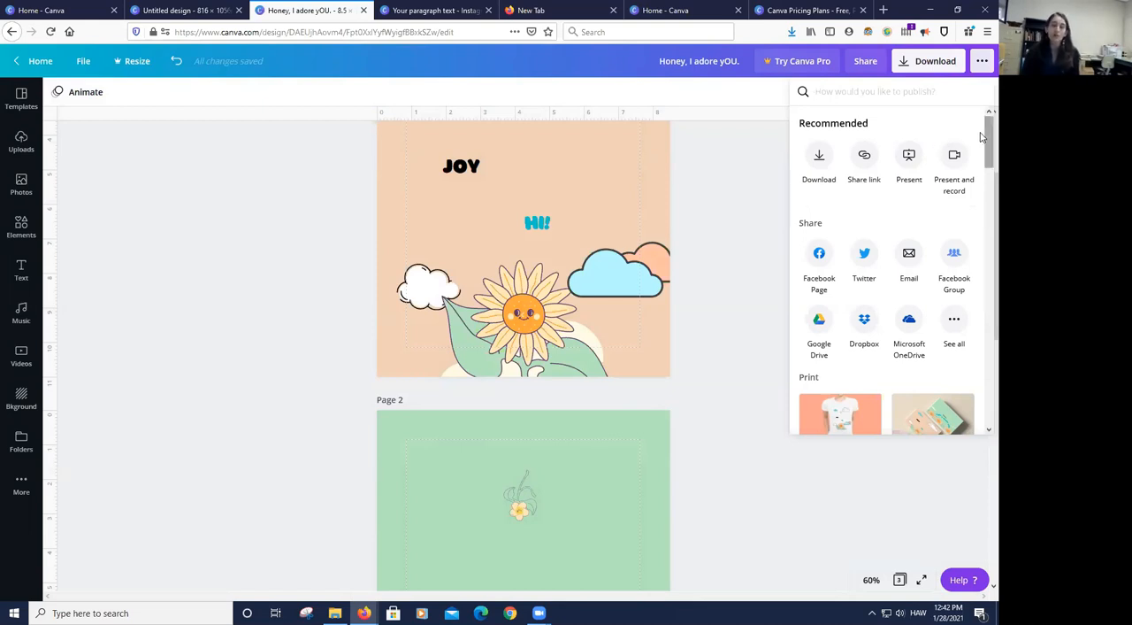
pyautogui.moveTo(980, 137); pyautogui.dragTo(980, 160)
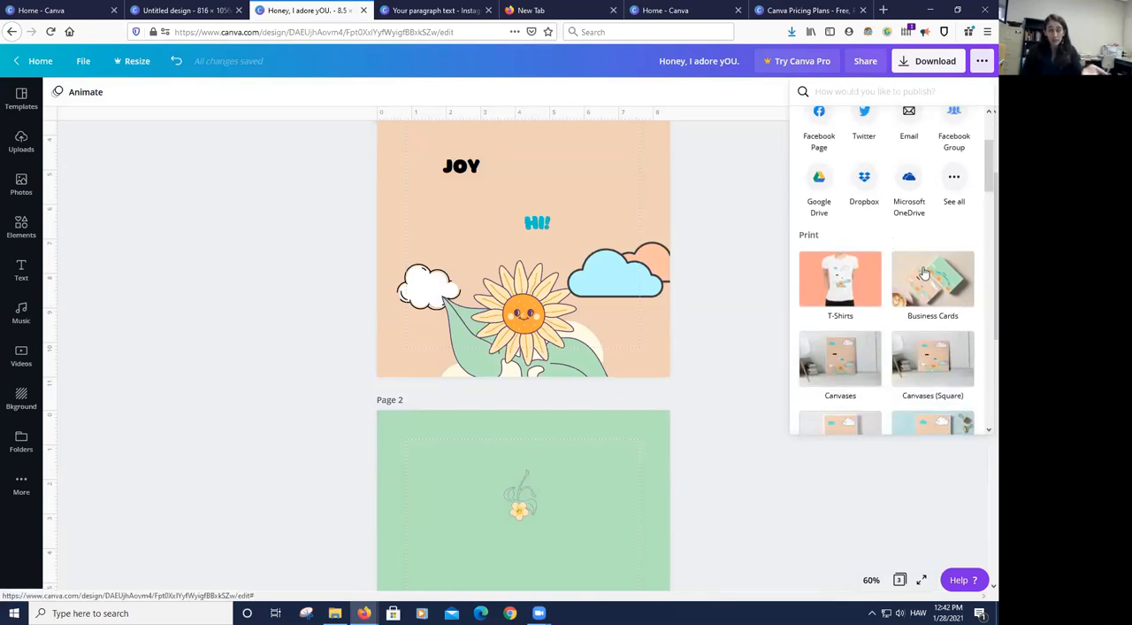
pyautogui.scroll(-1, 926, 271)
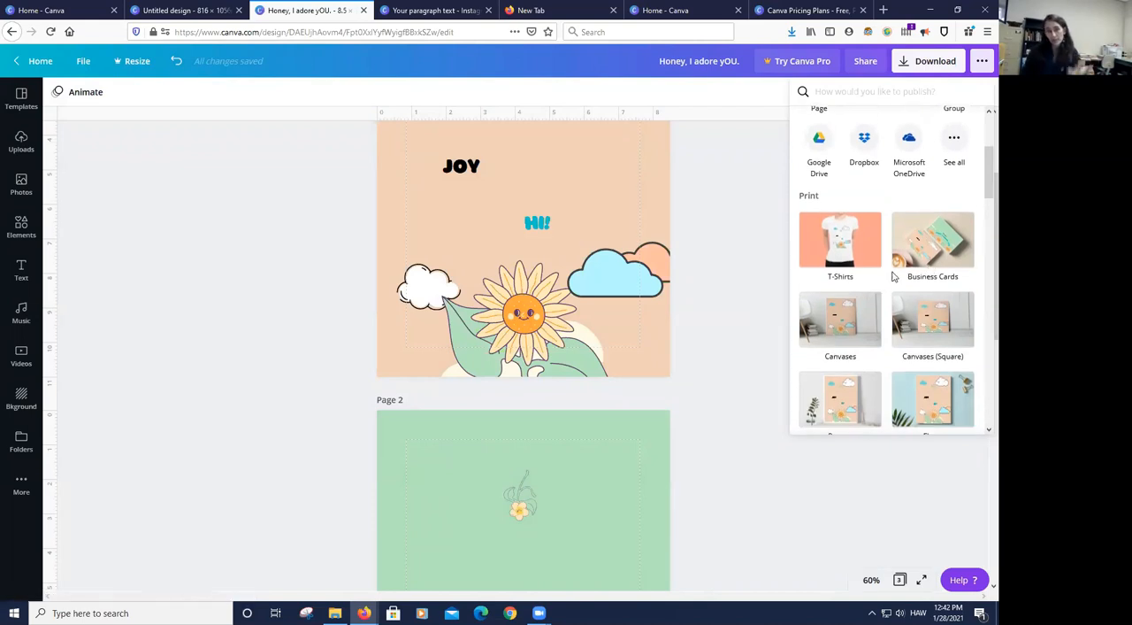
pyautogui.scroll(3, 926, 261)
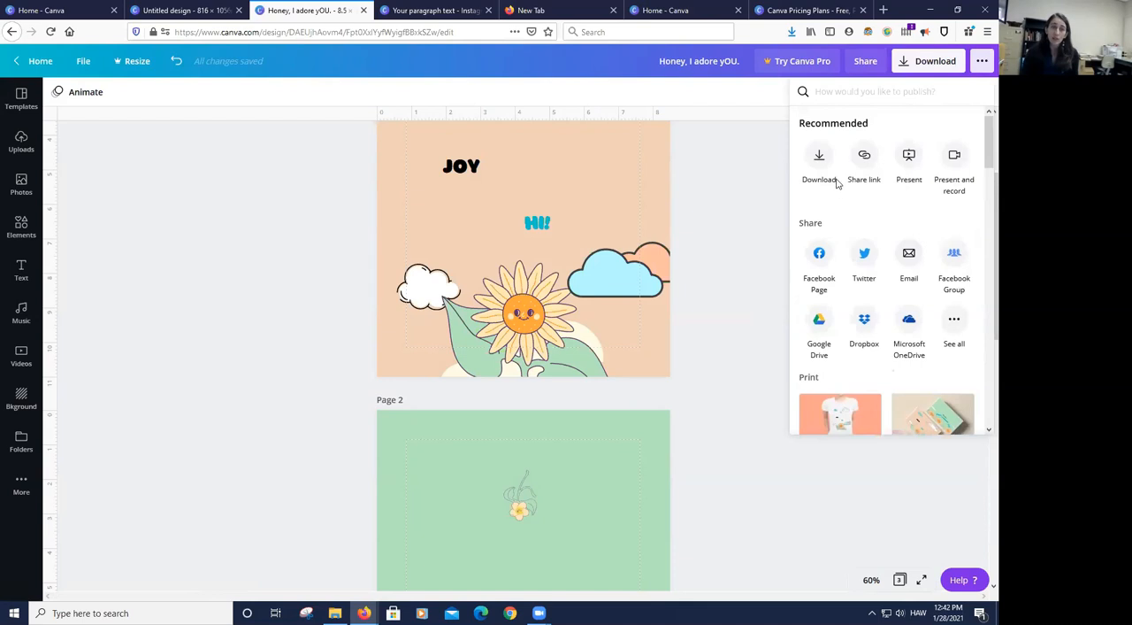
# - Present the design full screen with the Standard type, advance through its pages and exit the presentation
pyautogui.click(909, 160)
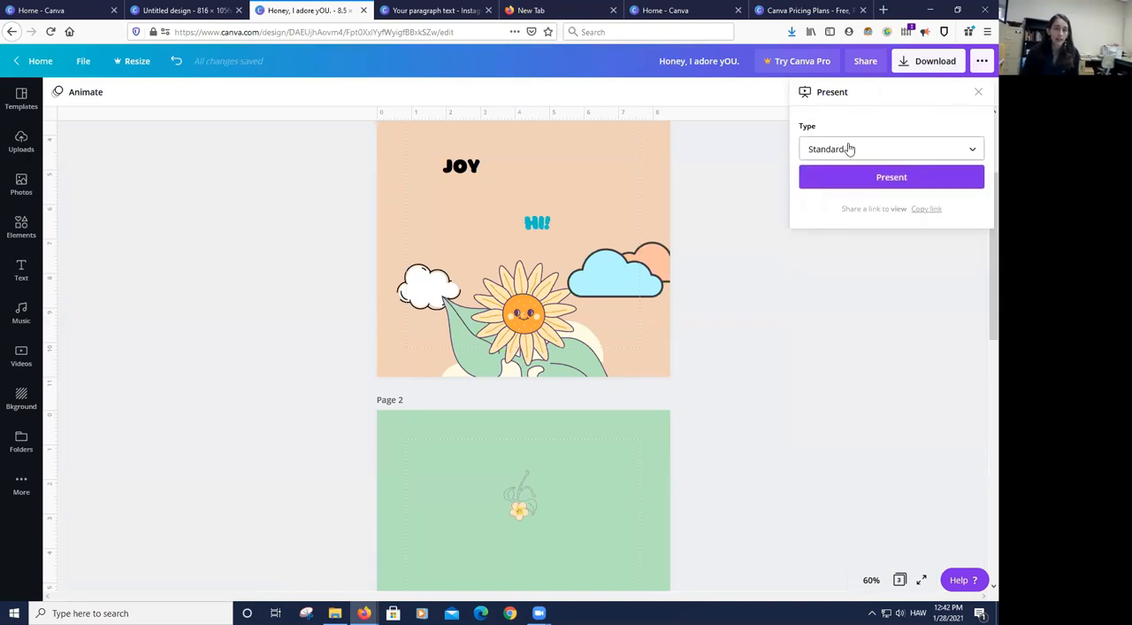
pyautogui.click(892, 177)
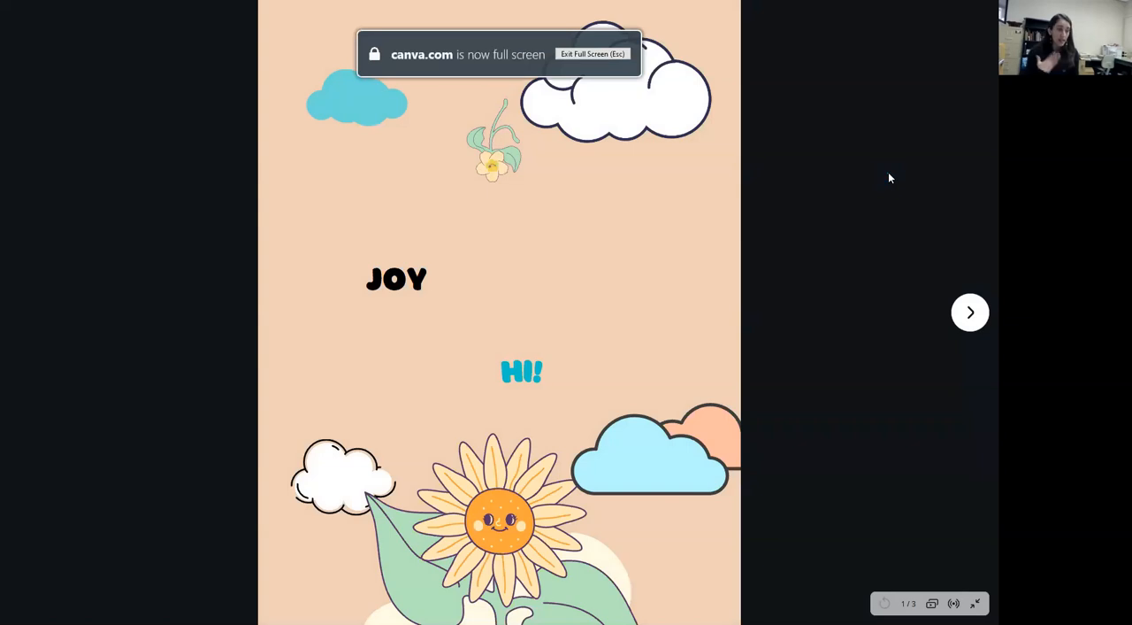
pyautogui.click(970, 316)
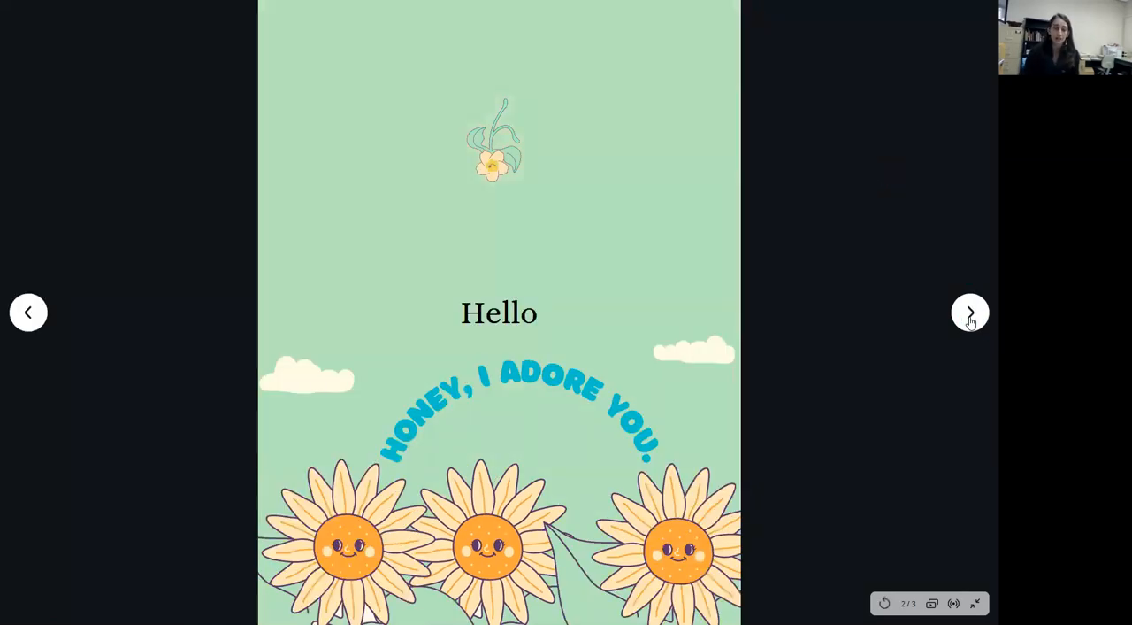
pyautogui.click(971, 316)
pyautogui.press('Escape')
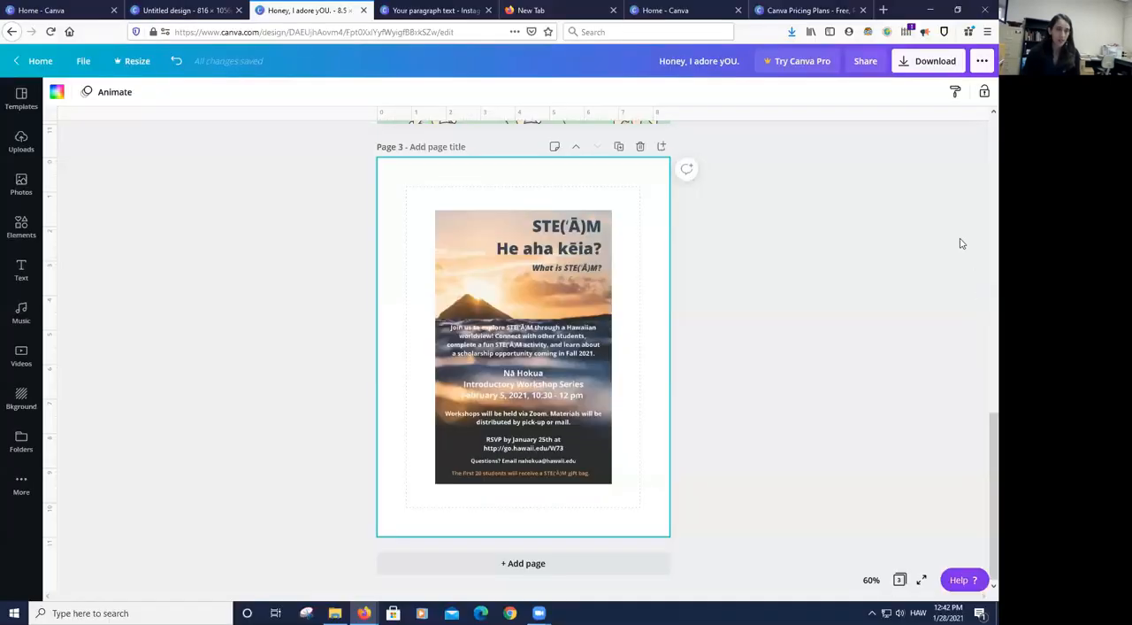
# - Return to page 1 of the design, check the Present and record option and close it
pyautogui.scroll(10, 874, 233)
pyautogui.click(621, 209)
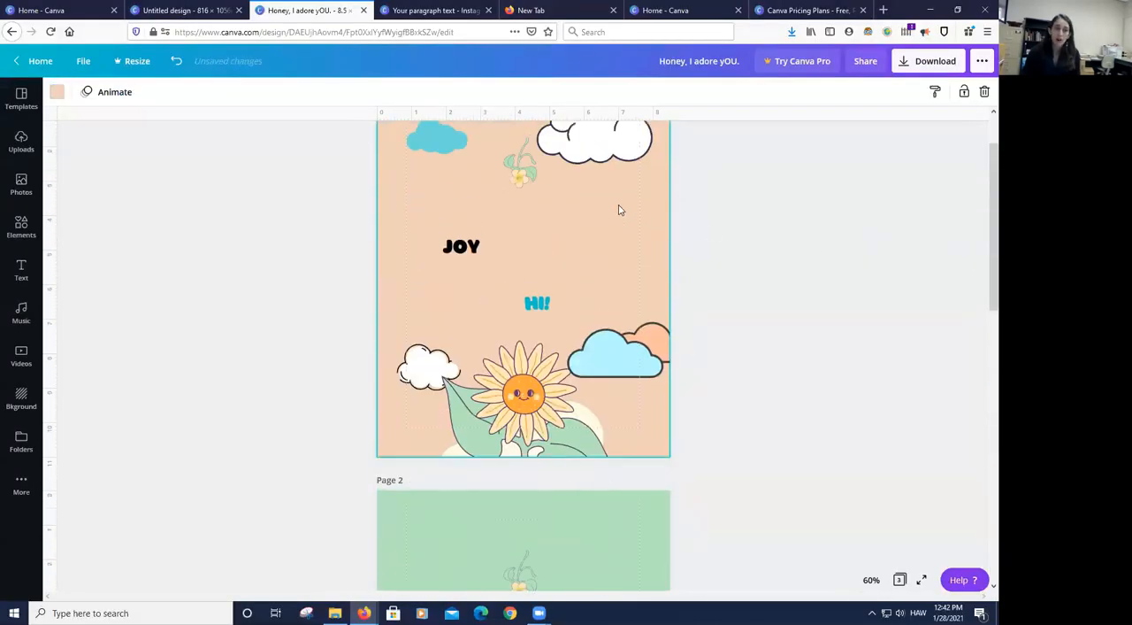
pyautogui.click(982, 61)
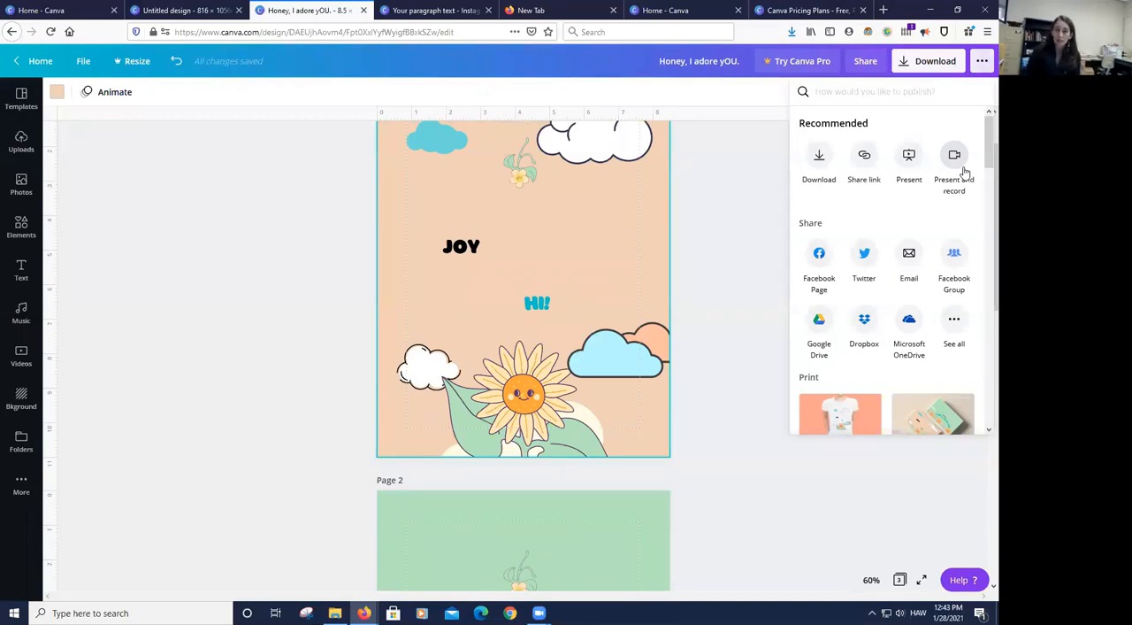
pyautogui.click(954, 162)
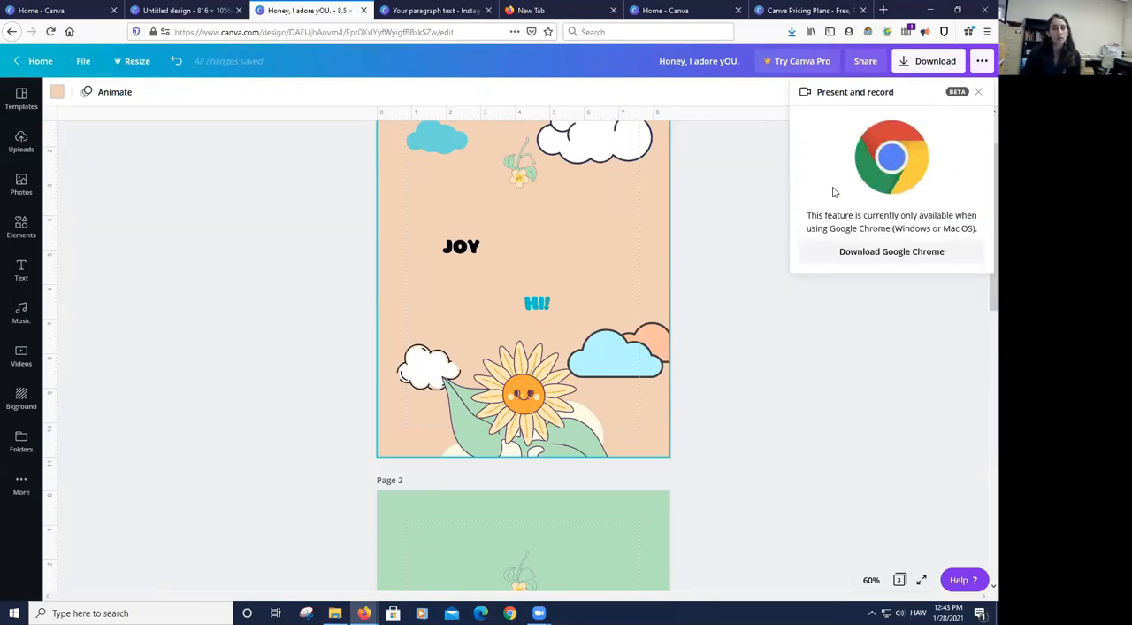
pyautogui.click(757, 185)
# - Expand the full list of sharing destinations in the publishing options, review it and return to the first page
pyautogui.click(982, 63)
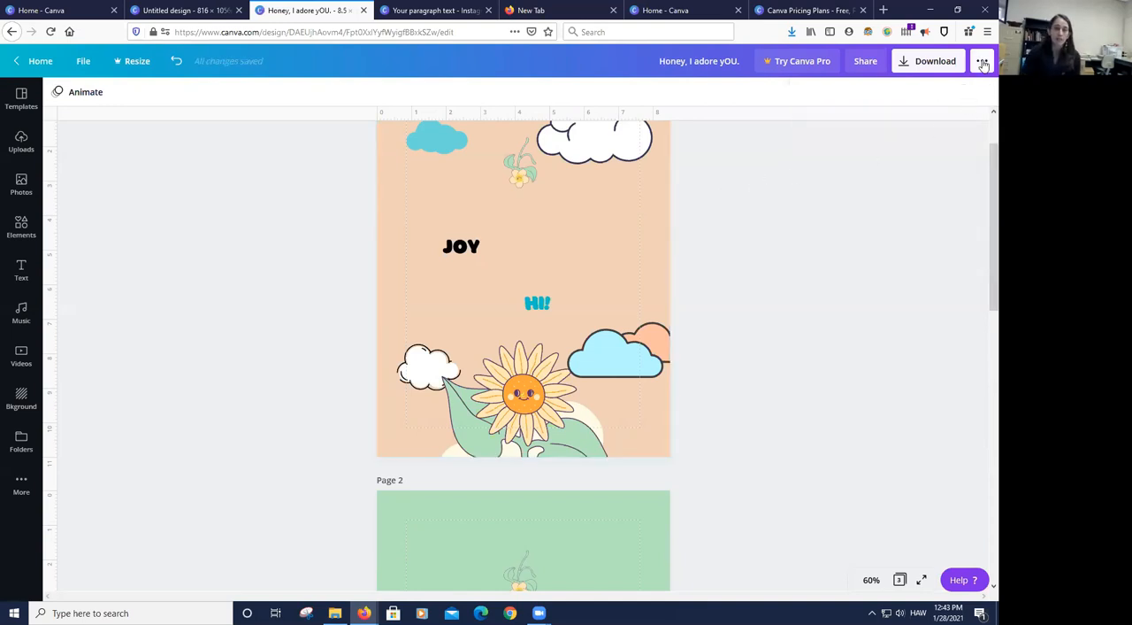
pyautogui.moveTo(980, 140); pyautogui.dragTo(980, 158)
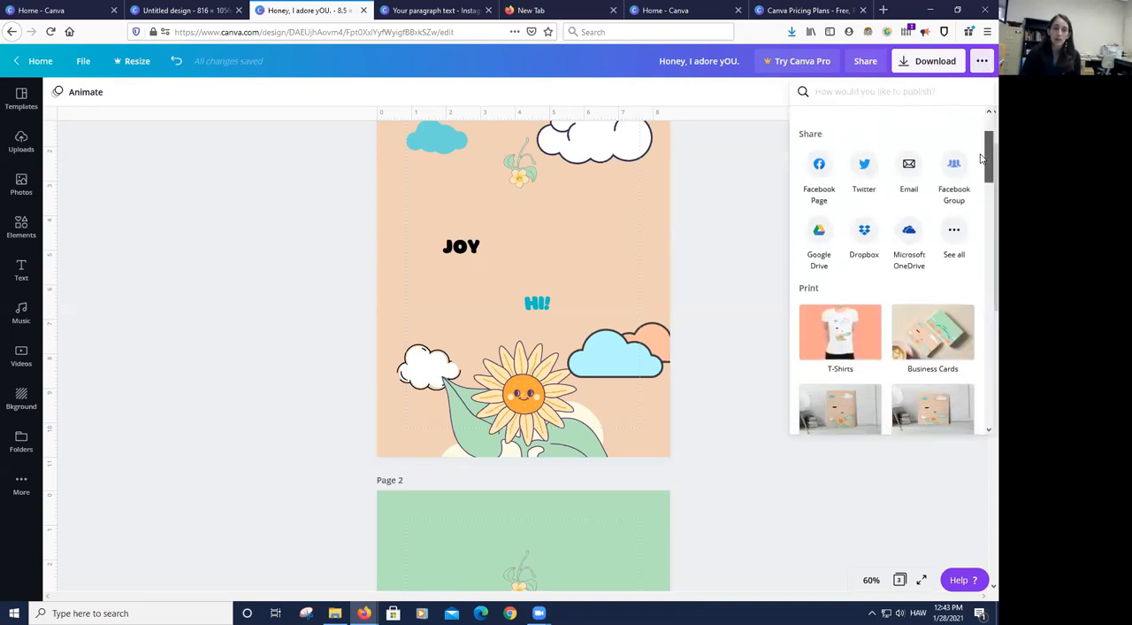
pyautogui.click(956, 233)
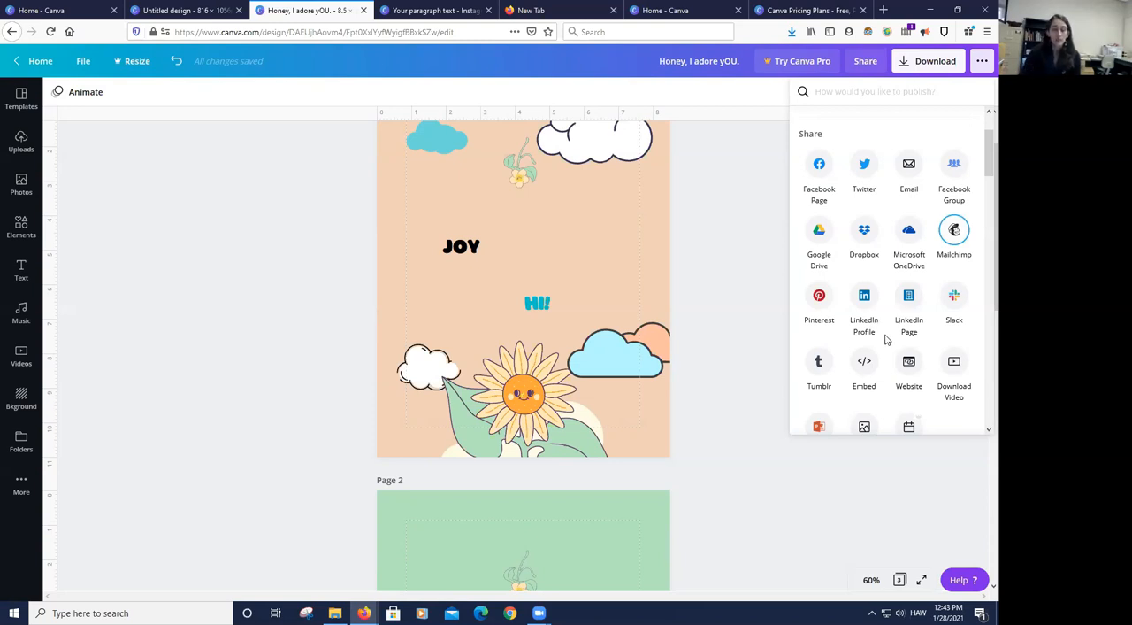
pyautogui.scroll(-1, 877, 317)
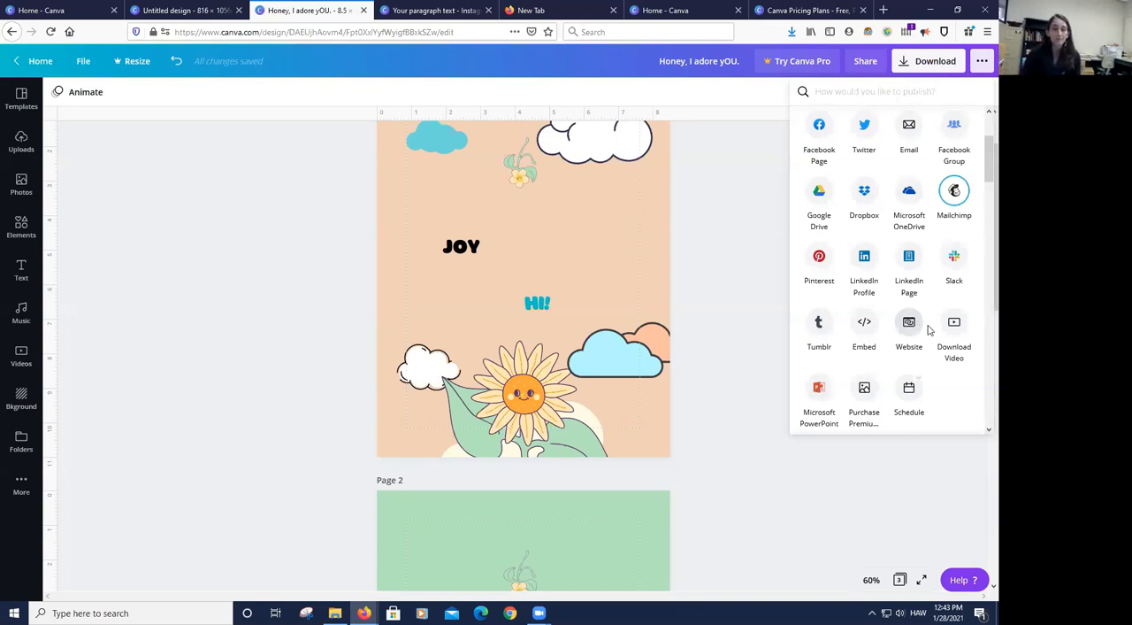
pyautogui.click(708, 292)
pyautogui.scroll(2, 707, 291)
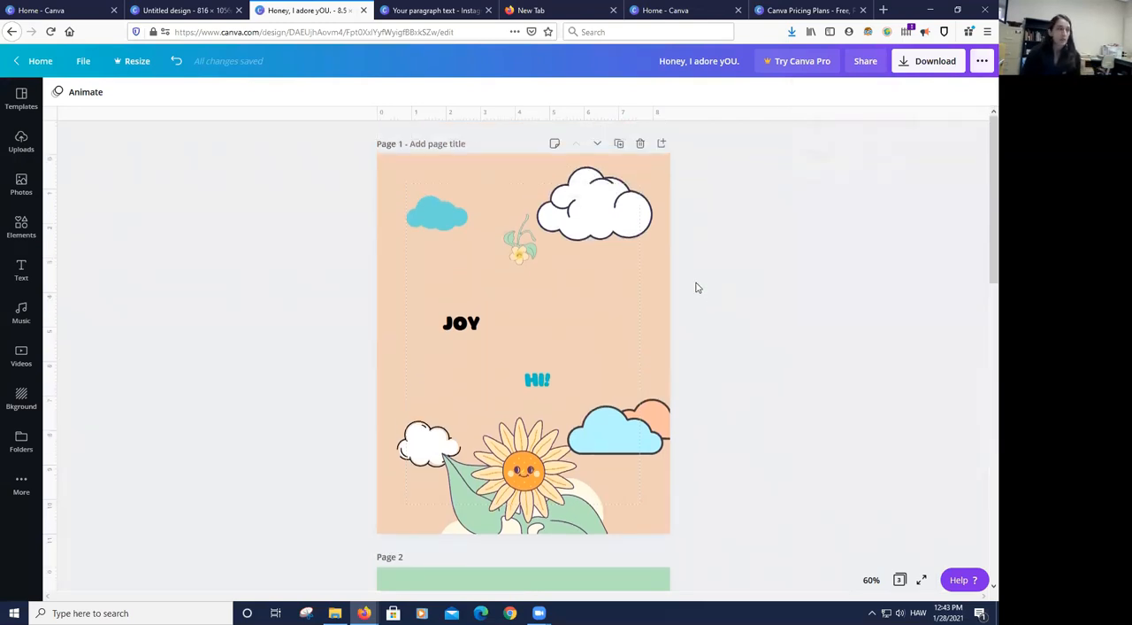
# - Search the web for "lama libary" in a new browser tab and open the Kapiʻolani CC Library homepage
pyautogui.click(883, 10)
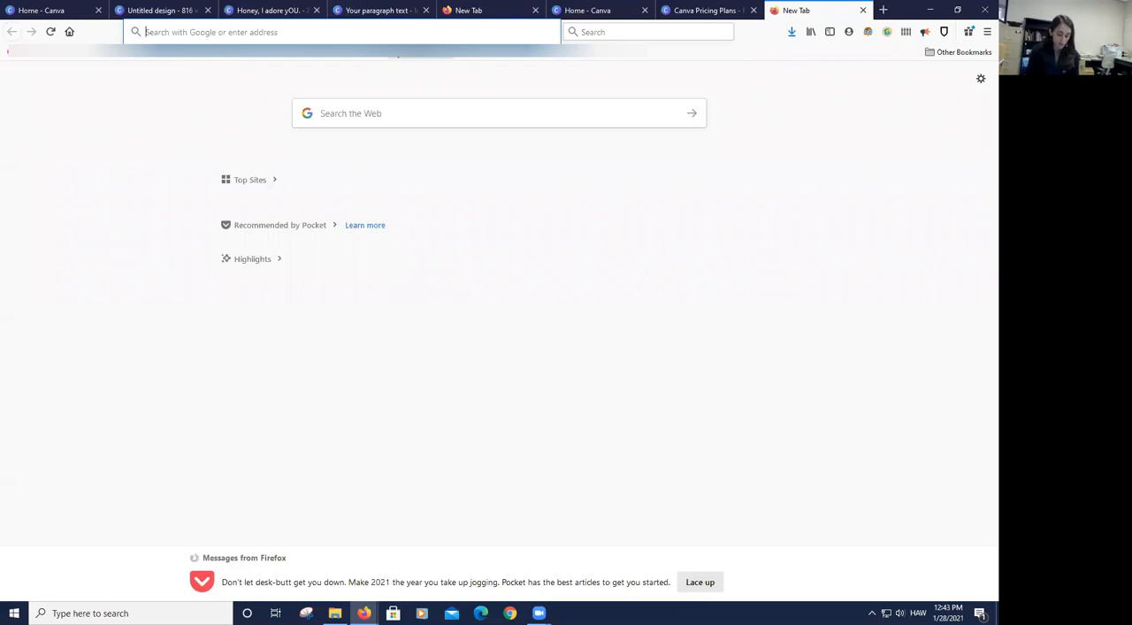
pyautogui.write('lama libary')
pyautogui.press('Return')
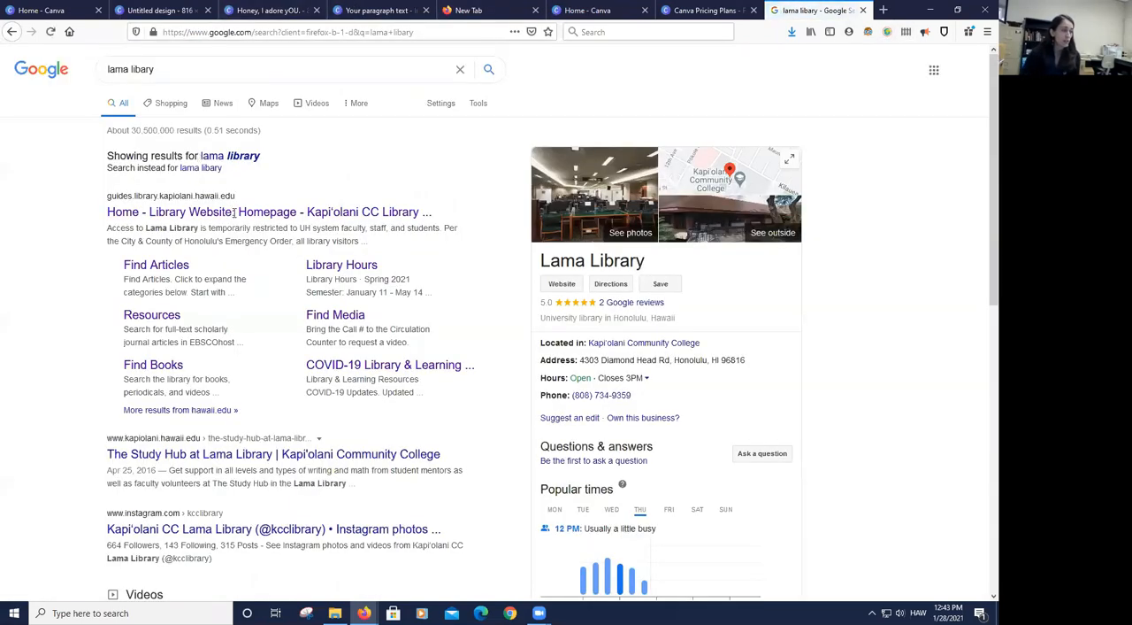
pyautogui.click(234, 211)
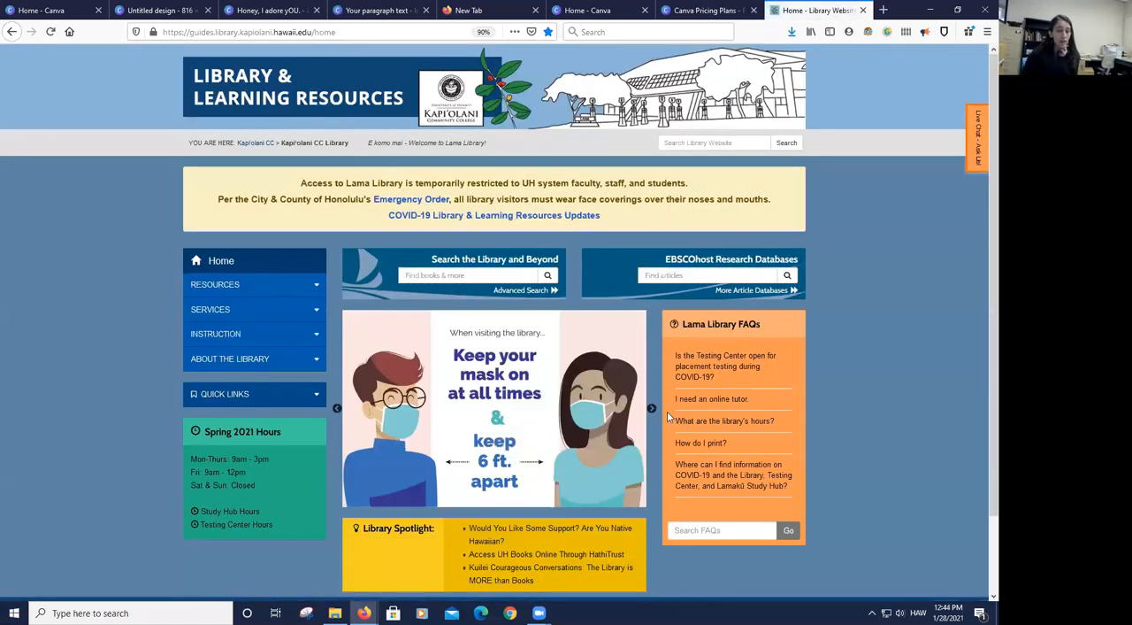
# - Open the Spring 2021 newsletter from the library homepage's carousel and page forward and back in its embedded Canva presentation
pyautogui.click(651, 411)
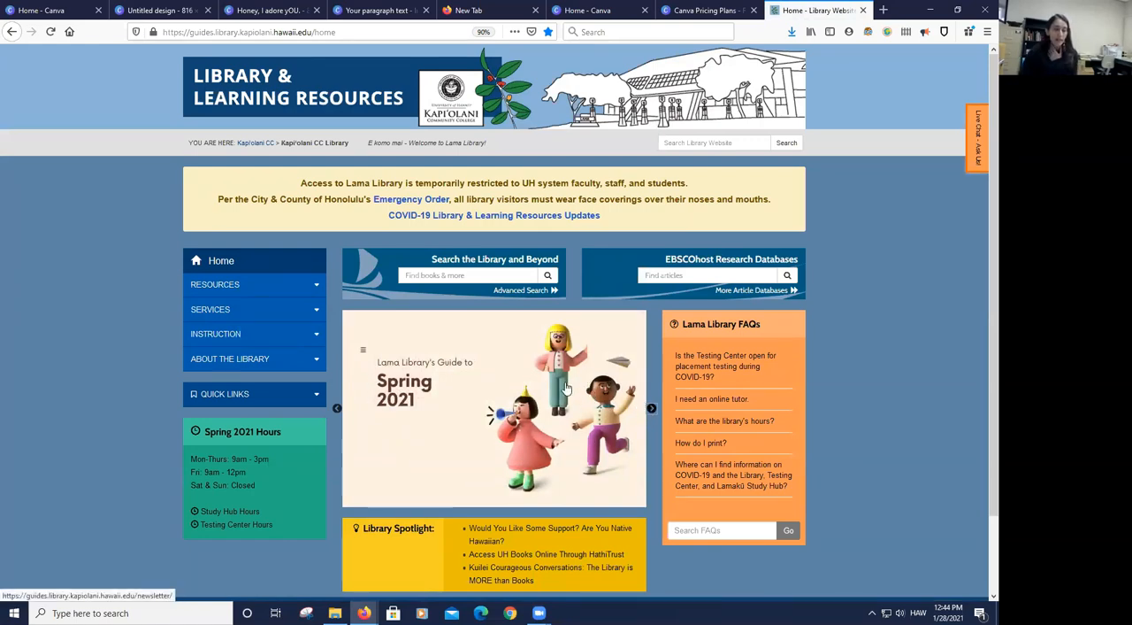
pyautogui.click(498, 416)
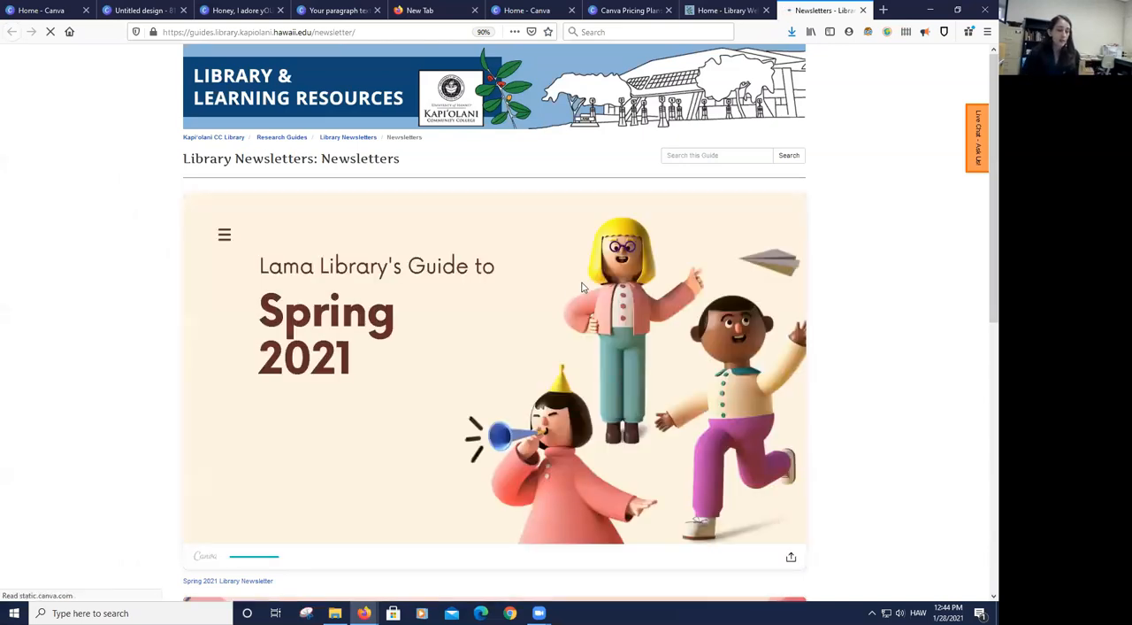
pyautogui.scroll(-1, 583, 283)
pyautogui.scroll(-1, 583, 283)
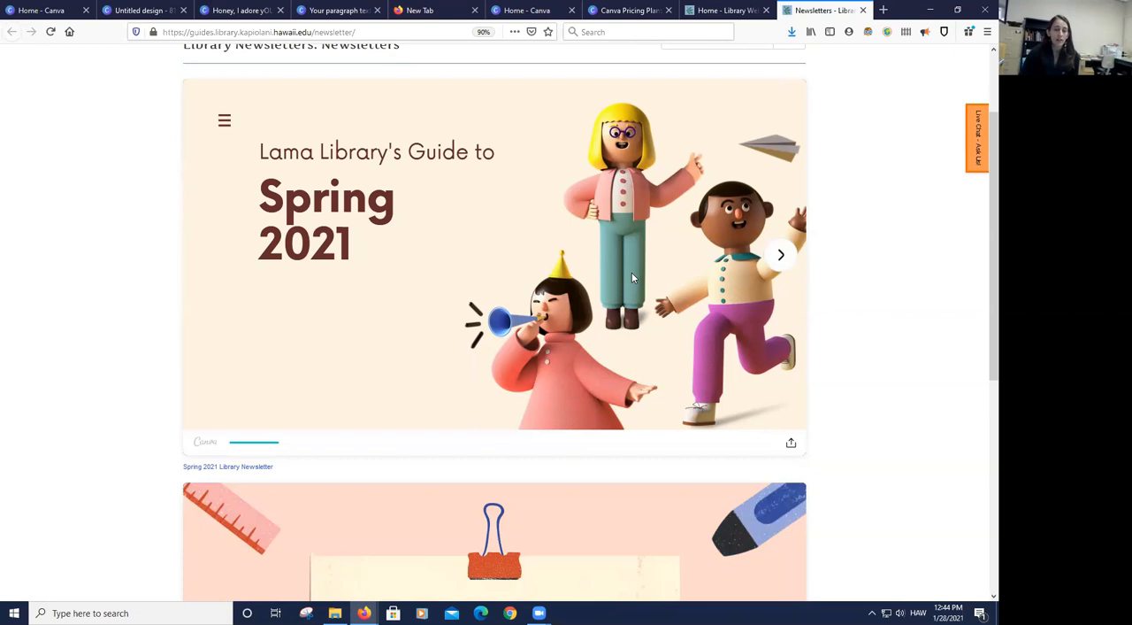
pyautogui.click(782, 257)
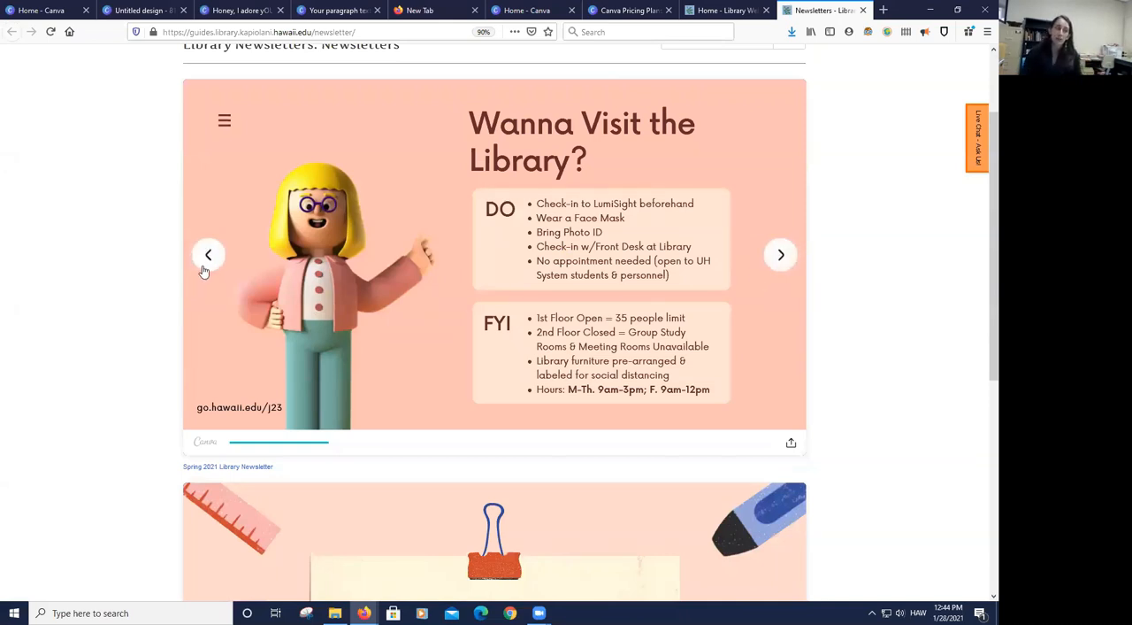
pyautogui.click(206, 254)
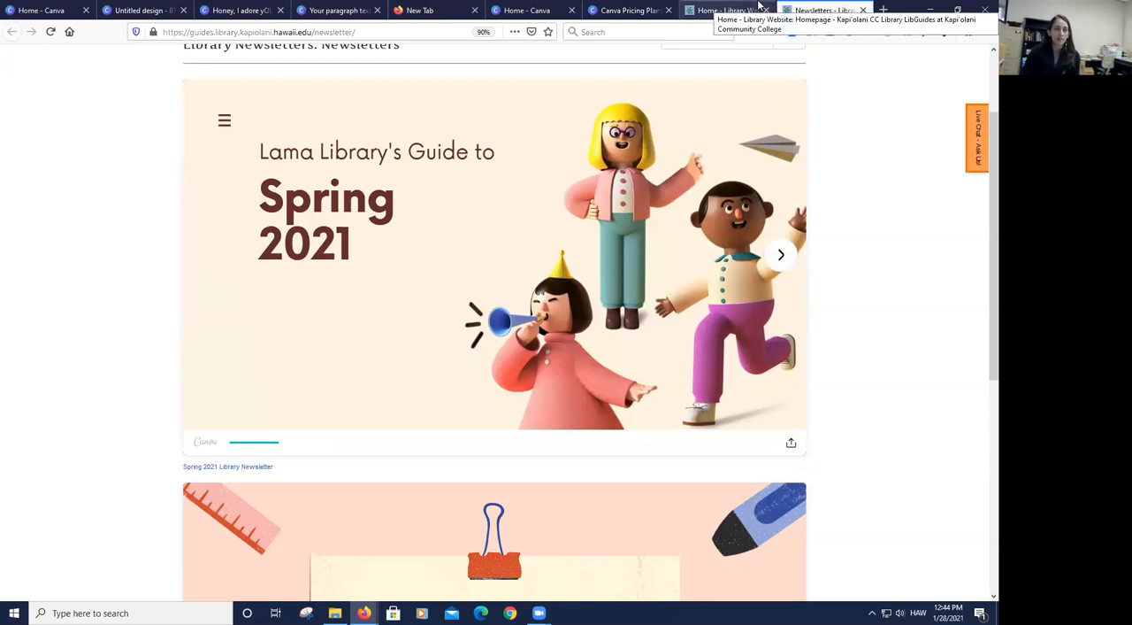
# - Return to Canva, check the home page and switch to the blank untitled 816 × 1056 px design
pyautogui.click(609, 10)
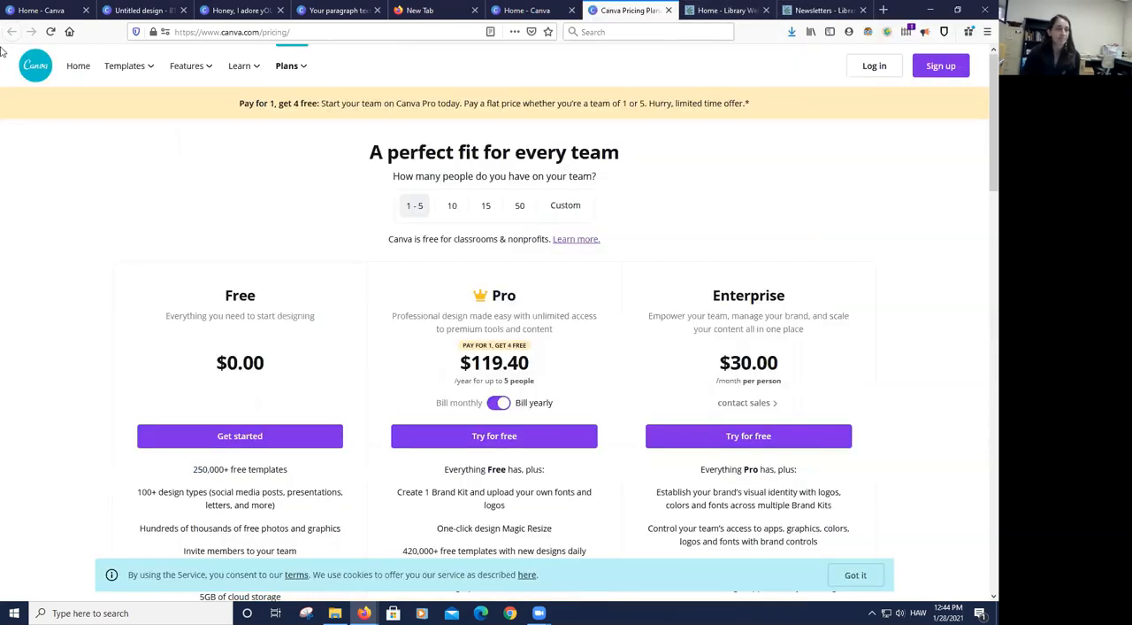
pyautogui.click(150, 10)
pyautogui.click(55, 10)
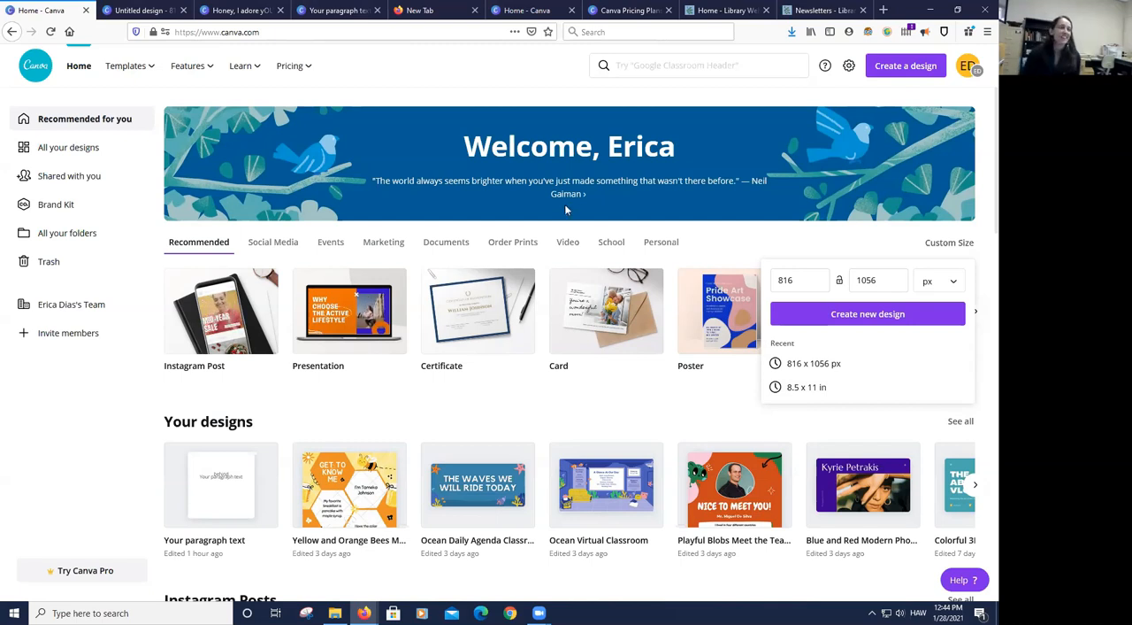
pyautogui.click(107, 9)
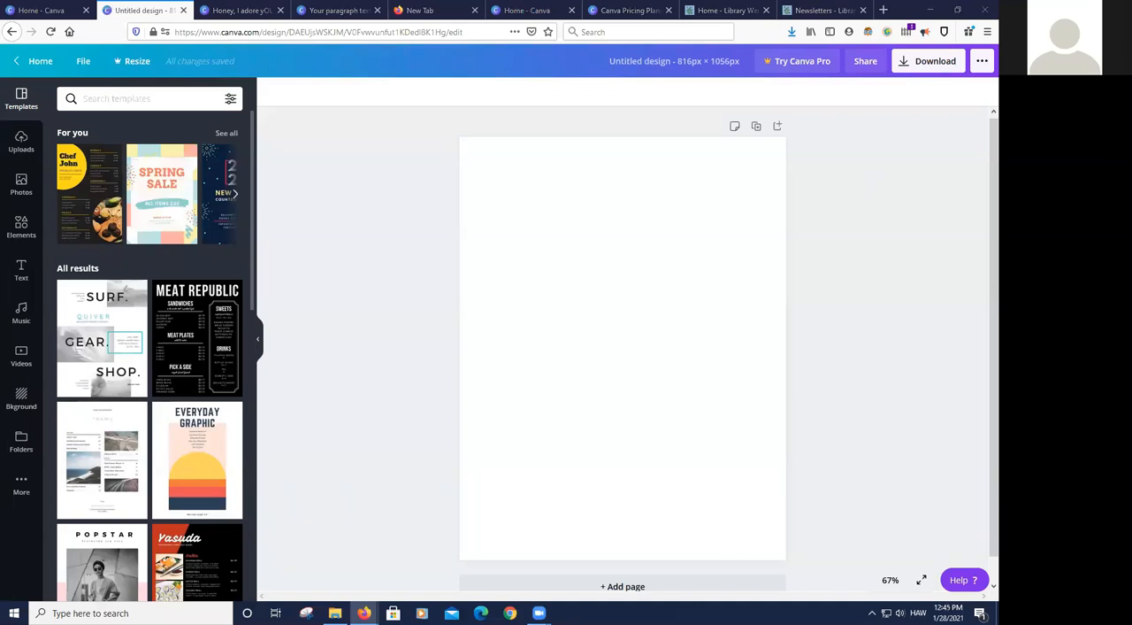
# - Switch to the "Honey, I adore yOU." design and copy a share link that lets others edit it
pyautogui.click(41, 9)
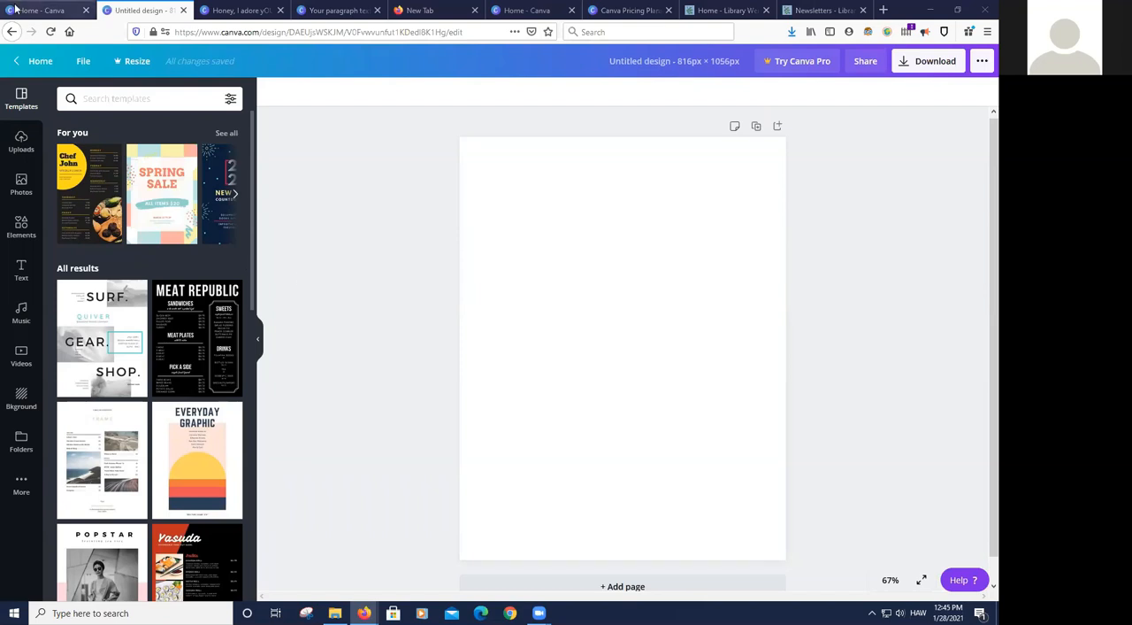
pyautogui.click(240, 11)
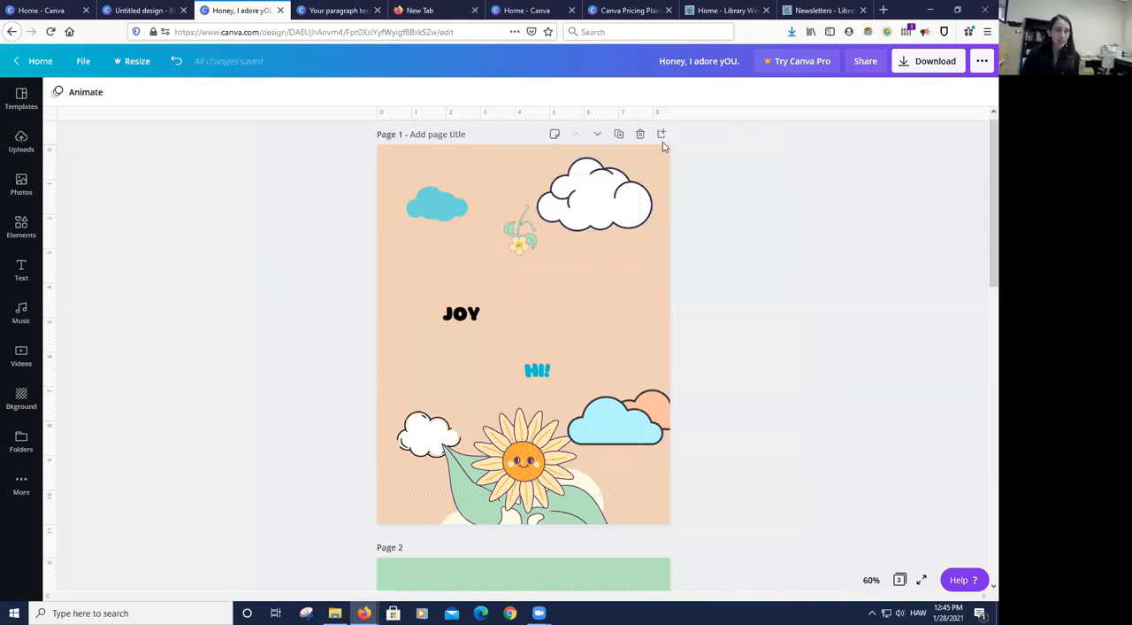
pyautogui.click(865, 61)
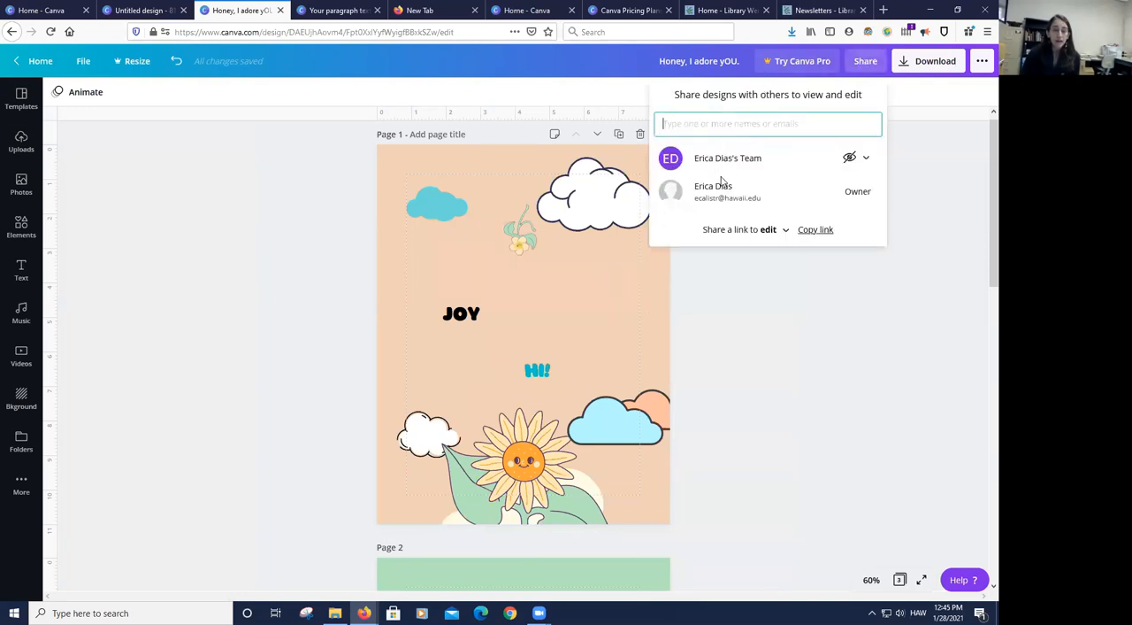
pyautogui.click(770, 231)
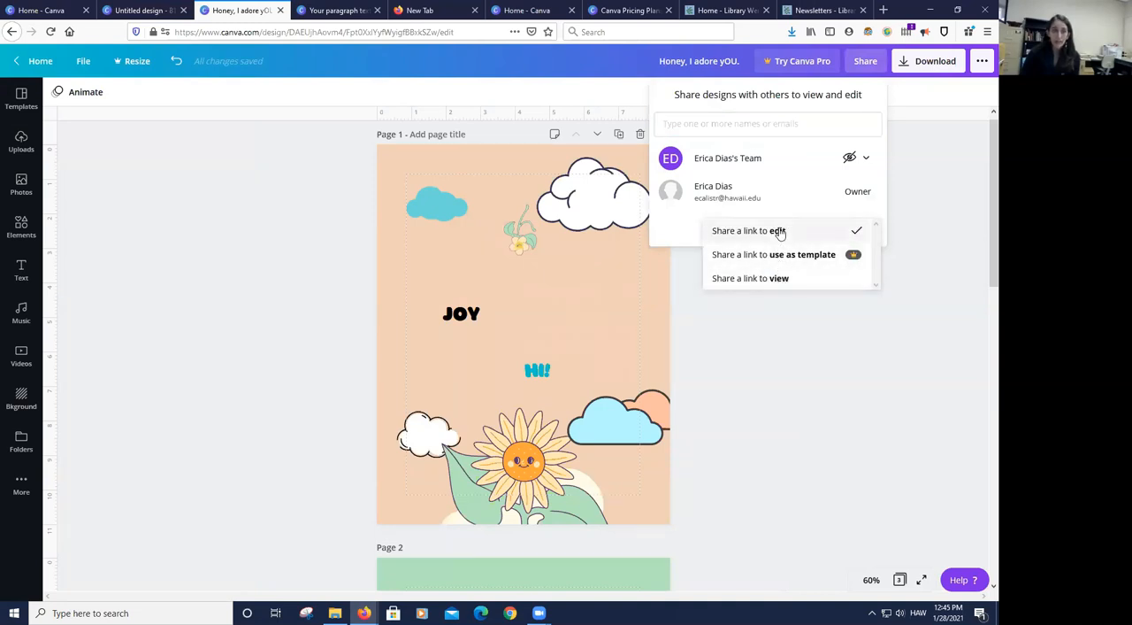
pyautogui.click(778, 231)
pyautogui.click(815, 231)
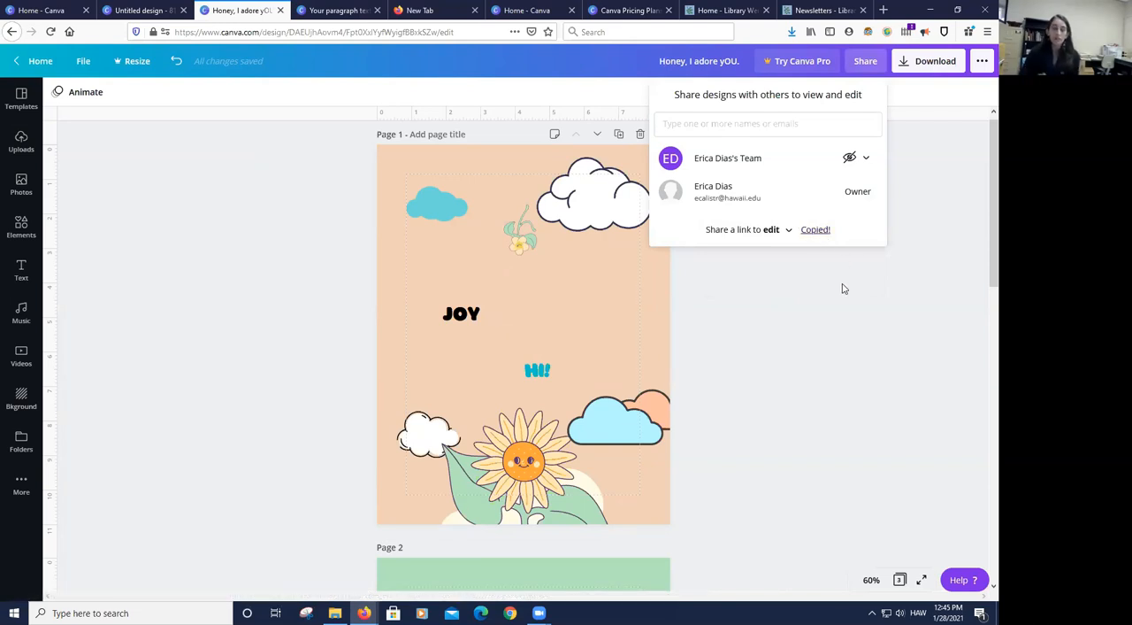
# - Copy the view-only share link from the design's publishing options and close the options
pyautogui.click(982, 61)
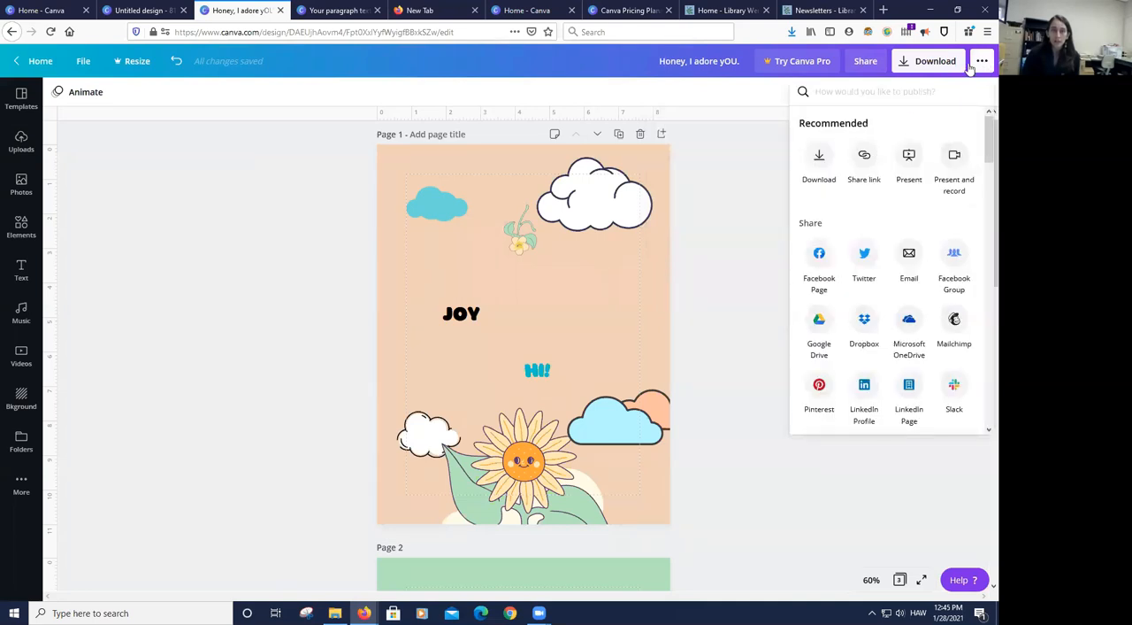
pyautogui.click(864, 156)
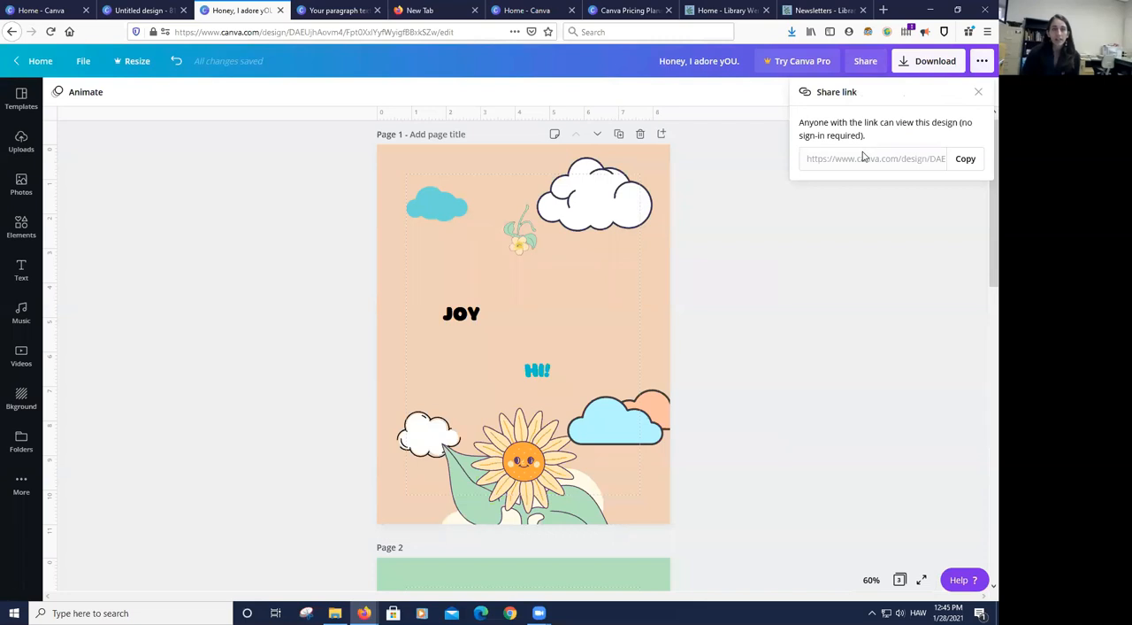
pyautogui.click(879, 163)
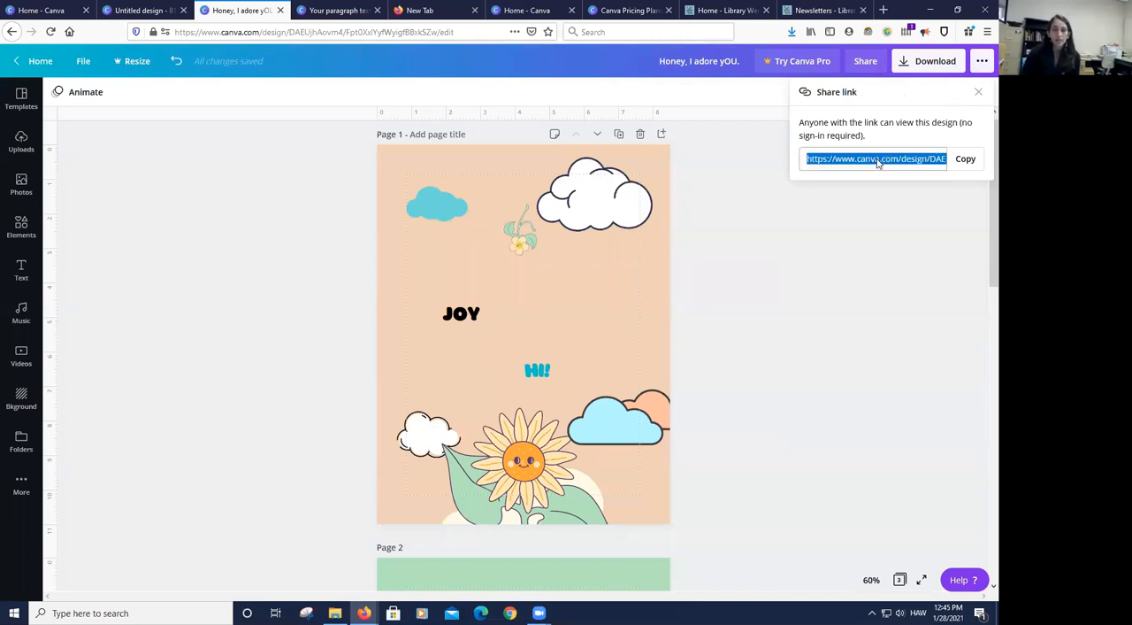
pyautogui.click(966, 161)
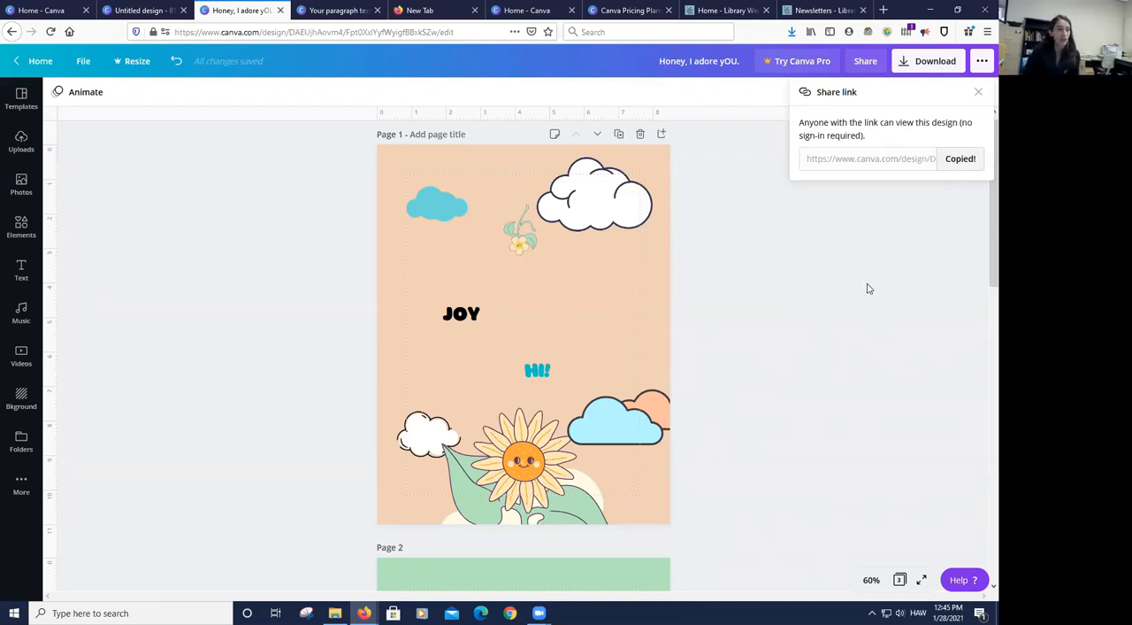
pyautogui.click(737, 315)
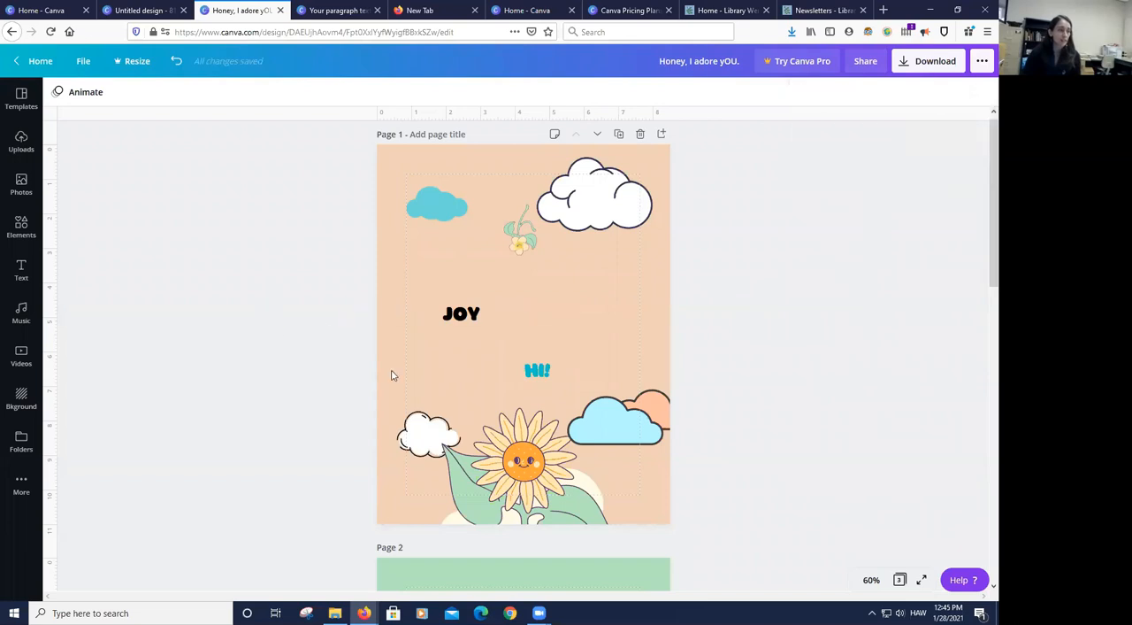
# - Review the additional Canva apps and integrations available for the design, from Styles and Charts to Brandfetch
pyautogui.click(23, 485)
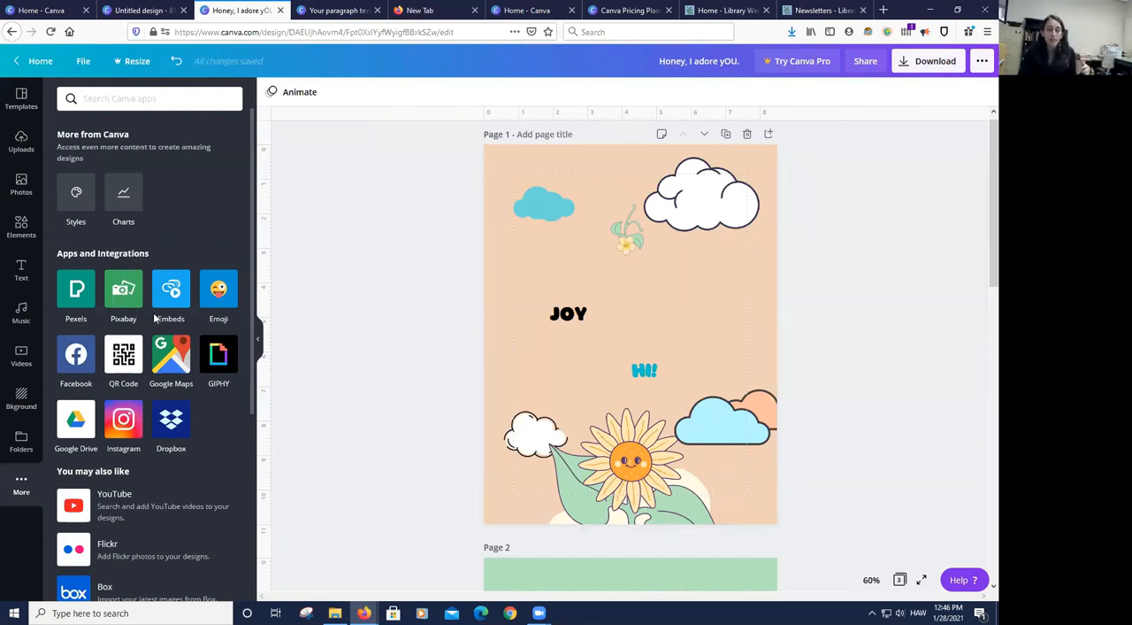
pyautogui.scroll(-3, 156, 321)
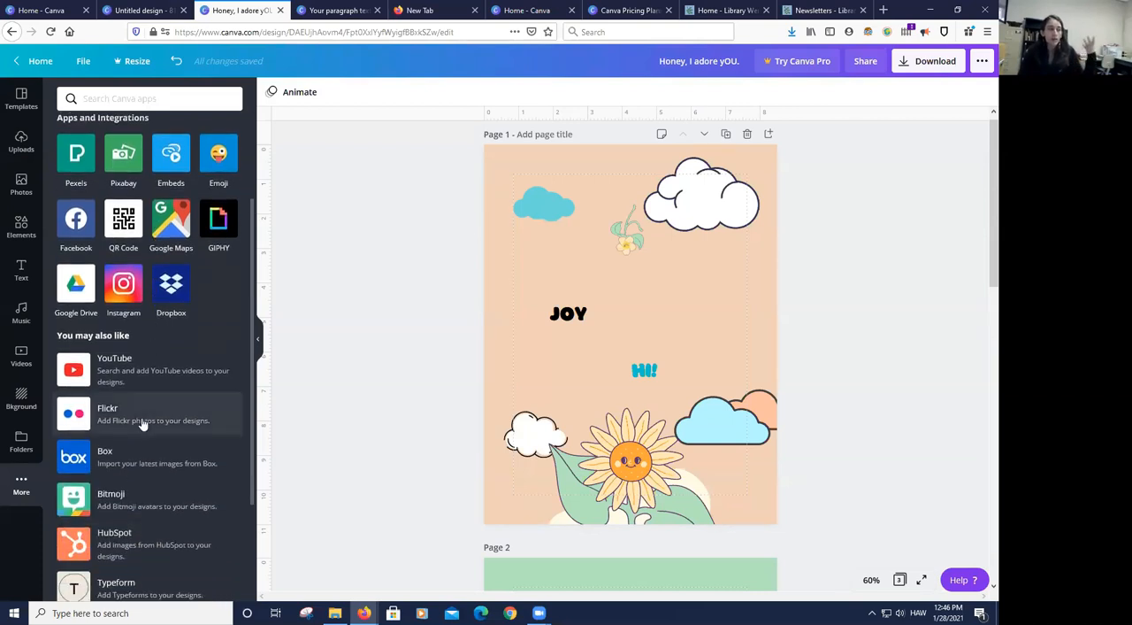
pyautogui.scroll(-2, 147, 472)
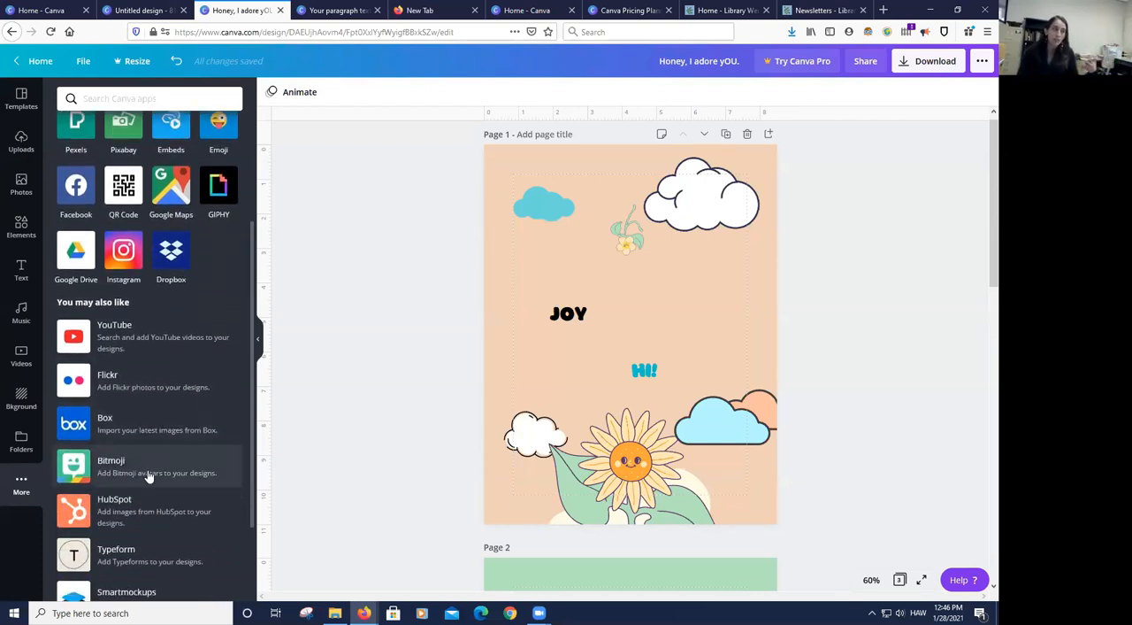
pyautogui.scroll(-2, 159, 341)
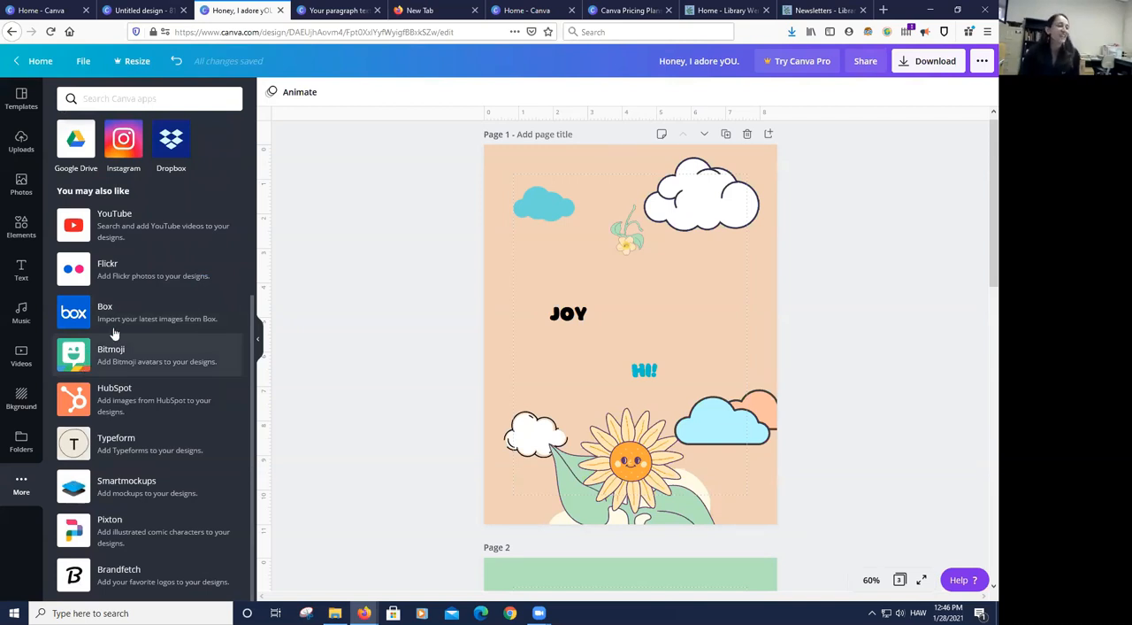
pyautogui.scroll(5, 188, 309)
pyautogui.scroll(1, 184, 314)
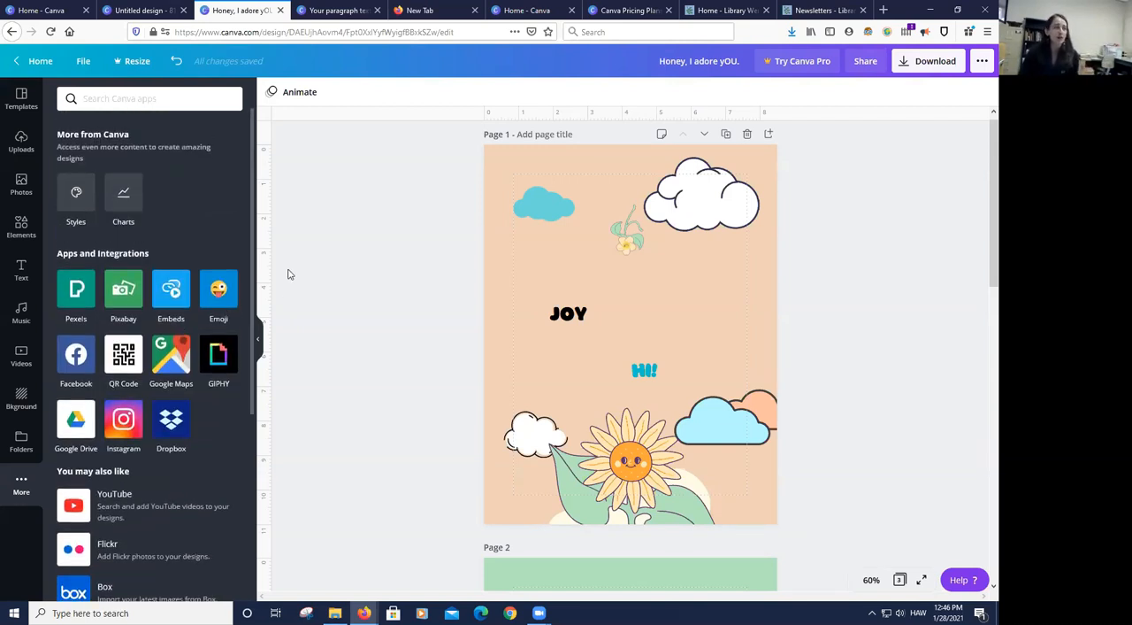
pyautogui.click(258, 339)
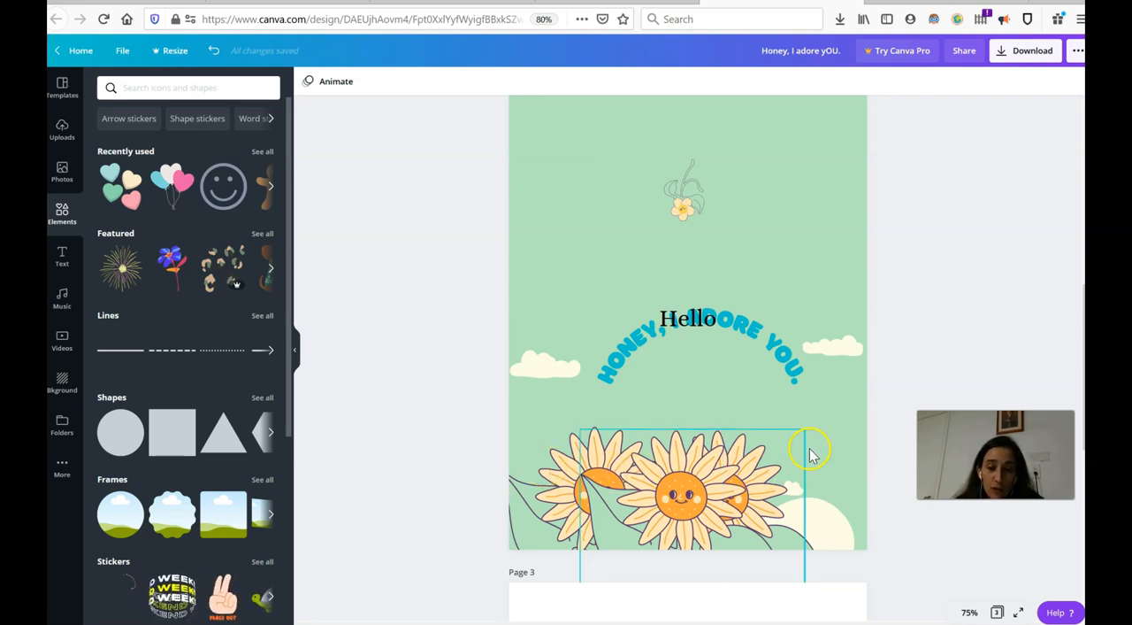
# - Try moving the sunflower layered behind the front one on page 2 up over the greeting text, undo the move and deselect it
pyautogui.click(718, 492)
pyautogui.click(718, 493)
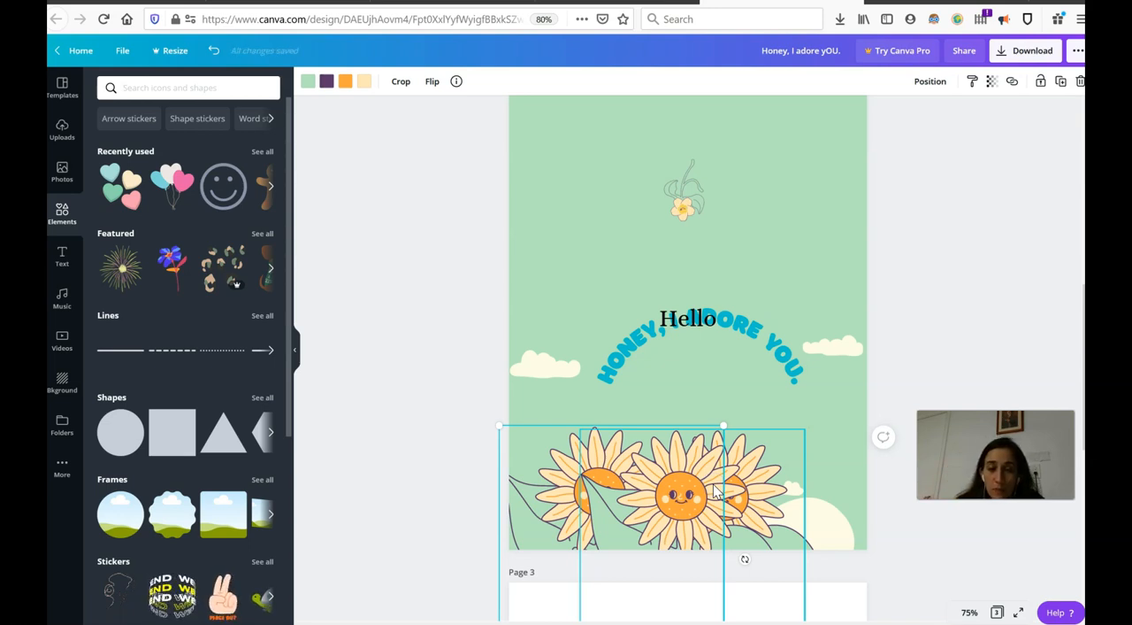
pyautogui.click(546, 466)
pyautogui.click(554, 344)
pyautogui.moveTo(571, 497); pyautogui.dragTo(576, 289)
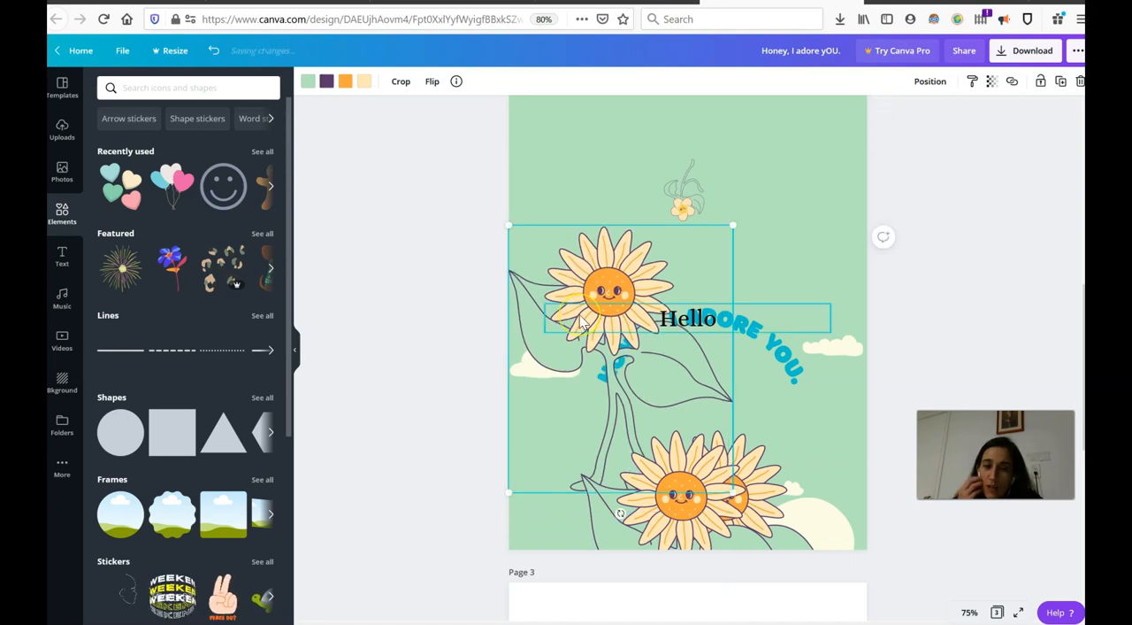
pyautogui.click(215, 53)
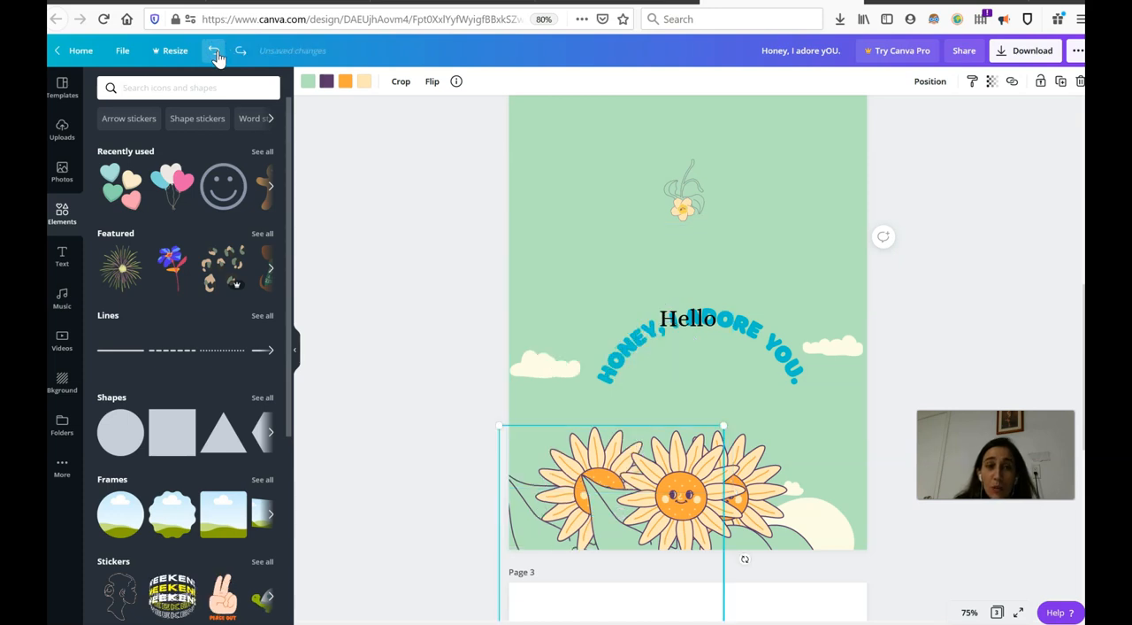
pyautogui.click(997, 252)
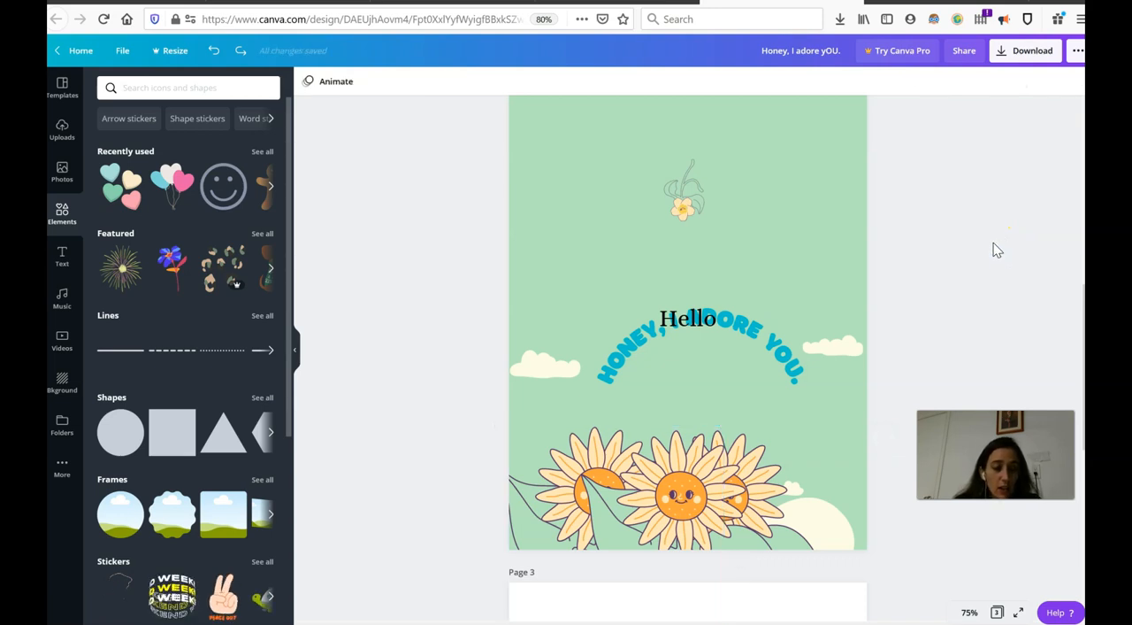
# - Select the sunflower layered behind the front one on page 2 and nudge it upward until its face is uncovered
pyautogui.click(695, 492)
pyautogui.click(695, 492)
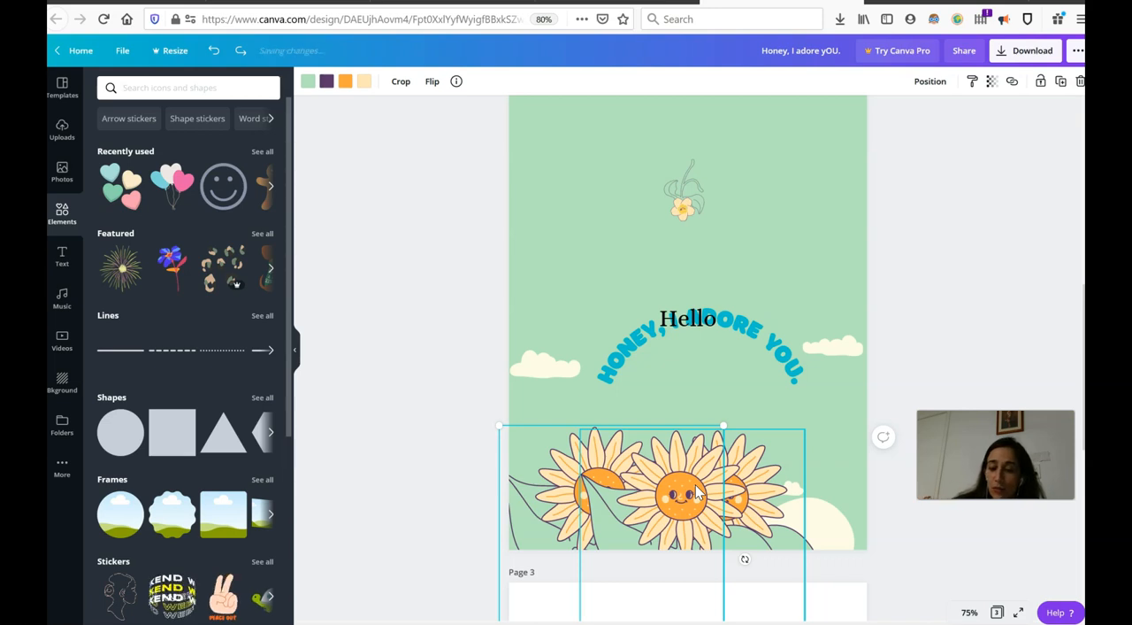
pyautogui.press('Up')
pyautogui.press('Up')
pyautogui.press('Up')
pyautogui.press('Up')
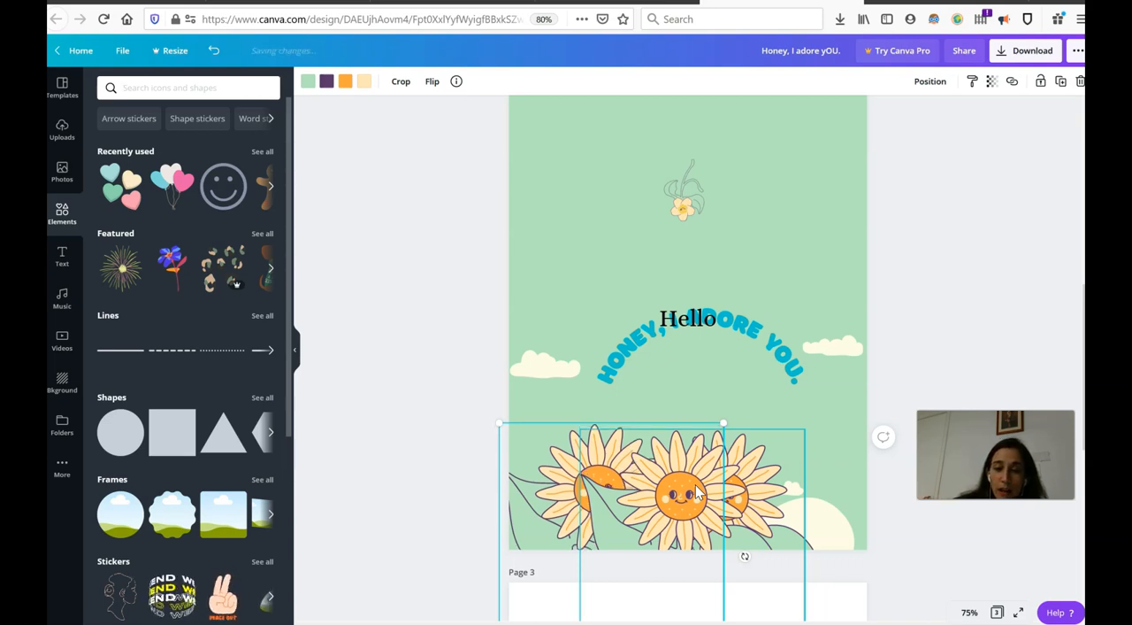
pyautogui.press('Up')
pyautogui.press('Up')
pyautogui.press('Up')
pyautogui.press('Up')
pyautogui.press('Up')
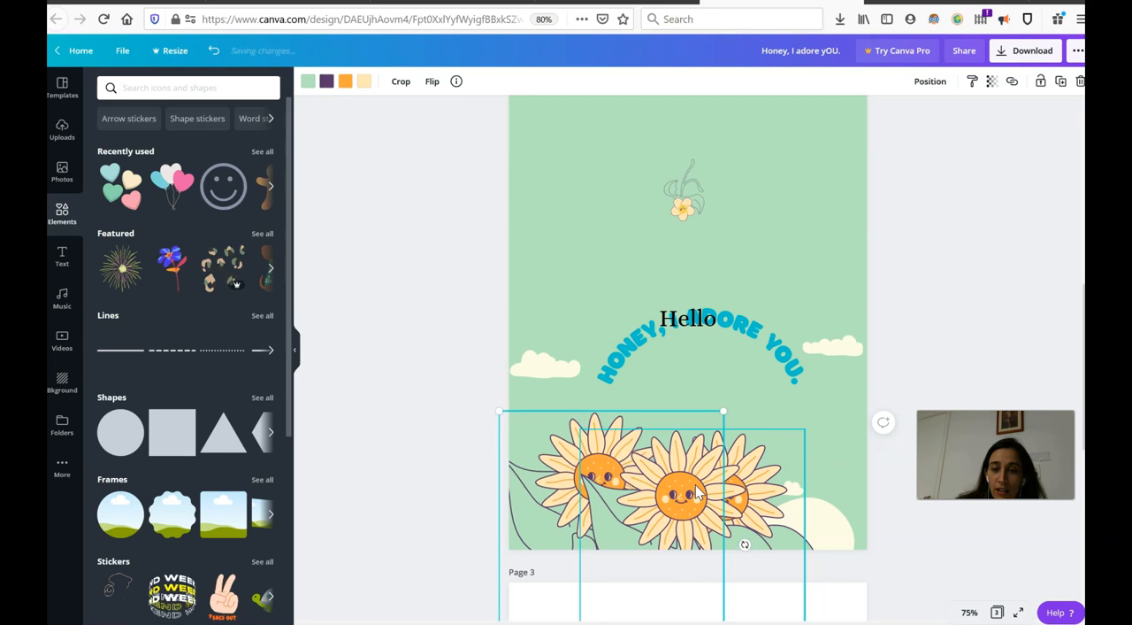
pyautogui.press('Up')
pyautogui.press('Up')
pyautogui.press('Up')
pyautogui.press('Up')
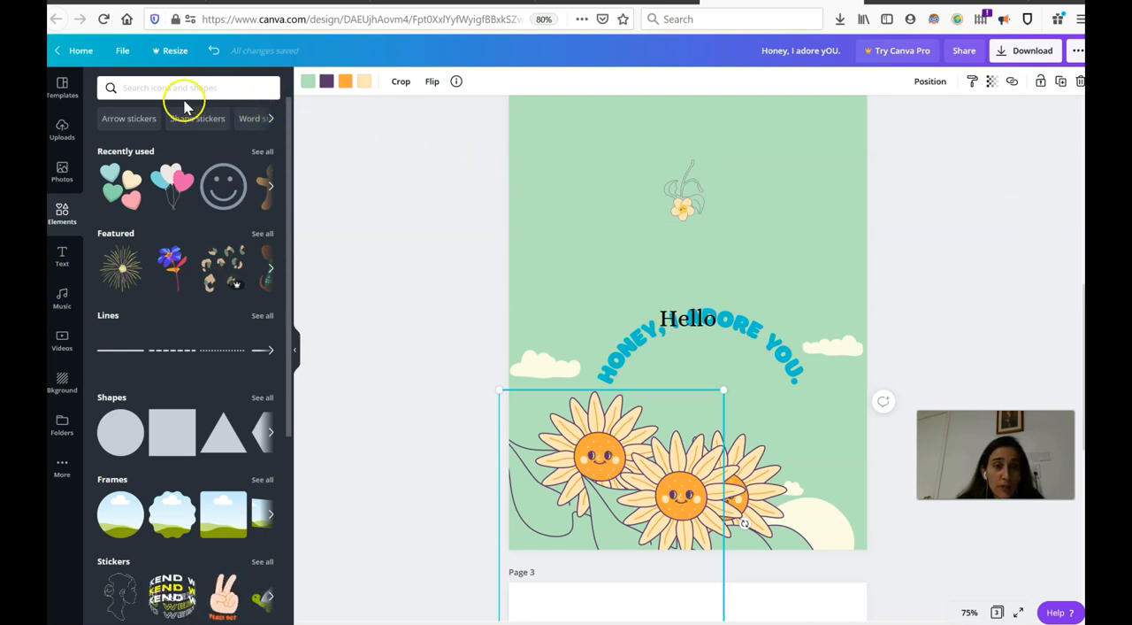
# - Check the color and language filters of the template search and return to the elements library
pyautogui.click(146, 86)
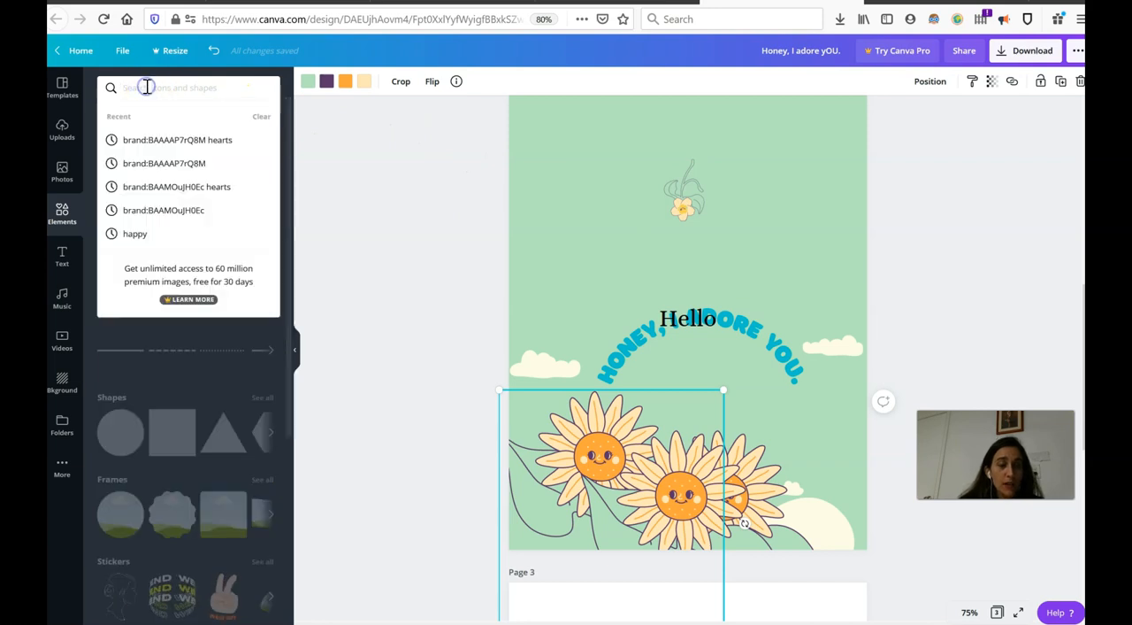
pyautogui.click(69, 86)
pyautogui.click(68, 91)
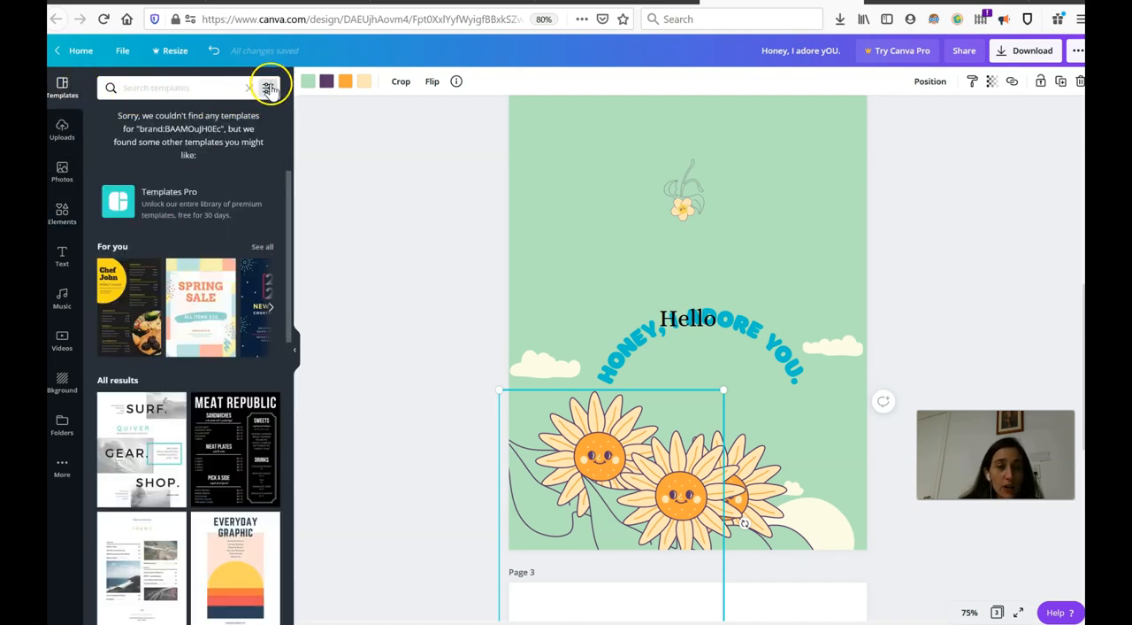
pyautogui.click(268, 87)
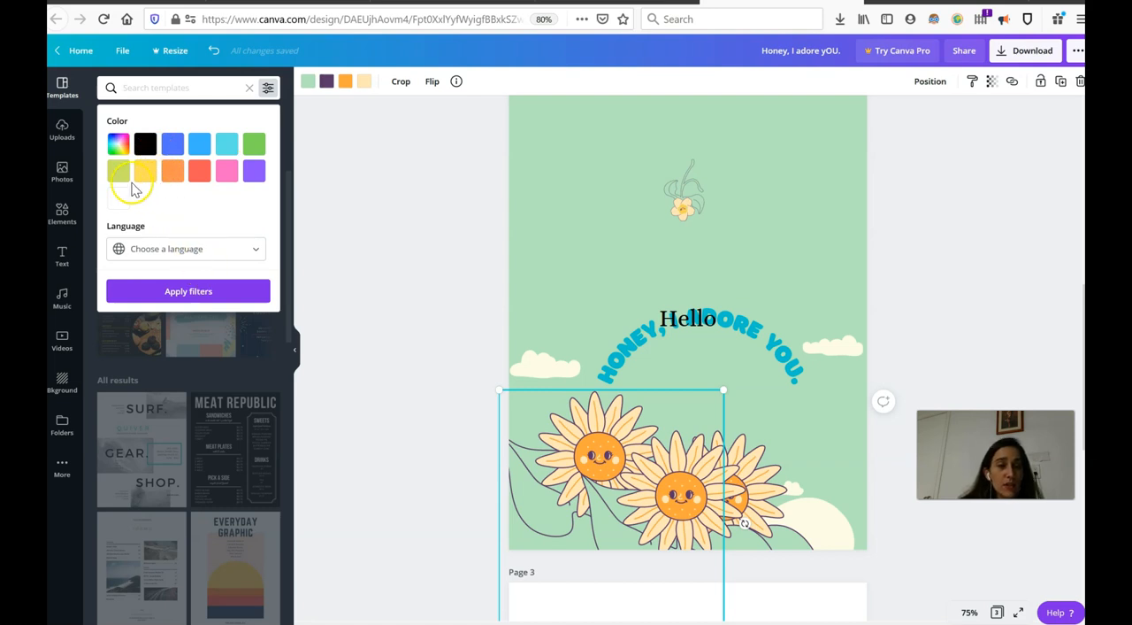
pyautogui.click(64, 221)
pyautogui.click(62, 221)
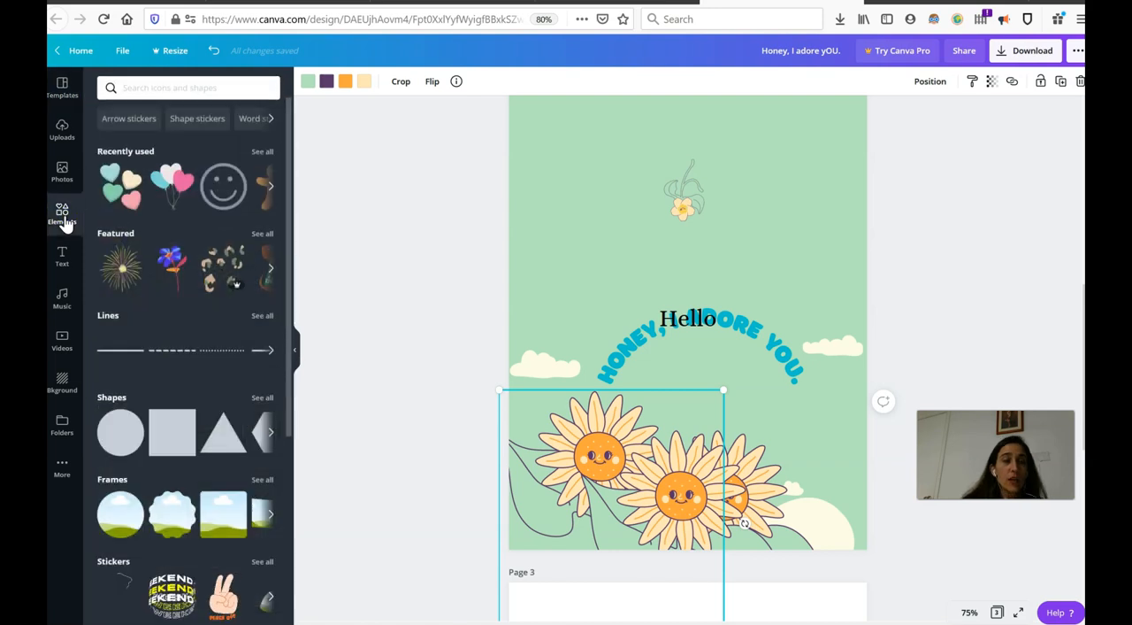
# - Paste the brand codes into the elements search, trim them to brand:BAAMOuJH0Ec without quotation marks and run the search
pyautogui.click(163, 90)
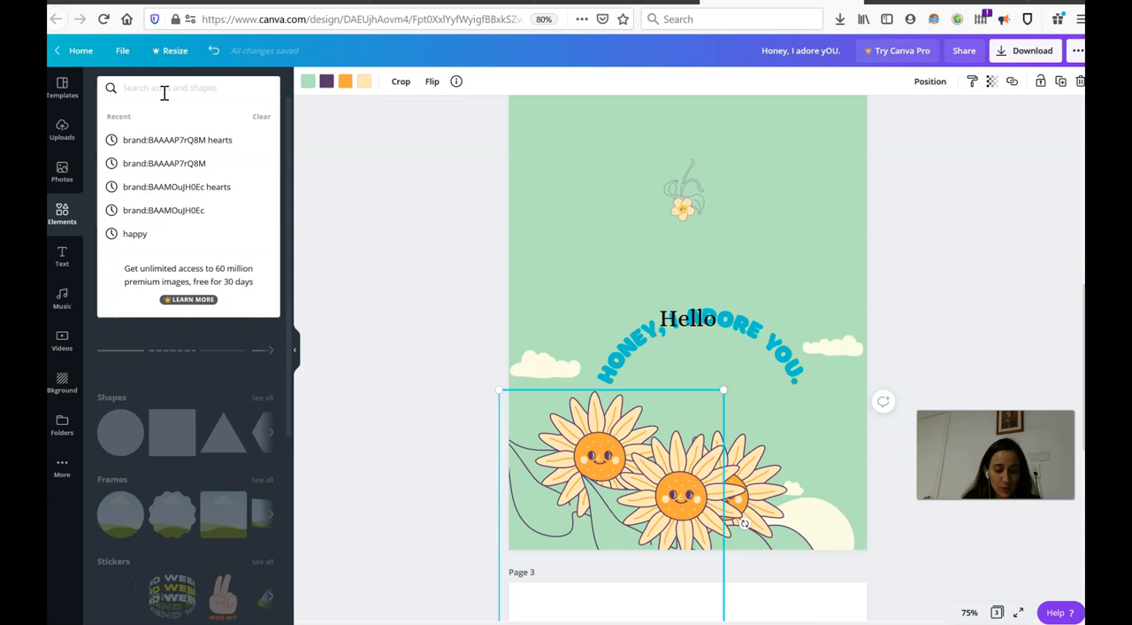
pyautogui.write('"brand:BAAMOuJH0Ec" or "brand:BAAAAP7rQ8M"')
pyautogui.click(147, 87)
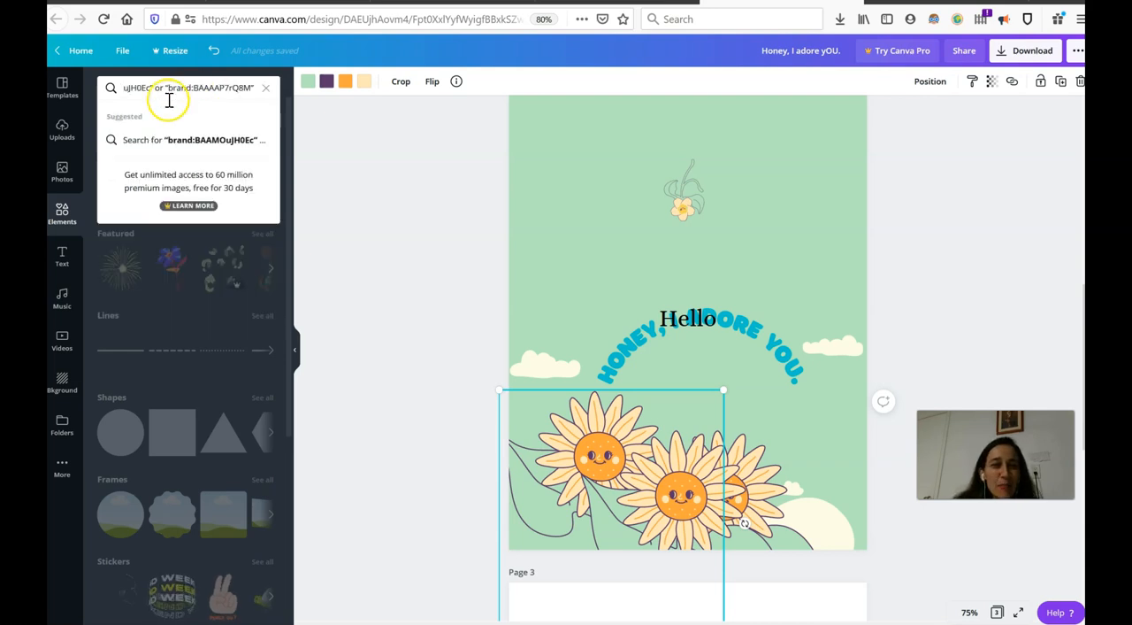
pyautogui.moveTo(150, 87); pyautogui.dragTo(316, 94)
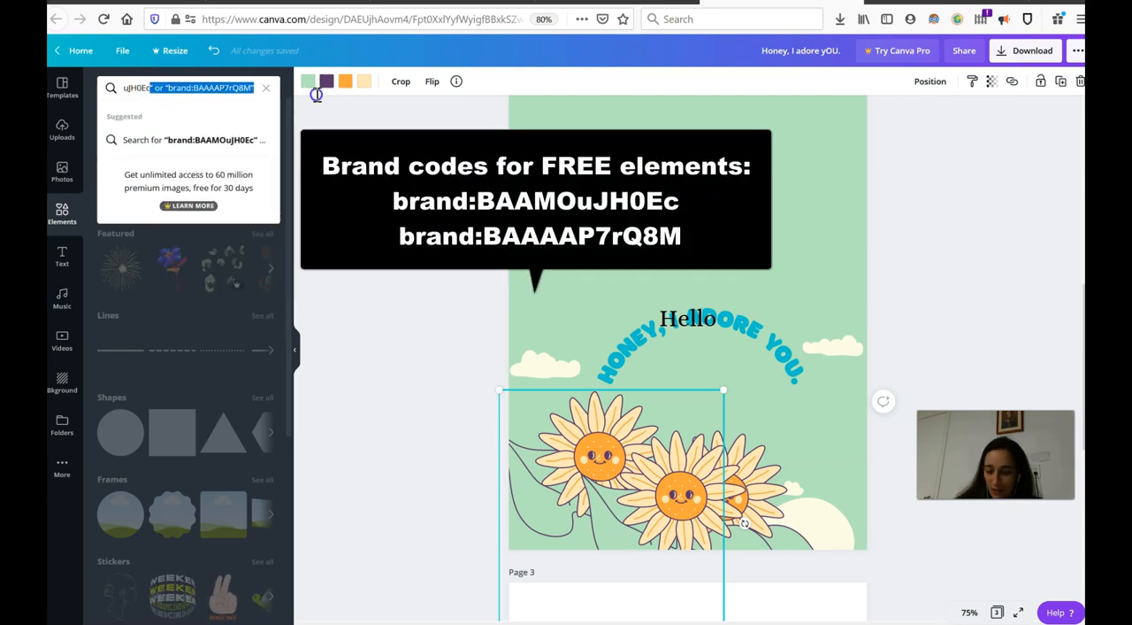
pyautogui.press('BackSpace')
pyautogui.click(123, 87)
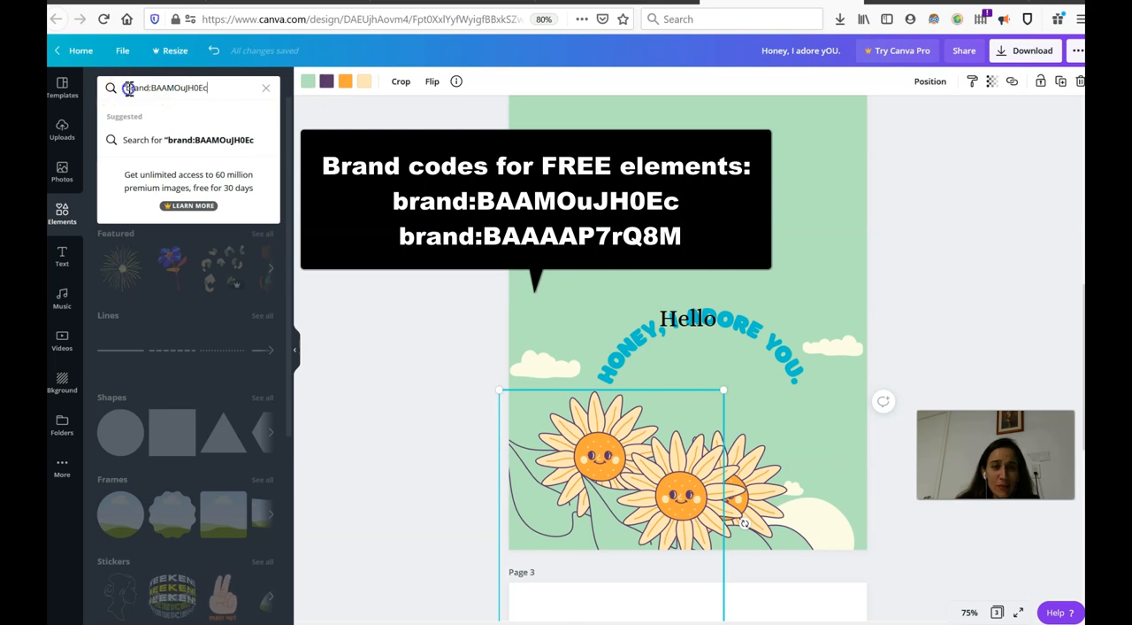
pyautogui.press('BackSpace')
pyautogui.click(218, 87)
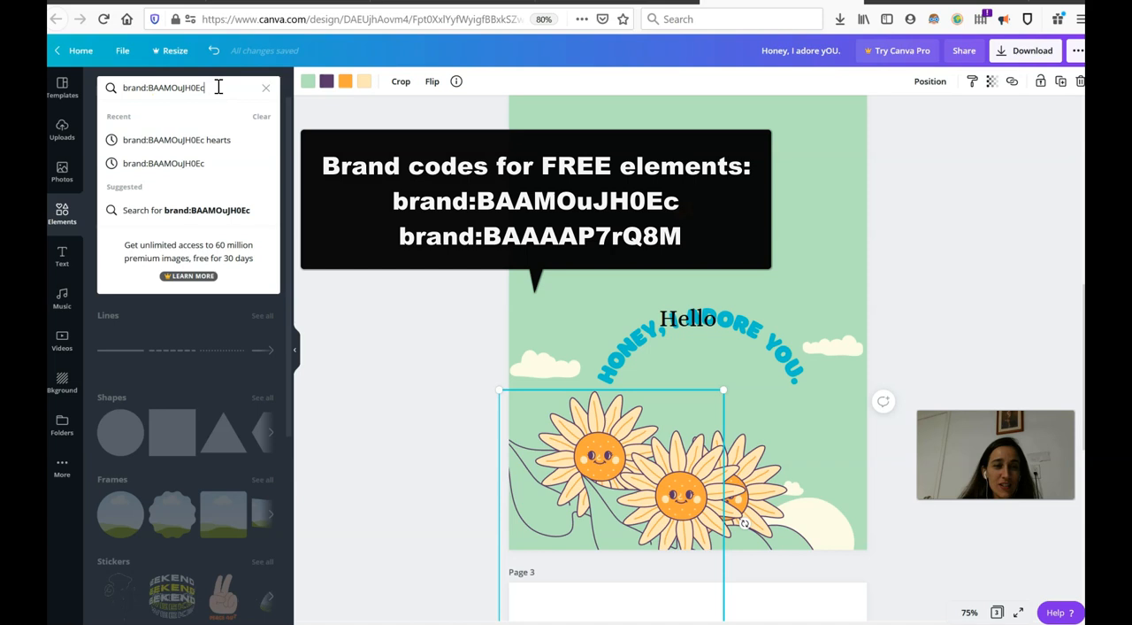
pyautogui.press('Return')
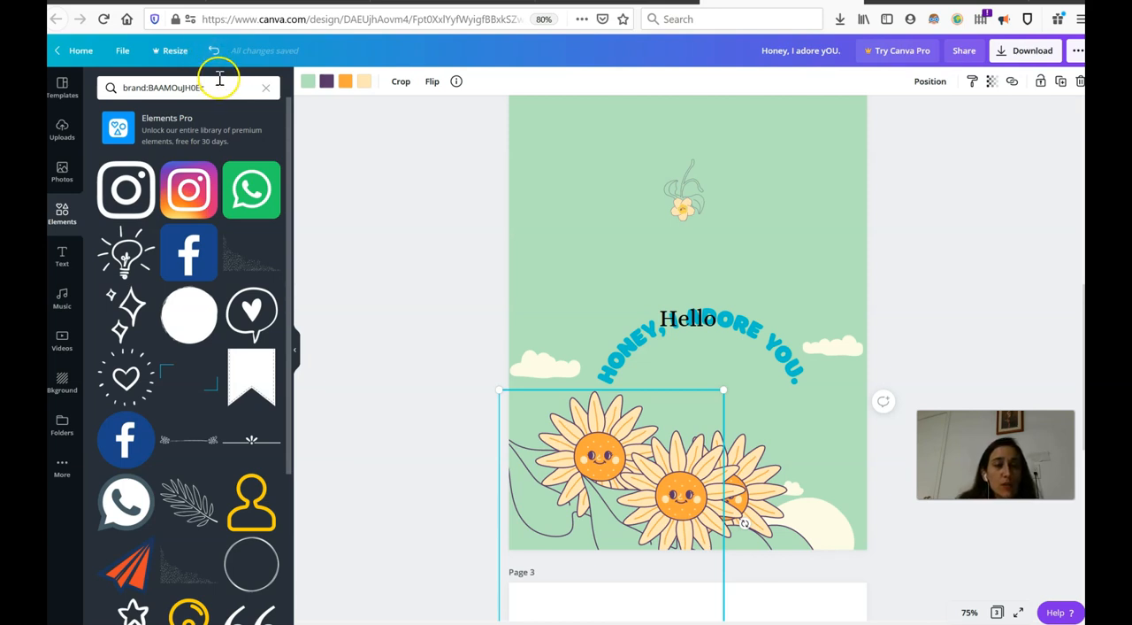
# - Search the elements for brand:BAAMOuJH0Ec hearts and place the three heart balloons above the greeting text on page 2, overlapping the small flower
pyautogui.click(217, 85)
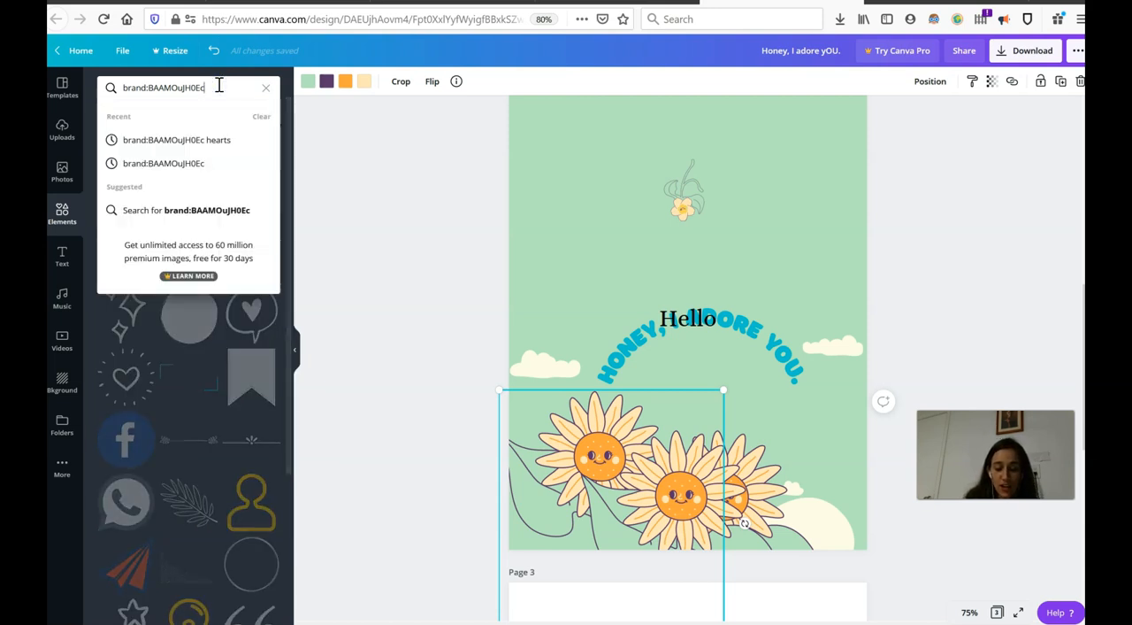
pyautogui.write('hearts')
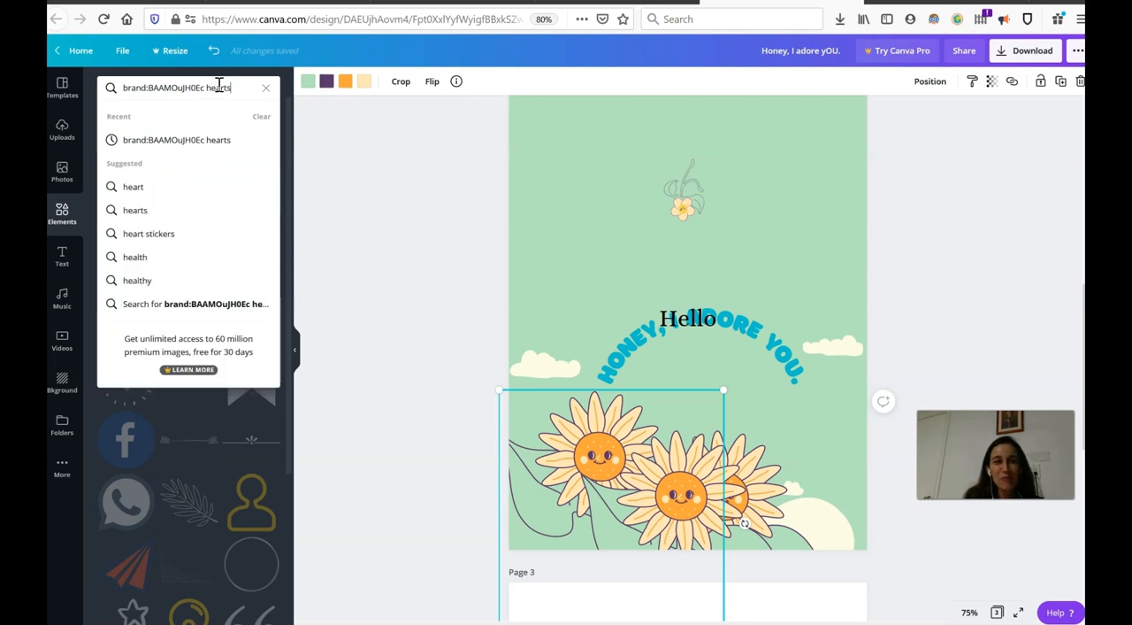
pyautogui.press('Return')
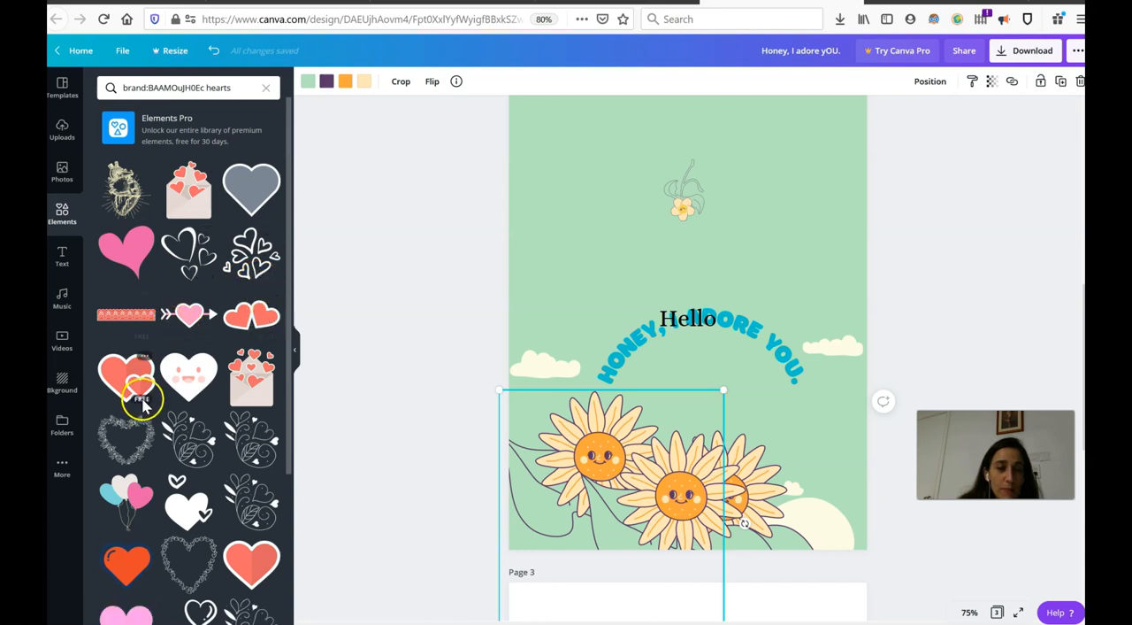
pyautogui.moveTo(128, 517); pyautogui.dragTo(628, 205)
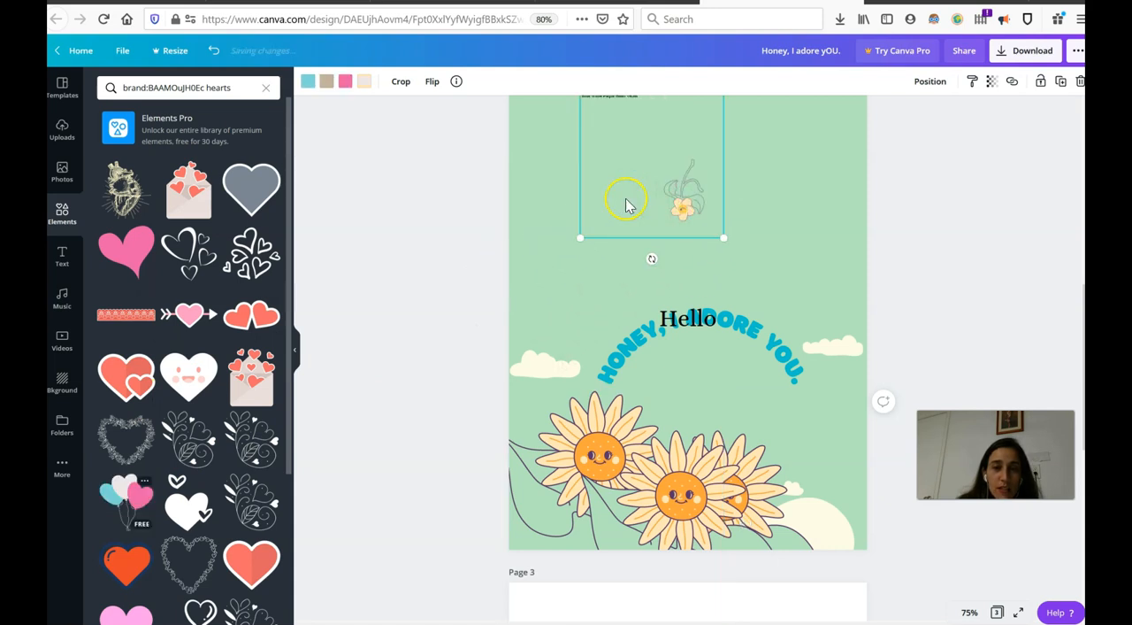
pyautogui.moveTo(619, 140); pyautogui.dragTo(587, 168)
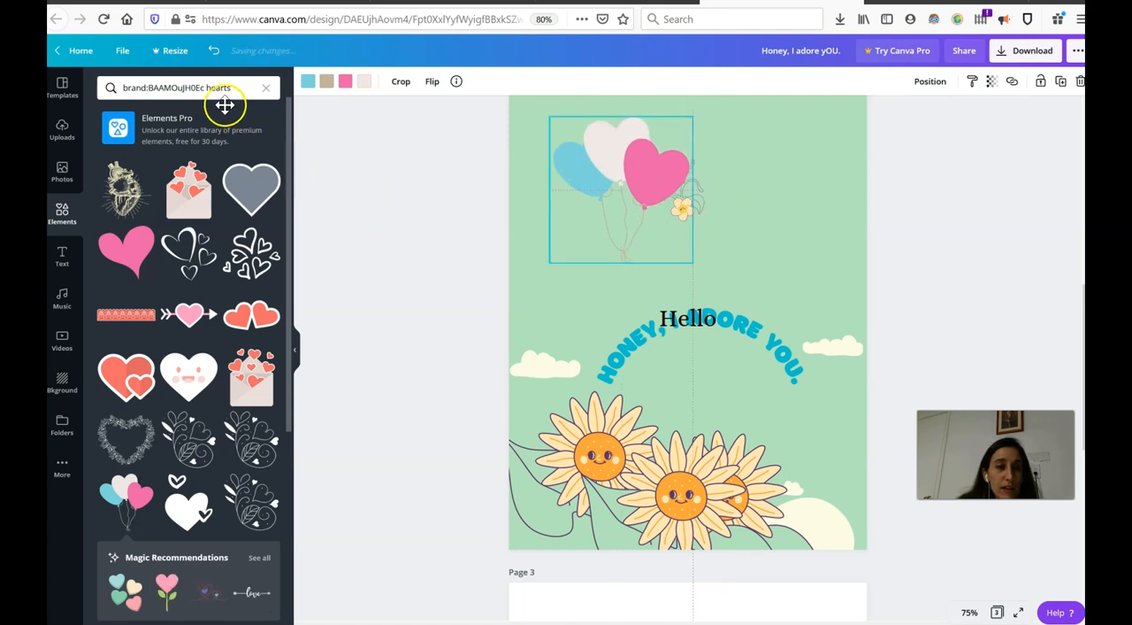
# - Search the elements for brand:BAAAAP7rQ8M hearts and place the four pastel candy hearts to the right of the balloons on page 2
pyautogui.click(205, 87)
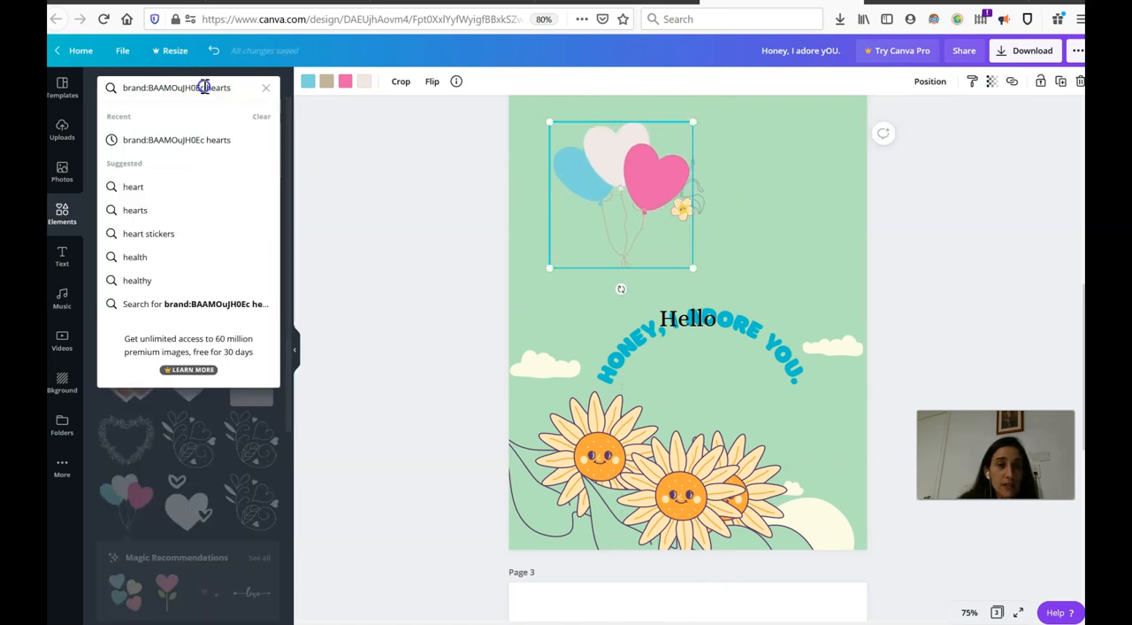
pyautogui.moveTo(206, 88); pyautogui.dragTo(123, 88)
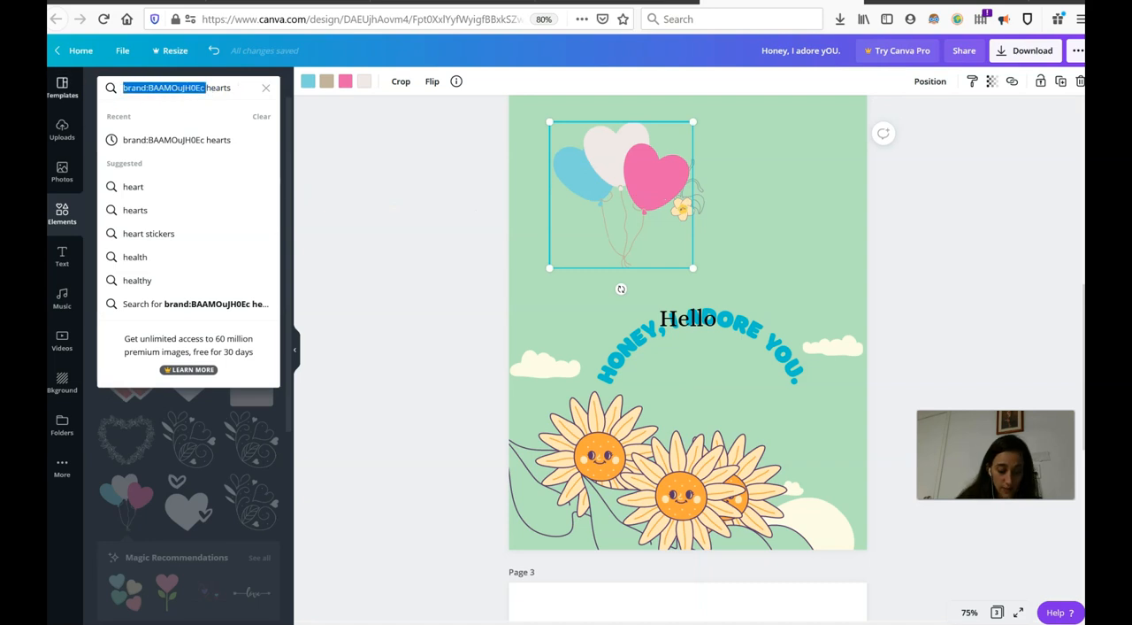
pyautogui.write('"brand:BAAMOuJH0Ec" or "brand:BAAAAP7rQ8M"')
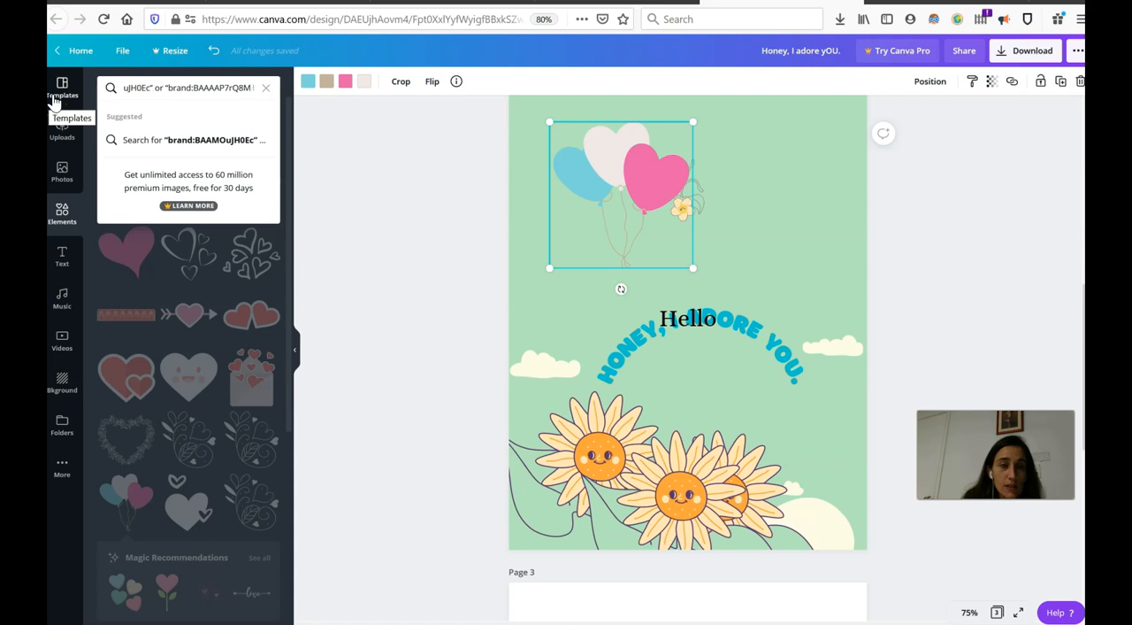
pyautogui.press('Left')
pyautogui.press('Left')
pyautogui.press('Left')
pyautogui.press('Left')
pyautogui.press('Left')
pyautogui.press('Left')
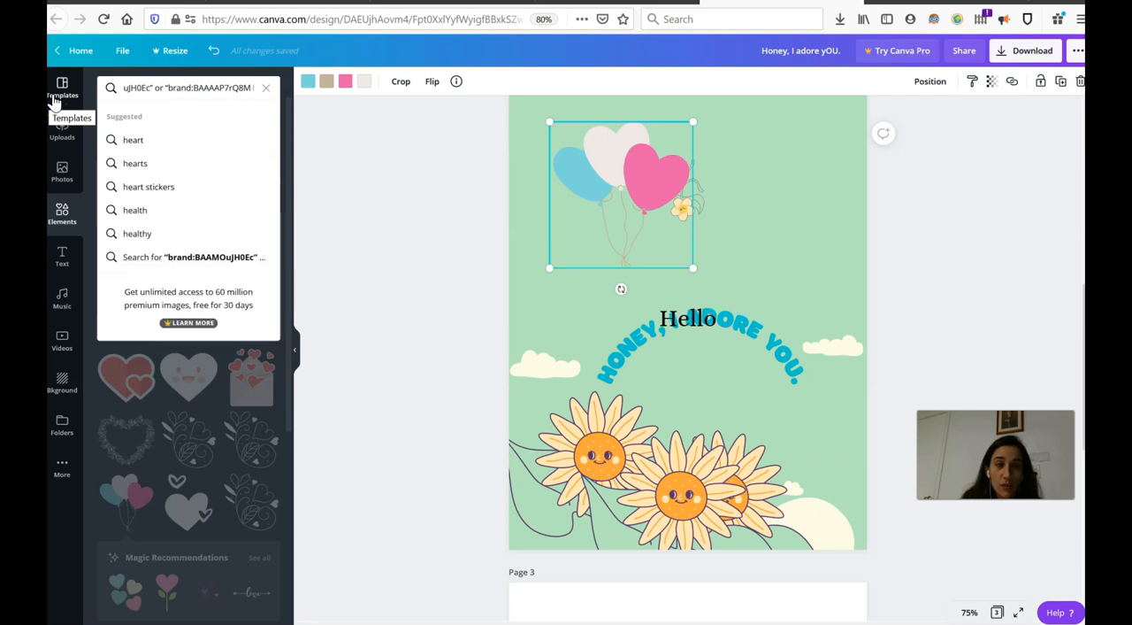
pyautogui.hotkey('shift', 'Home')
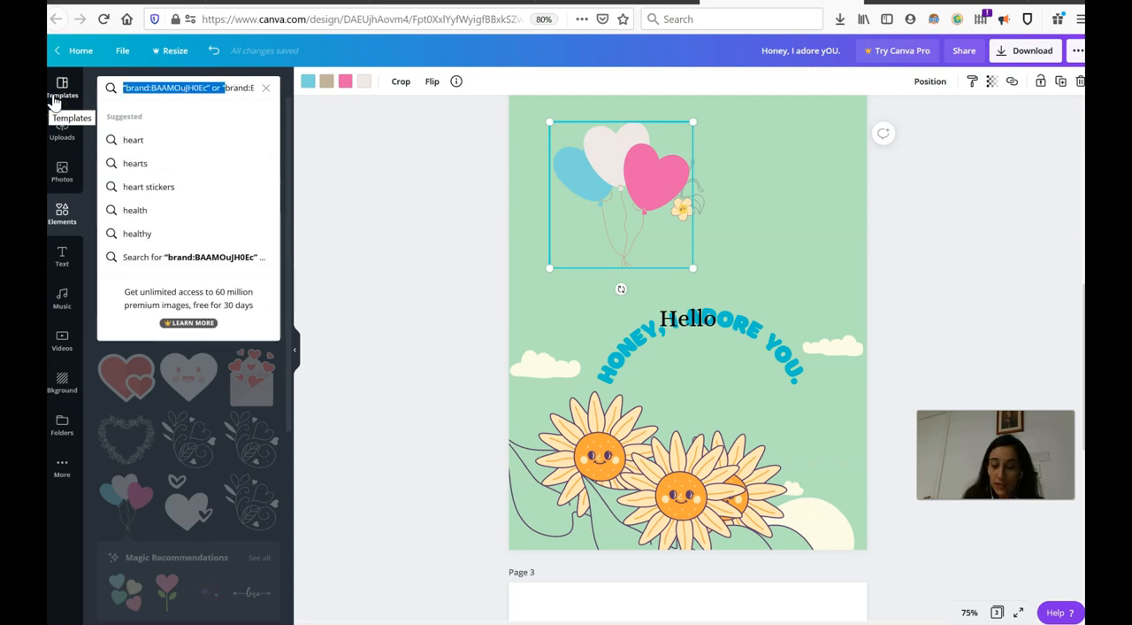
pyautogui.press('BackSpace')
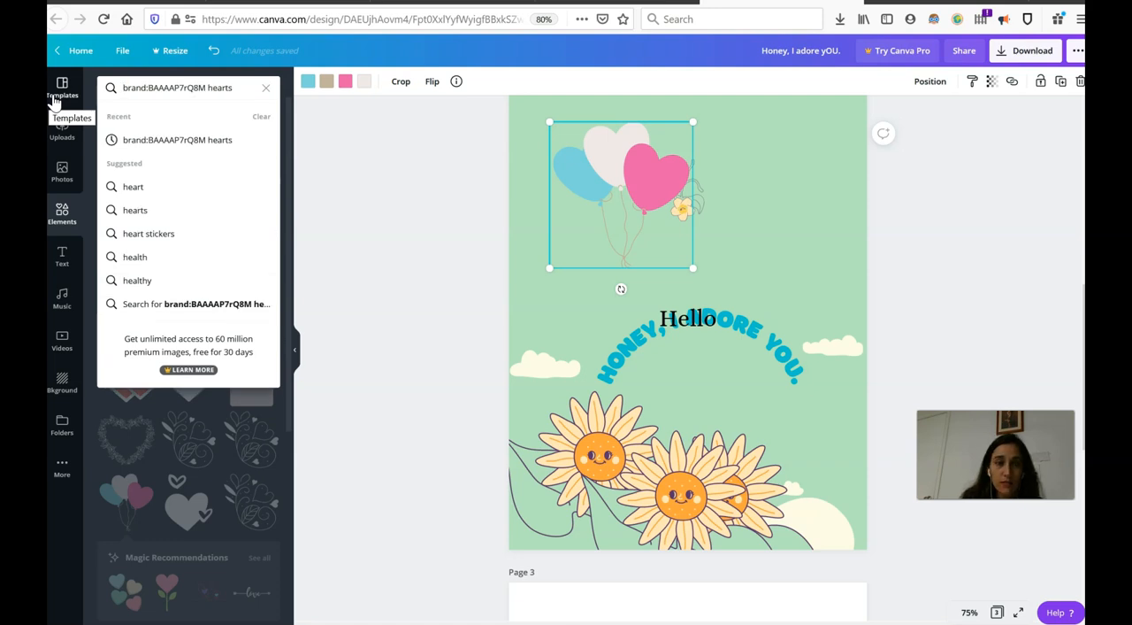
pyautogui.press('Return')
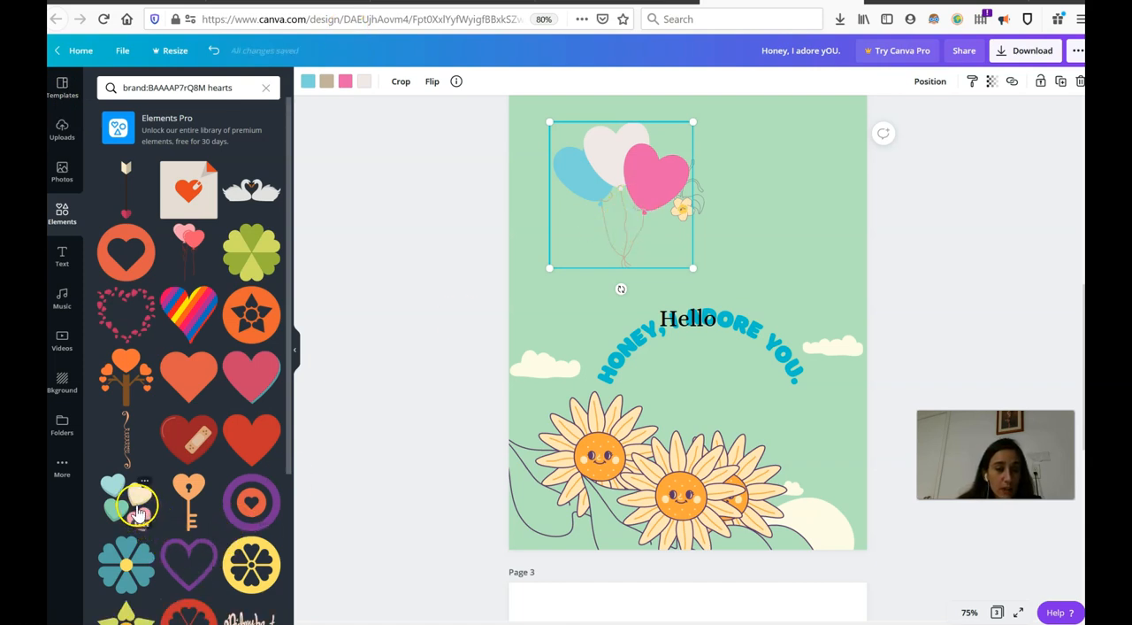
pyautogui.moveTo(129, 509); pyautogui.dragTo(599, 325)
pyautogui.moveTo(657, 295); pyautogui.dragTo(786, 178)
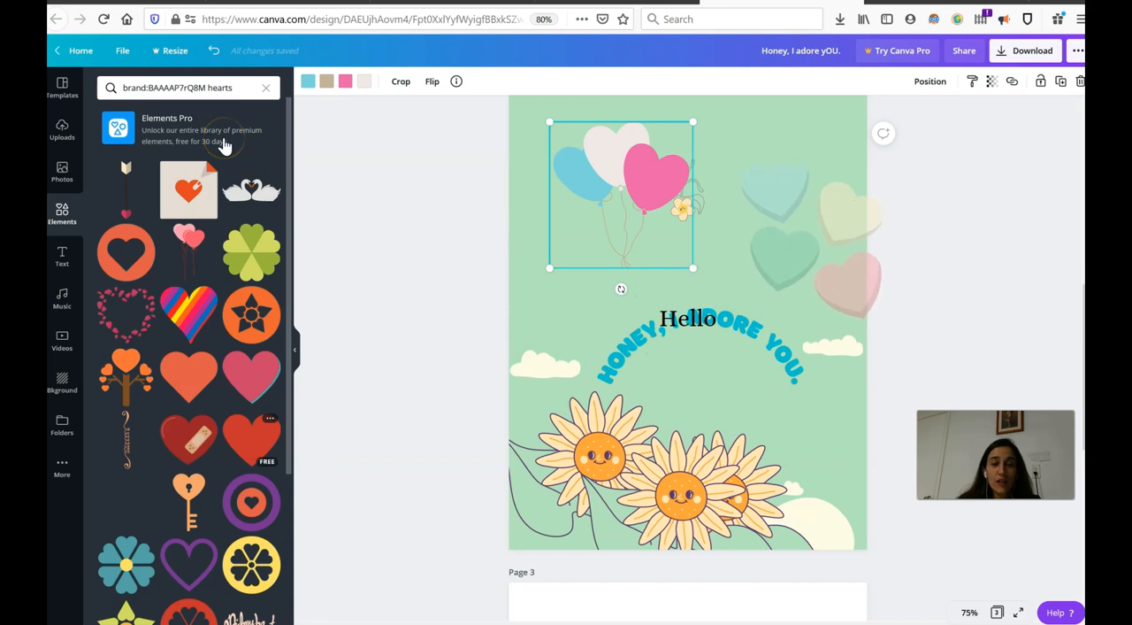